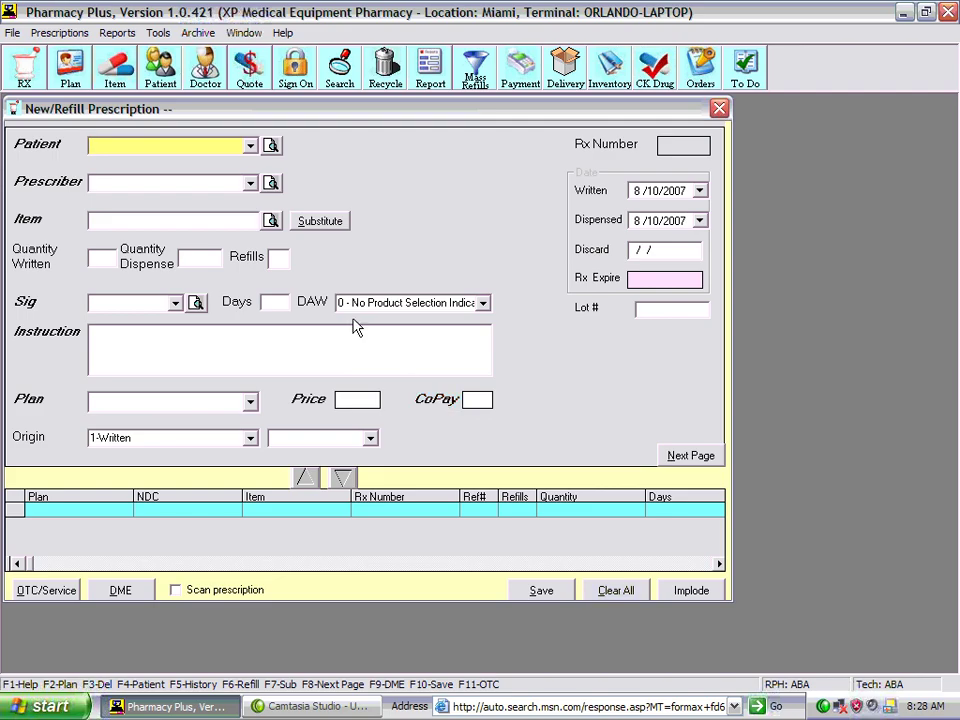
Look up the patient by surname and load the matching record into the new prescription
type("BEN")
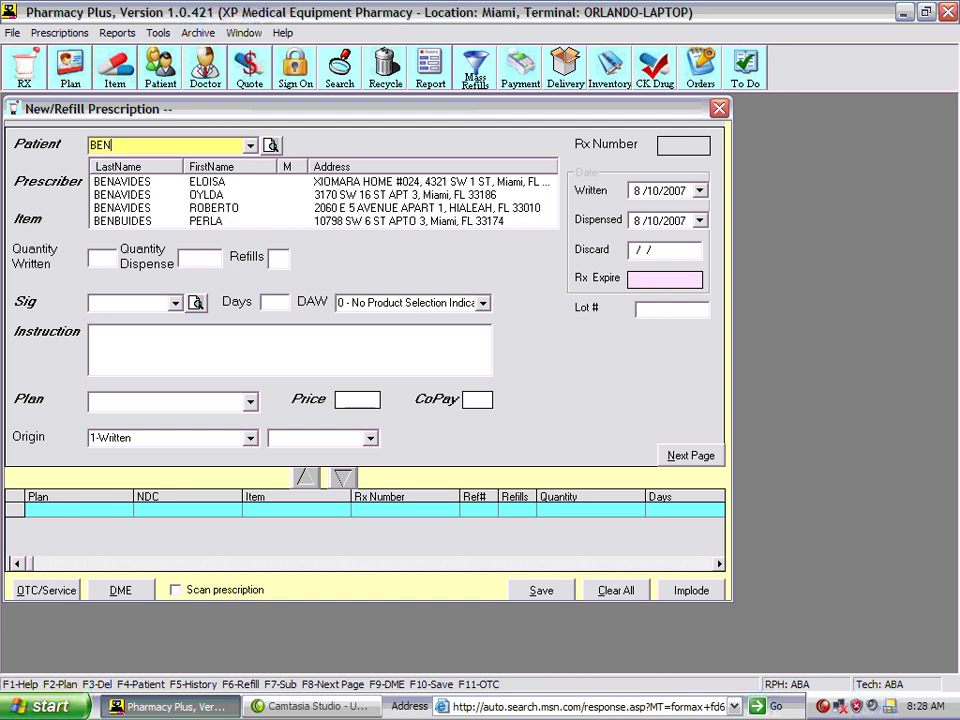
type("SON")
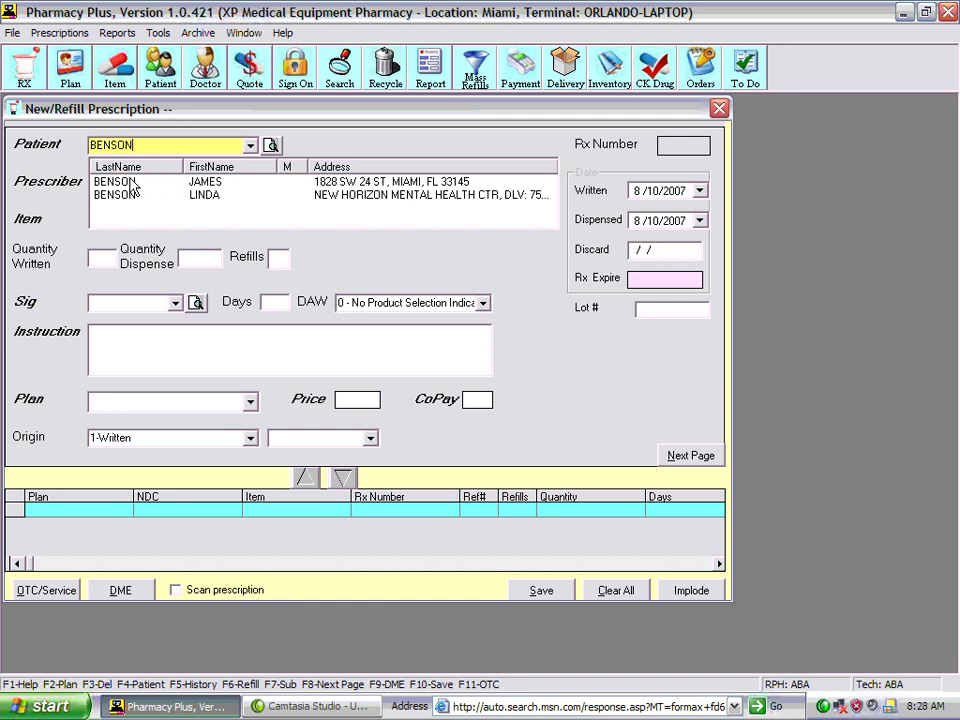
double_click(131, 183)
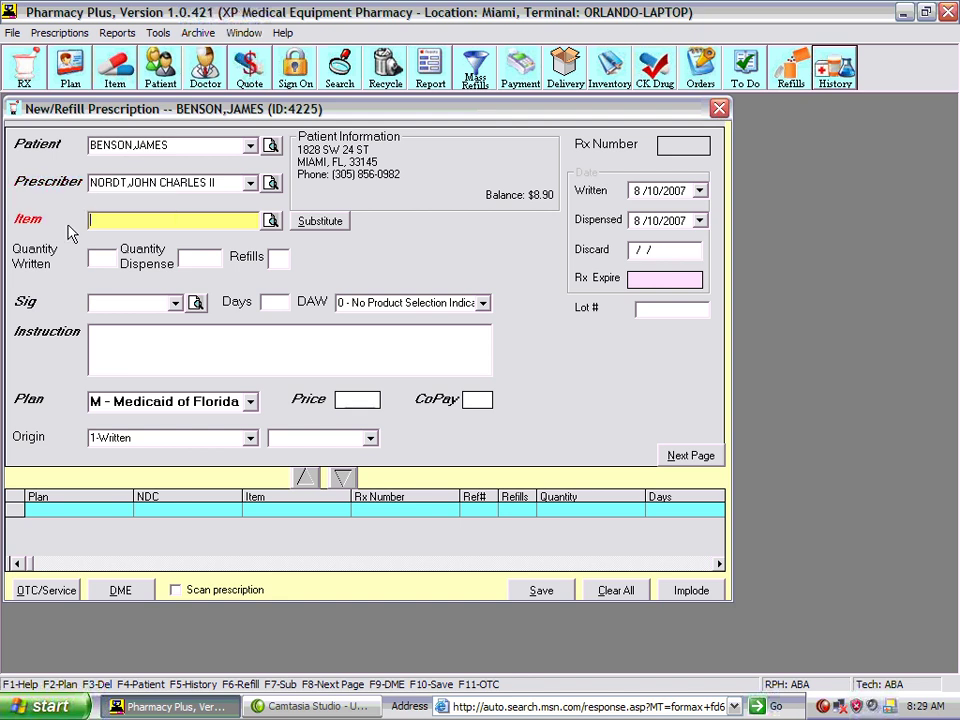
left_click(250, 184)
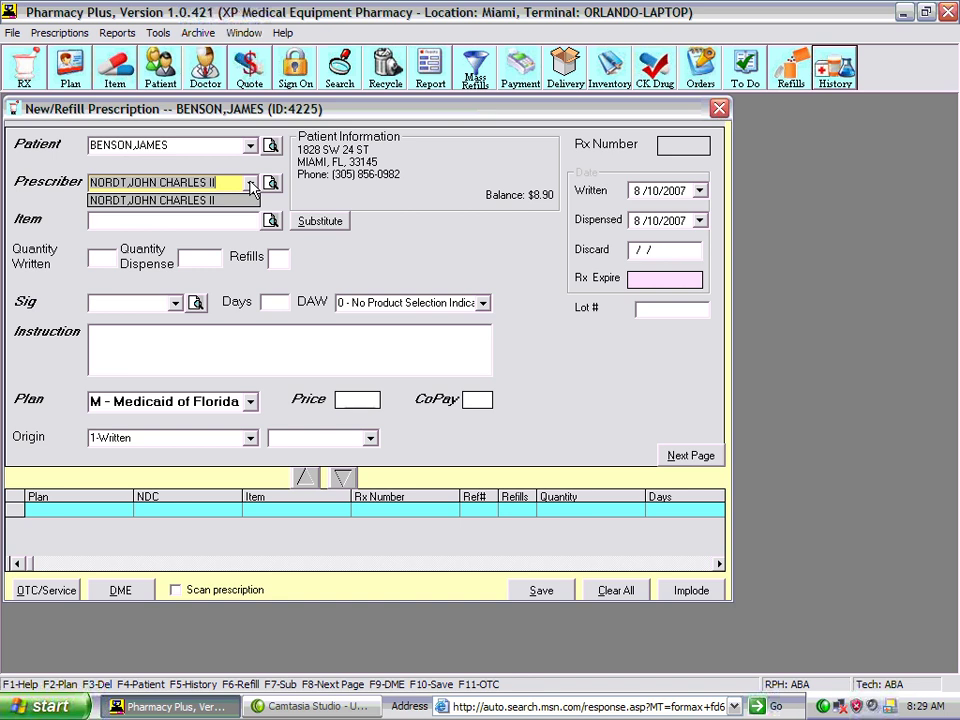
left_click(105, 219)
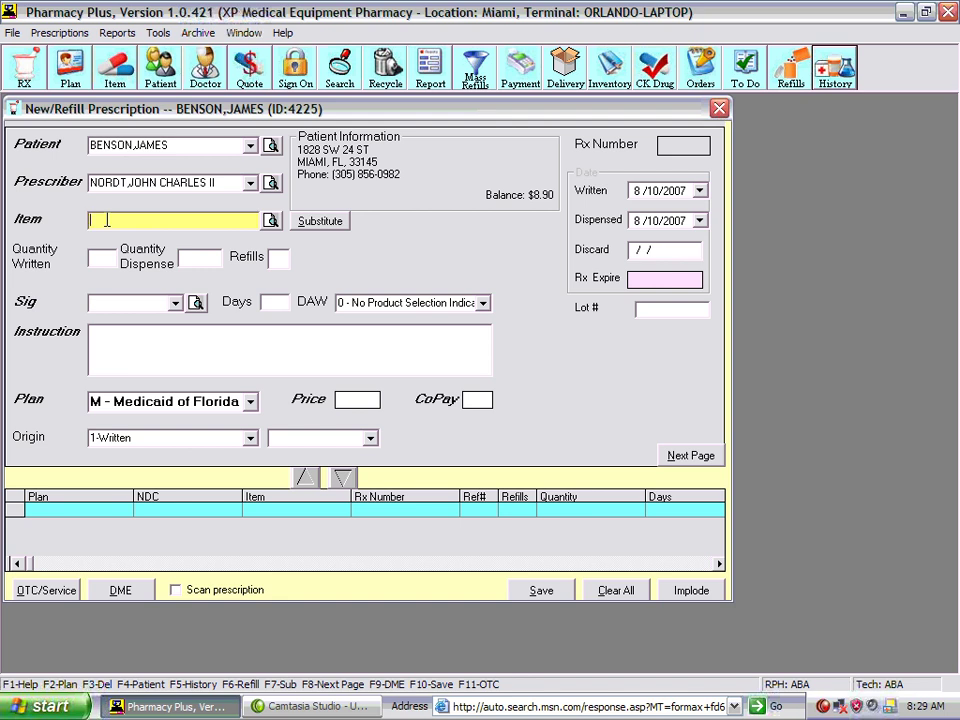
Set the item to Paxil 10MG tablet with quantity written 30 and 3 refills
type("PAXIL")
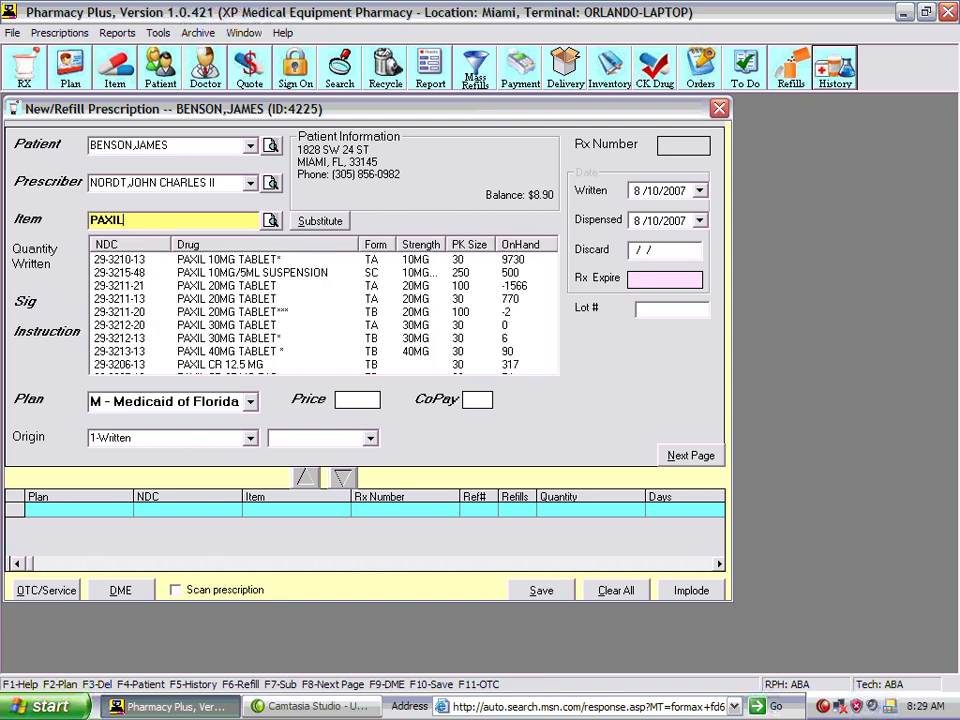
left_click(123, 261)
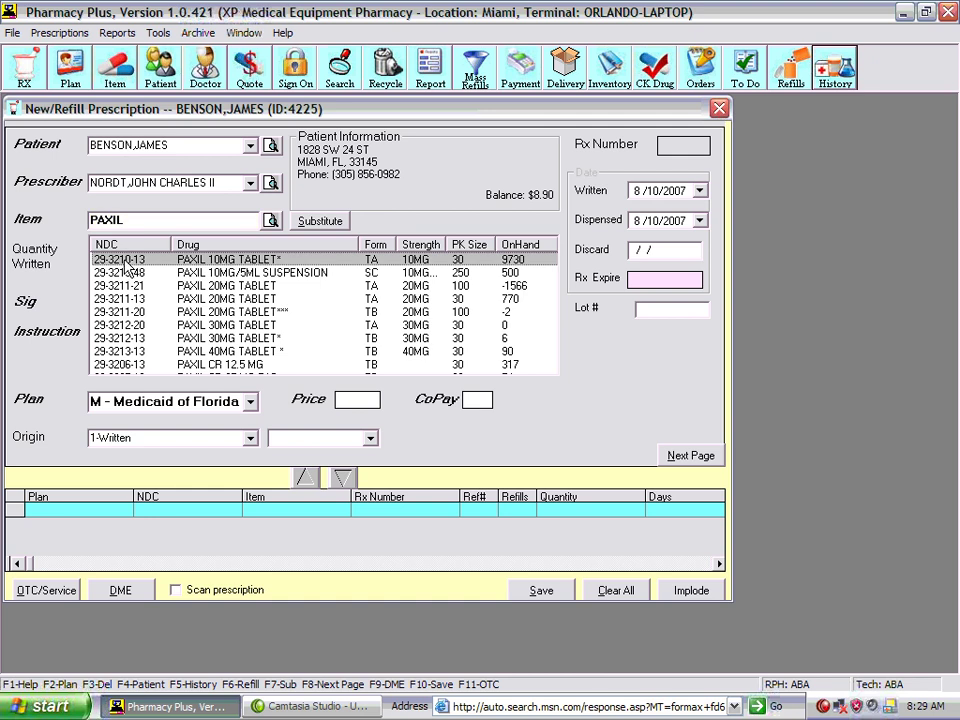
double_click(125, 264)
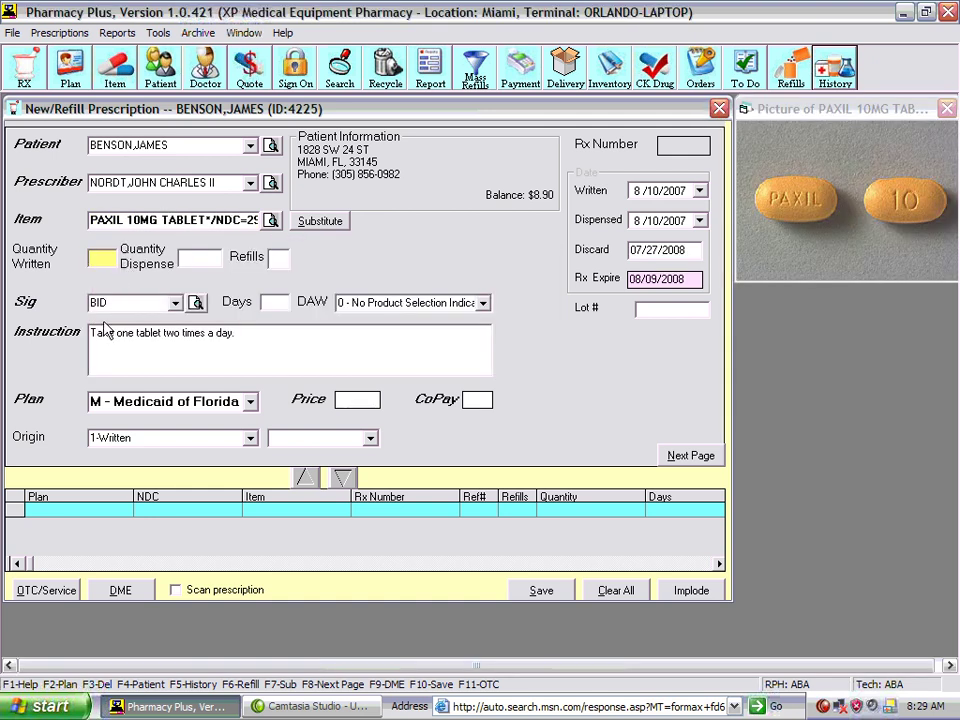
type("30")
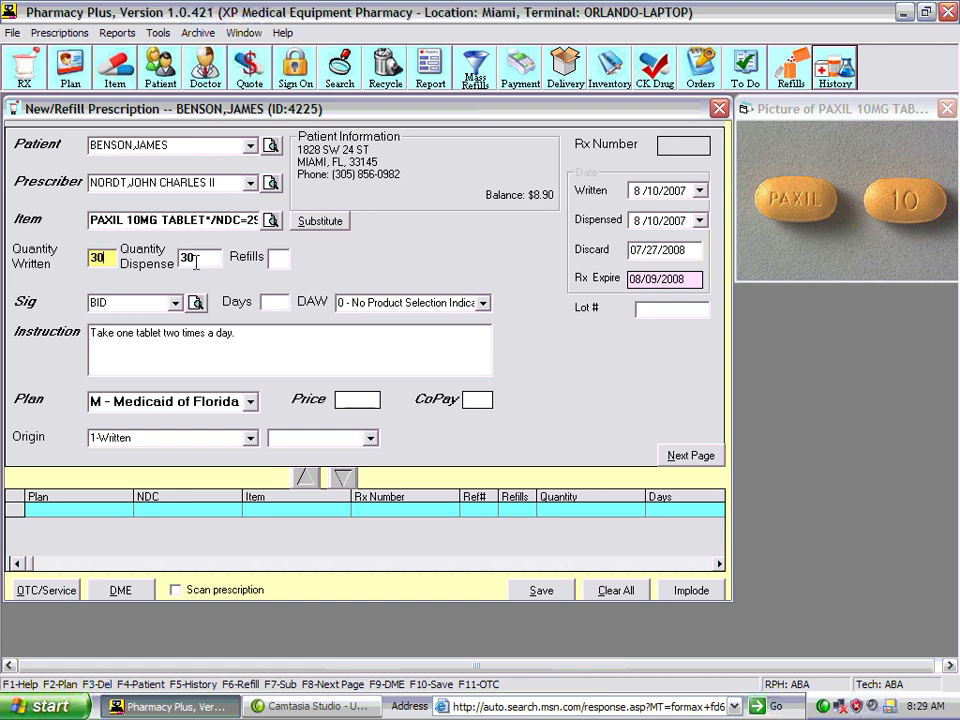
left_click(278, 257)
type("3")
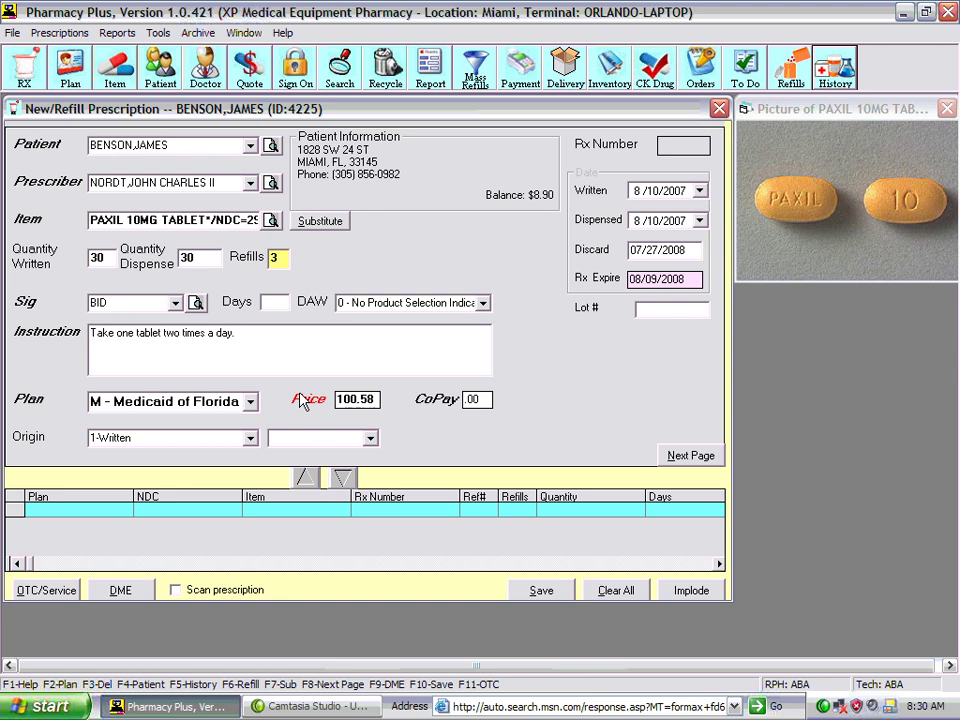
Fill in the 15.0-day supply and keep Medicaid of Florida as the plan
key("Tab")
key("Tab")
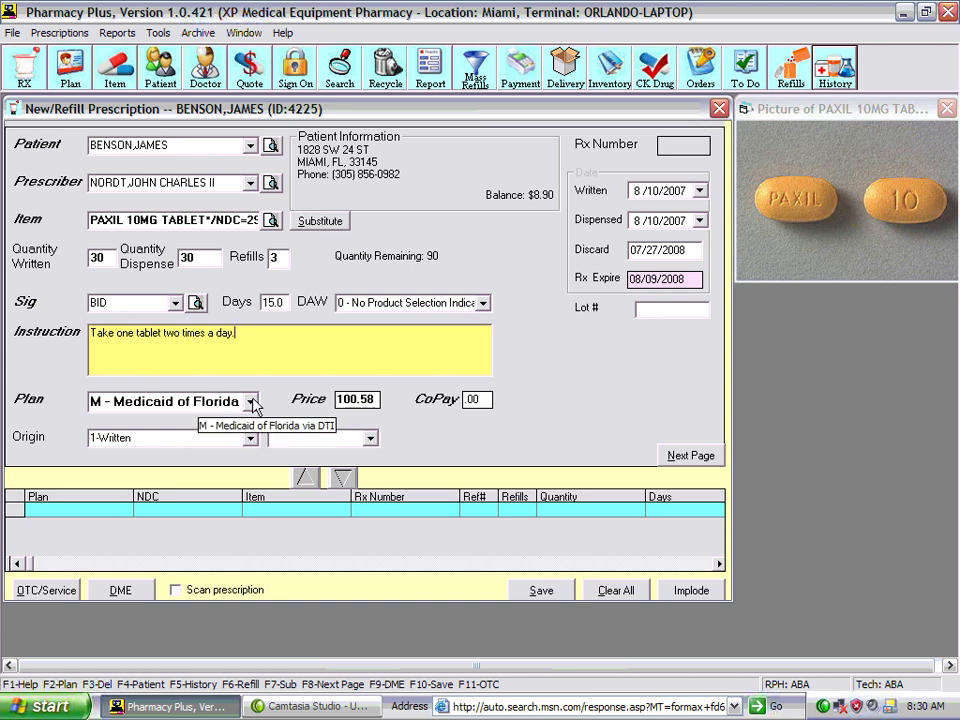
left_click(251, 401)
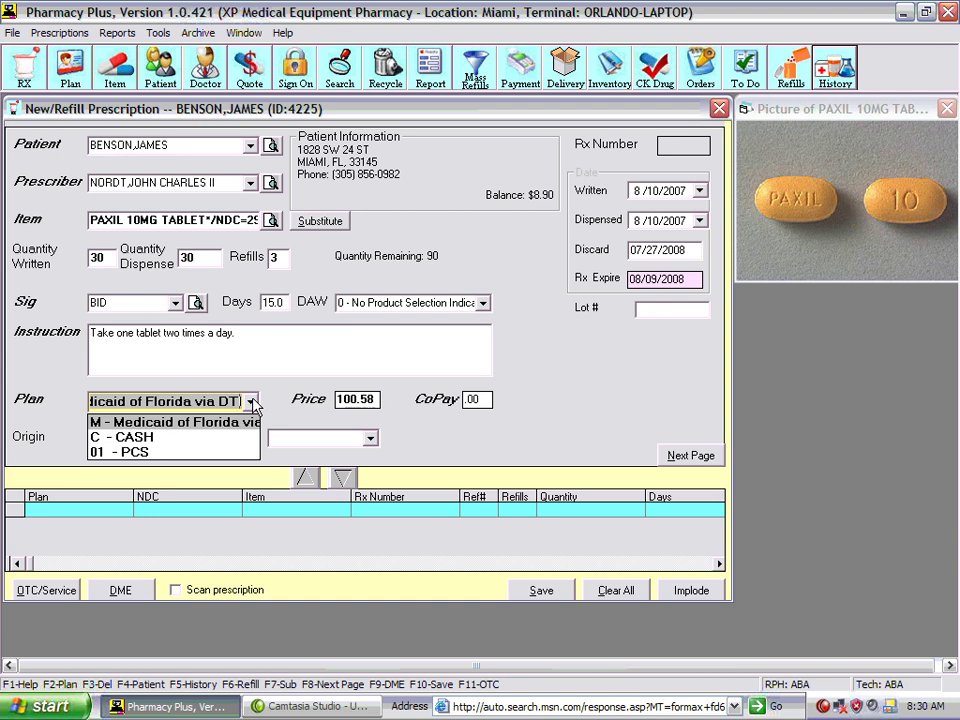
left_click(286, 398)
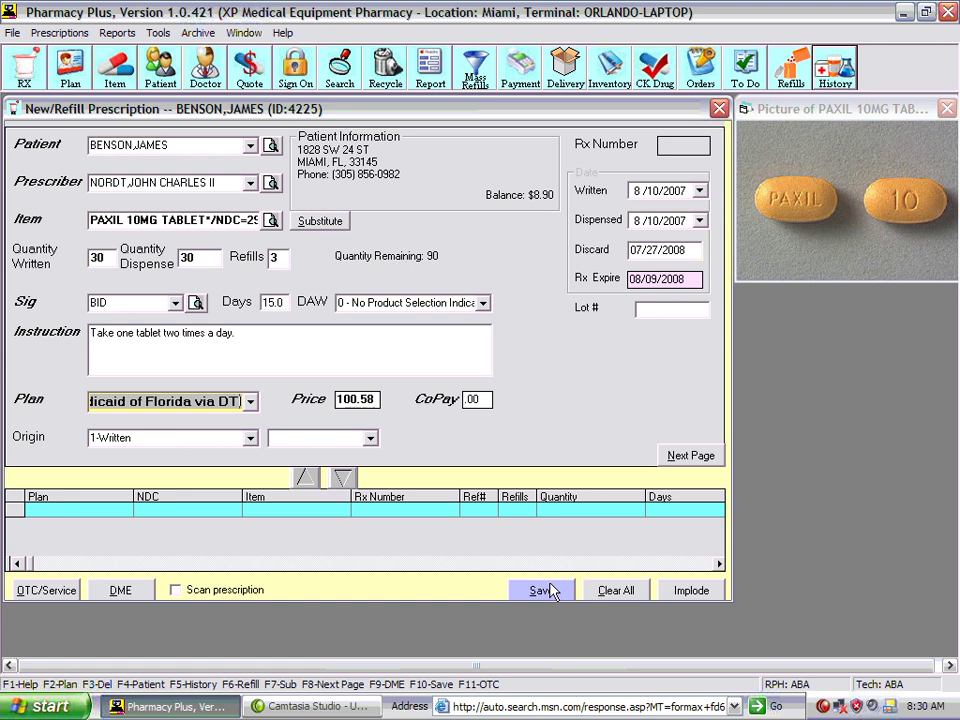
Store the Paxil 10MG prescription as the first saved Rx
left_click(344, 479)
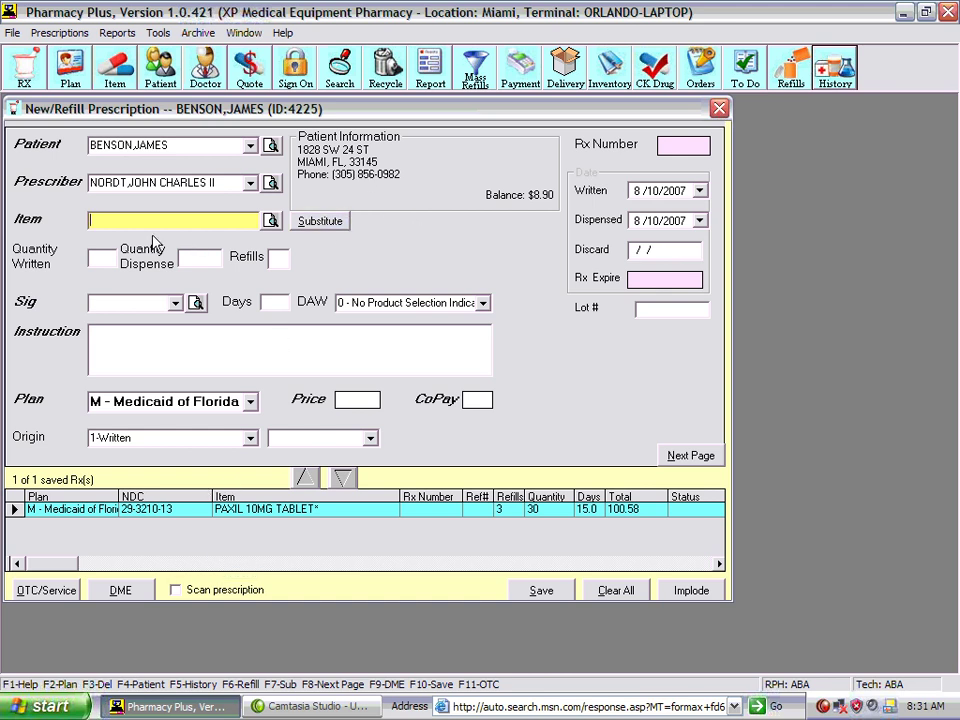
Enter Coumadin 10MG tablet, quantity 30, 3 refills, accepting the insufficient-inventory warning
mouse_move(146, 223)
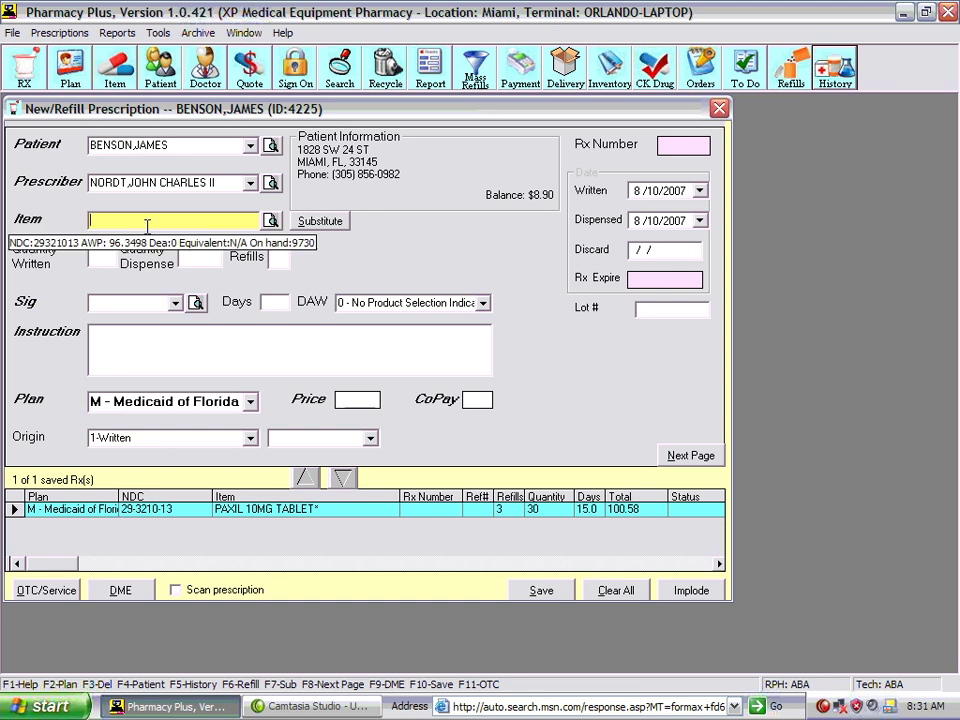
type("COU")
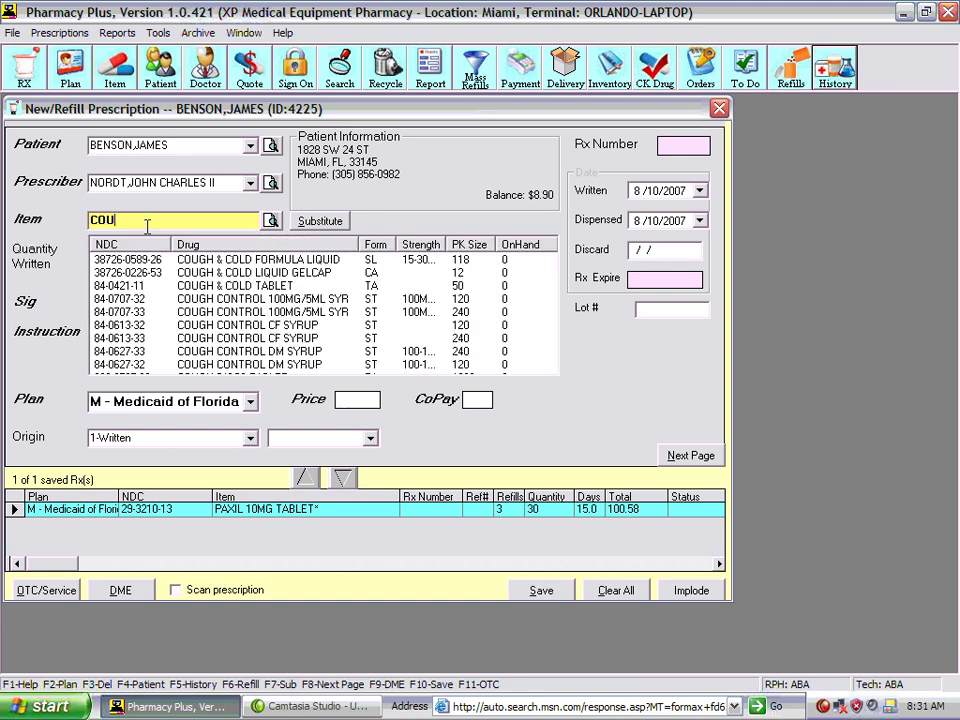
type("M")
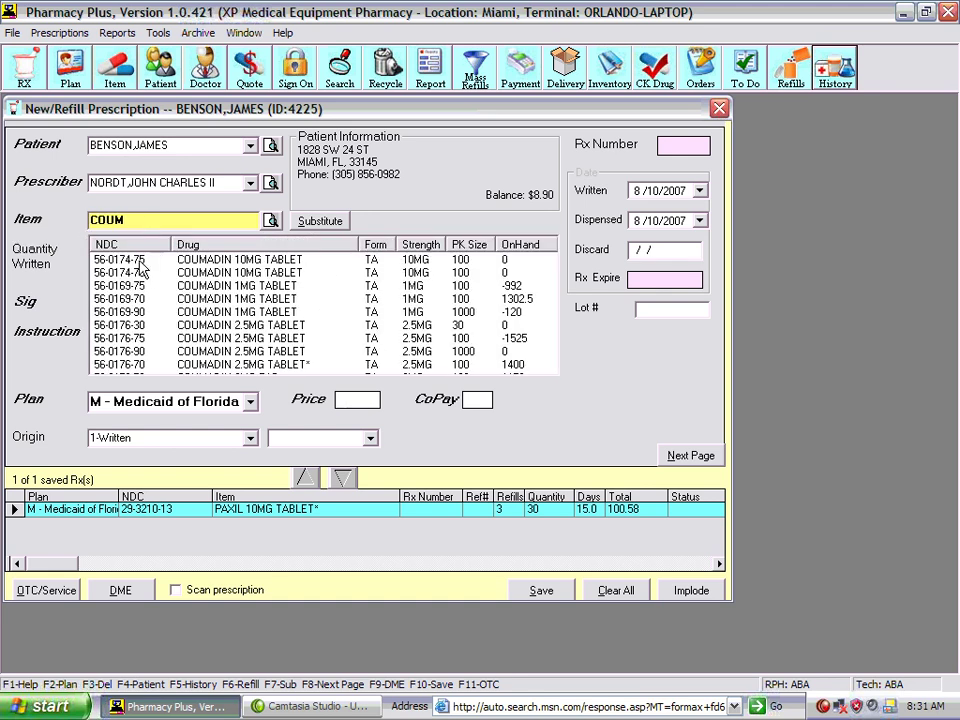
left_click(140, 262)
double_click(140, 262)
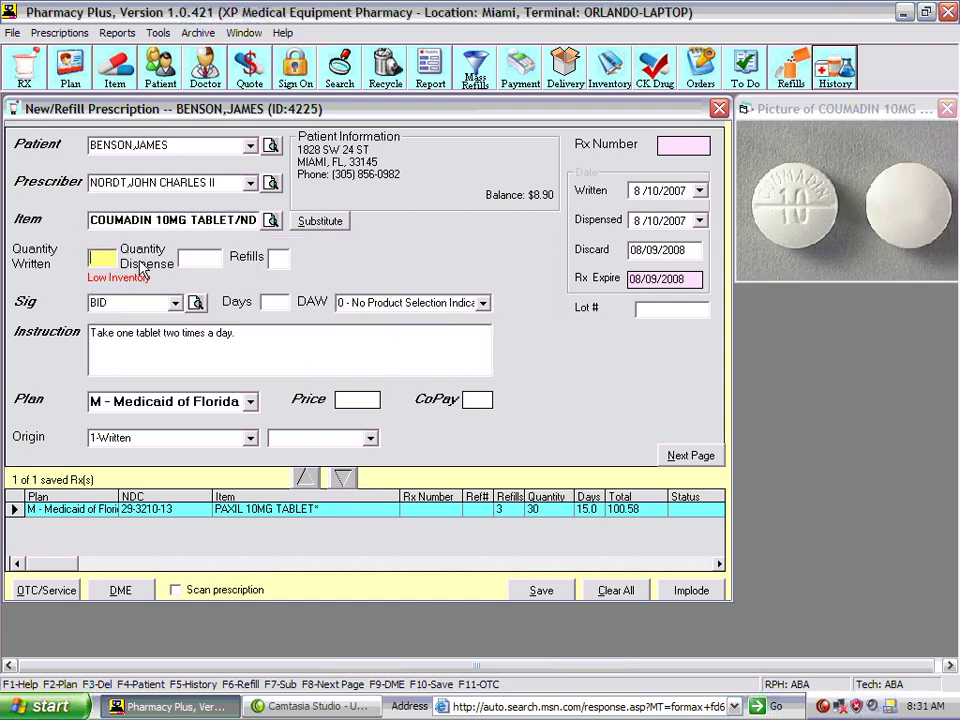
type("30")
key("Tab")
key("Tab")
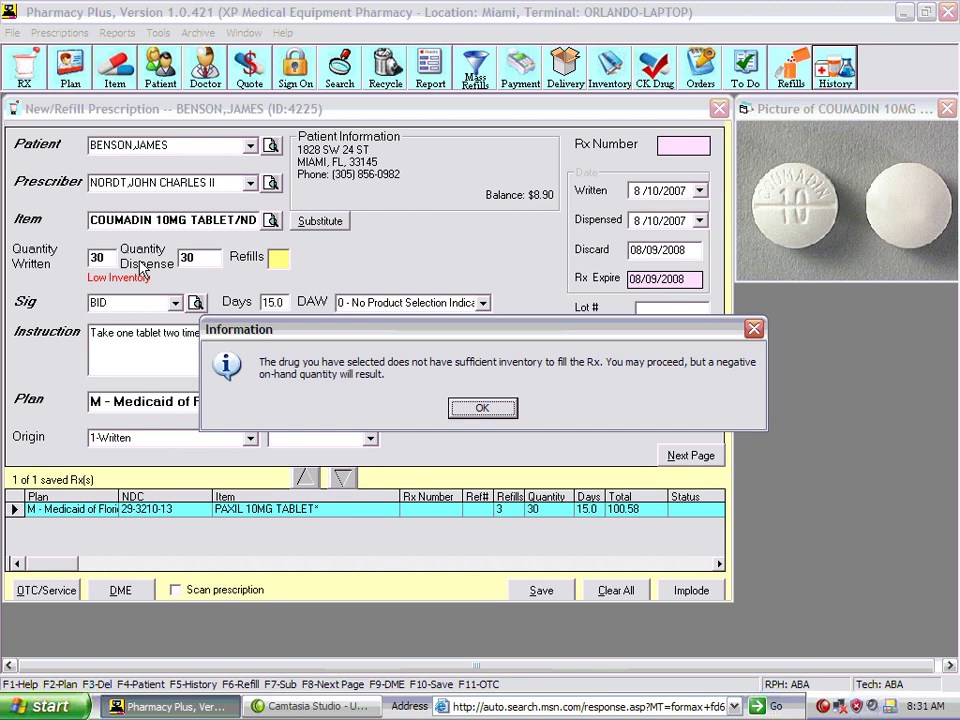
key("Return")
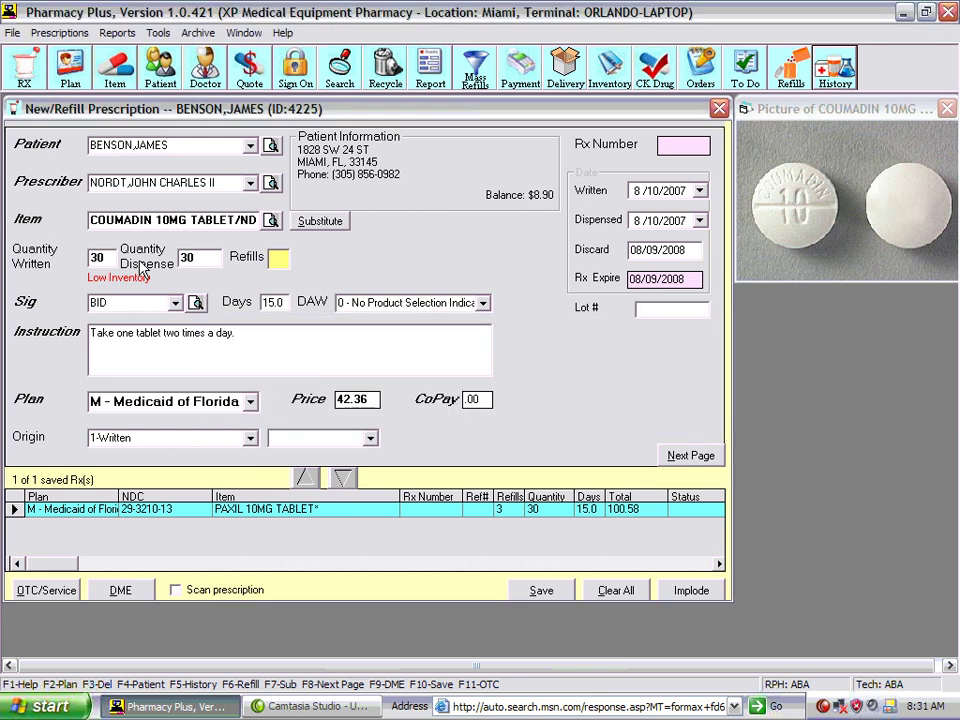
type("3")
key("Tab")
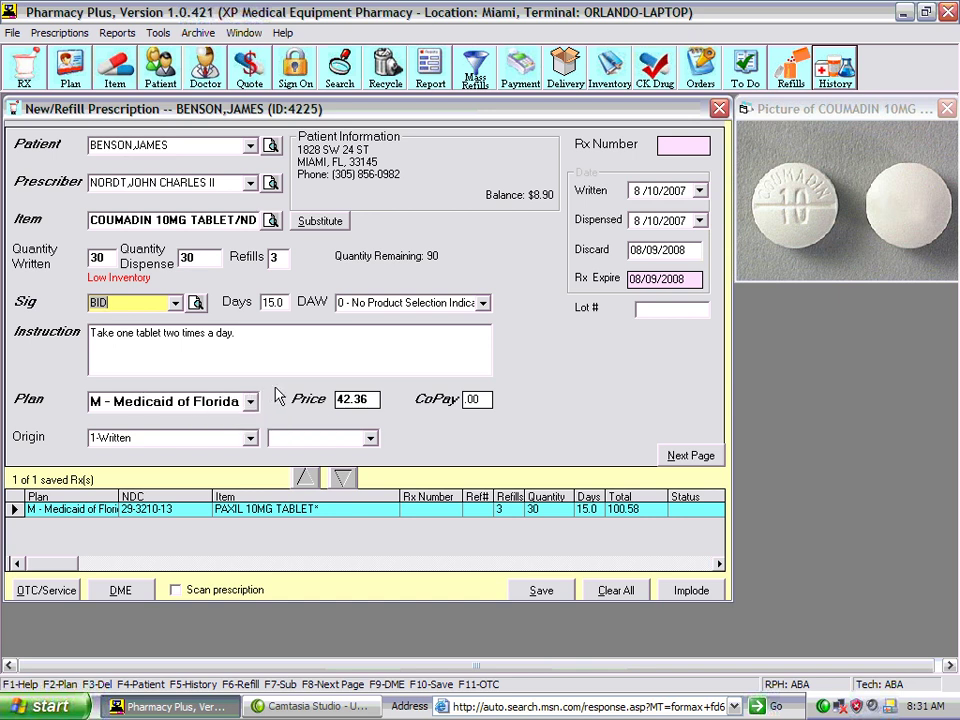
Store the Coumadin prescription as the second saved Rx and open the Patient File
left_click(343, 481)
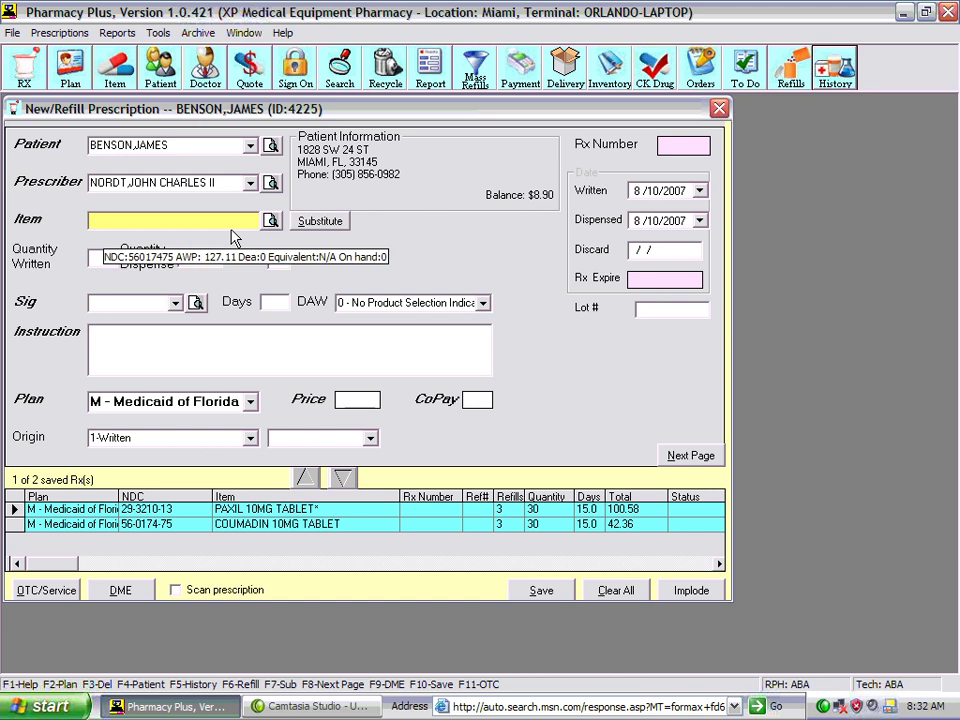
left_click(26, 146)
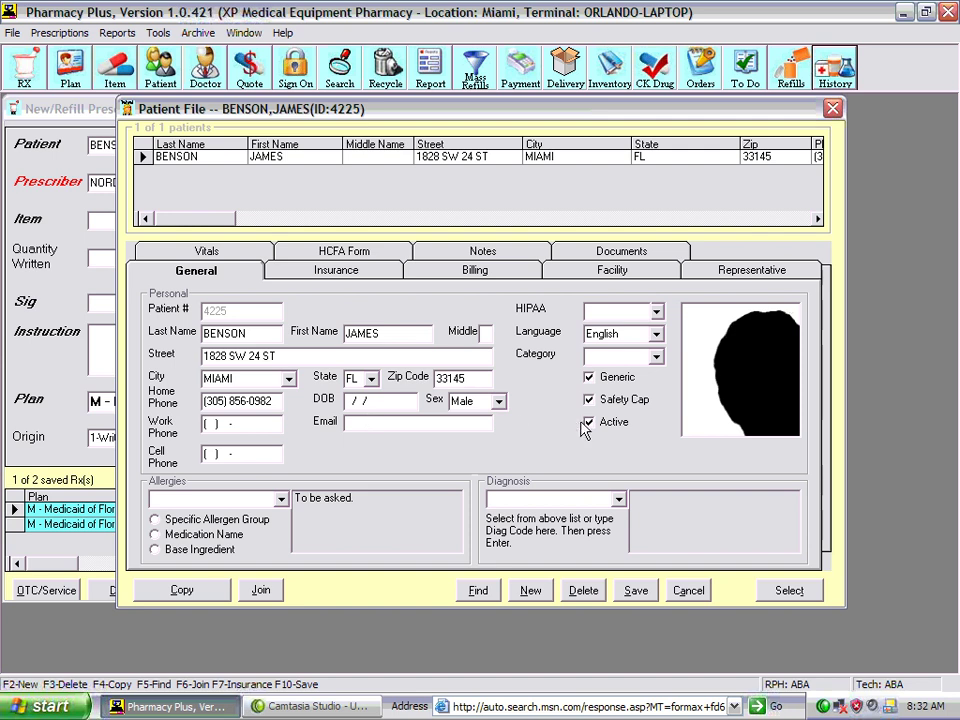
Check the Insurance, Billing and Facility tabs, return to General, and save the file
left_click(364, 276)
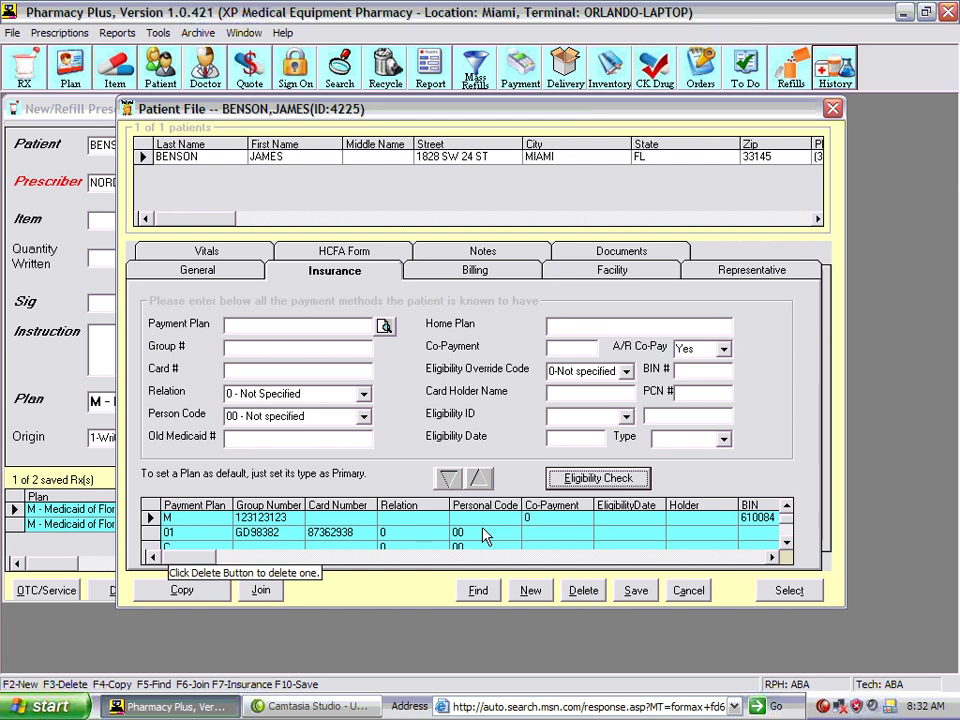
left_click(484, 274)
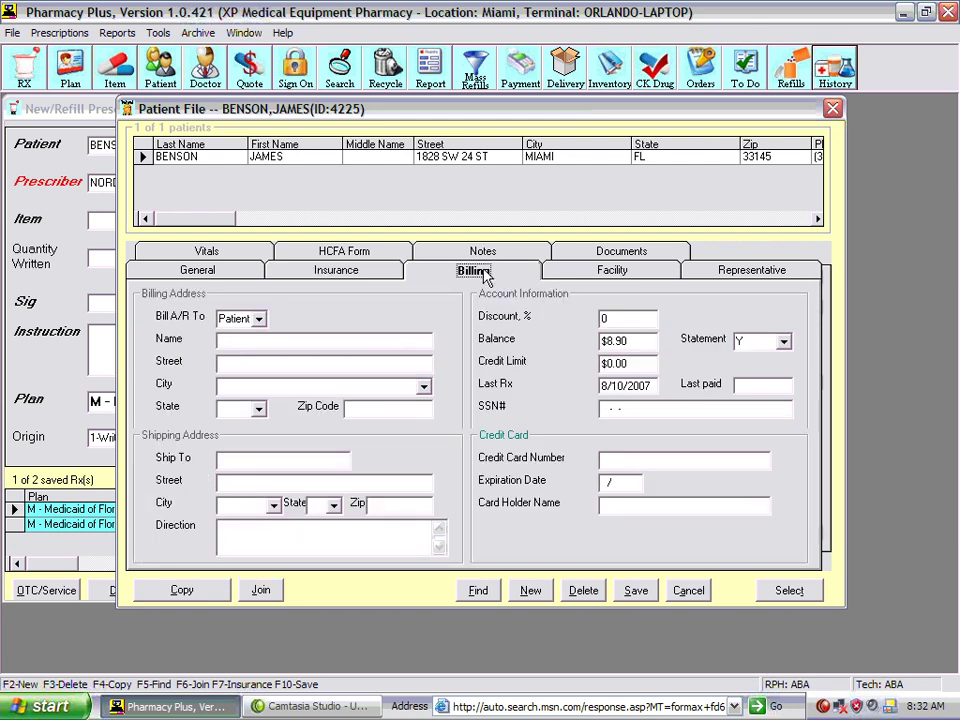
left_click(588, 273)
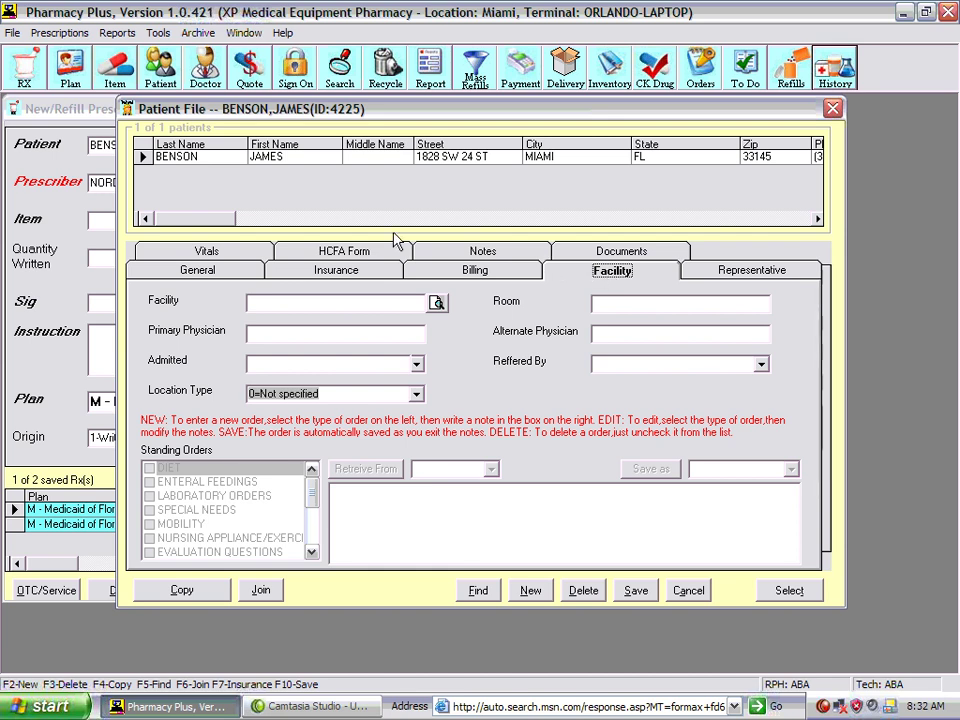
left_click(253, 273)
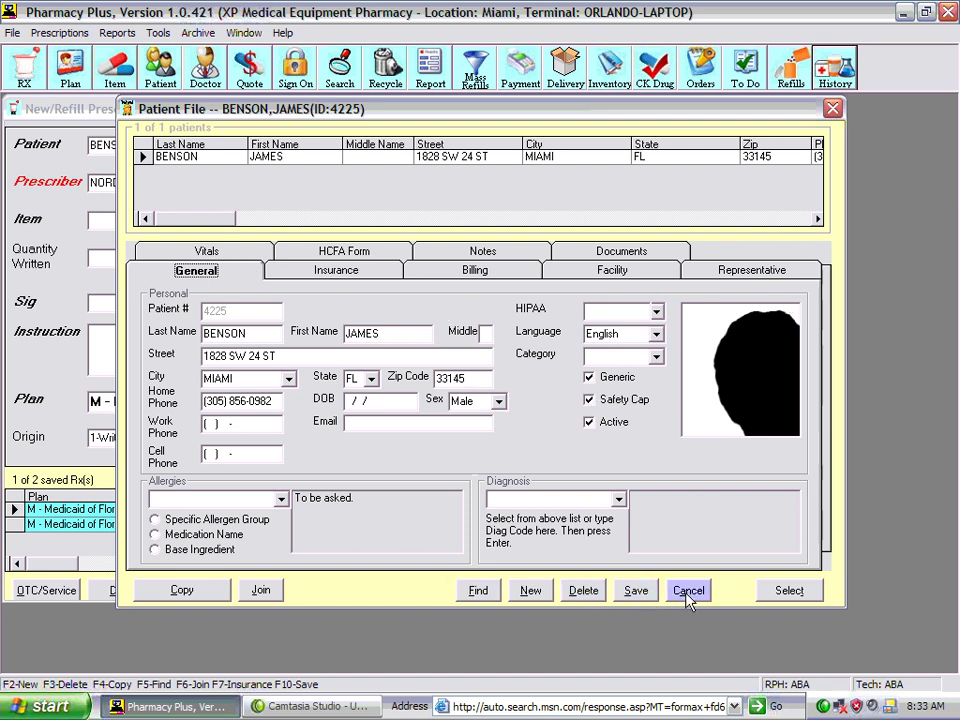
left_click(636, 591)
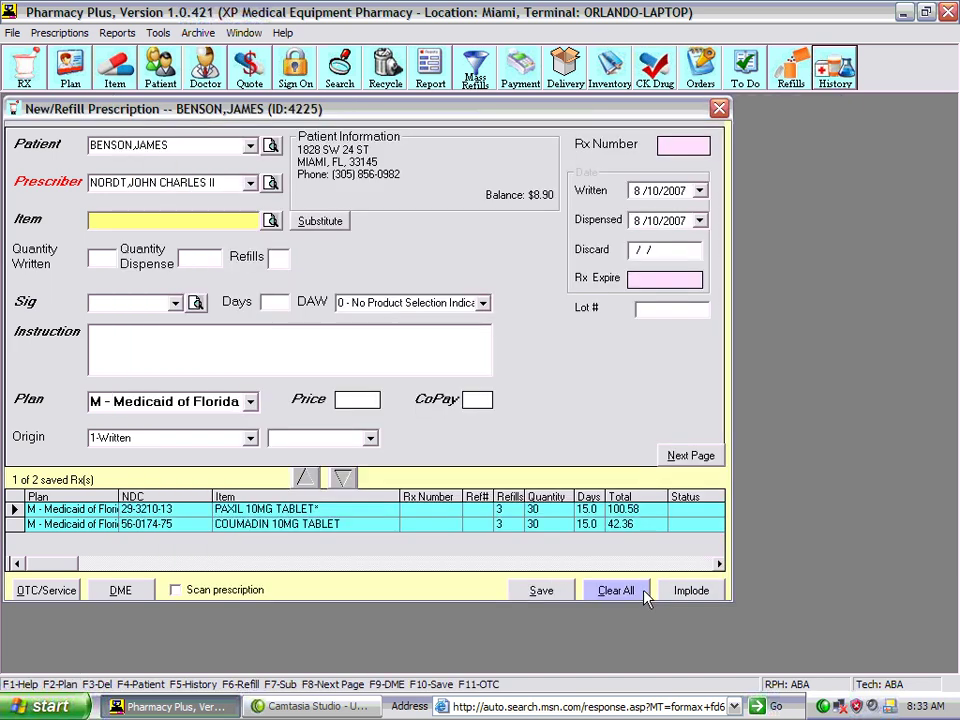
Save both prescriptions with Transmit prescription and Print unchecked
left_click(541, 591)
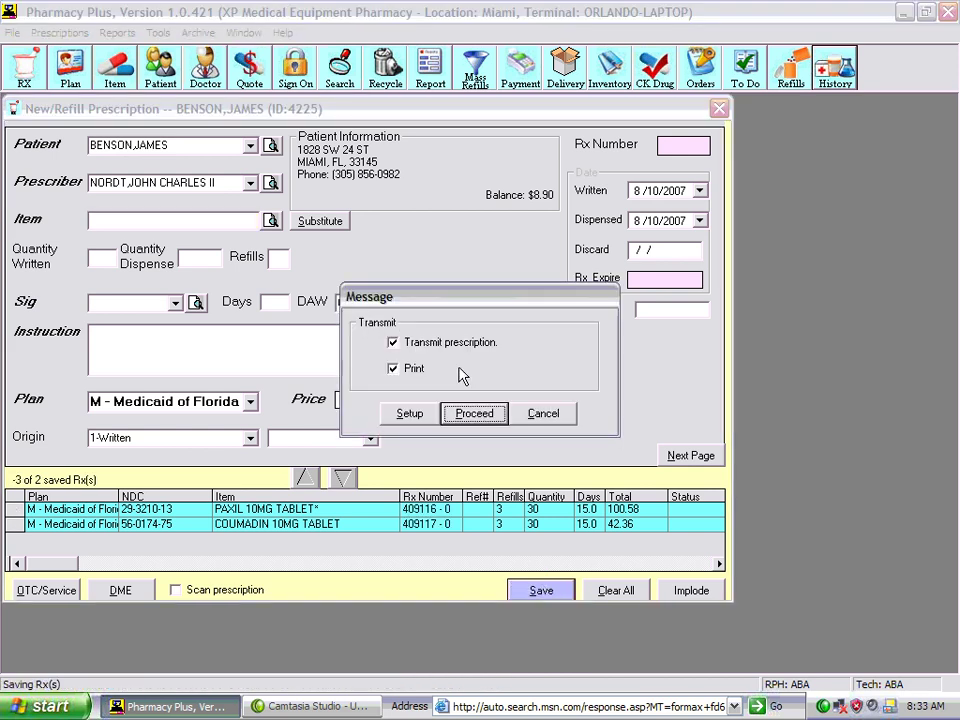
left_click(392, 343)
left_click(394, 369)
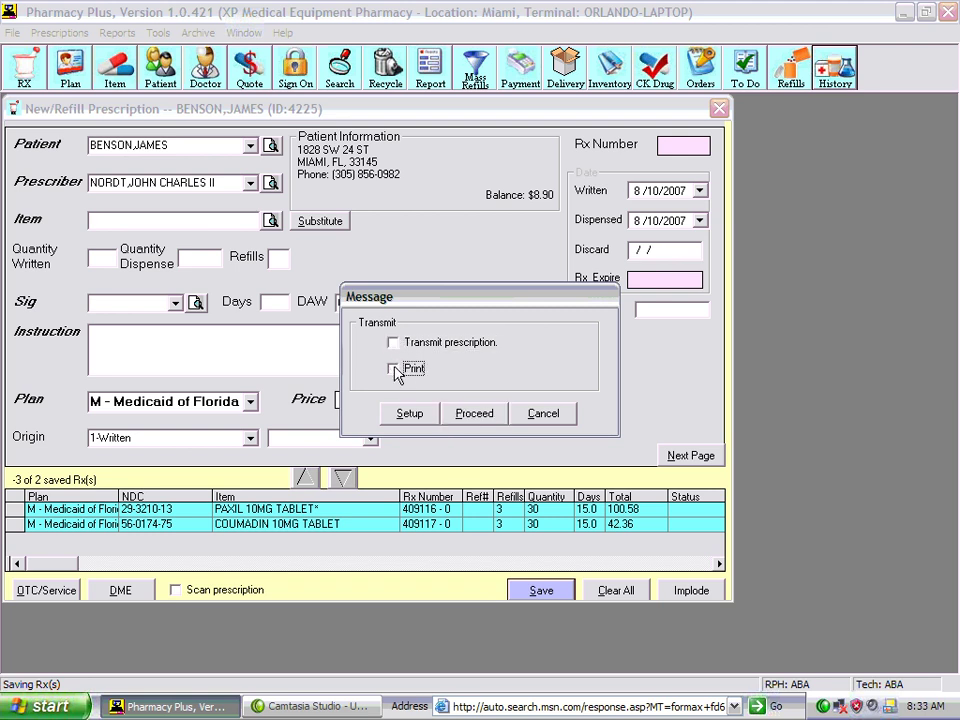
left_click(474, 414)
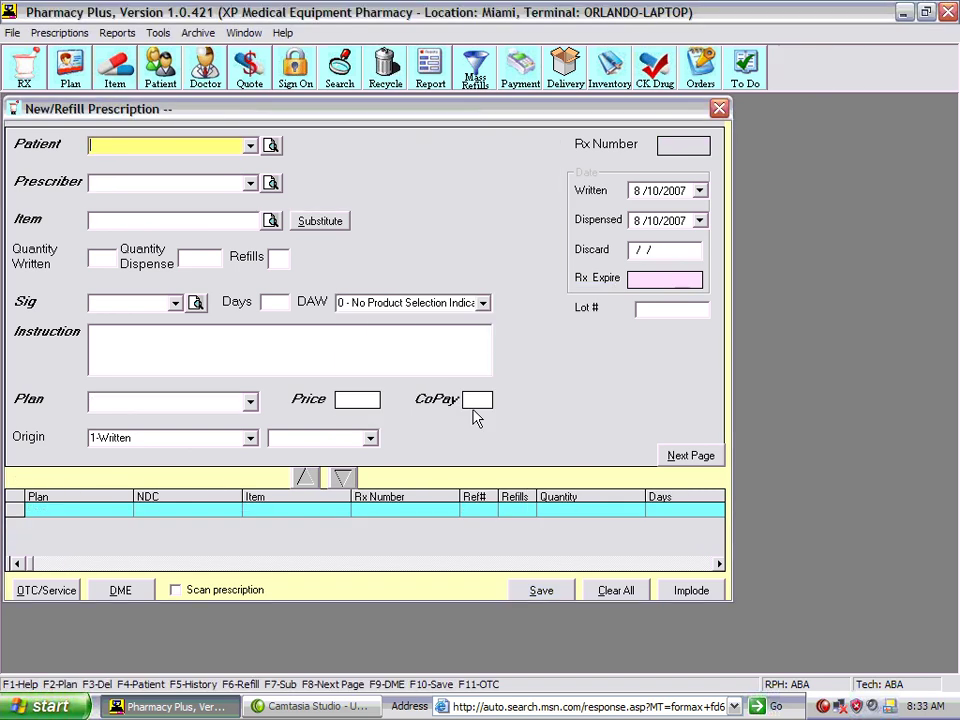
Reload the same patient from the recent-patients list into a fresh prescription
left_click(250, 146)
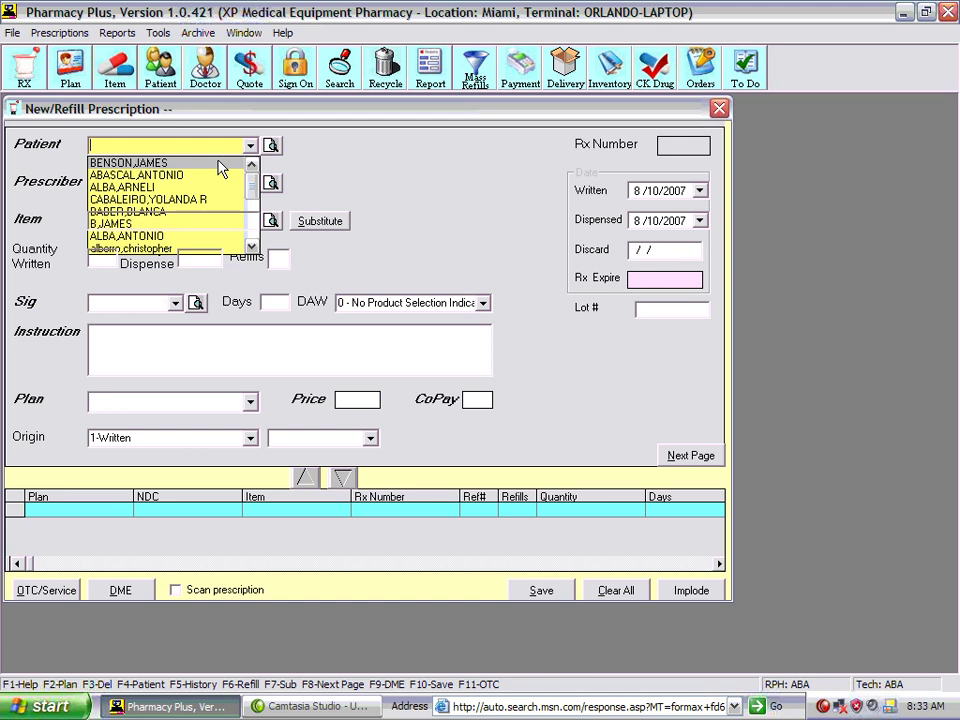
left_click(220, 166)
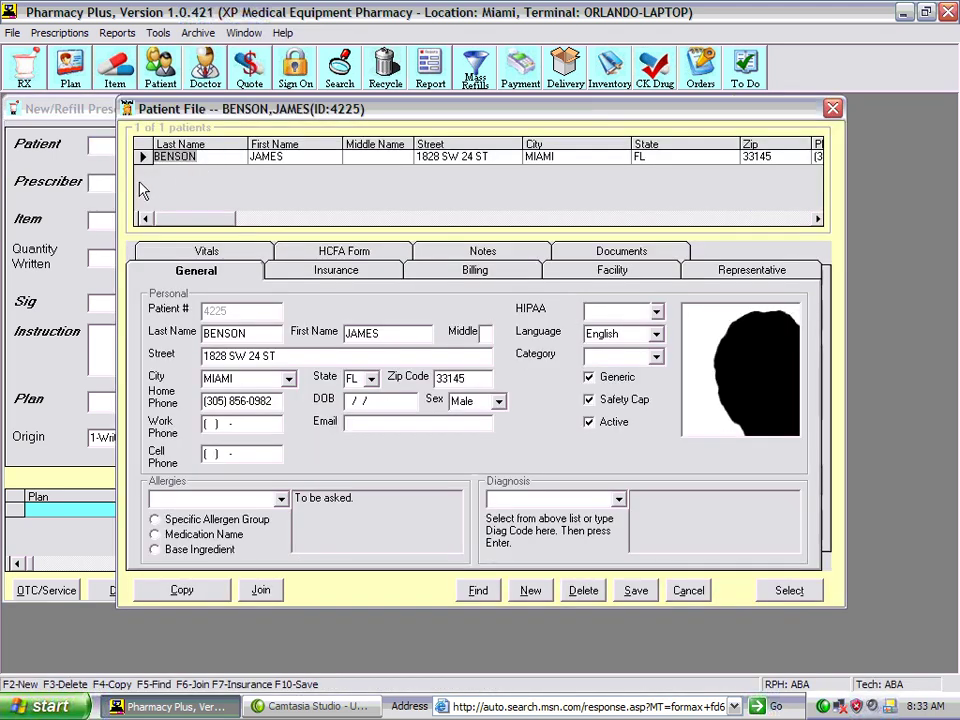
key("Return")
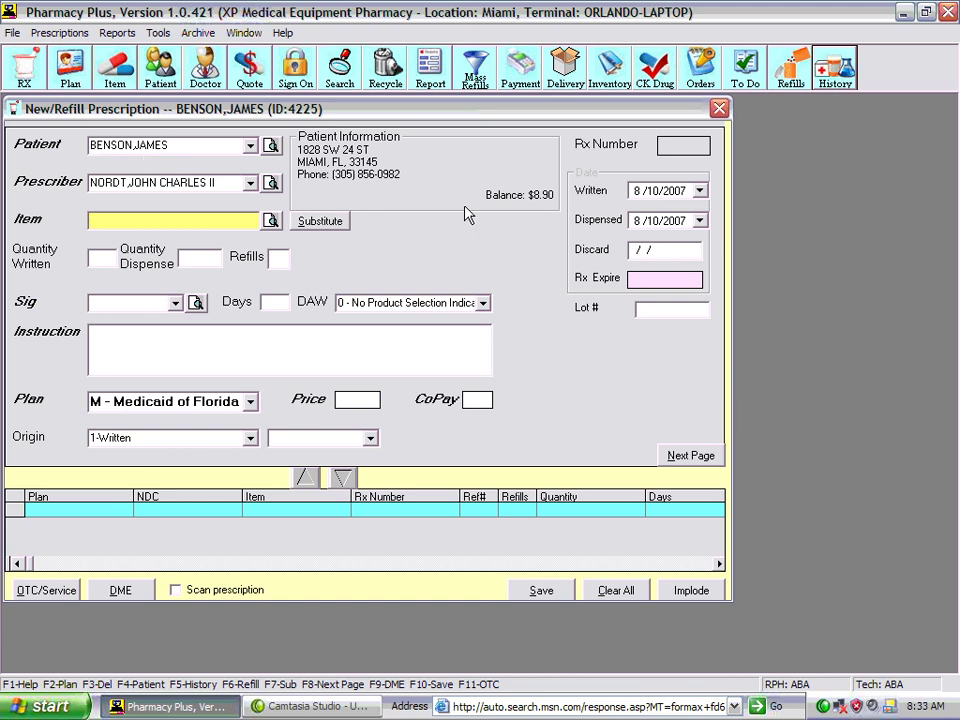
left_click(836, 70)
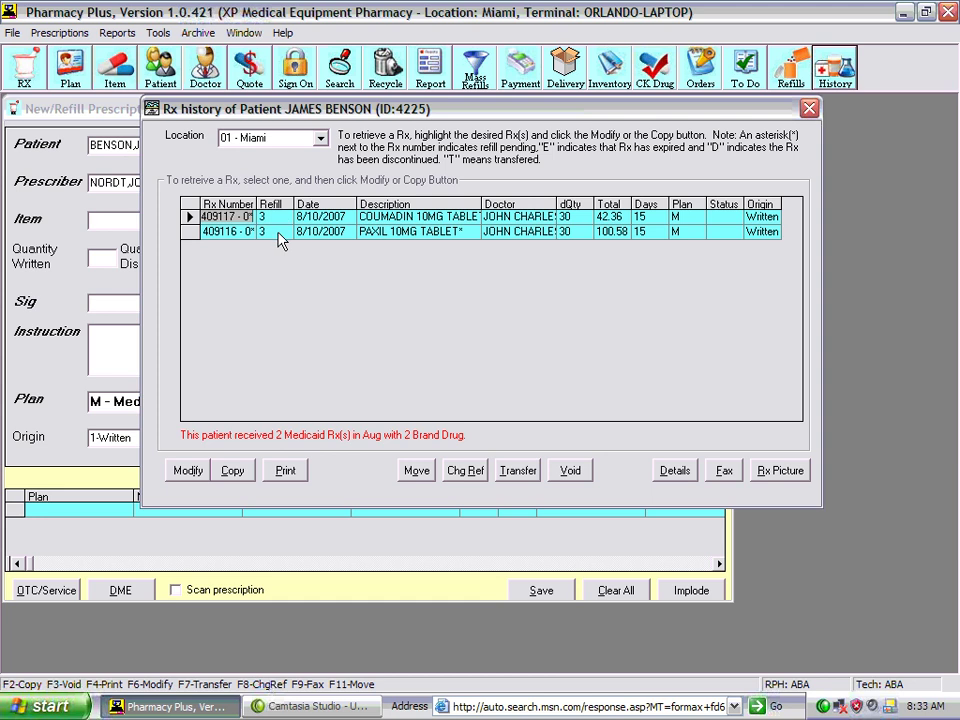
left_click(321, 139)
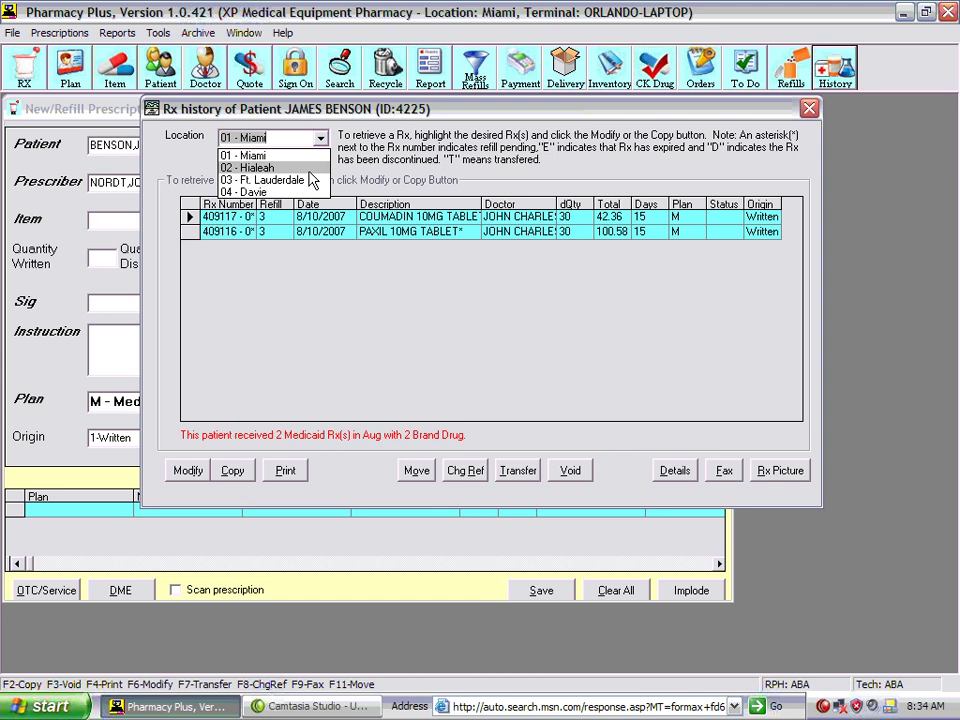
left_click(199, 160)
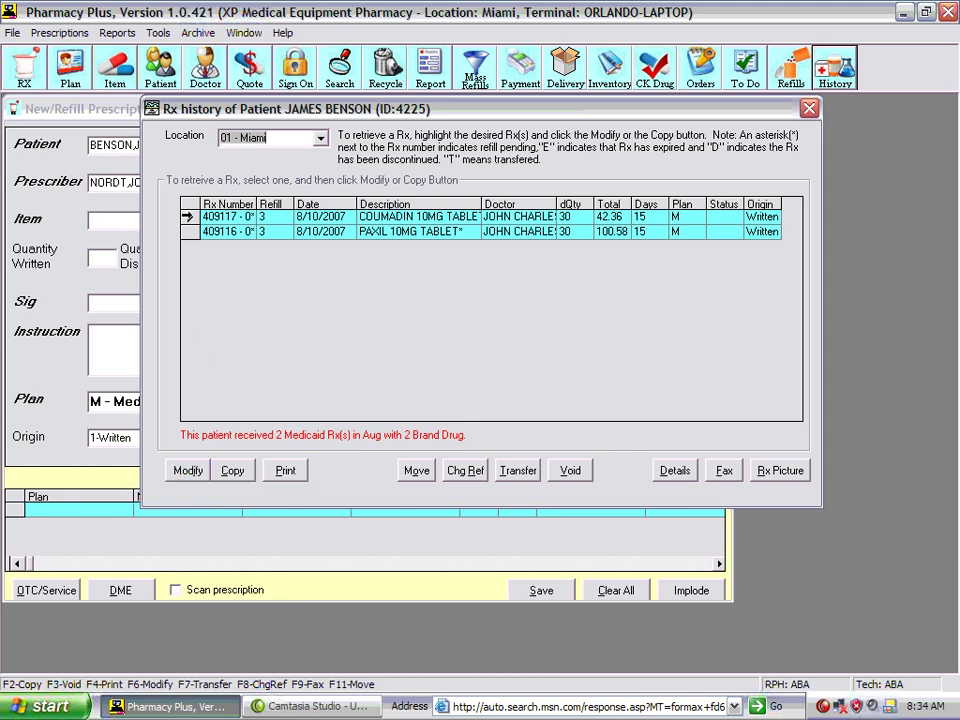
left_click(420, 216)
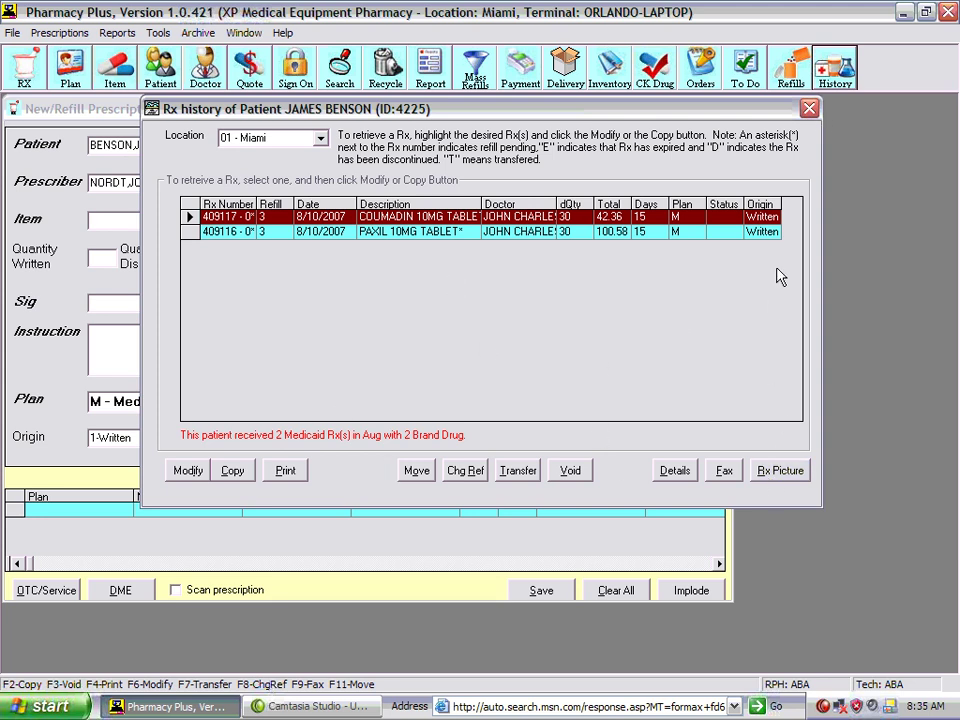
left_click(810, 108)
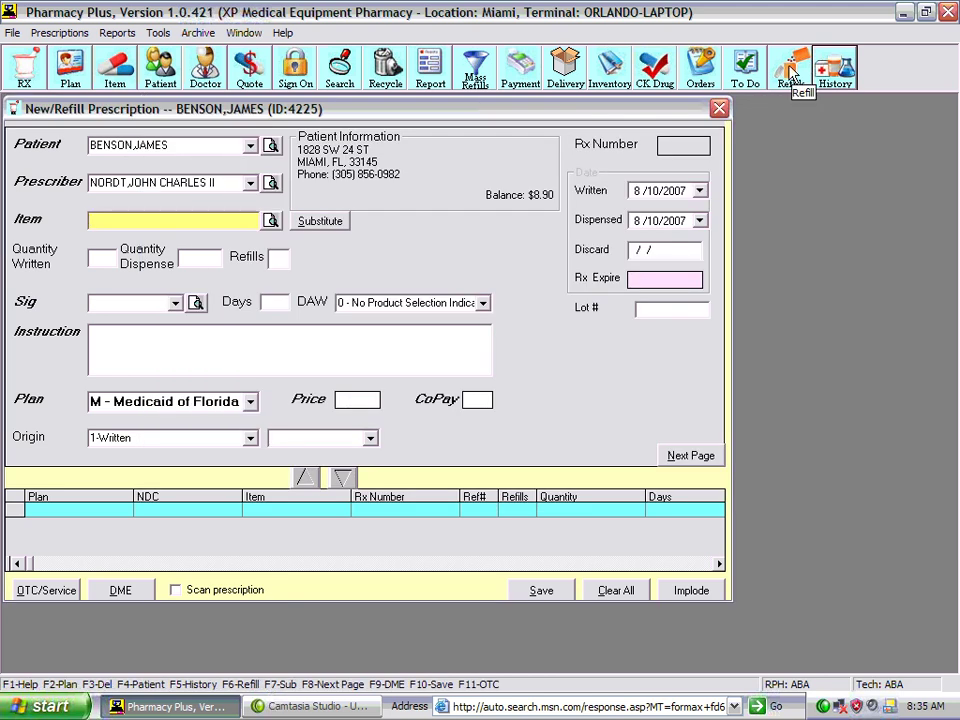
Select both the Coumadin and Paxil prescriptions in Refills and refill them
left_click(790, 70)
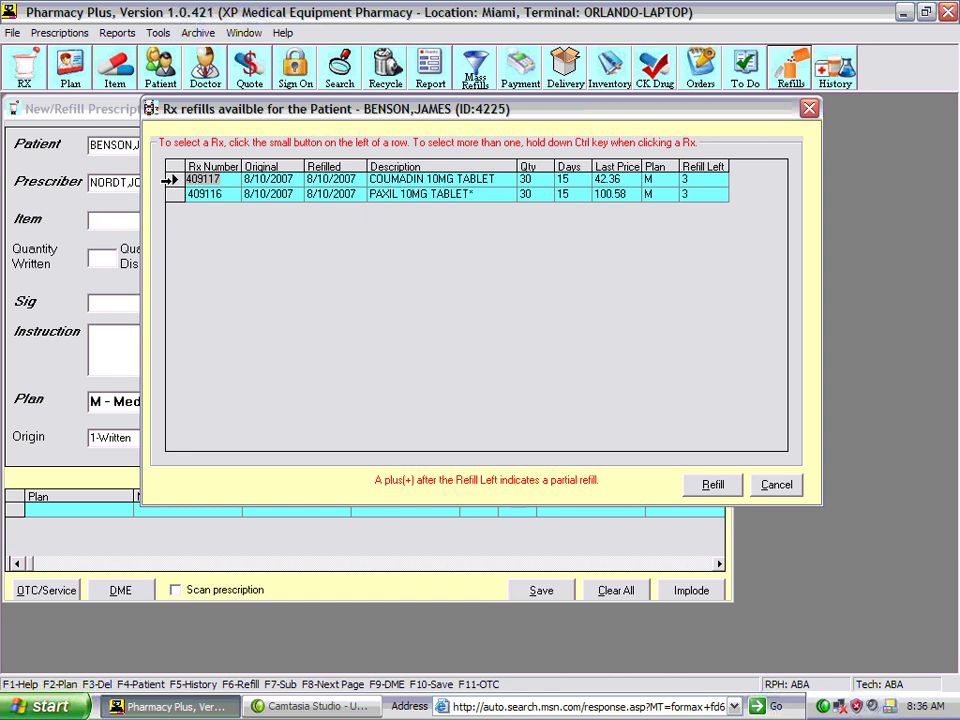
left_click(173, 179)
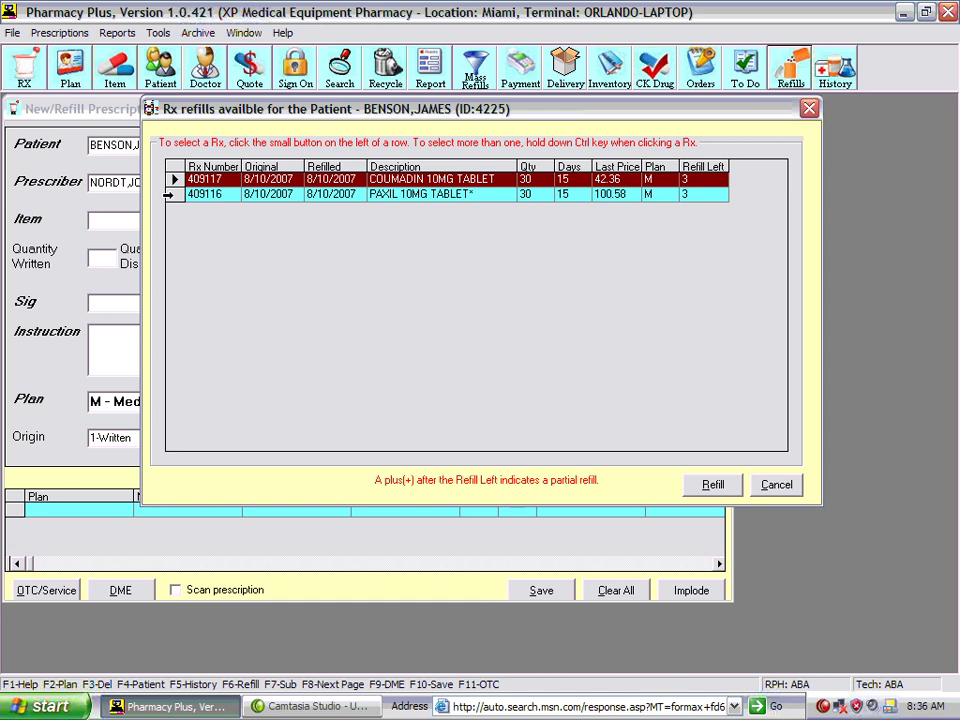
left_click(172, 194, "ctrl")
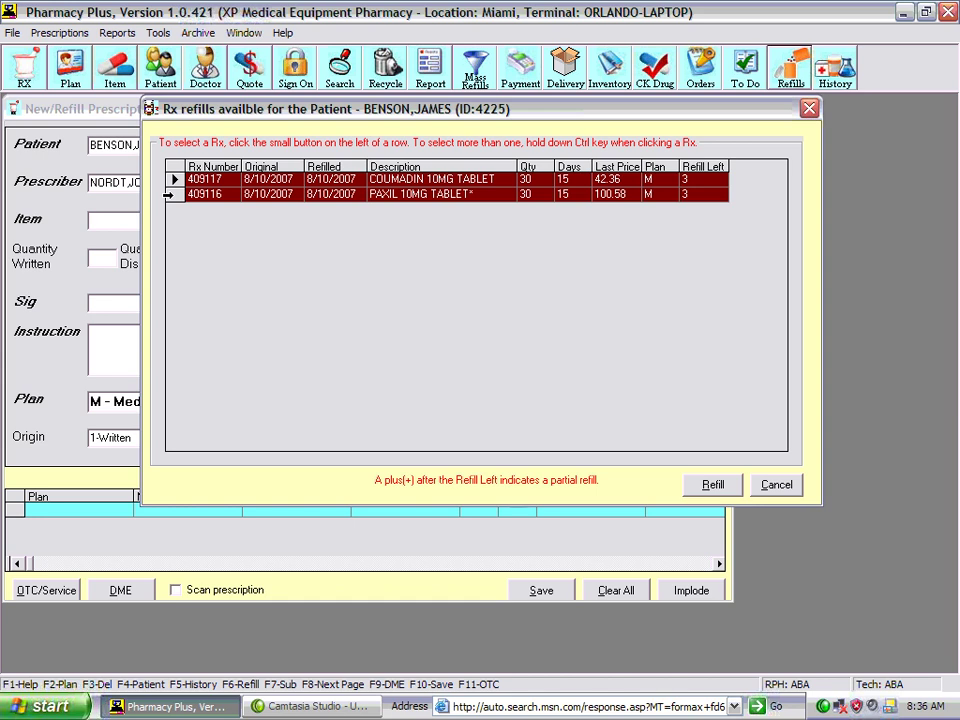
left_click(713, 485)
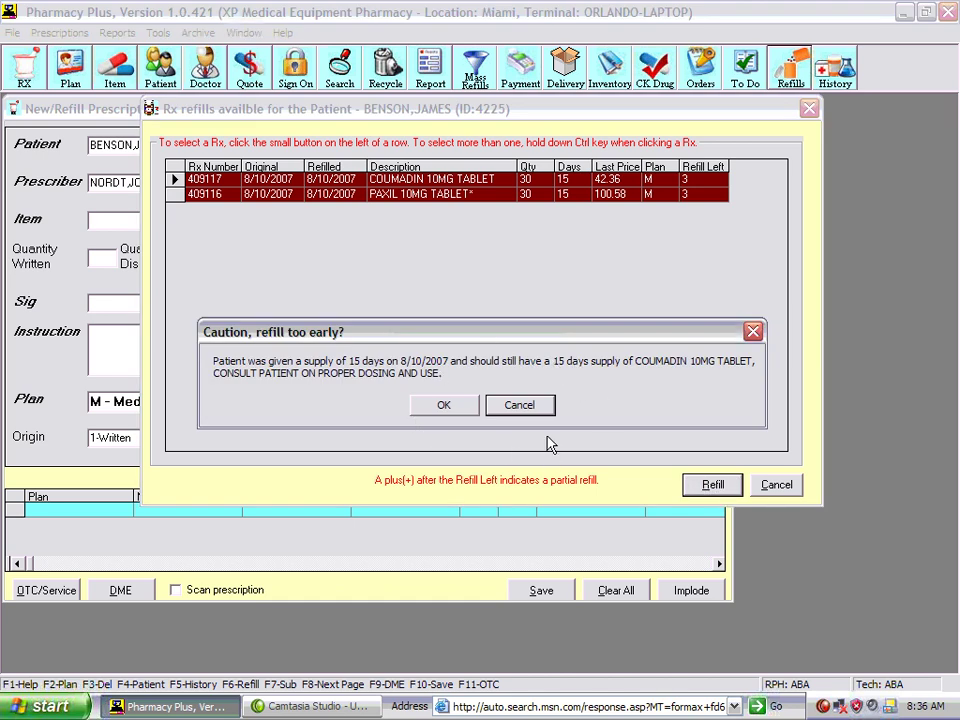
Acknowledge the early-refill warnings and confirm the Coumadin and Paxil refill details
left_click(445, 406)
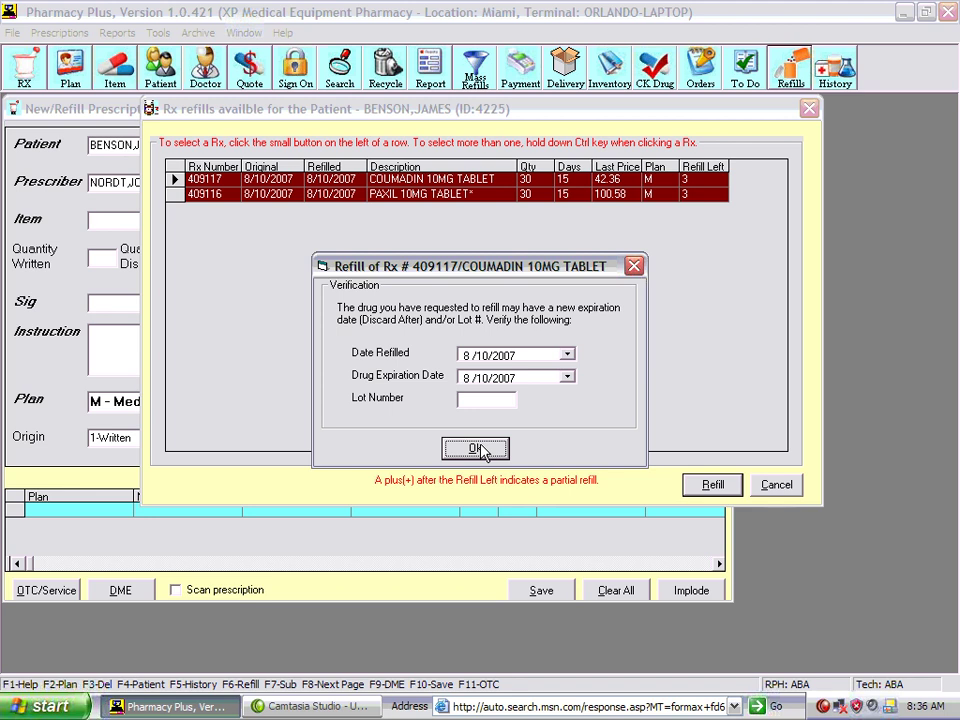
left_click(485, 398)
left_click(490, 452)
left_click(490, 452)
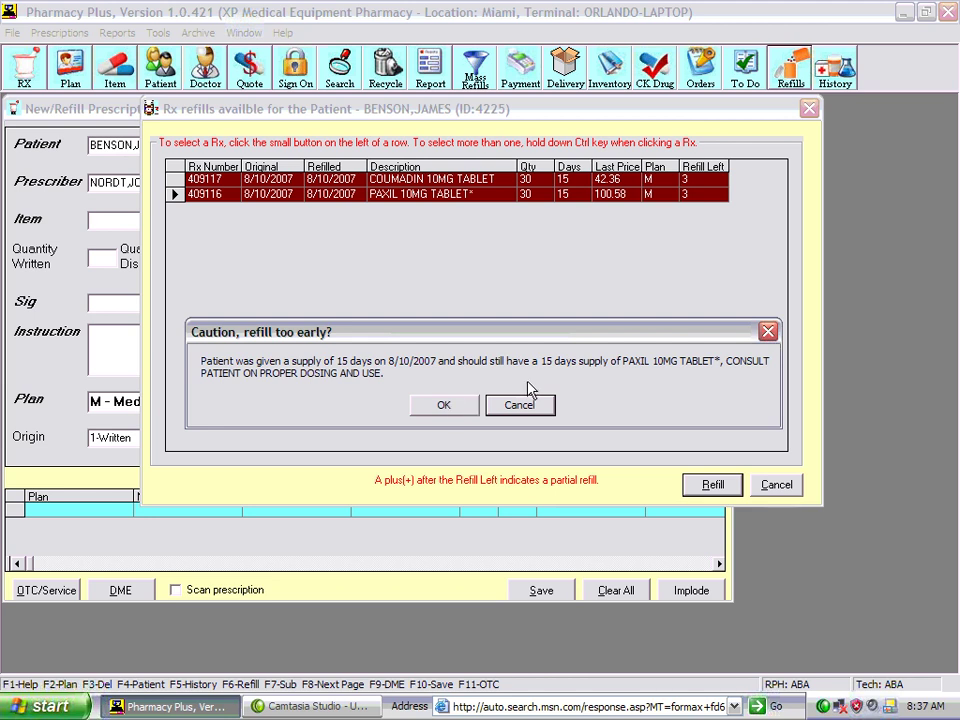
left_click(444, 406)
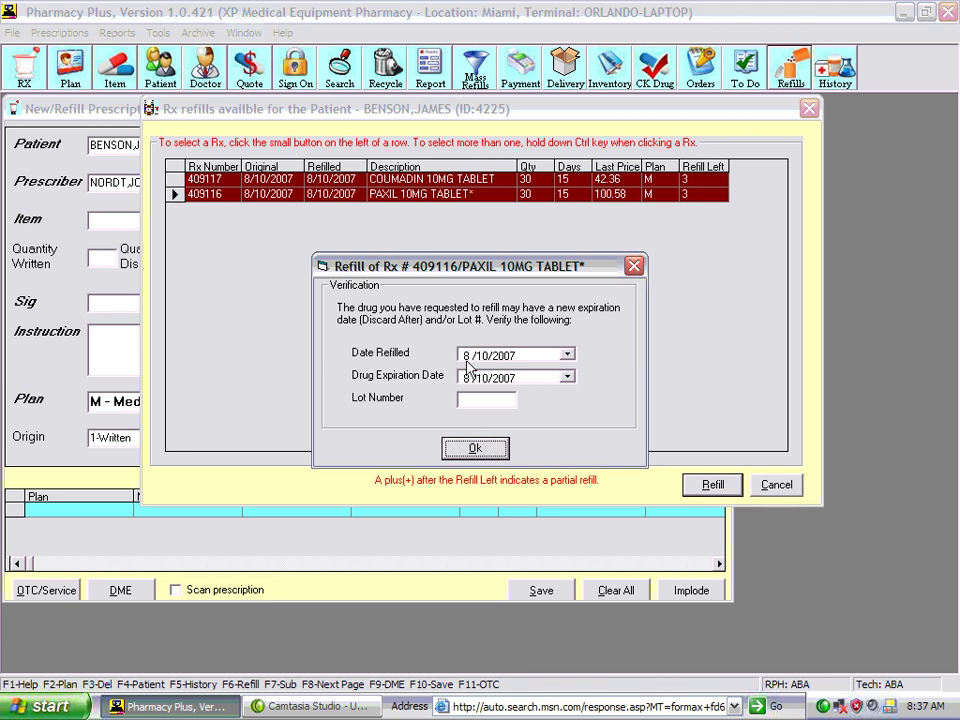
left_click(475, 449)
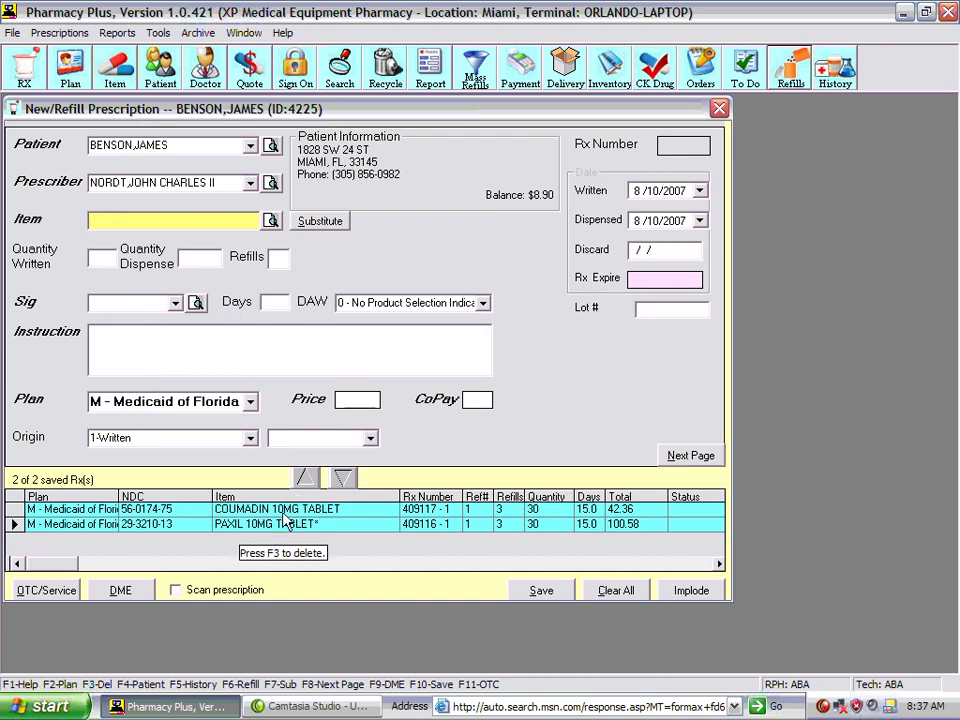
Move the Coumadin refill from the saved list into the form and back
left_click(14, 510)
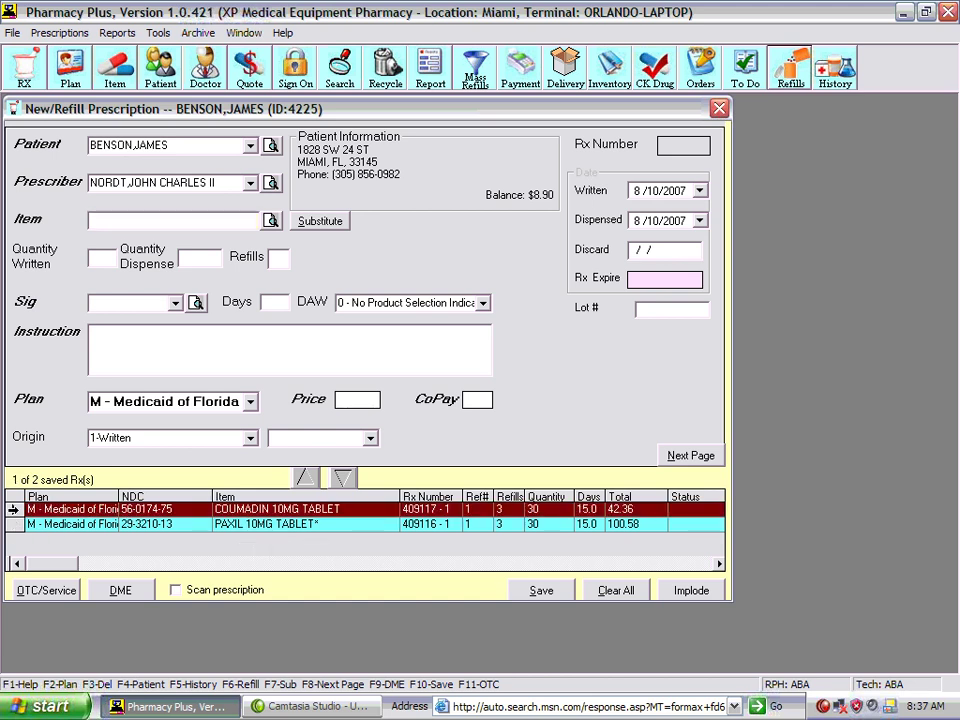
left_click(307, 480)
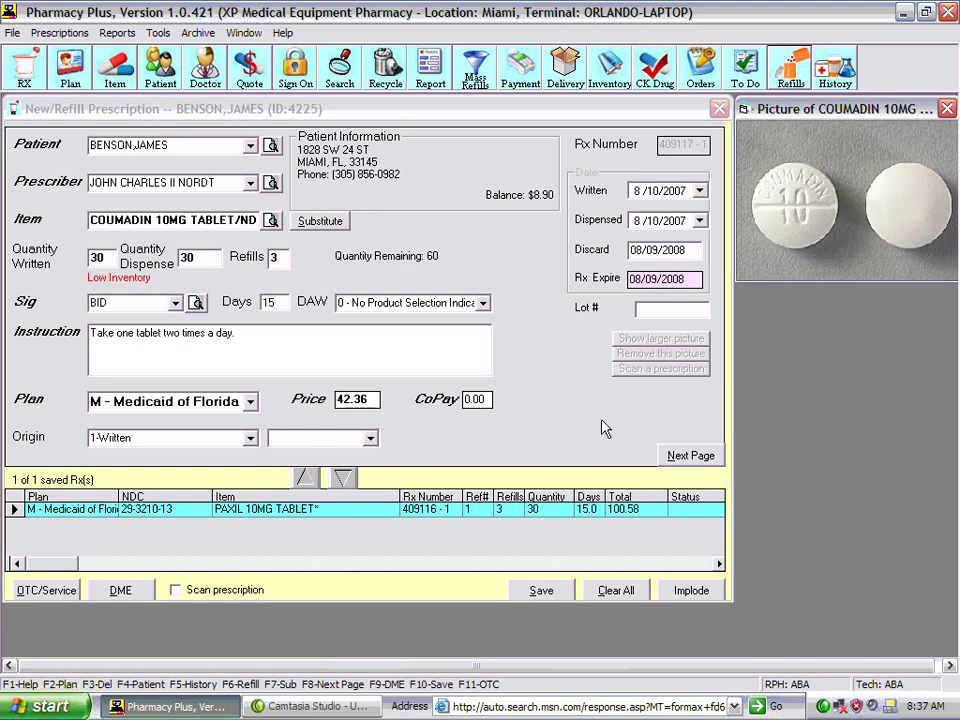
left_click(343, 480)
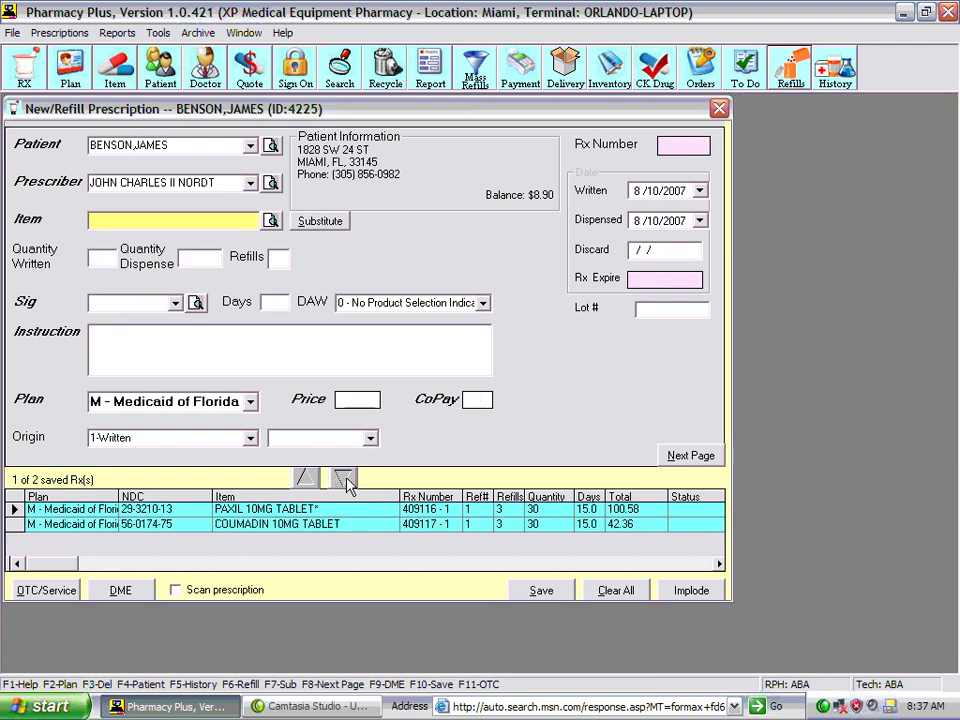
Save both refills with Transmit prescription and Print unchecked
left_click(547, 591)
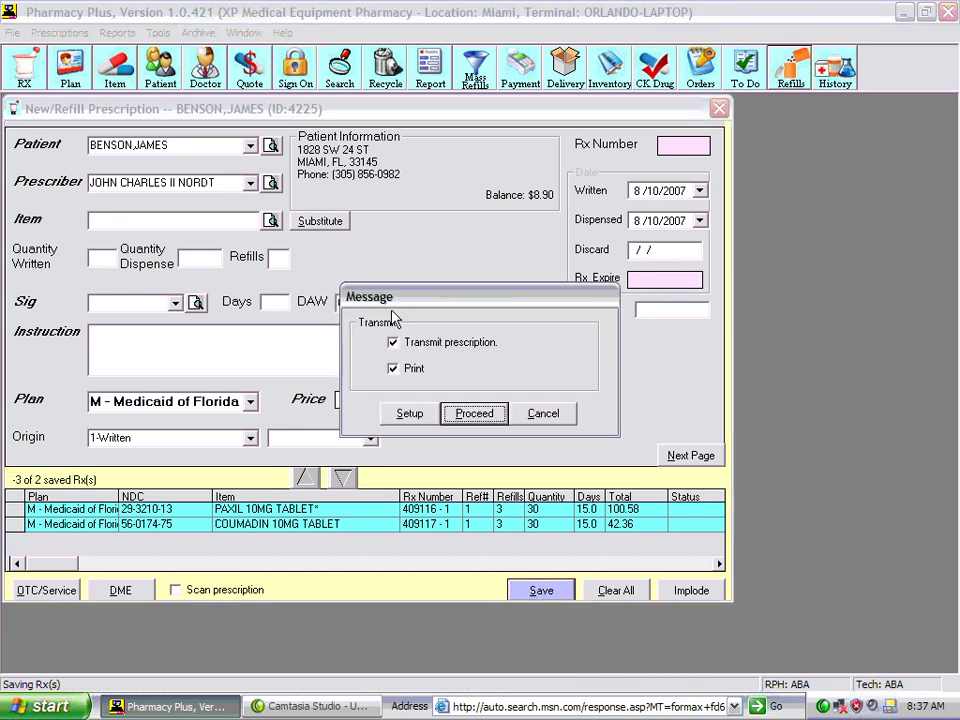
left_click(393, 343)
left_click_drag(393, 369, 407, 383)
left_click(393, 369)
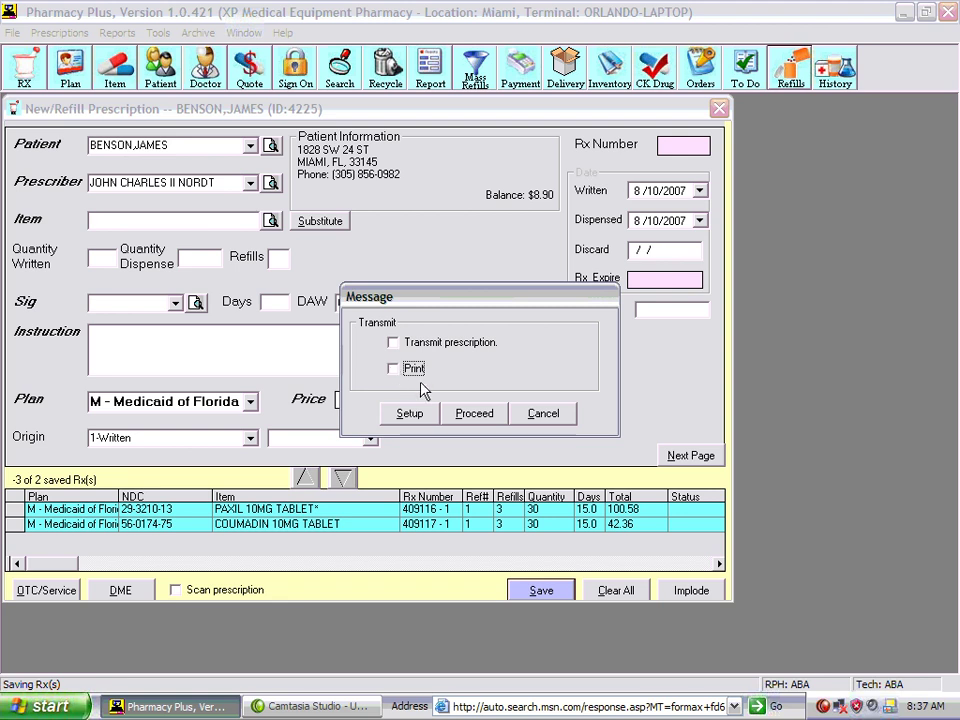
left_click(473, 416)
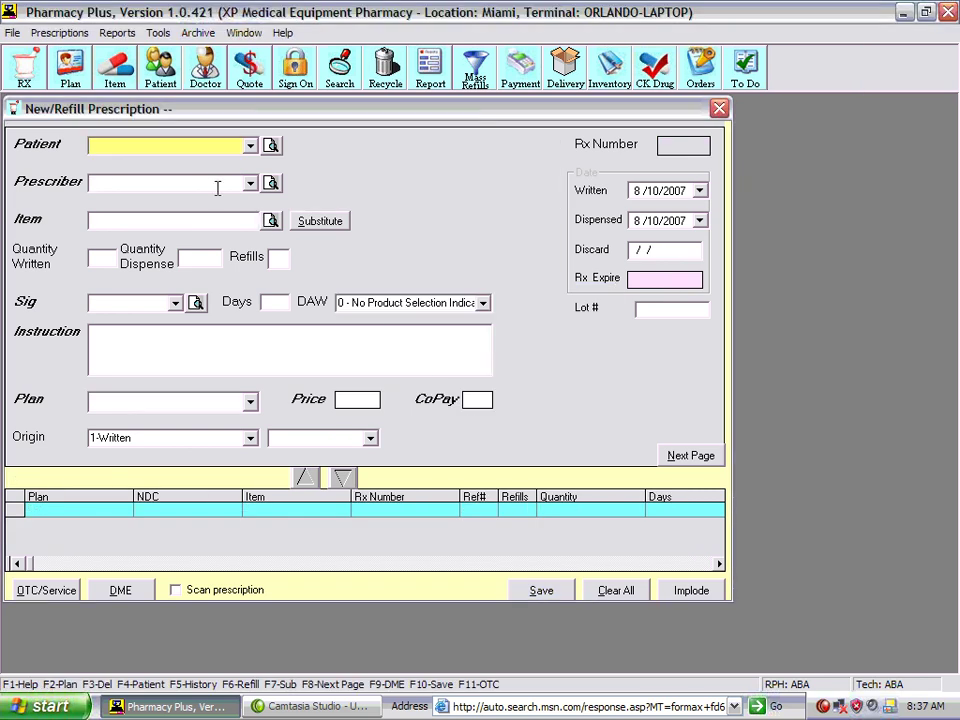
Reload the same patient from the recent-patients list and view their Rx history
left_click(250, 146)
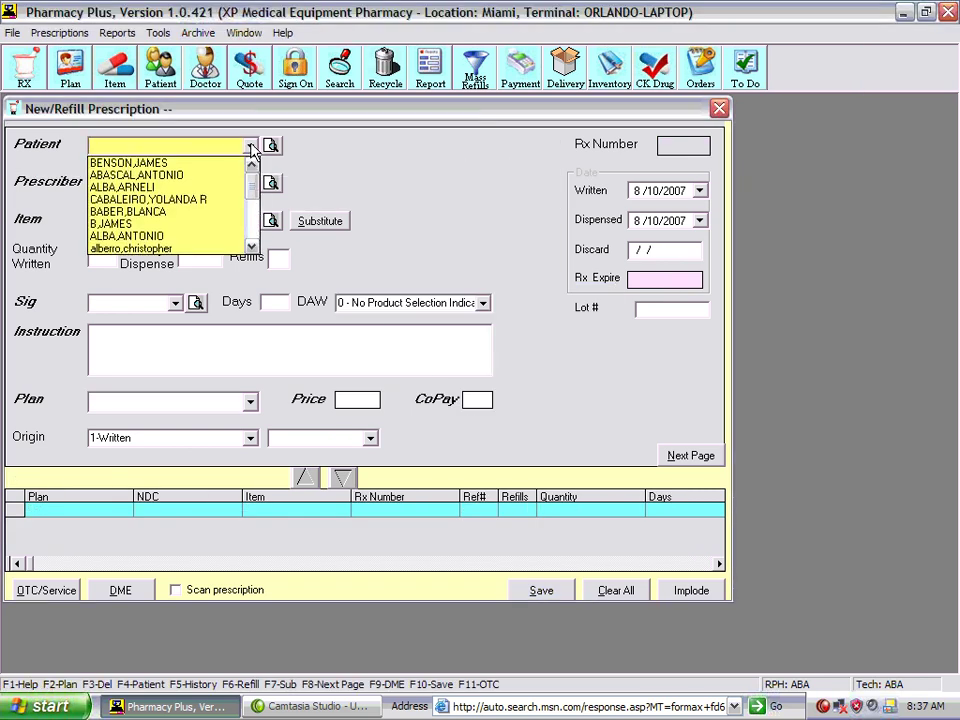
key("F4")
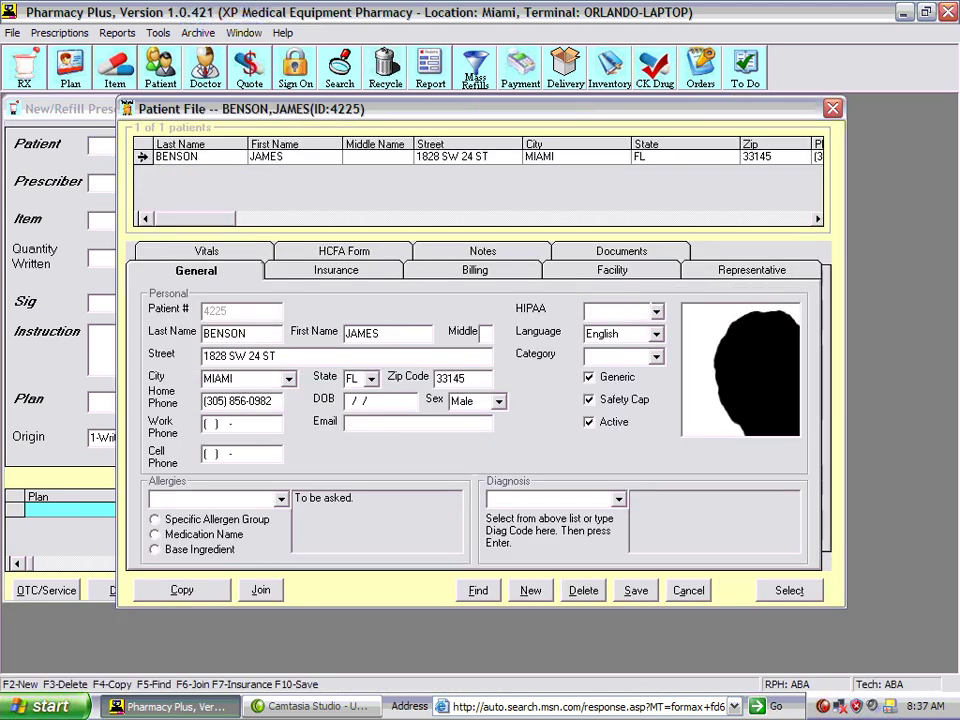
key("Return")
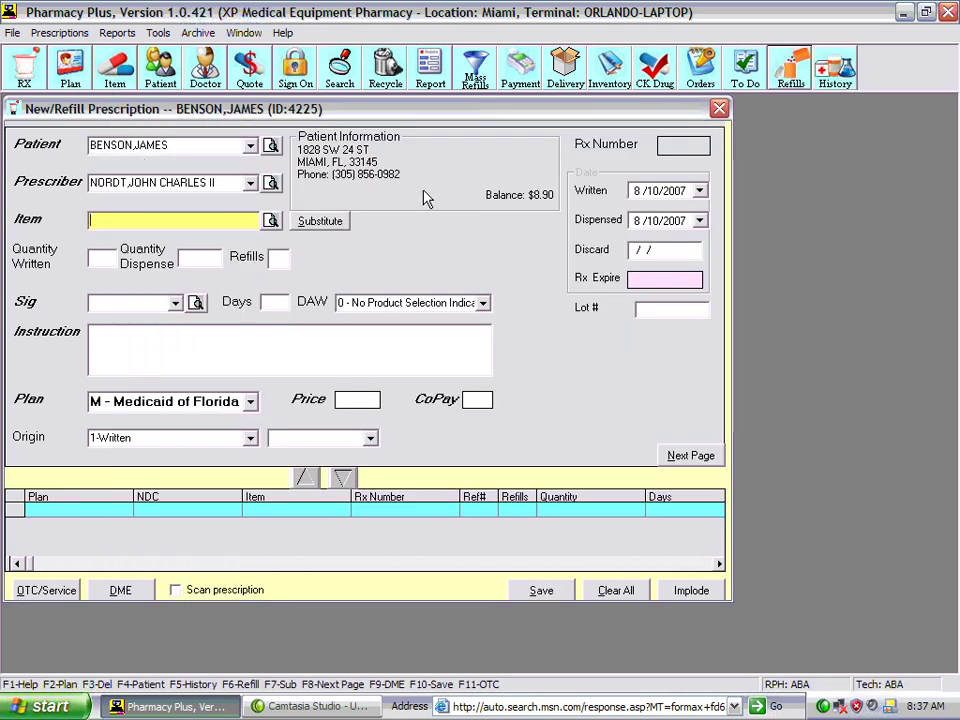
left_click(835, 75)
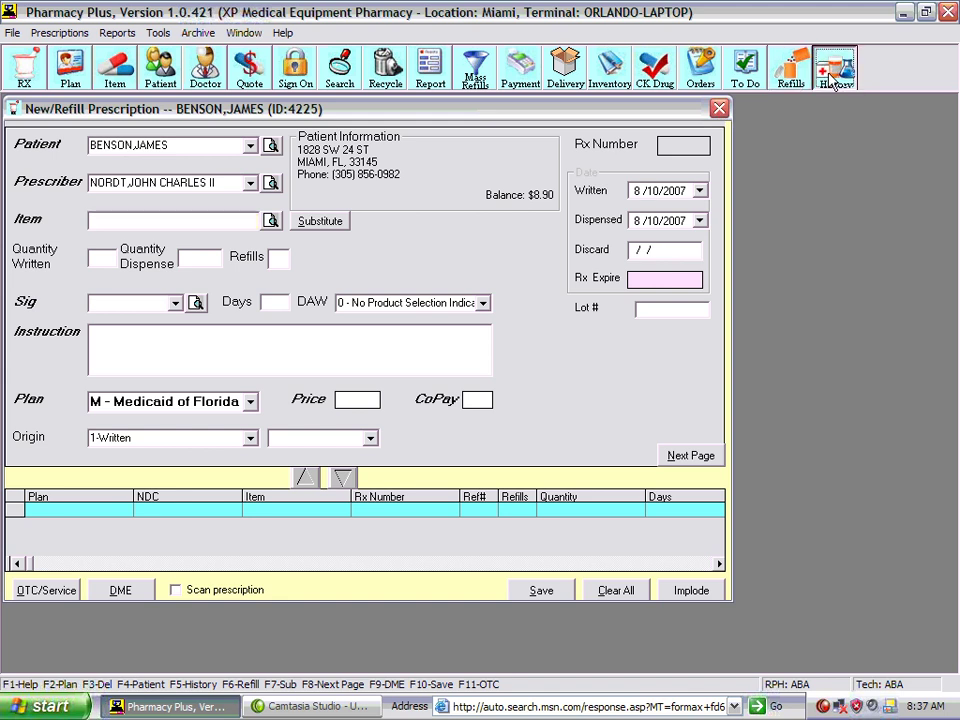
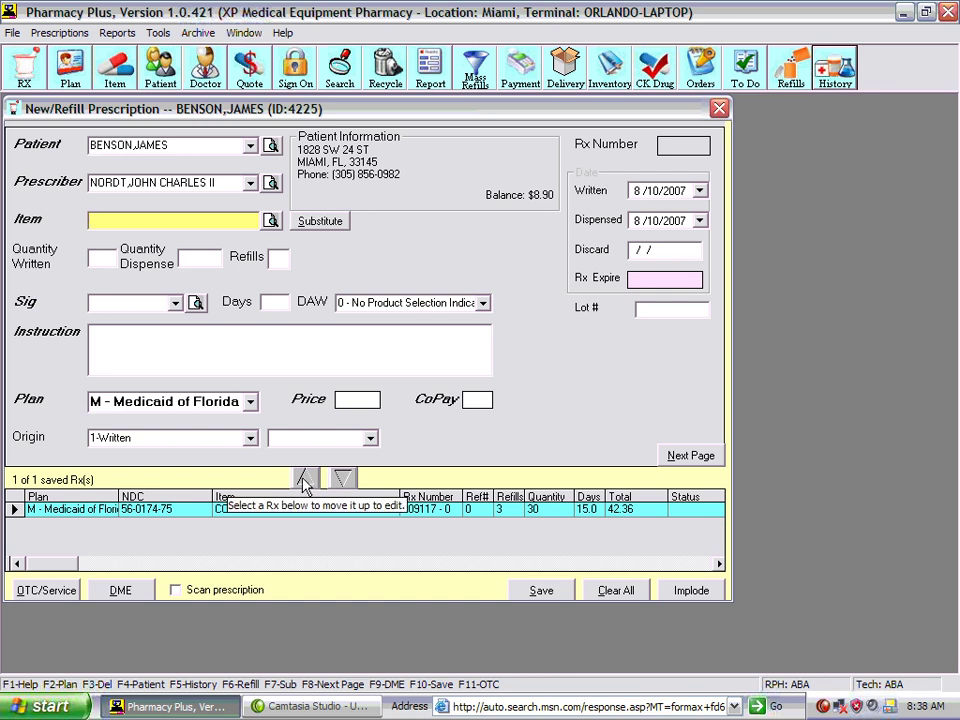
Load the saved Coumadin 10mg refill (qty 30, 3 refills, BID) into the form, then start Clear All
left_click(305, 480)
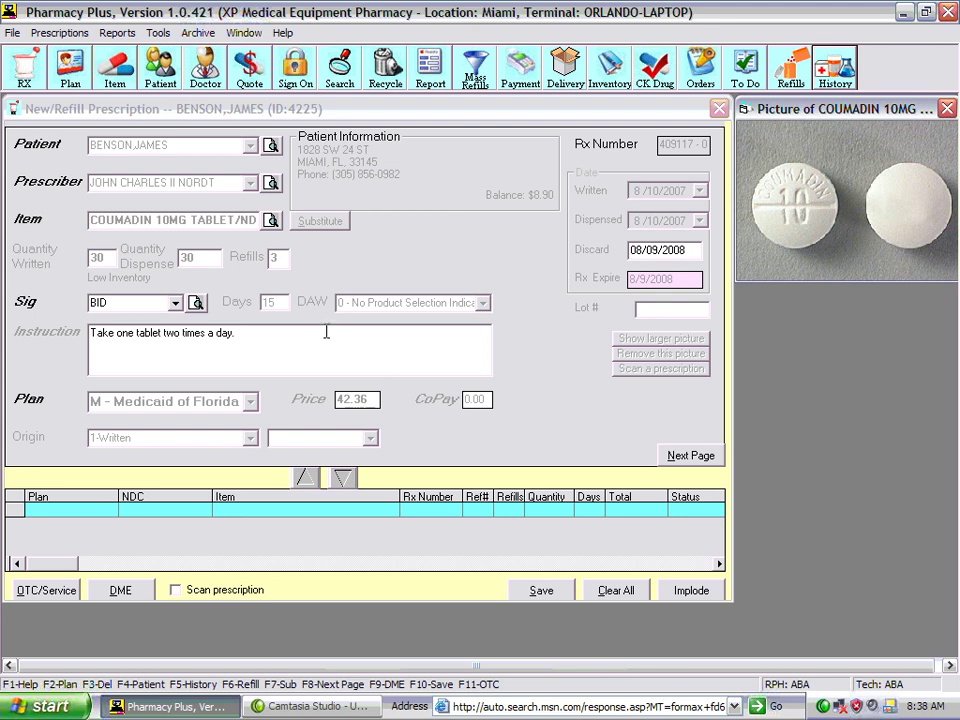
left_click(215, 224)
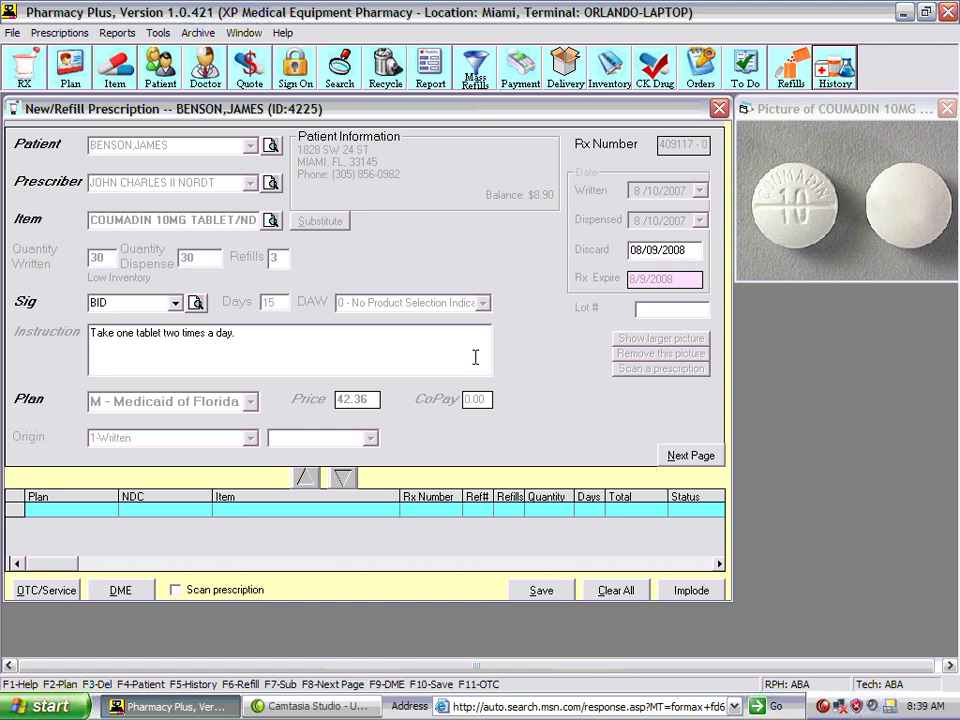
left_click(616, 596)
Confirm the clear, reselect the same patient, and open their Rx history of Coumadin and Paxil entries
left_click(444, 407)
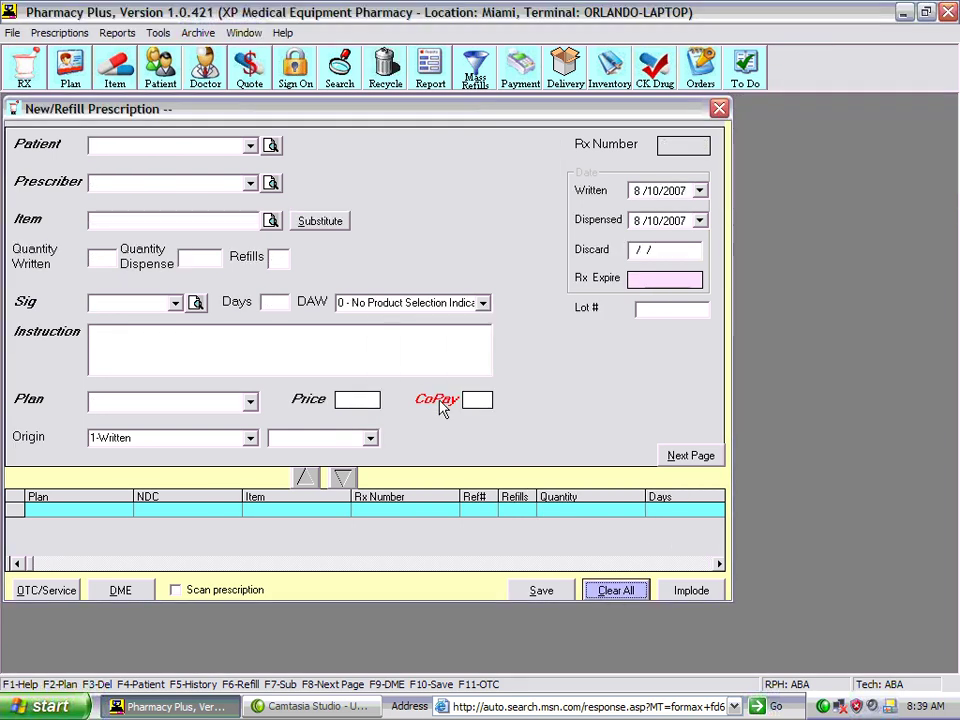
left_click(250, 146)
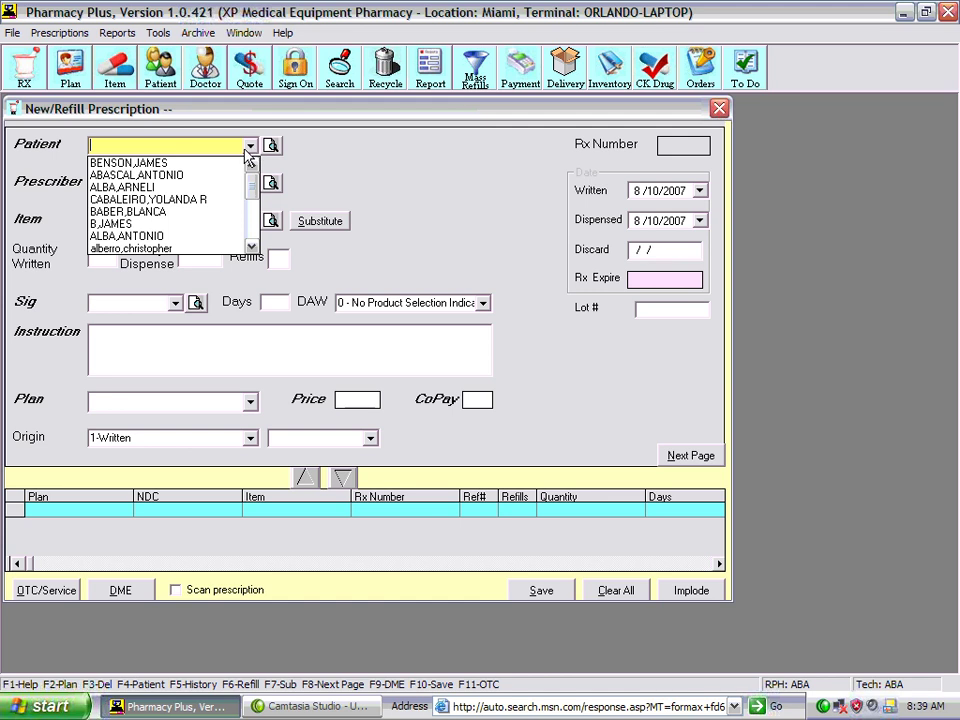
left_click(231, 164)
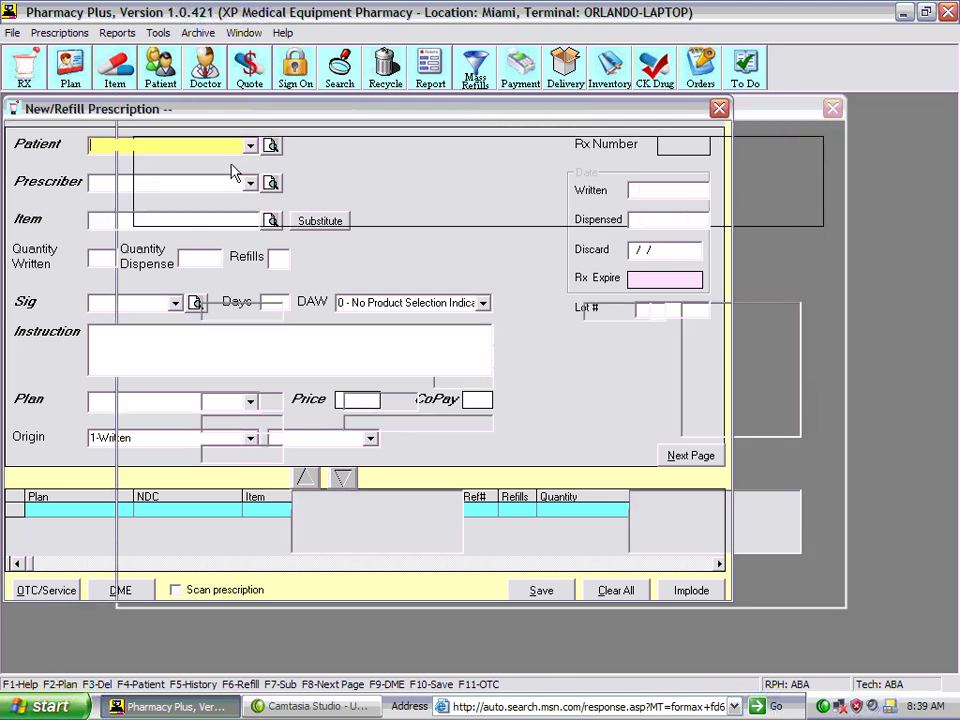
double_click(150, 158)
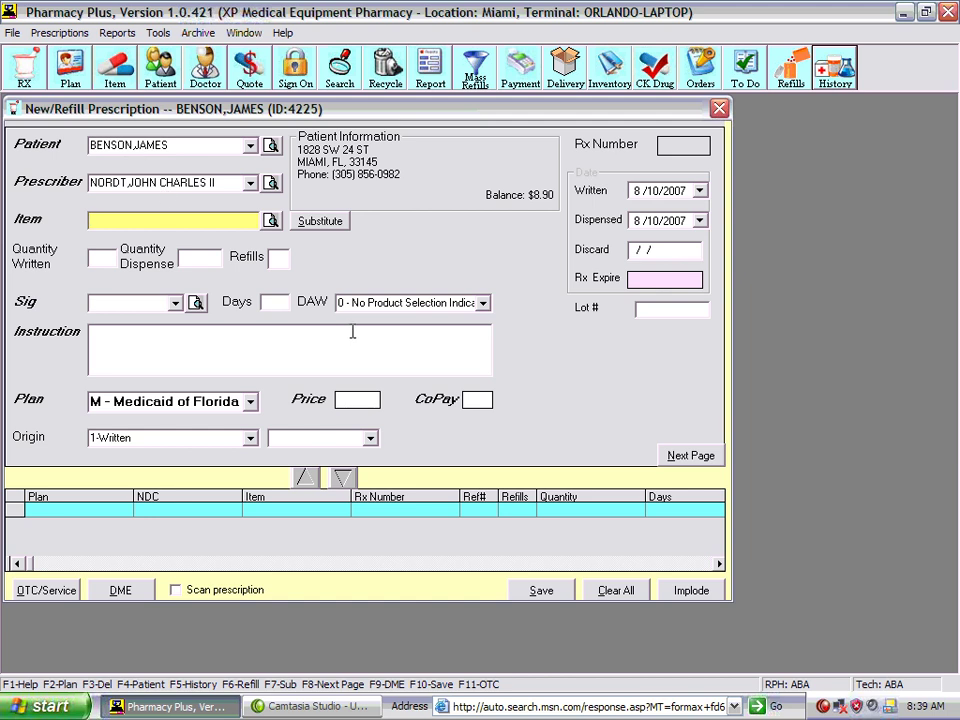
left_click(835, 78)
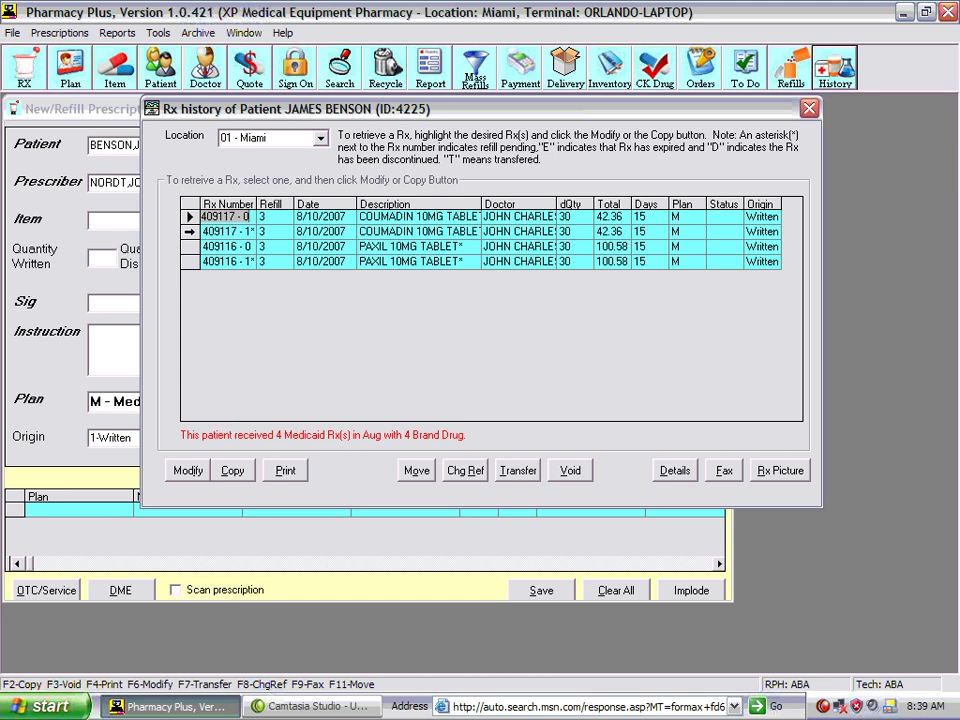
Select the second Coumadin 10mg row in Rx history and retrieve it with Modify
left_click(189, 231)
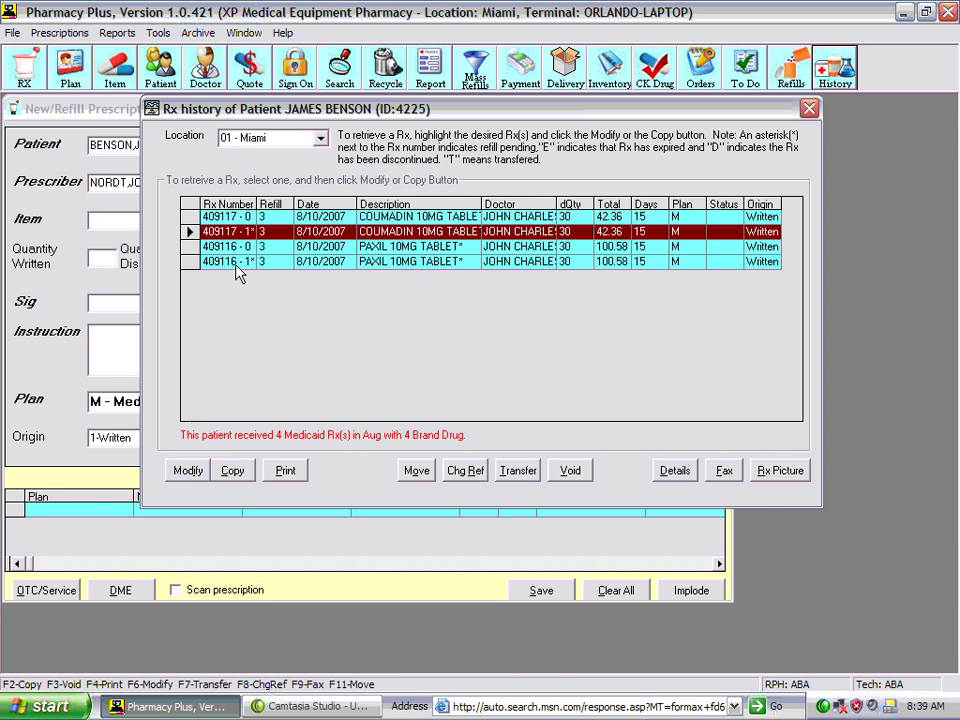
left_click(189, 471)
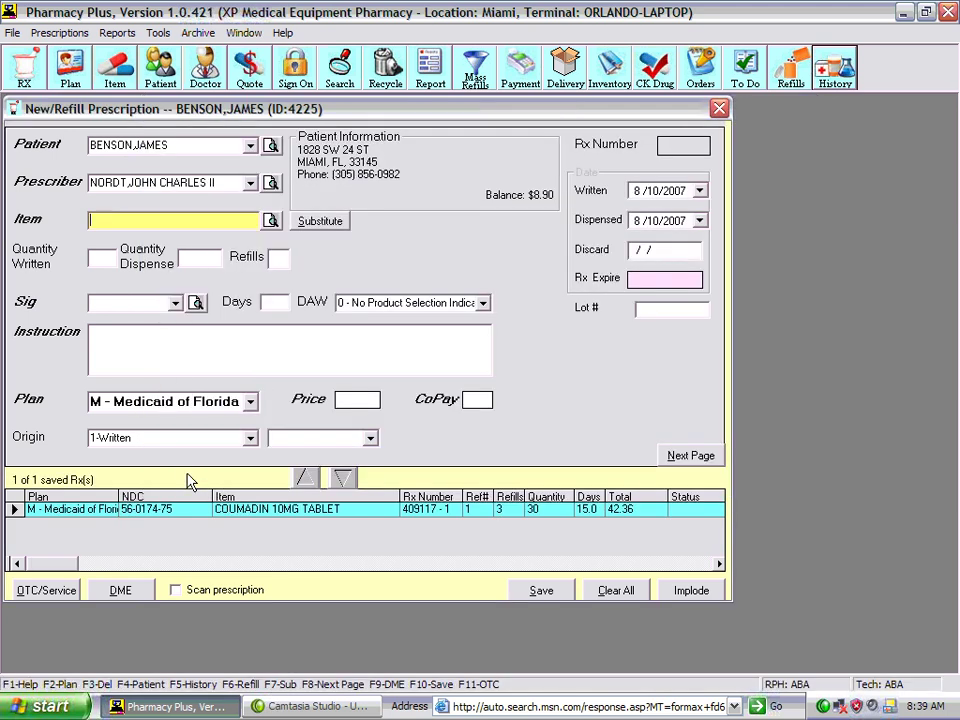
Load the Coumadin refill and change its dispense quantity from 30 to 20
left_click(305, 480)
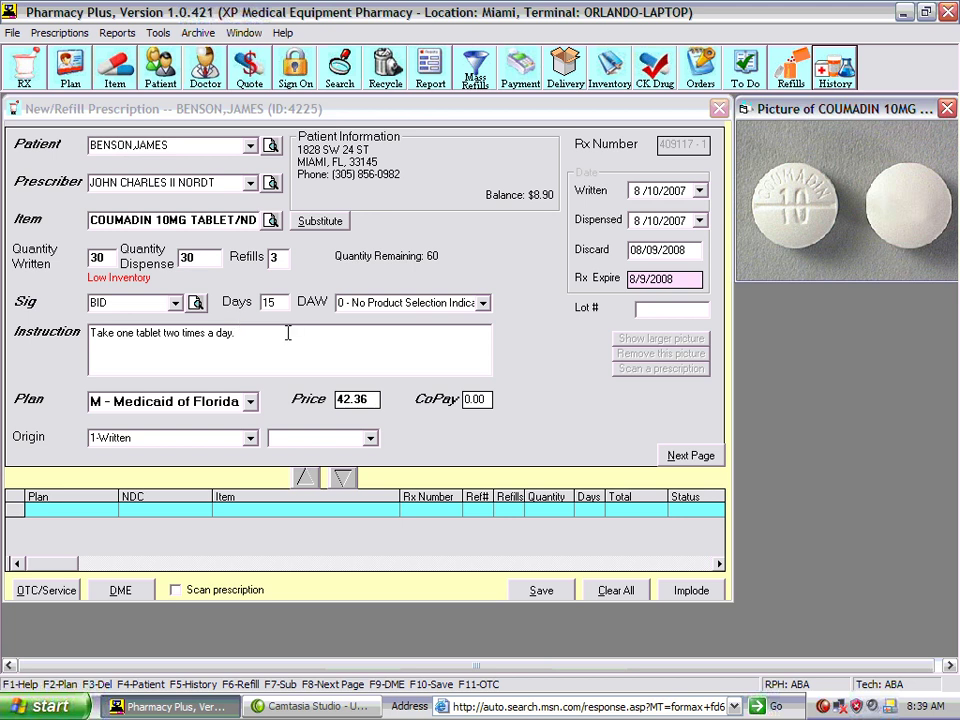
left_click(197, 256)
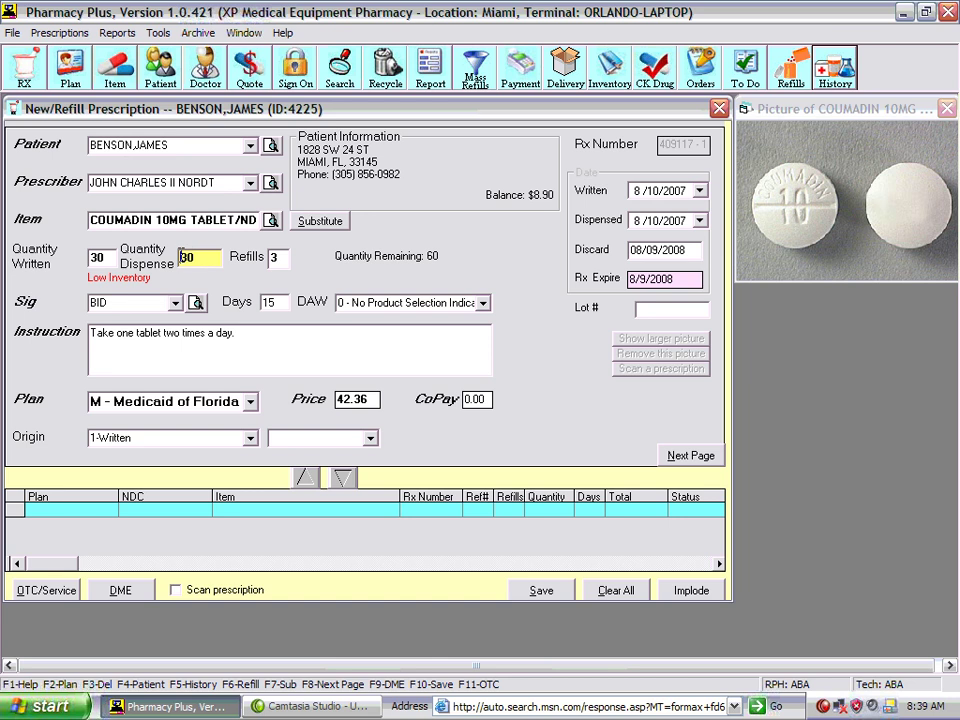
type("20")
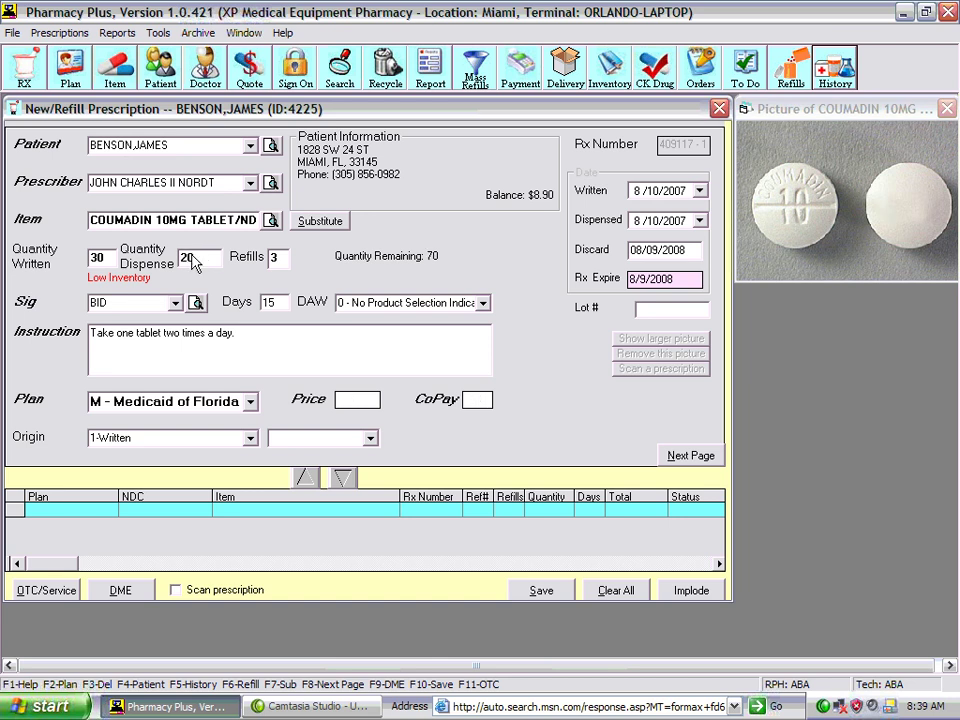
key("Tab")
key("Return")
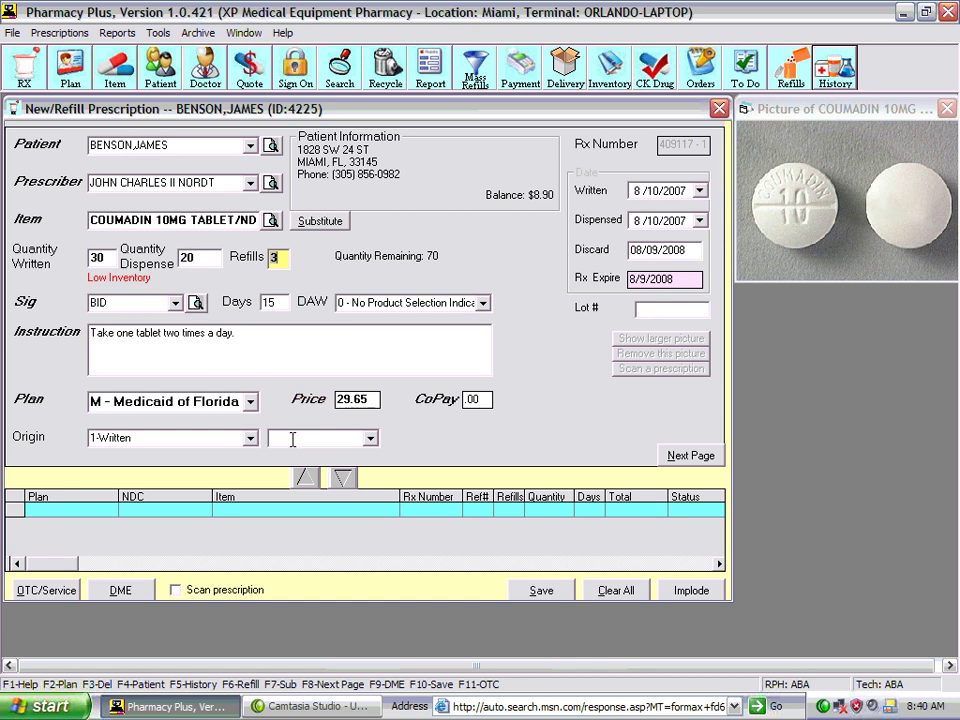
Save the refill with Transmit and Print unchecked, leaving a blank prescription form
left_click(545, 592)
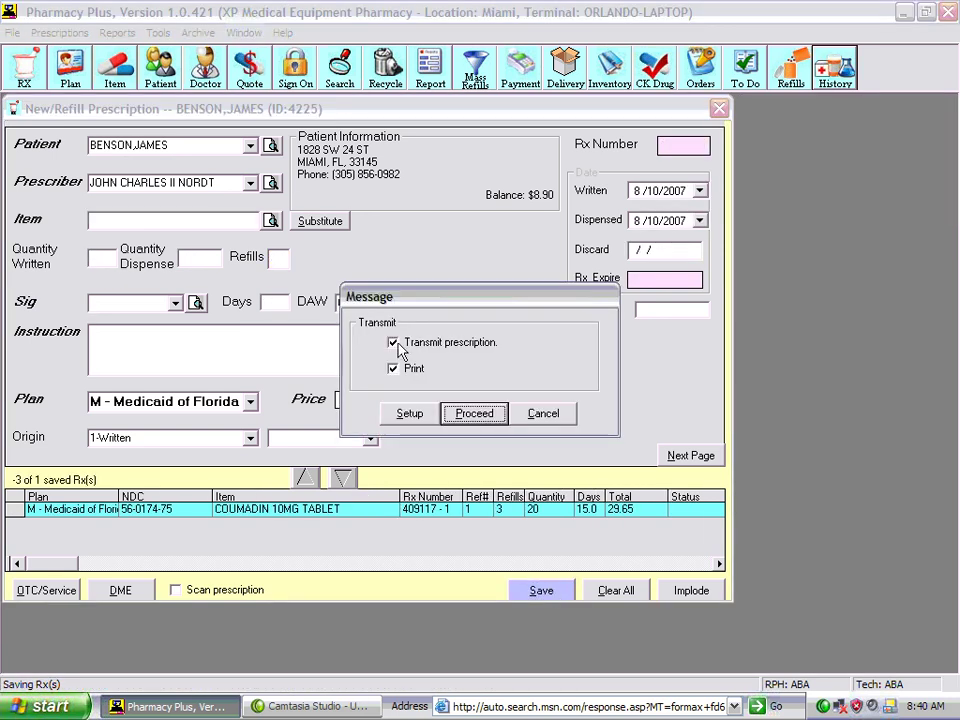
left_click(393, 343)
left_click(393, 368)
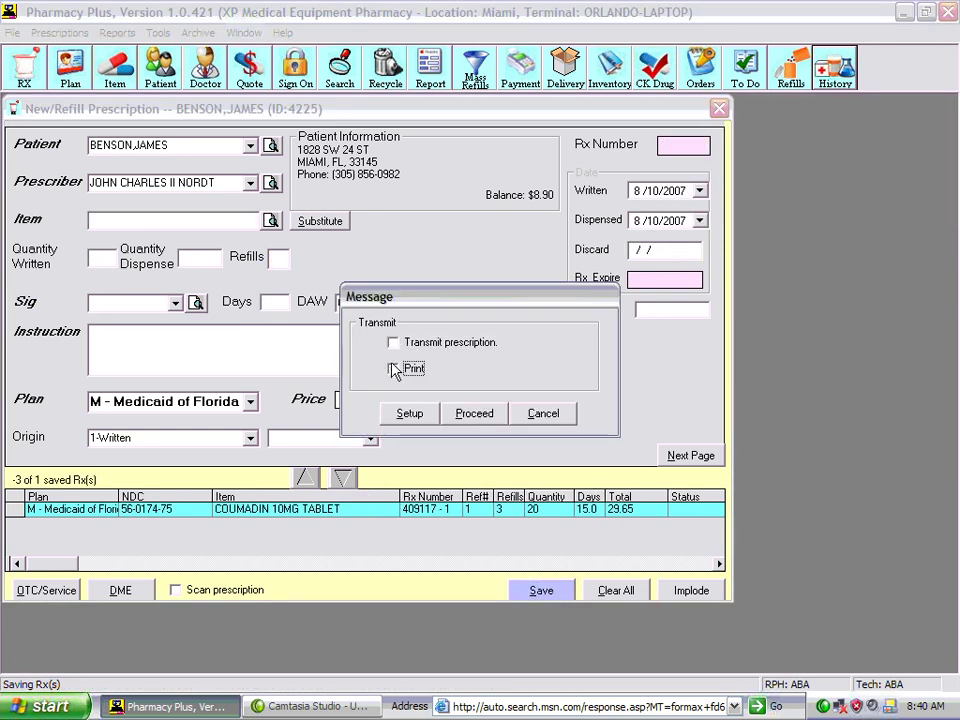
left_click(474, 414)
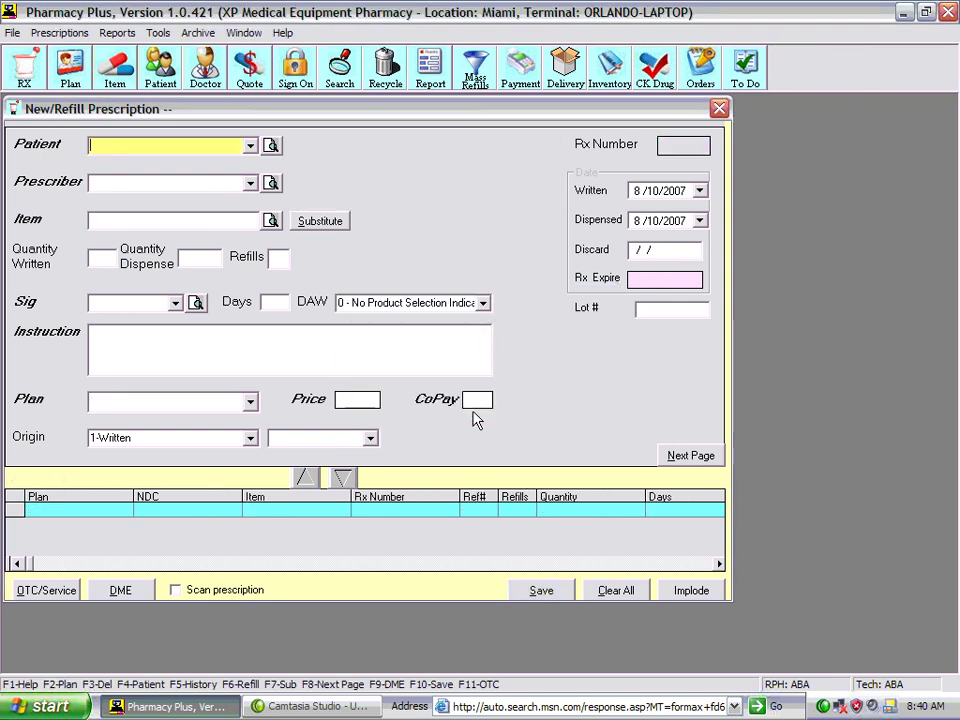
Reselect the patient and reopen Rx history, now showing the Coumadin refill at quantity 20, total 29.65
left_click(250, 146)
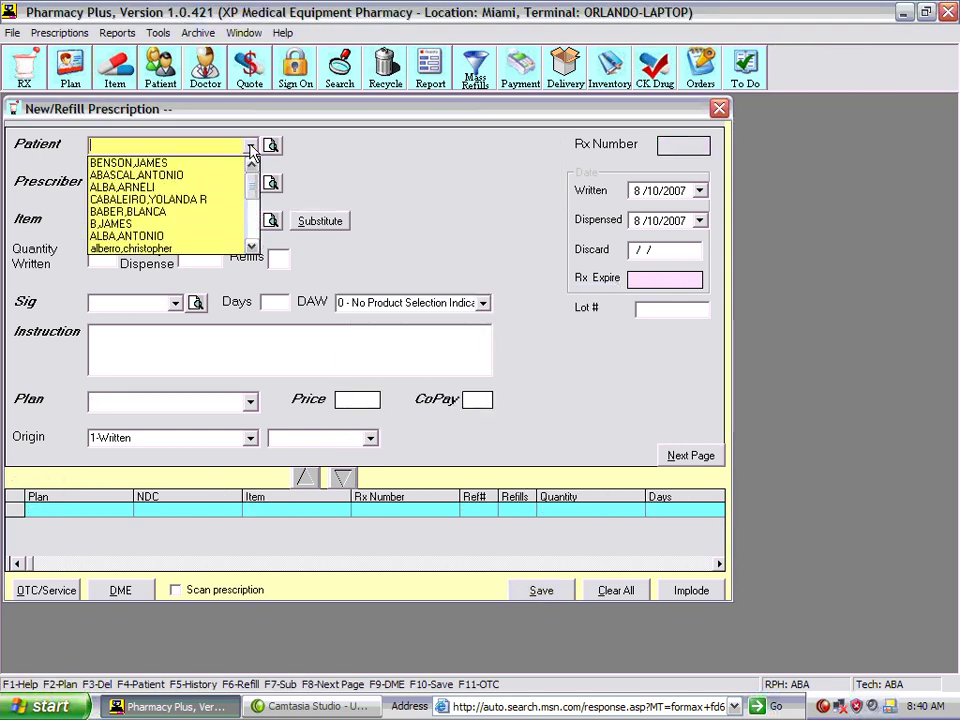
left_click(233, 164)
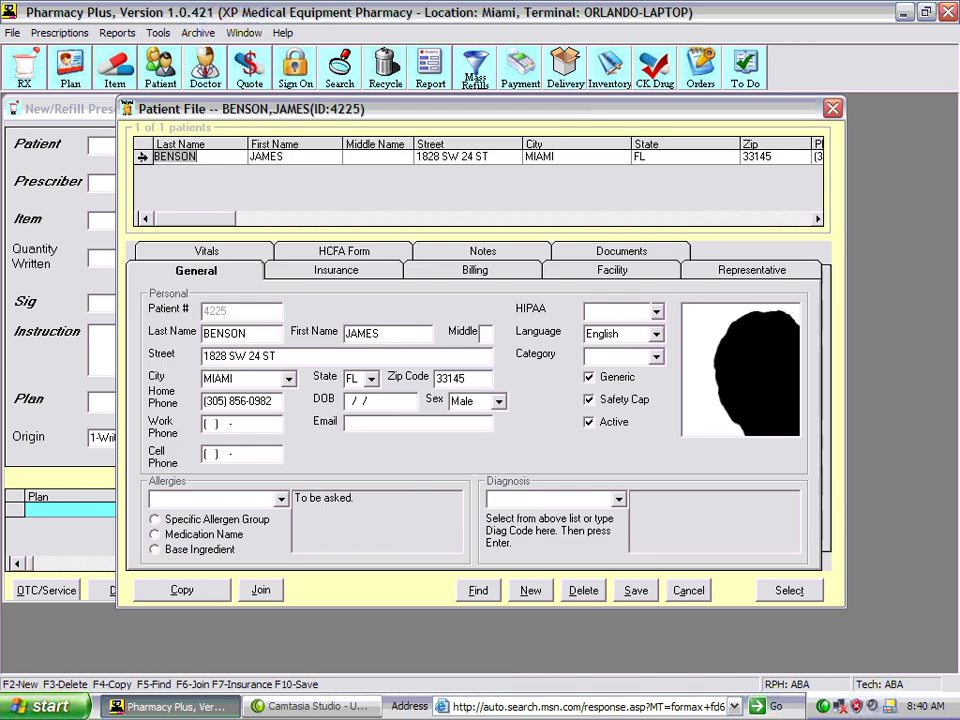
key("Return")
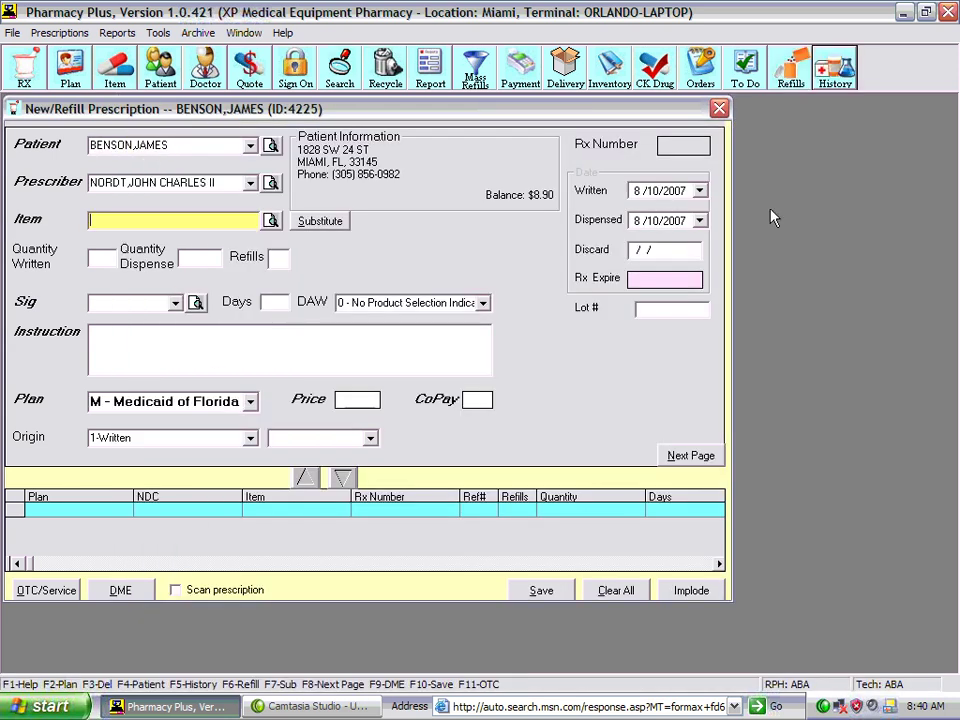
left_click(835, 68)
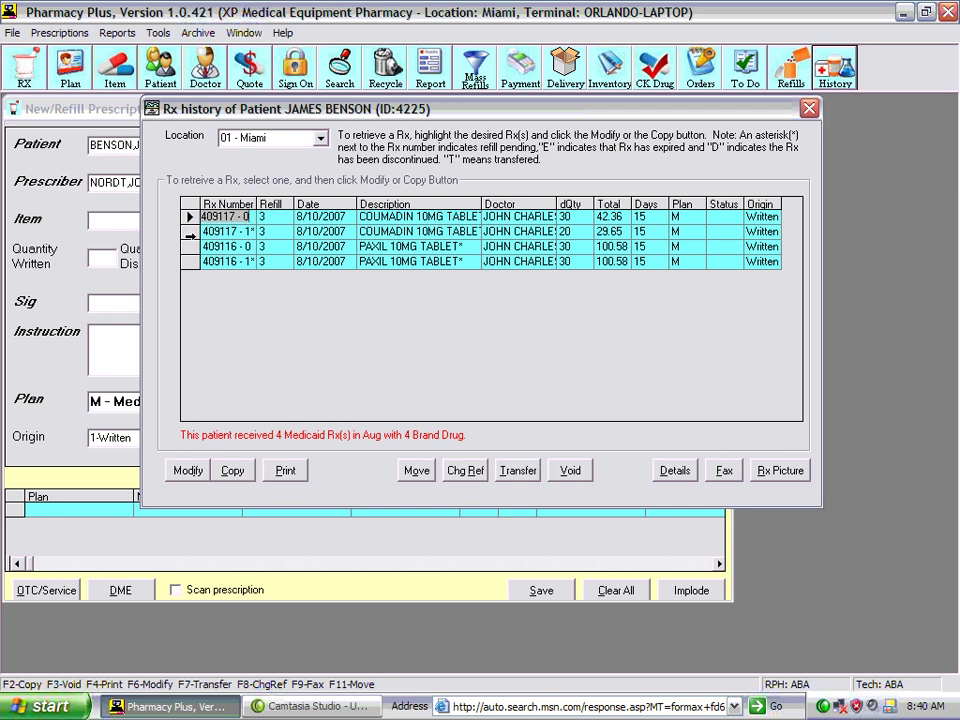
left_click(188, 232)
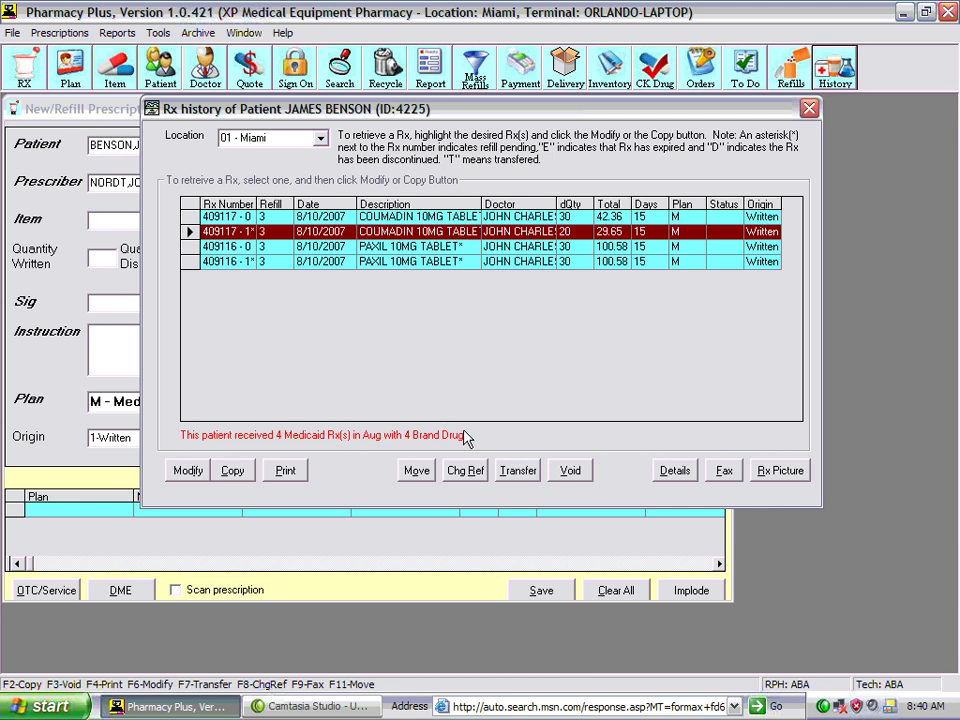
left_click(469, 476)
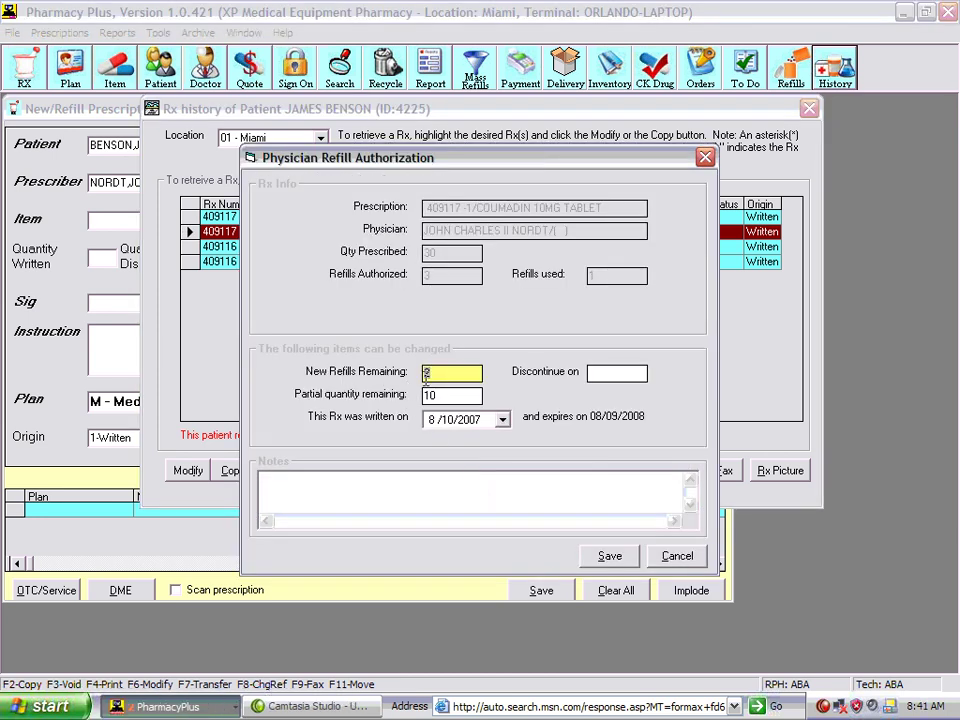
left_click(430, 373)
left_click(678, 553)
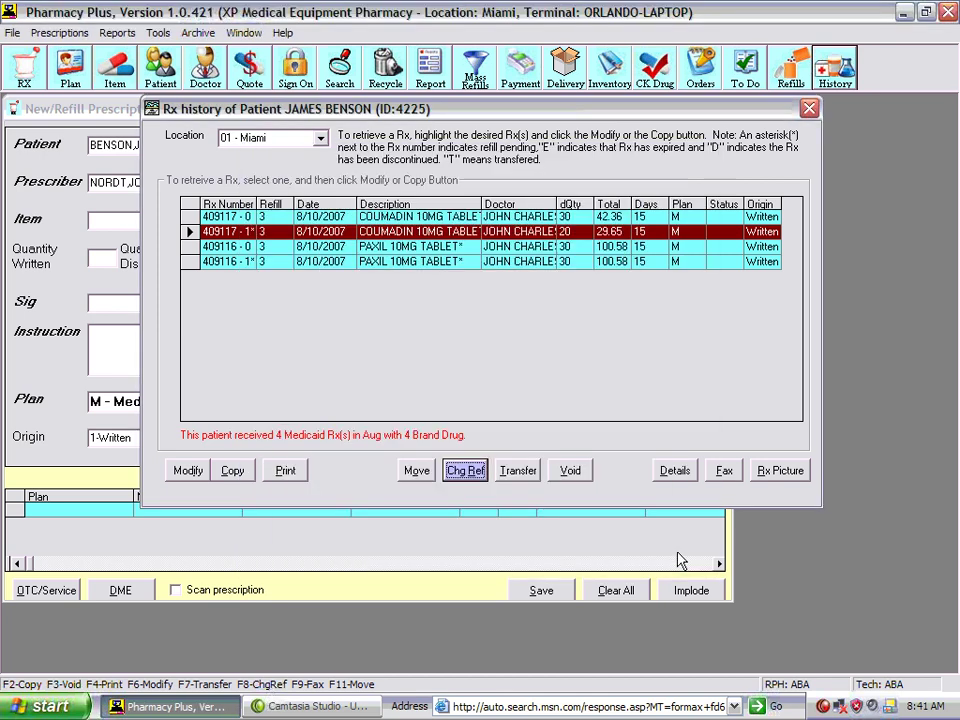
Review the Coumadin refill's transfer details, cancel the transfer, and open the patient's Recycle Bin
left_click(519, 471)
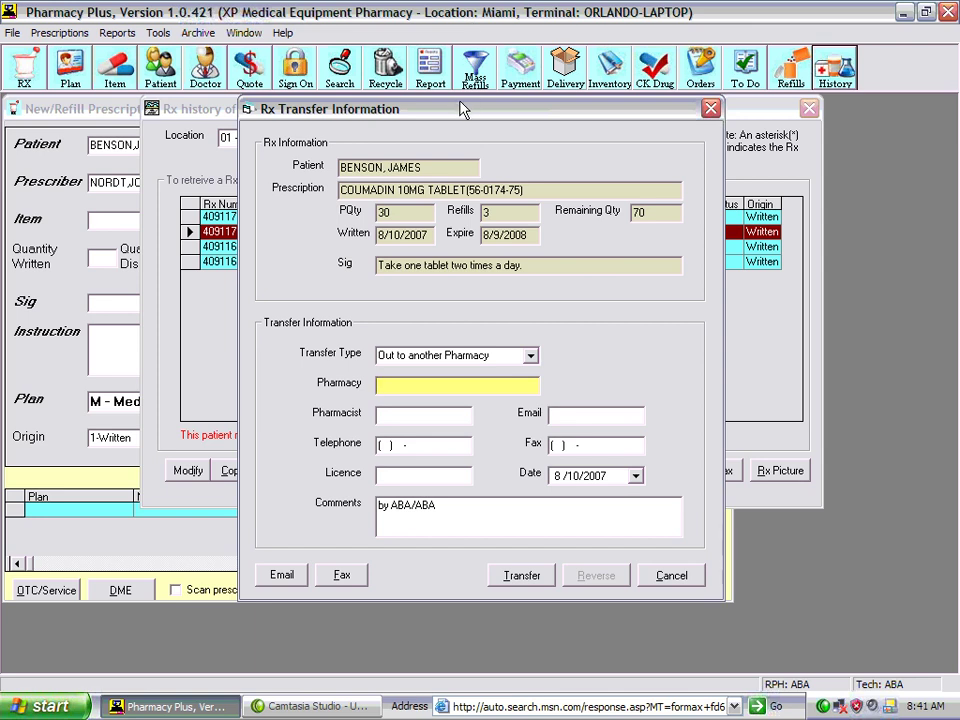
left_click_drag(463, 110, 512, 283)
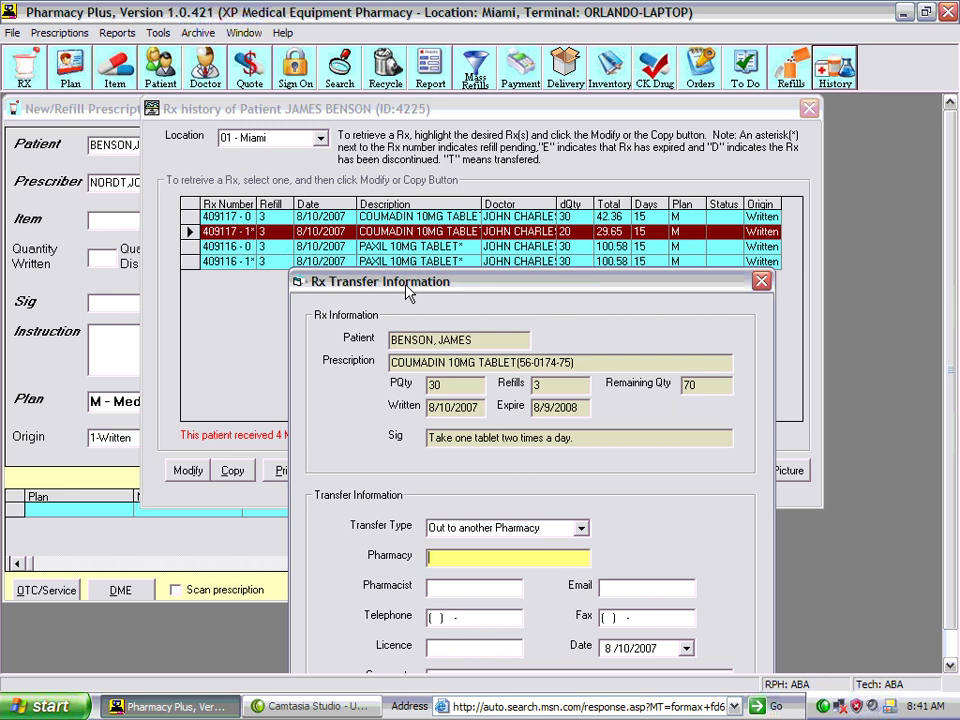
left_click_drag(408, 289, 530, 172)
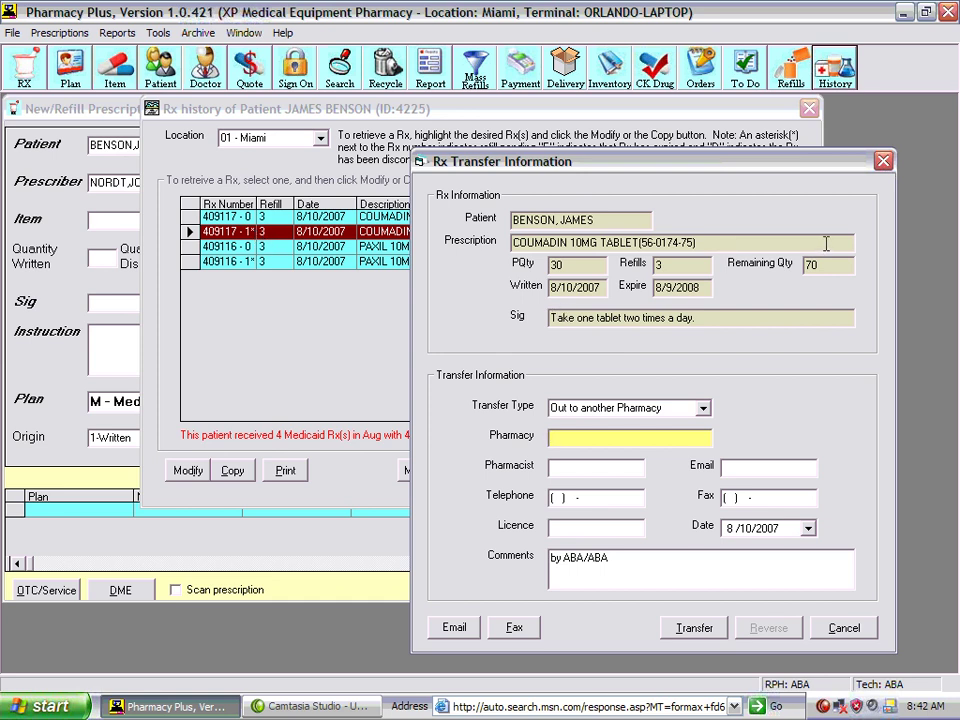
left_click_drag(798, 168, 727, 118)
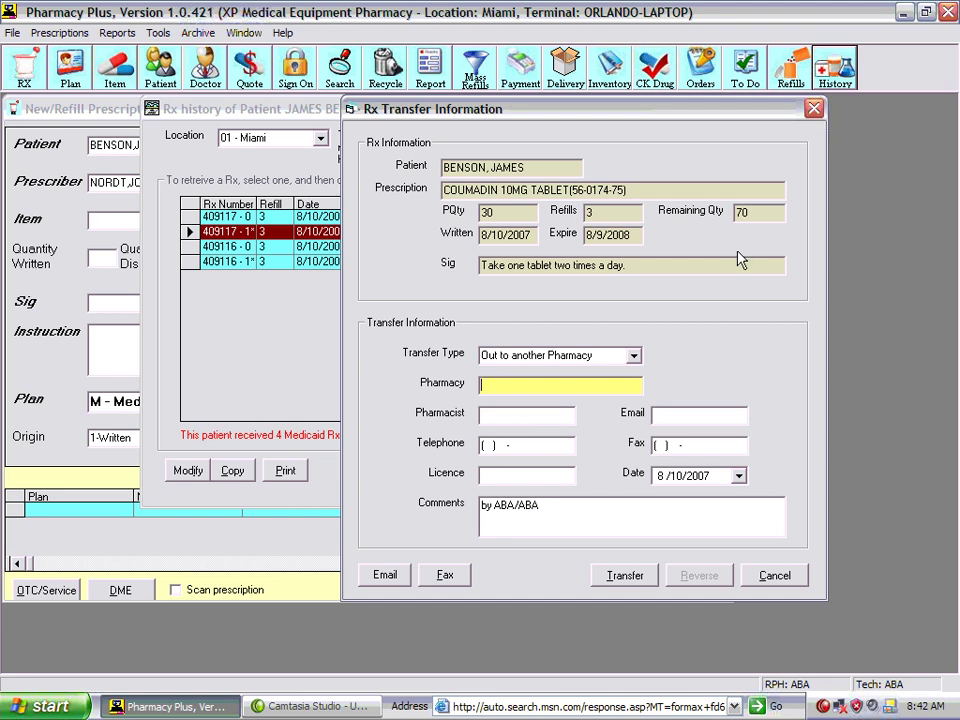
left_click(777, 577)
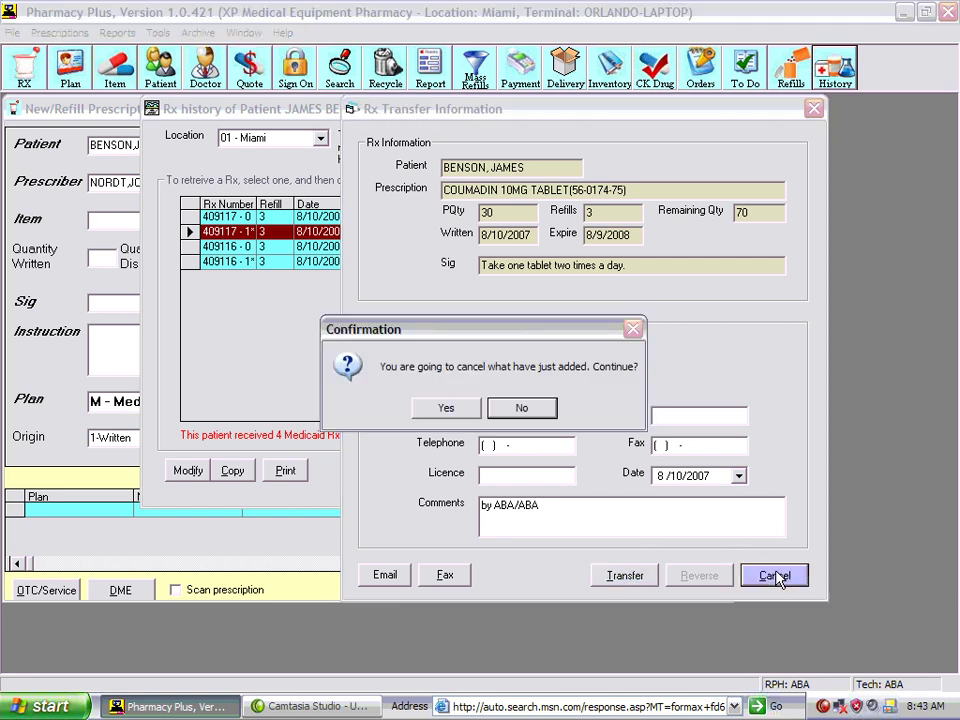
left_click(462, 410)
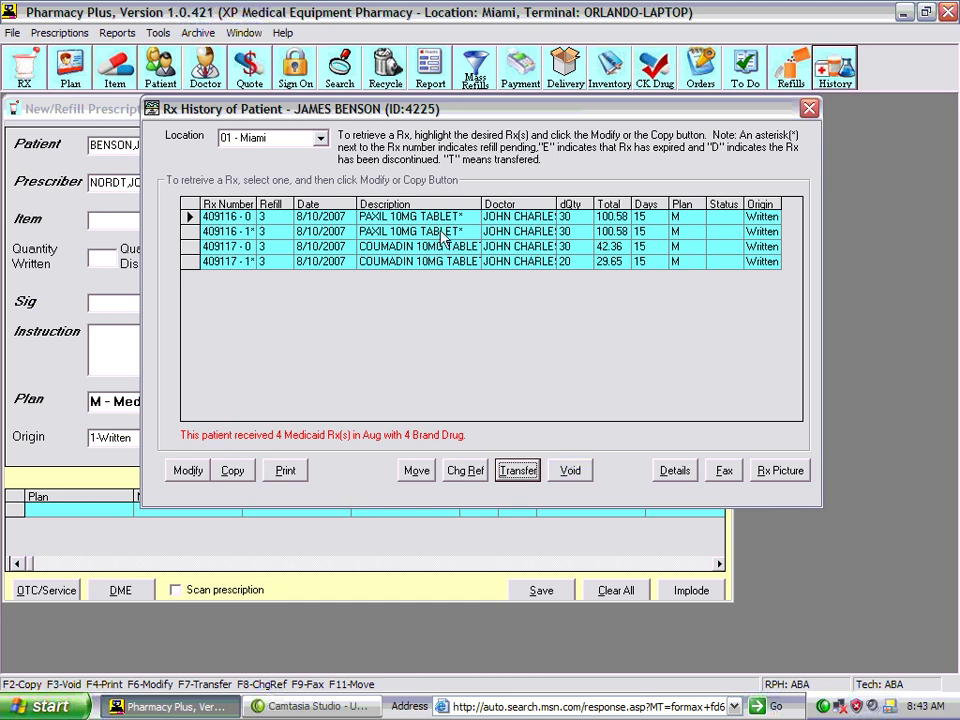
left_click(389, 72)
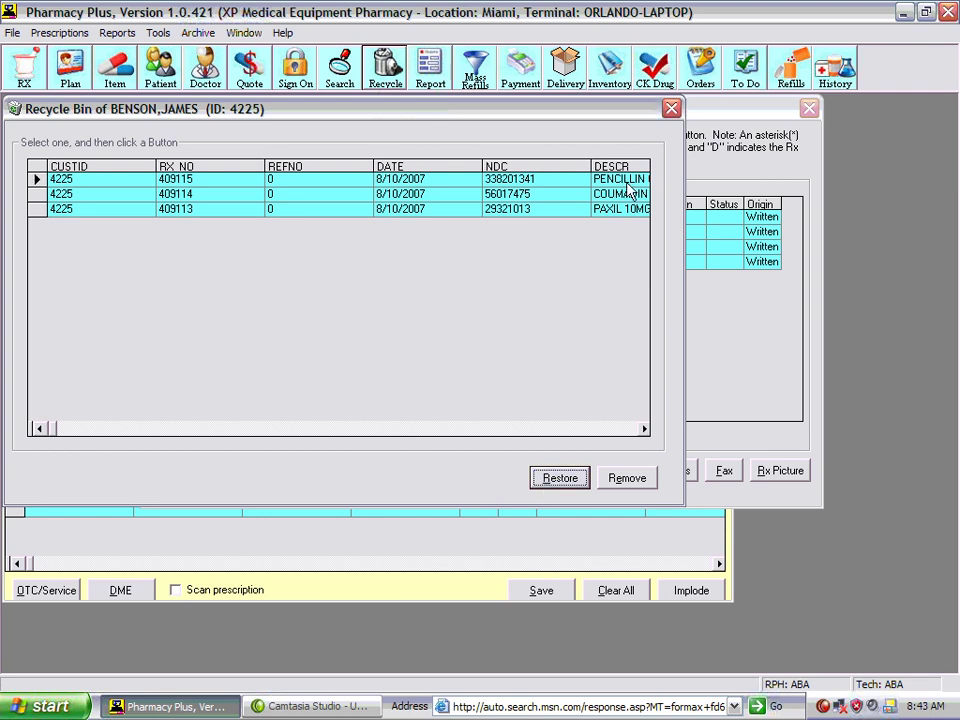
Close the Recycle Bin holding the deleted Penicillin, Coumadin and Paxil 10mg prescriptions
left_click(671, 108)
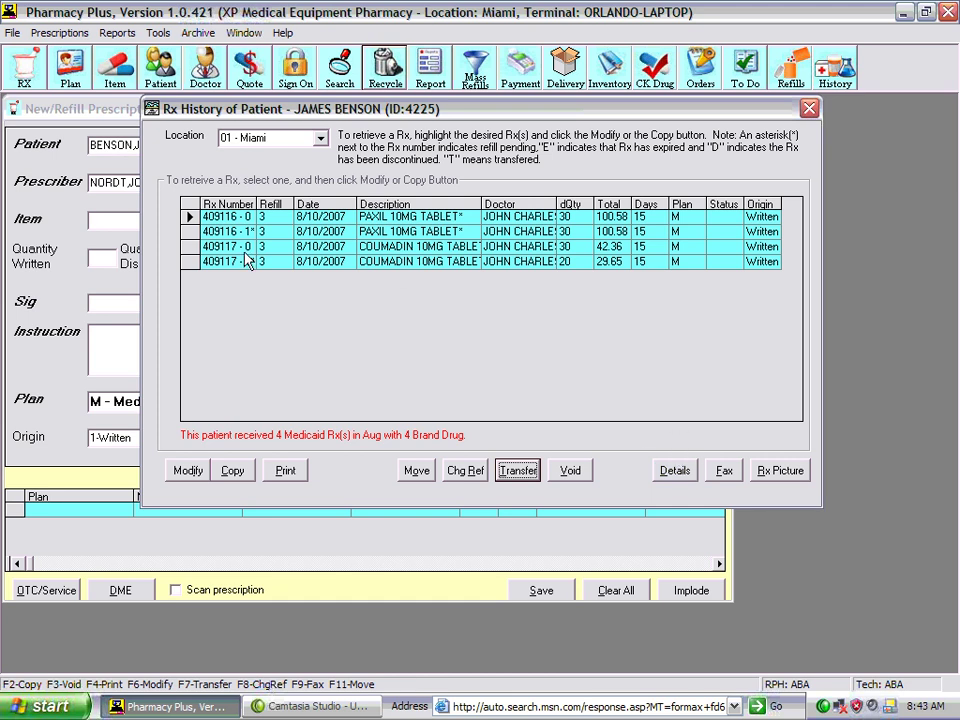
left_click(203, 219)
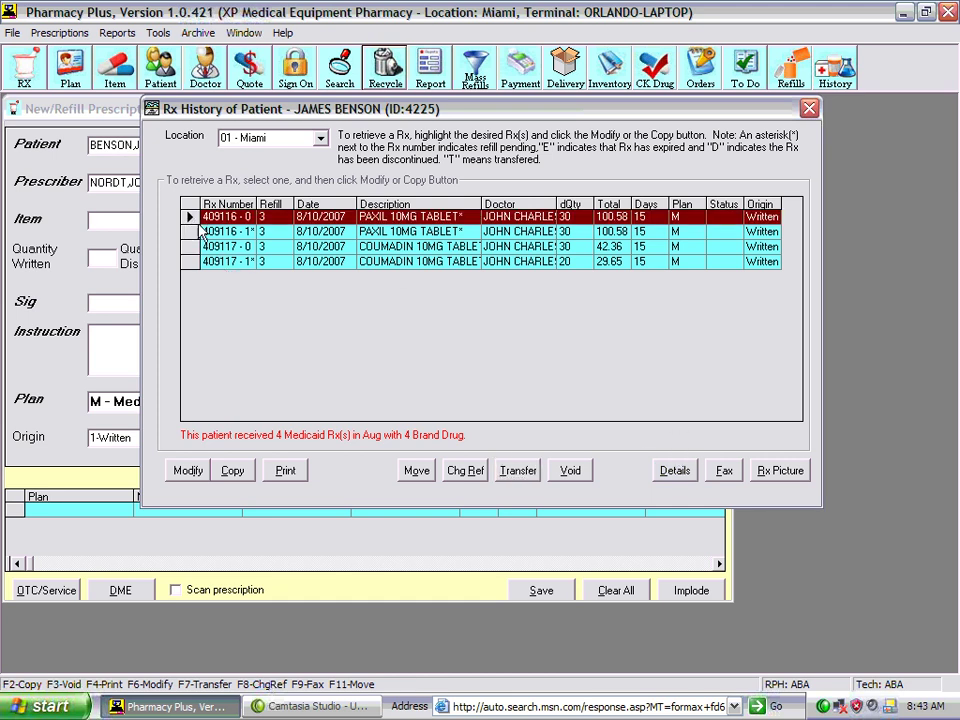
left_click(677, 476)
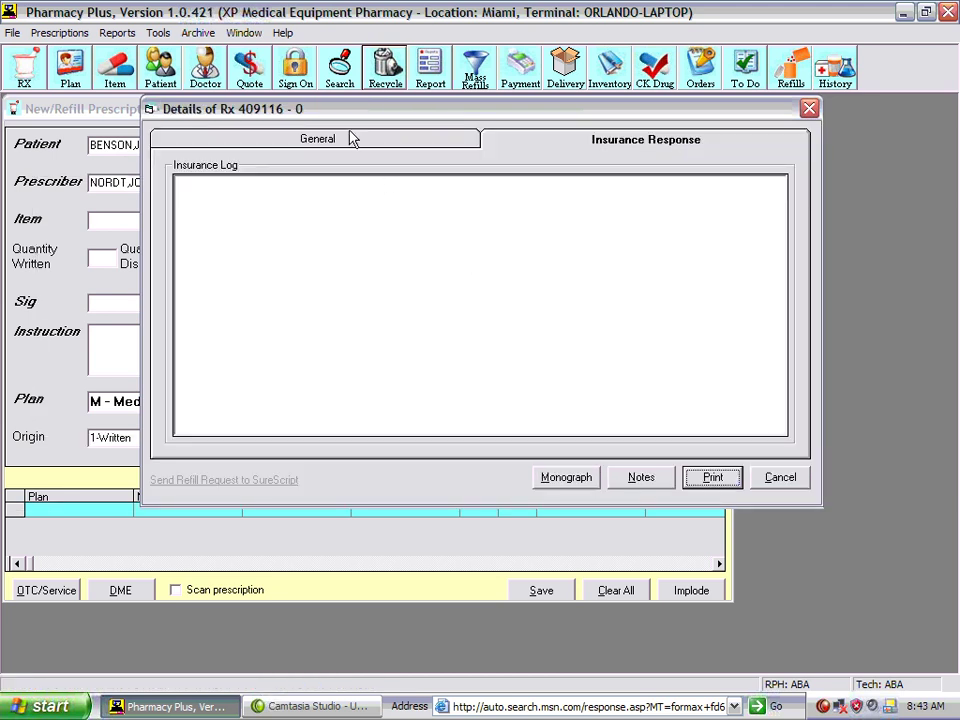
left_click(352, 139)
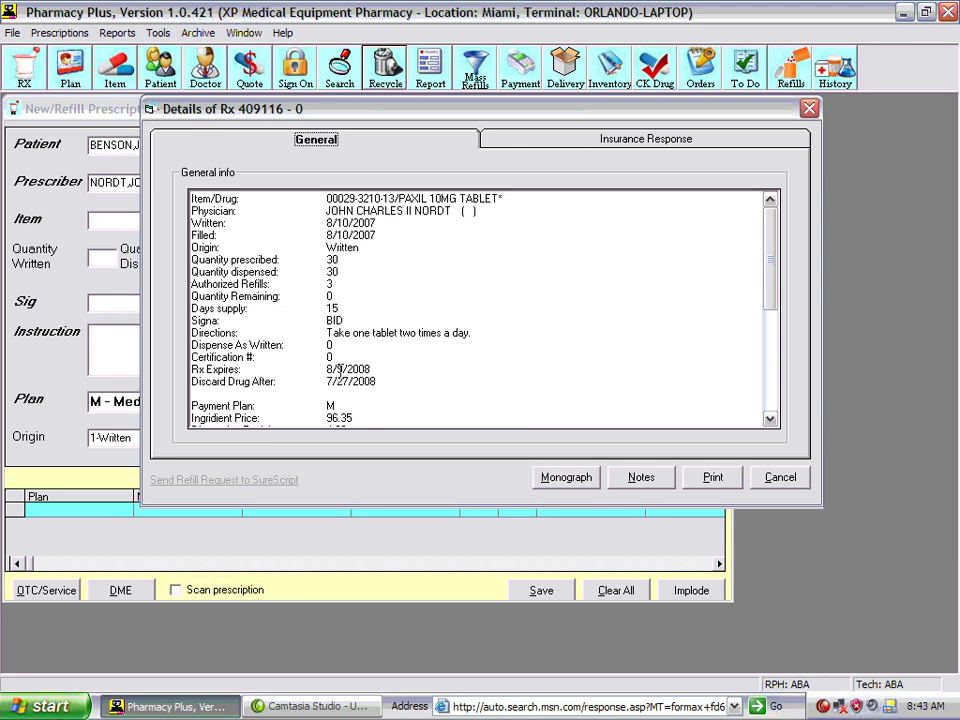
left_click(770, 419)
left_click(770, 419)
left_click(770, 419)
left_click(770, 419)
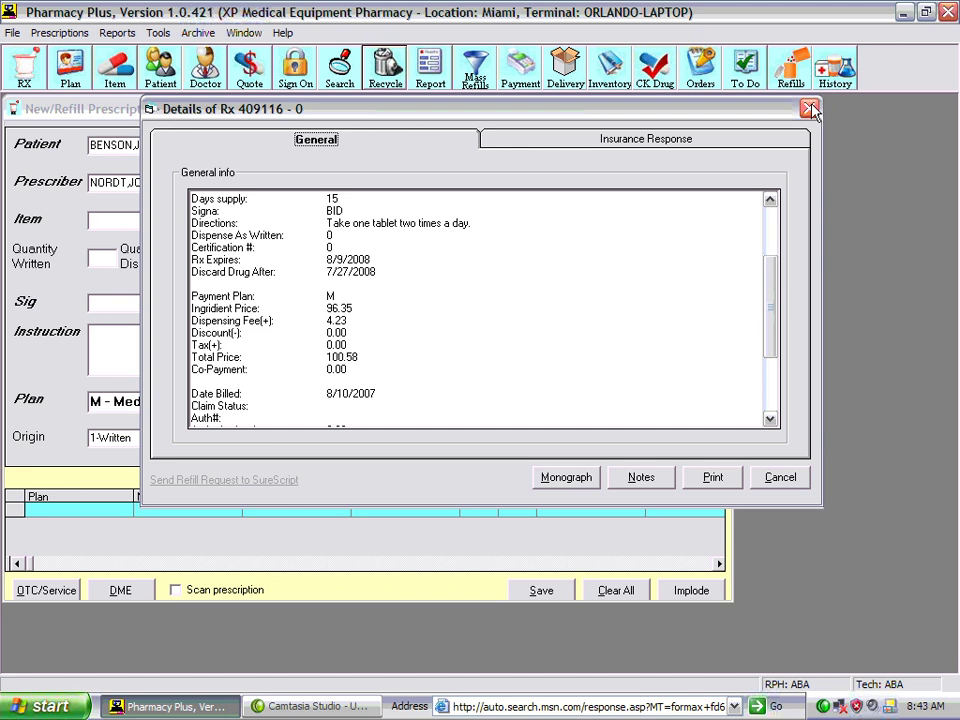
left_click(690, 141)
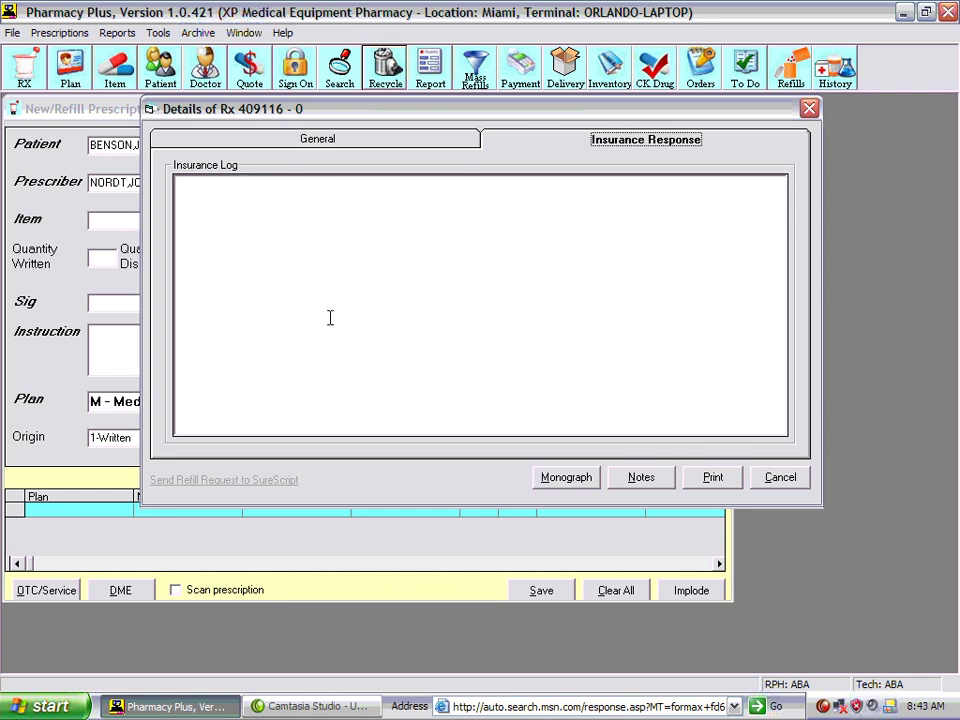
left_click(780, 478)
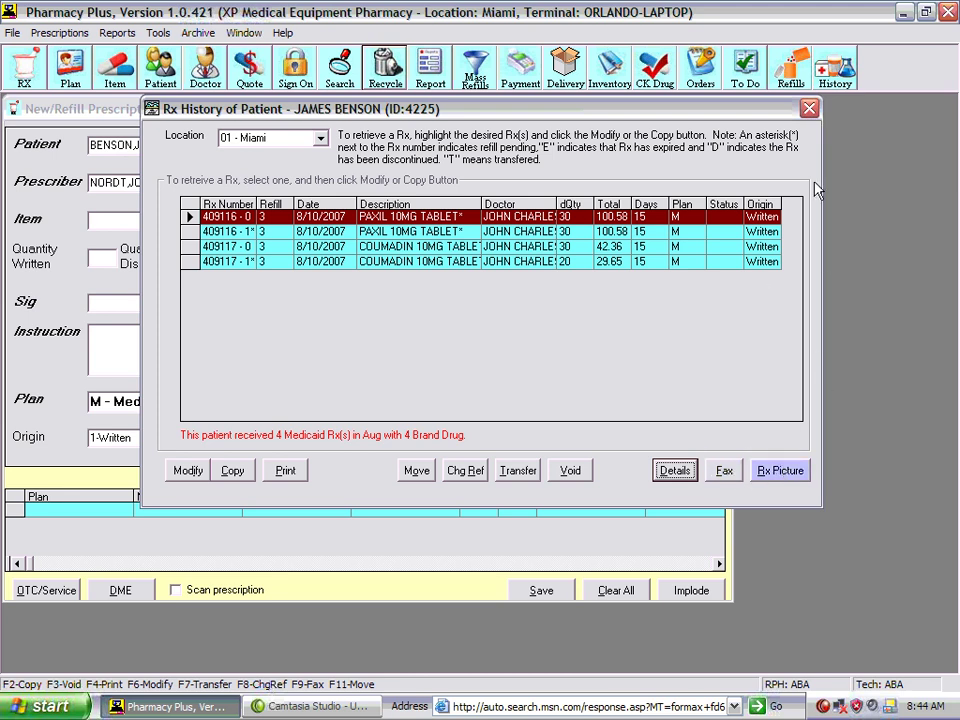
Close Rx History and open the patient's Patient File from the Patient label
left_click(810, 109)
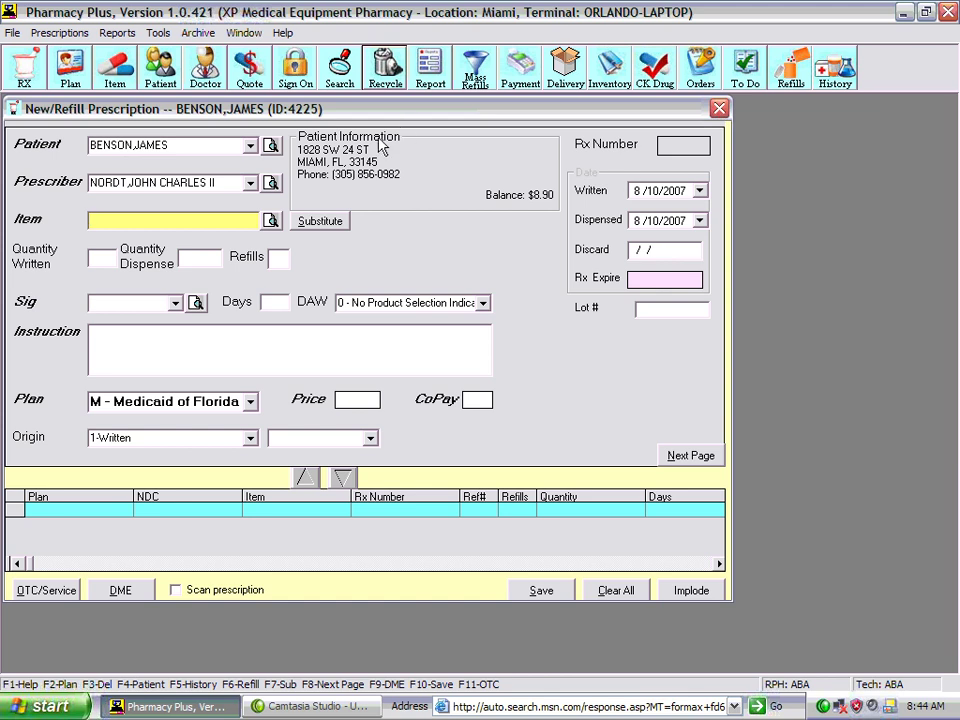
left_click(42, 150)
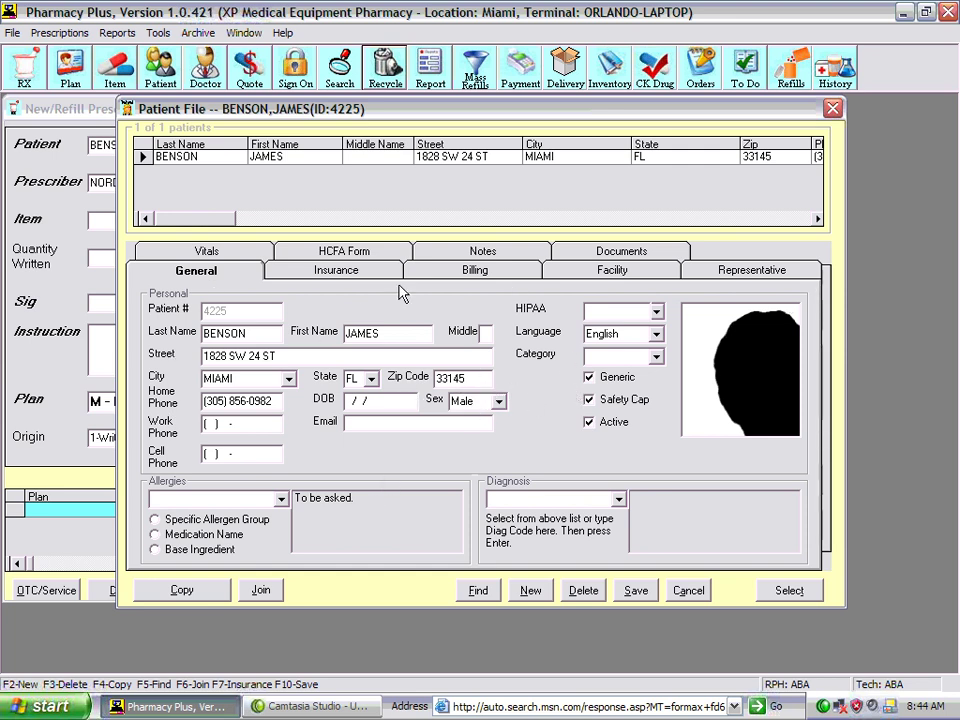
Replace the 'To be asked' allergy with Aspirin in the Patient File's General tab
left_click(657, 357)
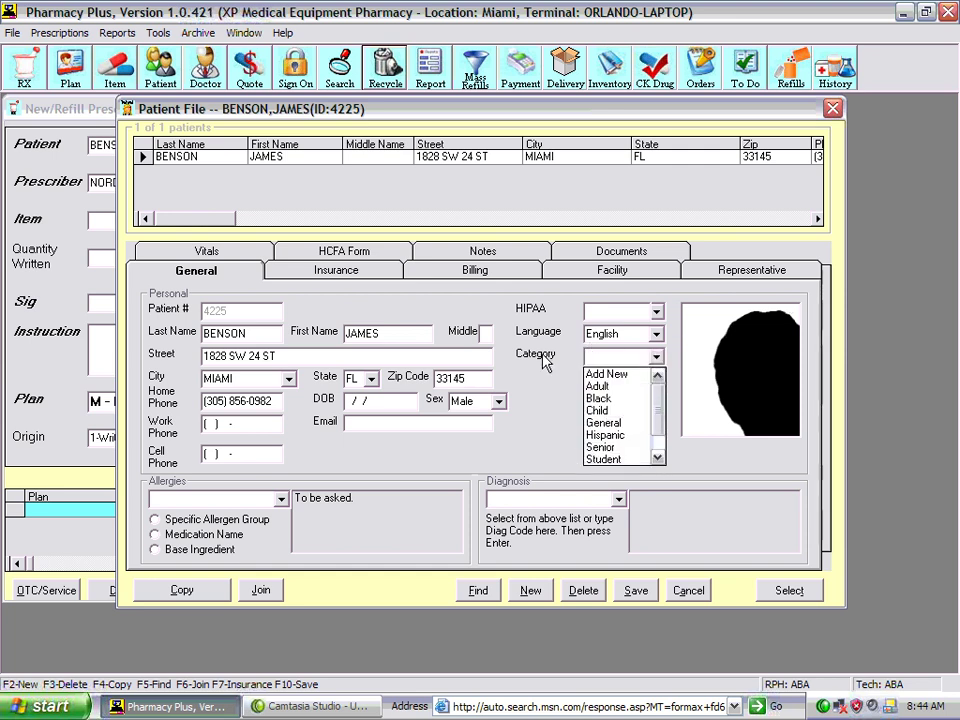
left_click(657, 357)
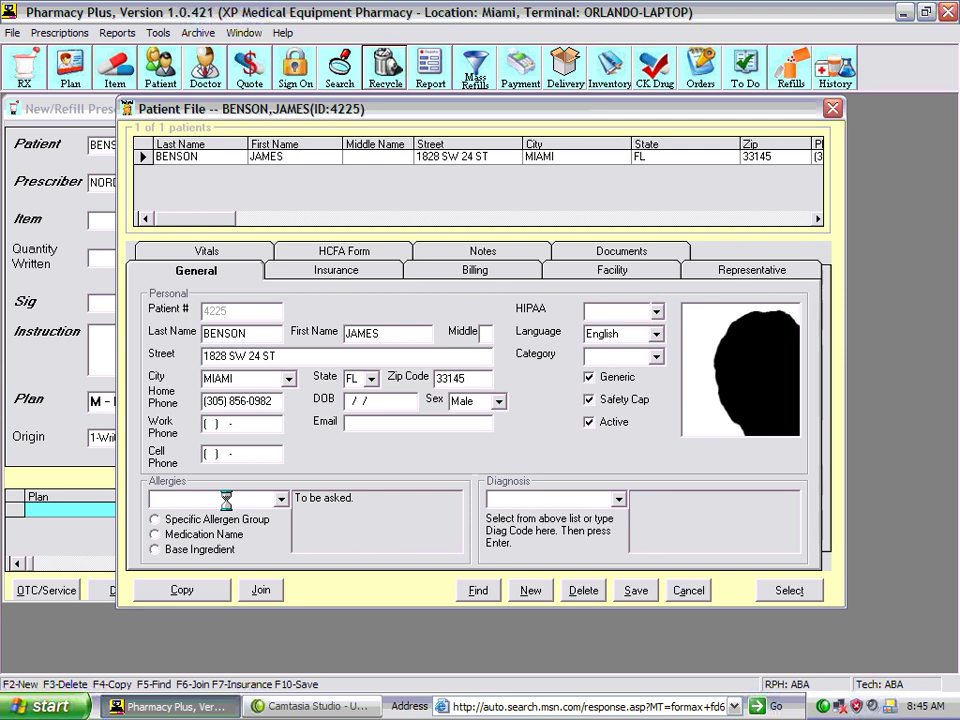
type("Peach")
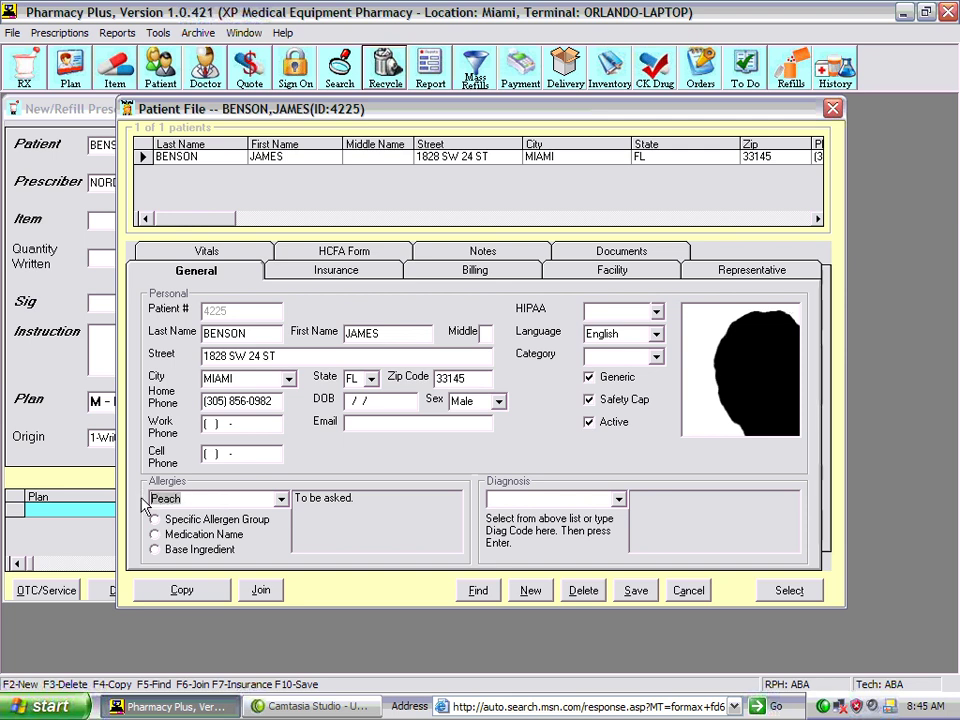
key("BackSpace")
type("Asacol")
type("pirin")
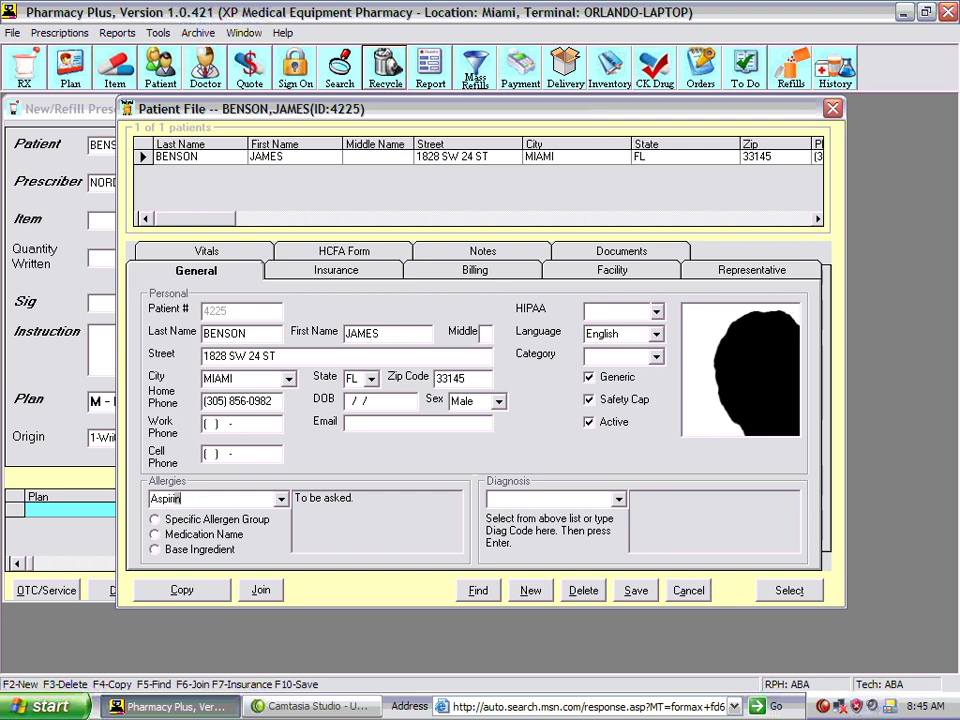
key("Return")
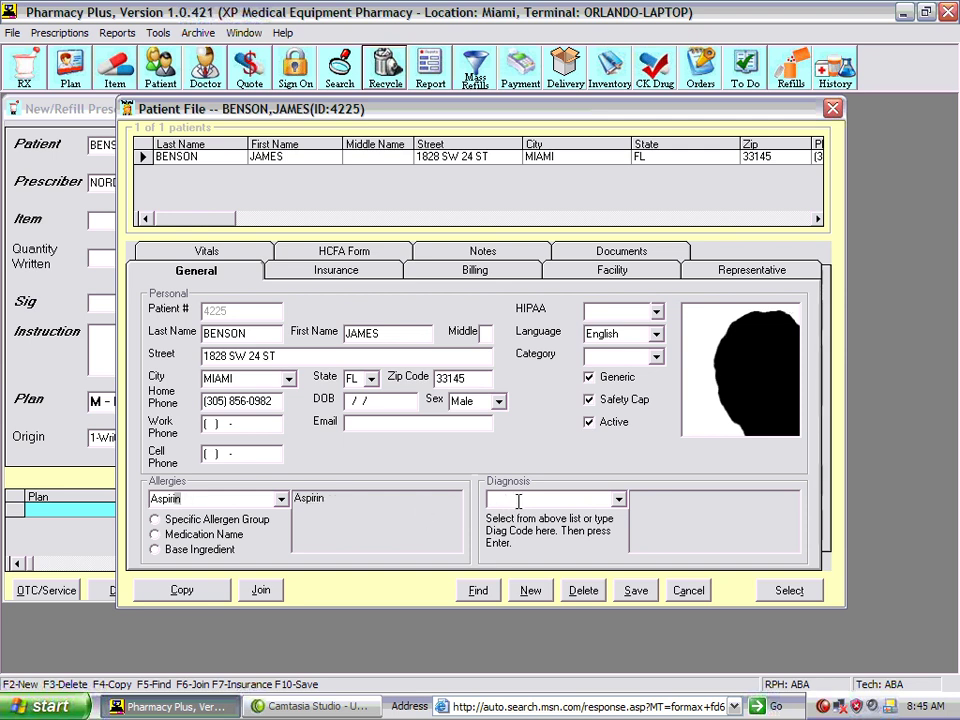
Add ABNORMAL SPUTUM as a diagnosis and view the Insurance tab's plans M and 01
left_click(622, 499)
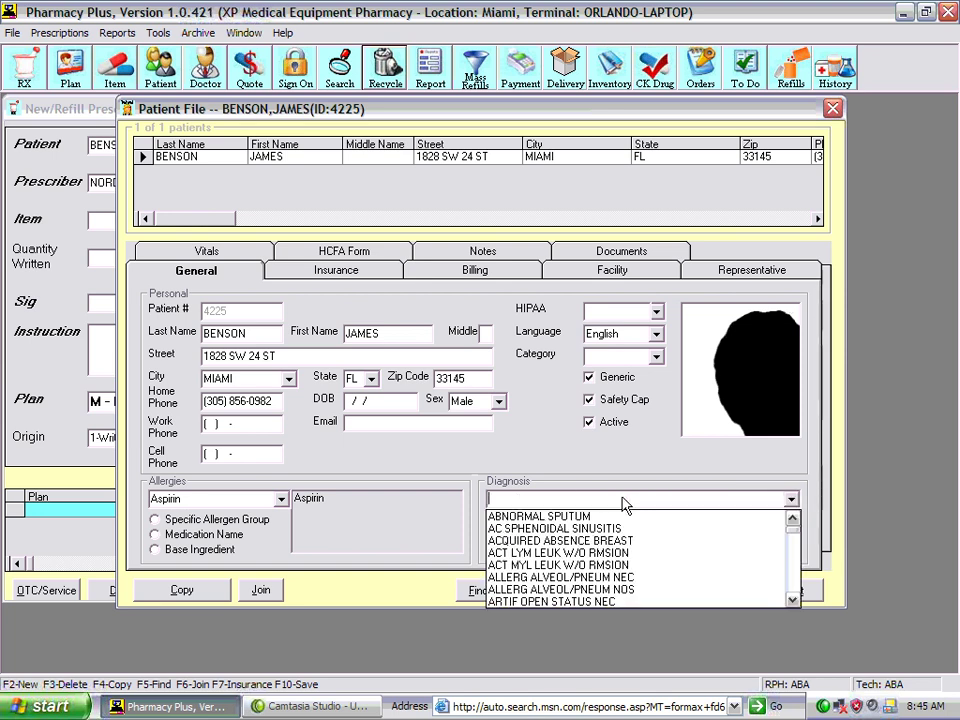
left_click(607, 517)
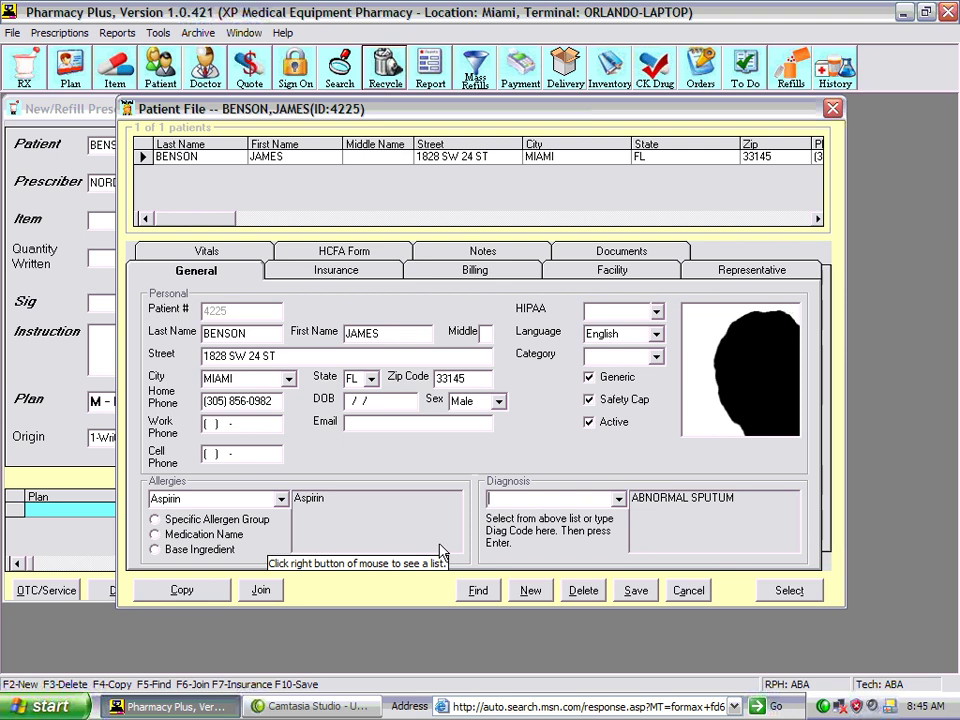
left_click(367, 274)
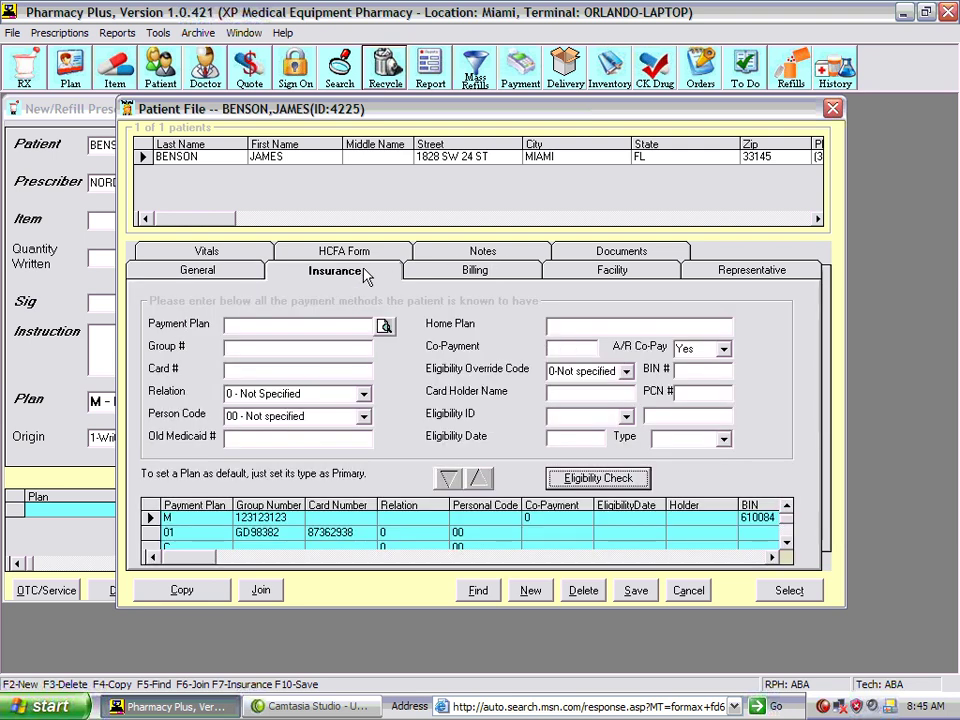
left_click(301, 328)
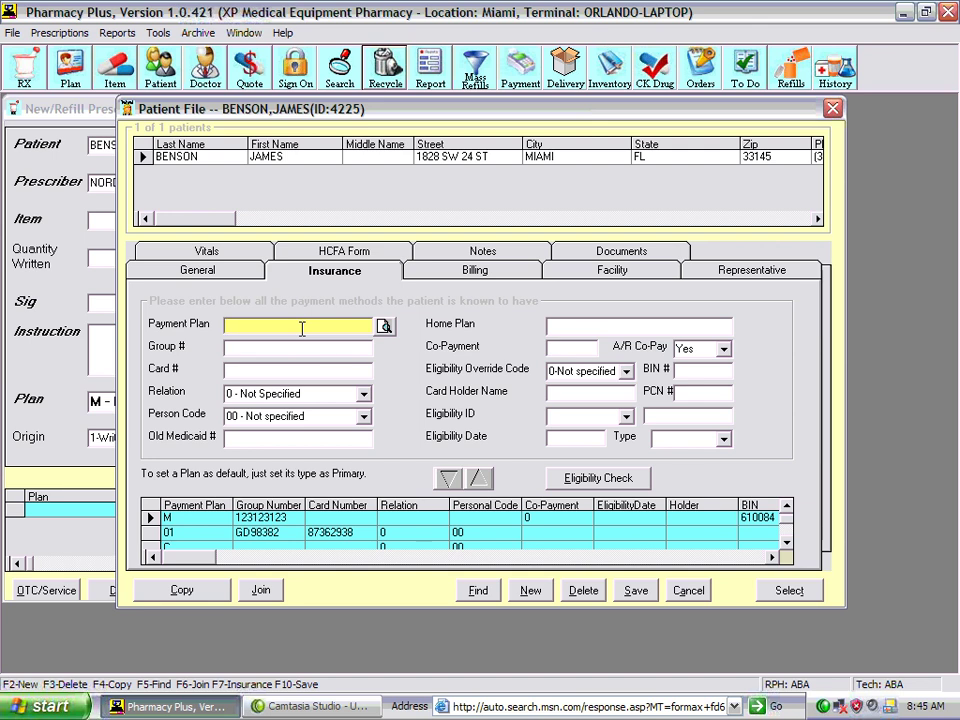
type("A")
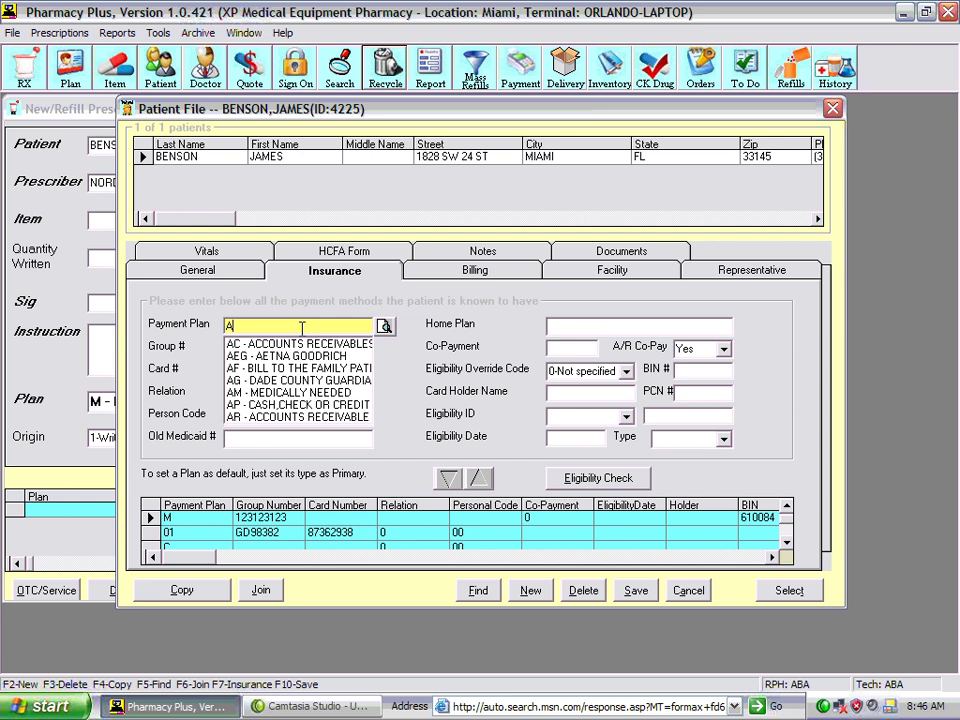
type("ET")
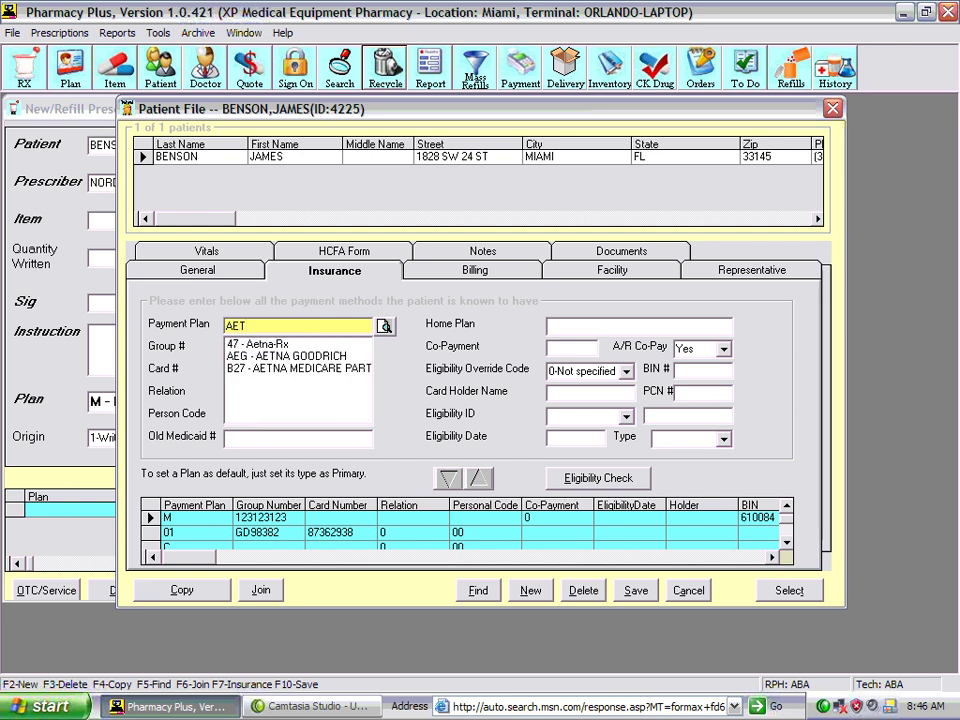
type("NA")
left_click(281, 356)
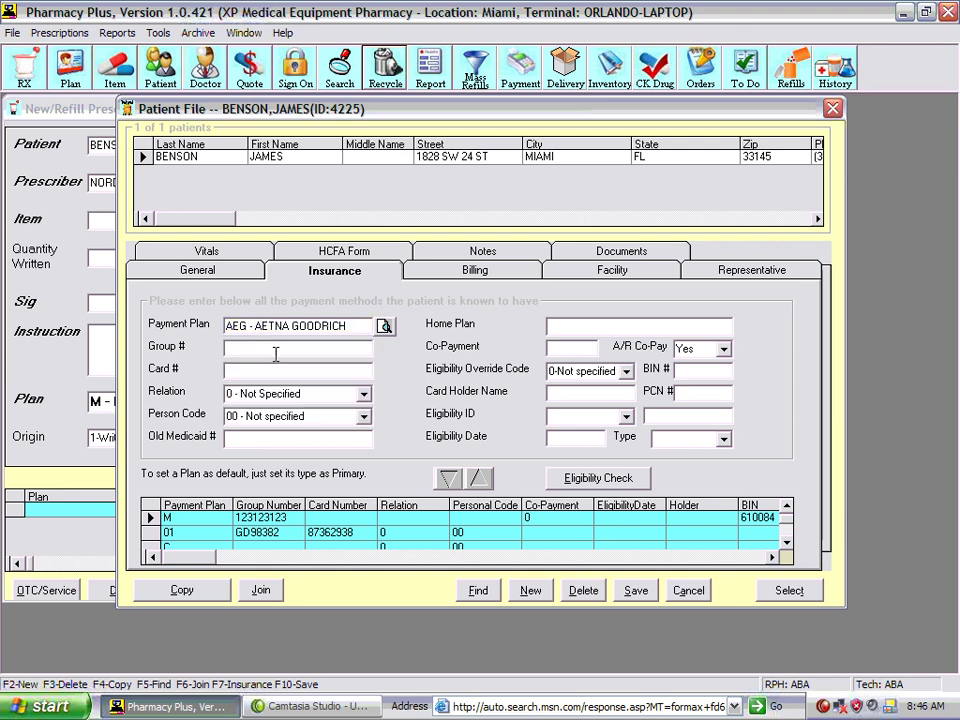
left_click(275, 350)
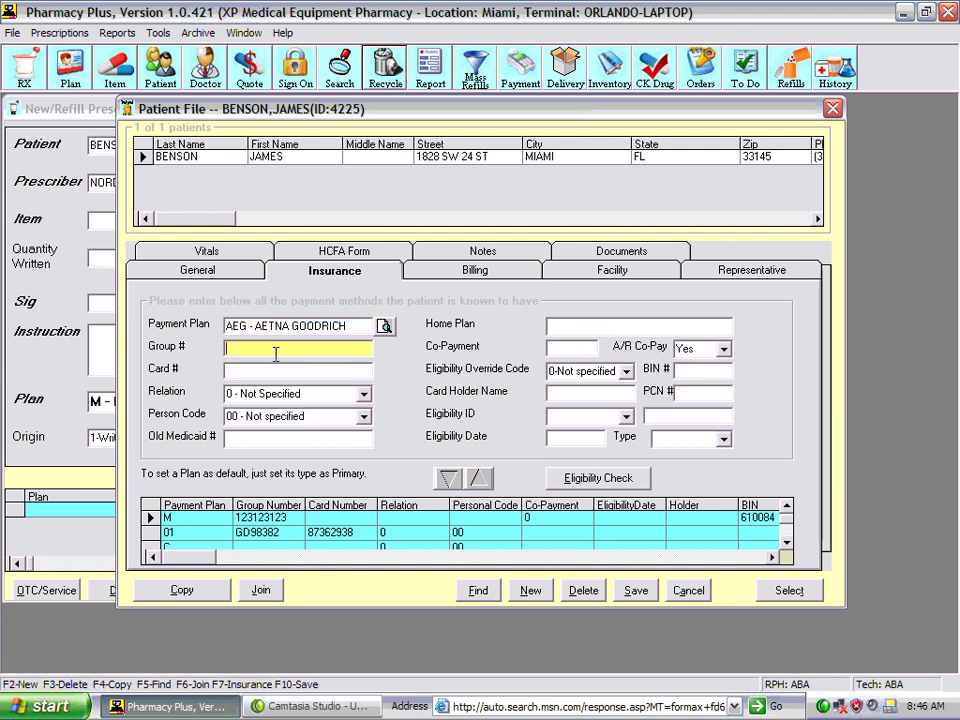
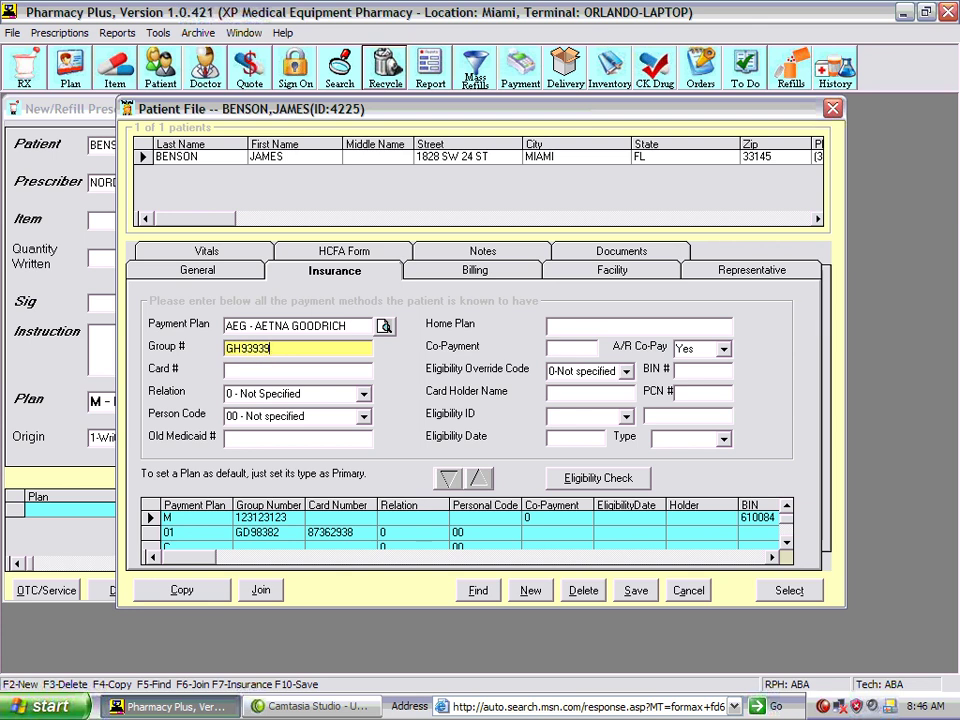
key("Tab")
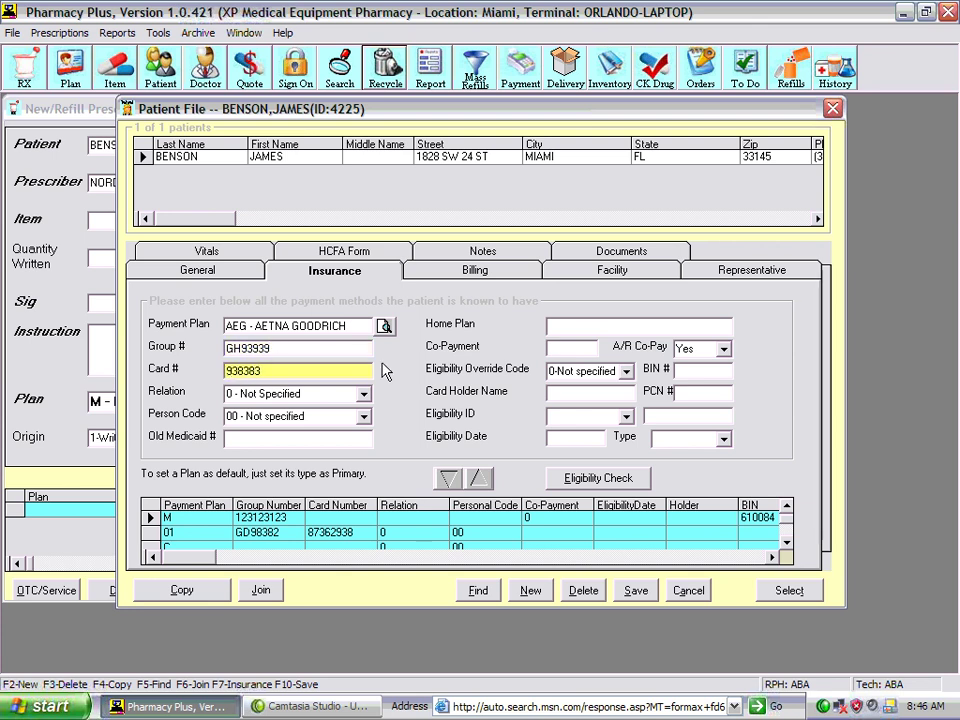
Set relation 1 - Card Holder and person code 02 - Spouse, add the plan, then view billing
left_click(363, 393)
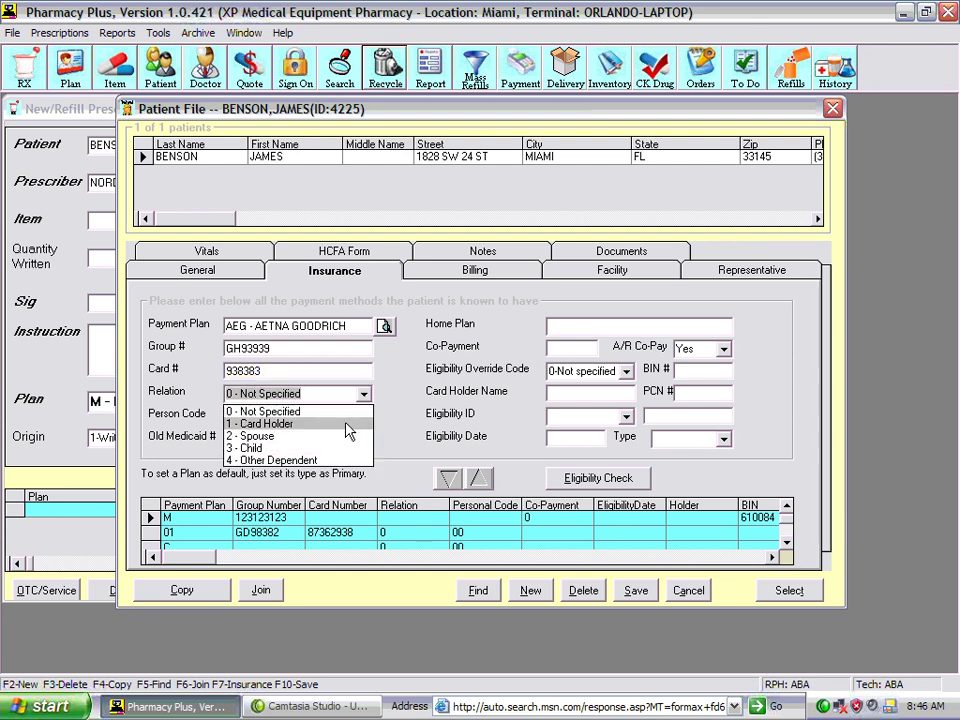
left_click(358, 423)
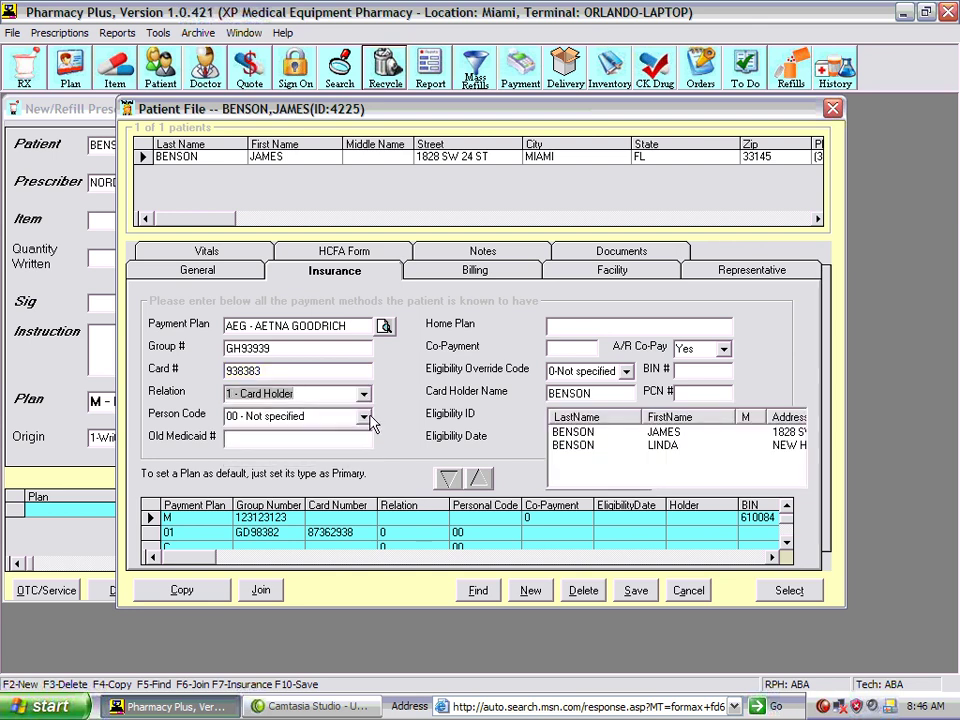
left_click(364, 418)
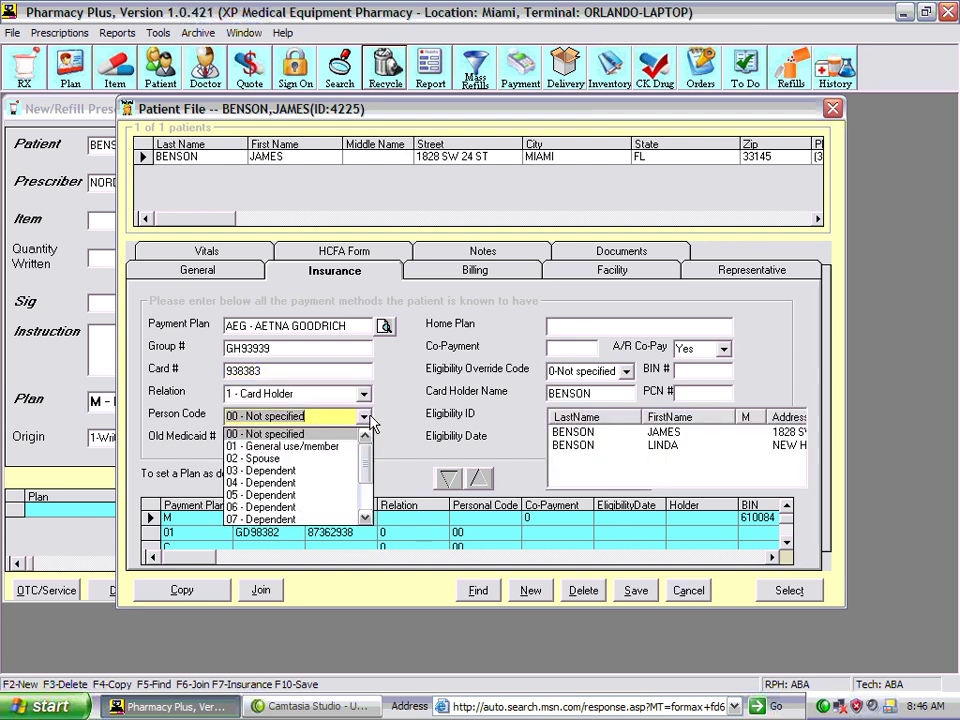
left_click(338, 459)
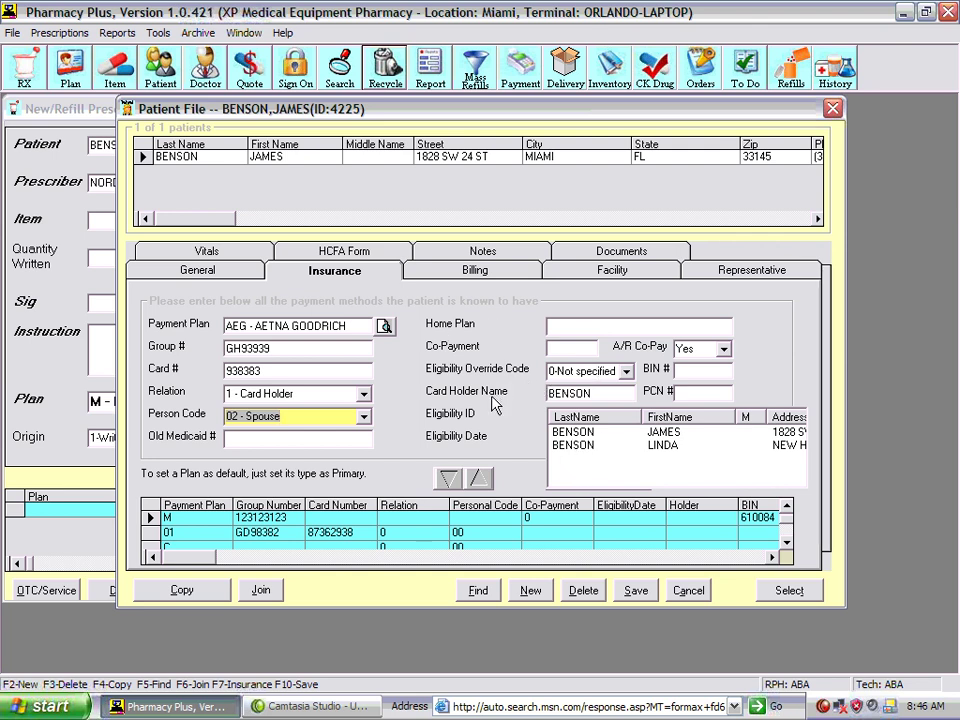
left_click(450, 480)
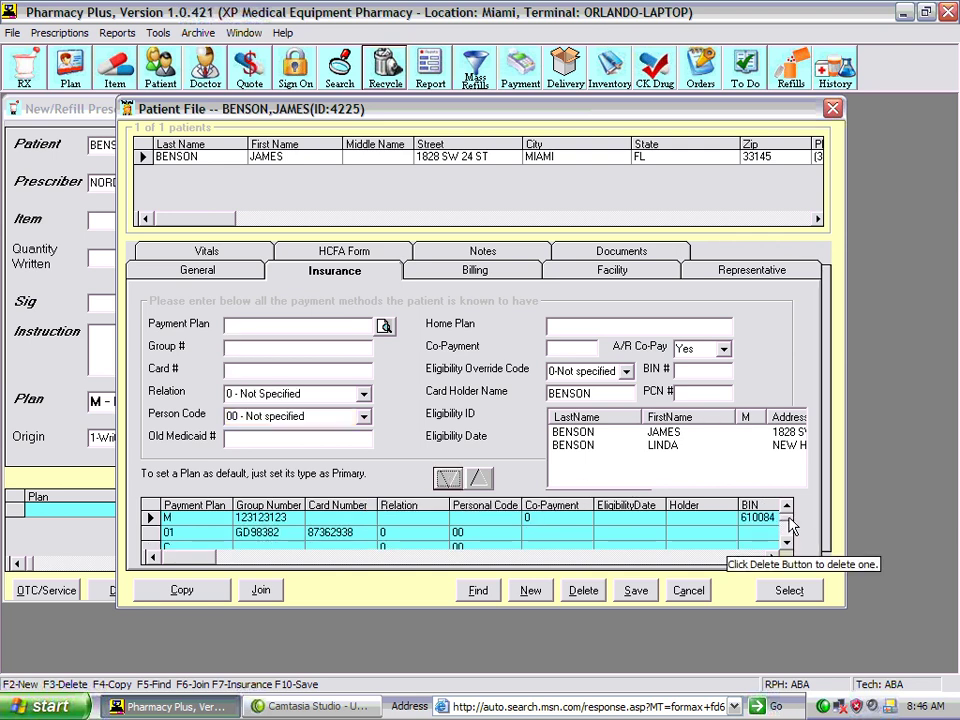
left_click(790, 541)
left_click(790, 541)
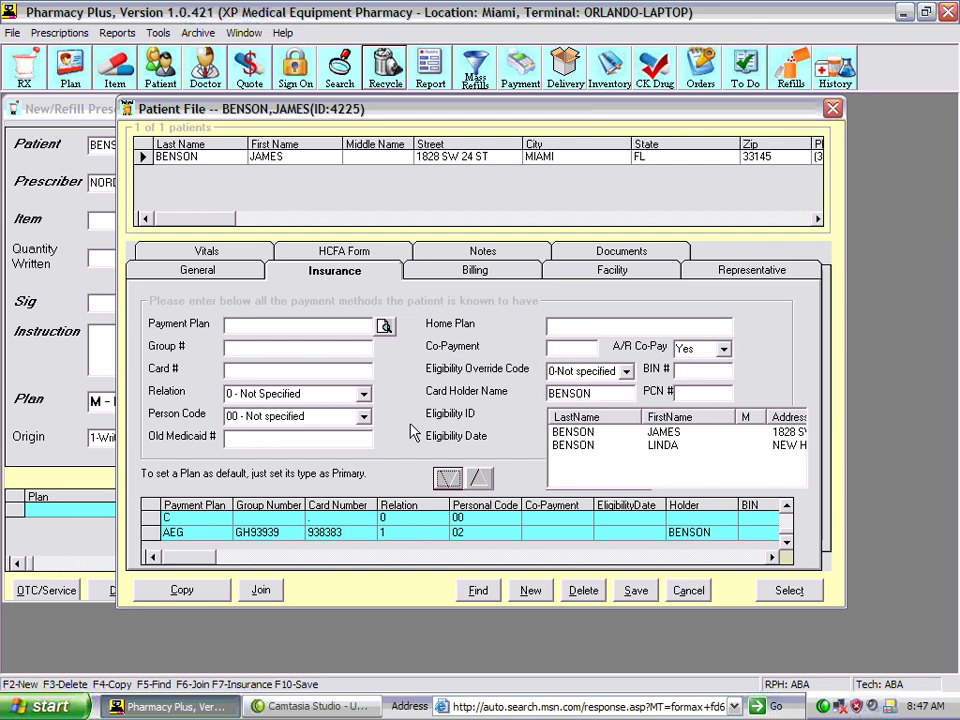
left_click(478, 273)
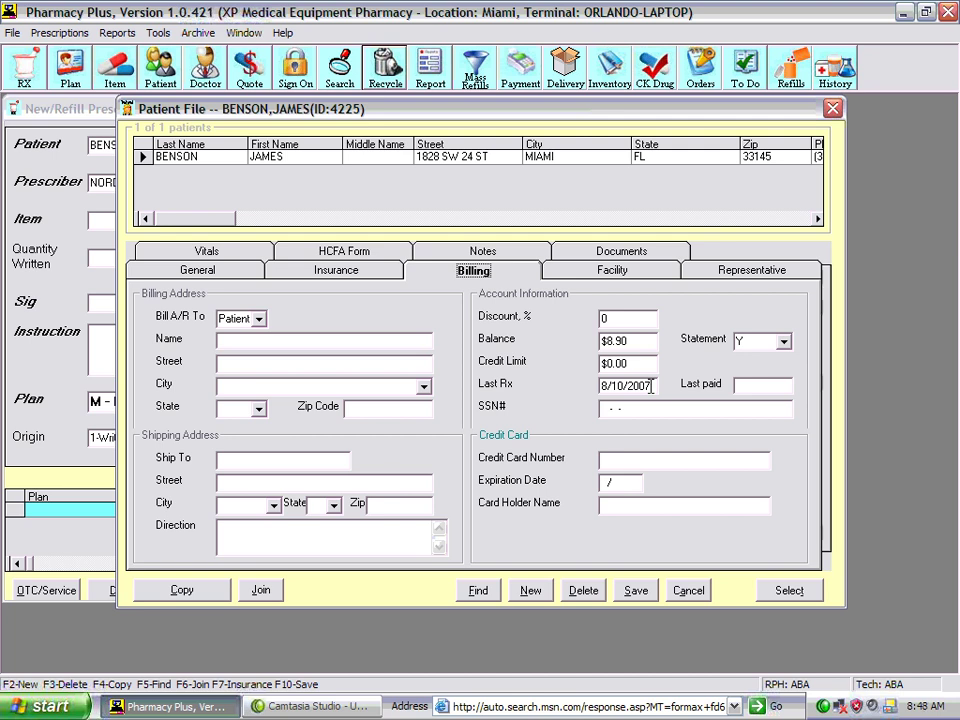
left_click(737, 394)
On the Facility tab, choose ANDERSON HEALTH CARE CTR and enter room 1W203
left_click(573, 273)
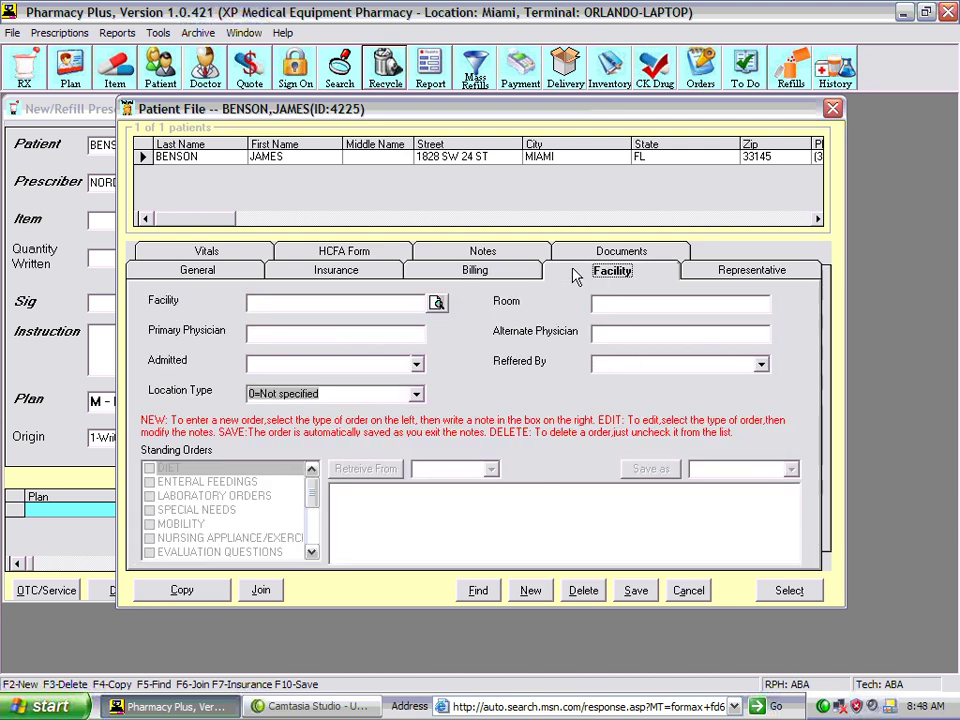
left_click(265, 303)
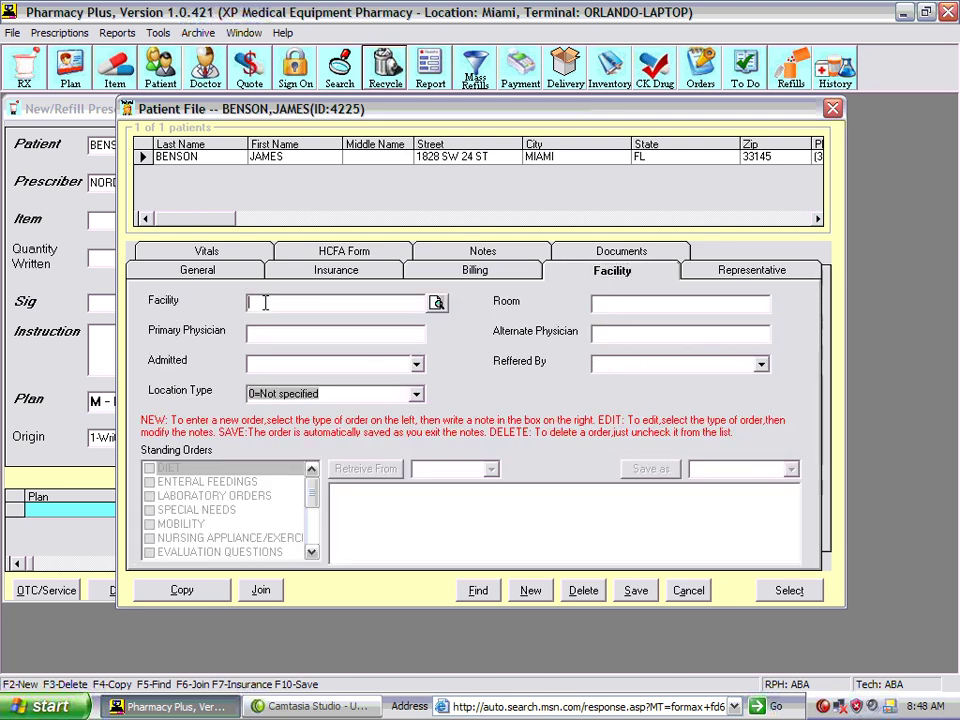
type("A")
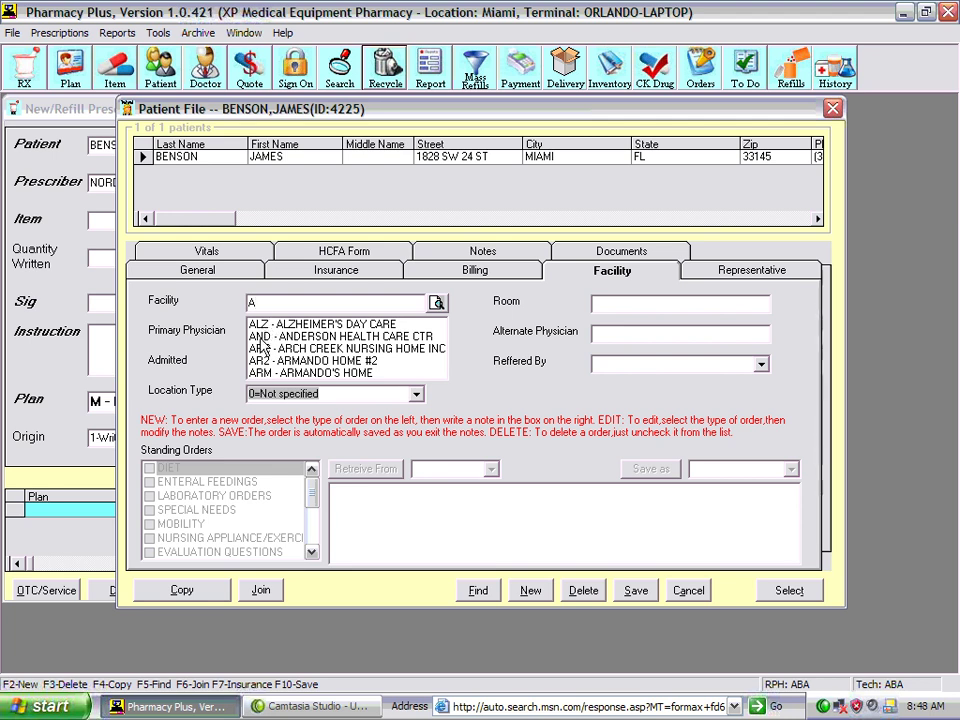
left_click(259, 338)
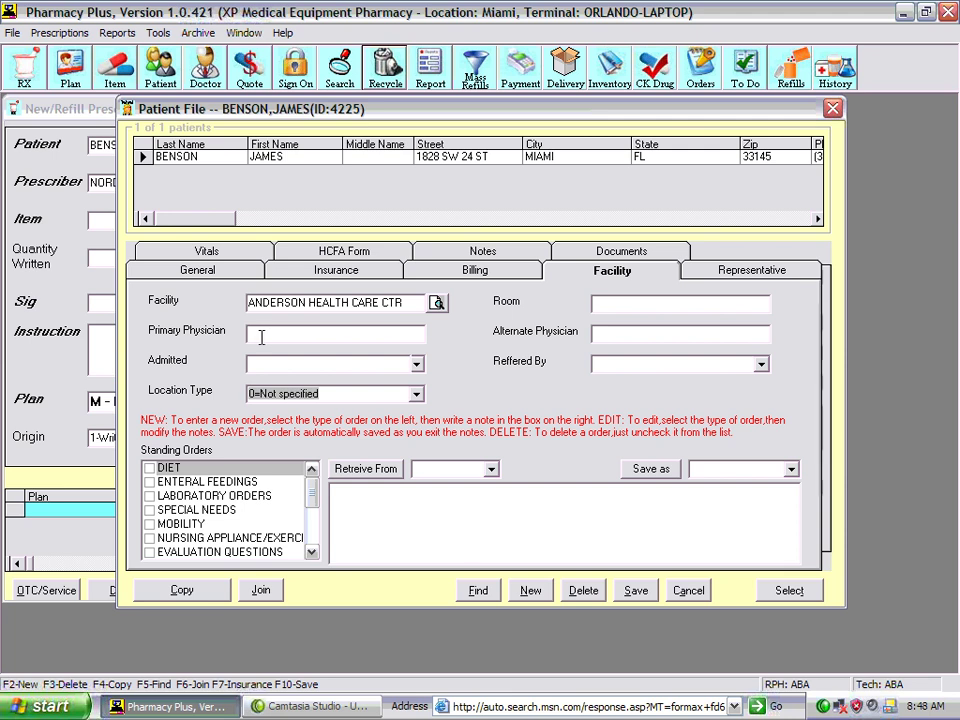
left_click(622, 307)
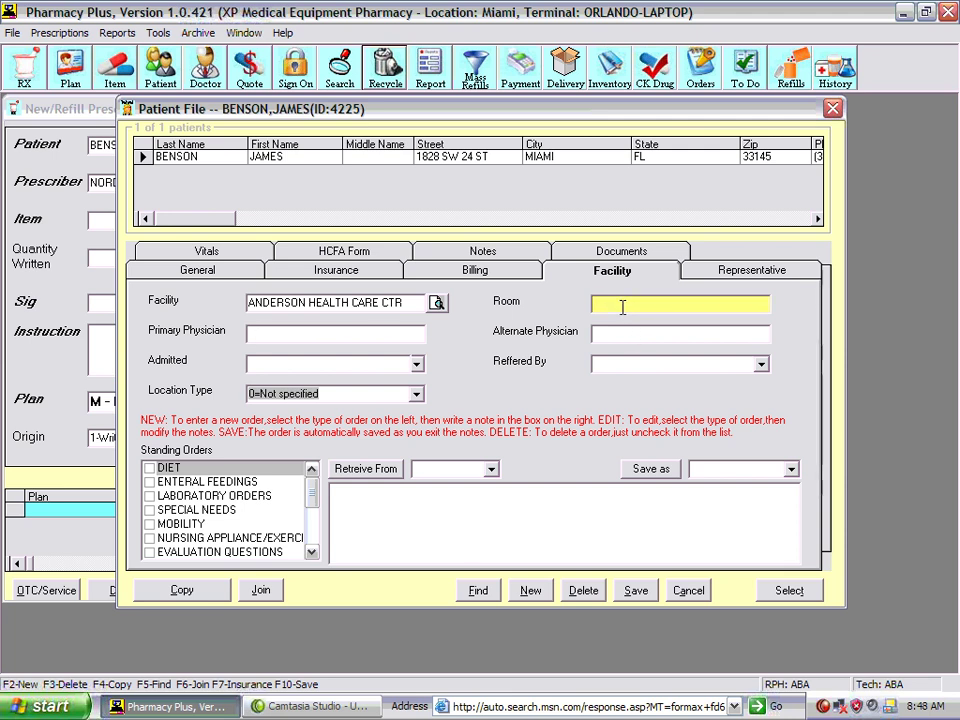
type("1W203")
Pick primary (search H) and alternate (search J) physicians, and set admitted date 8/10/2007
left_click(380, 336)
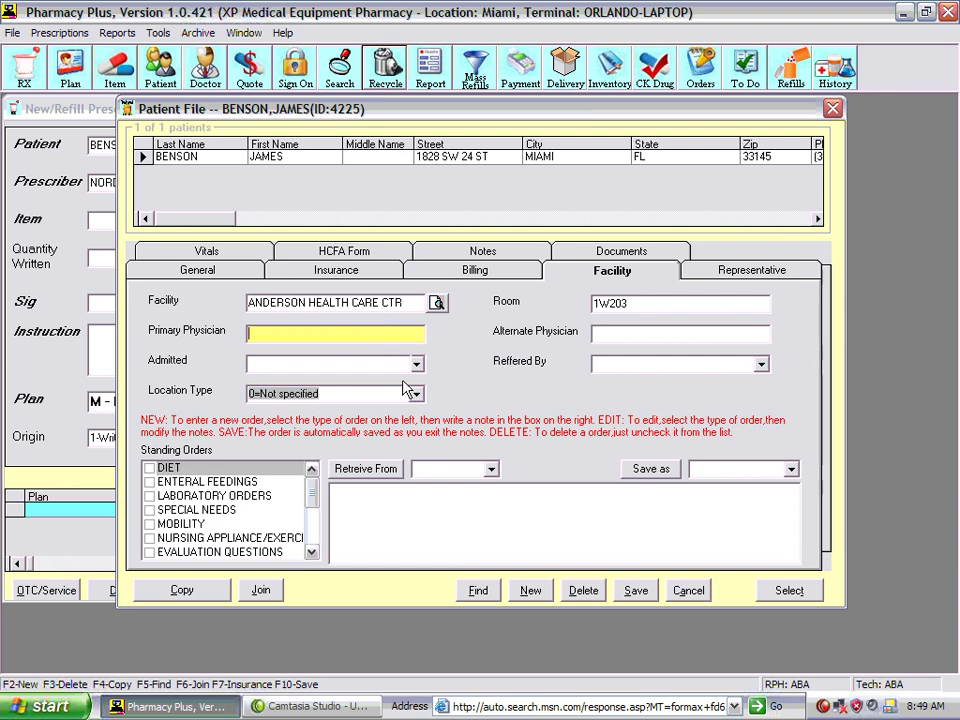
type("H")
key("Return")
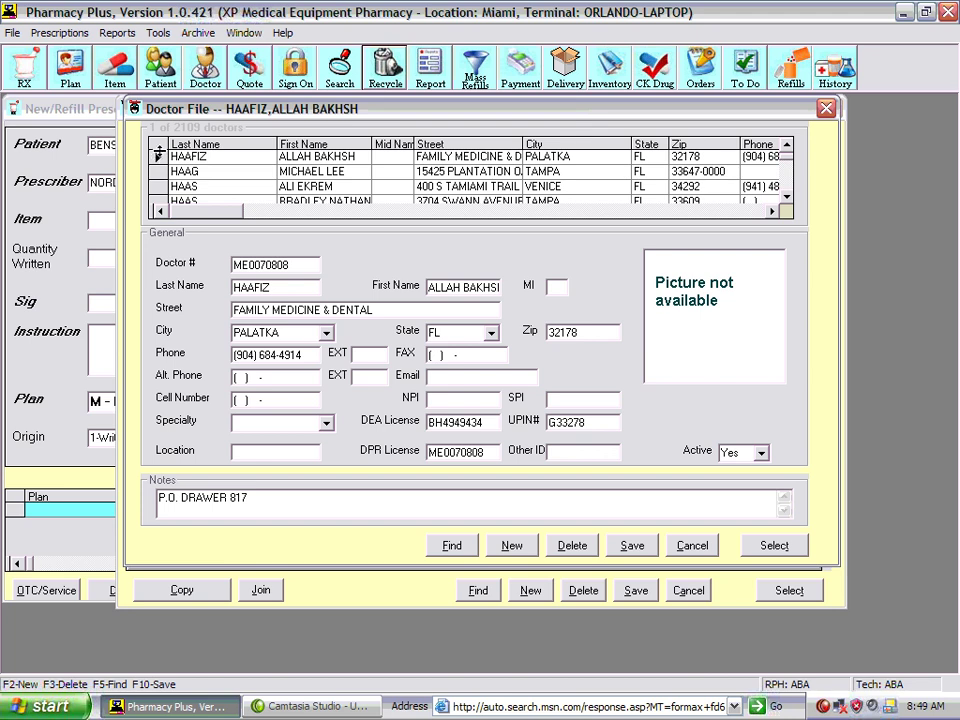
double_click(158, 155)
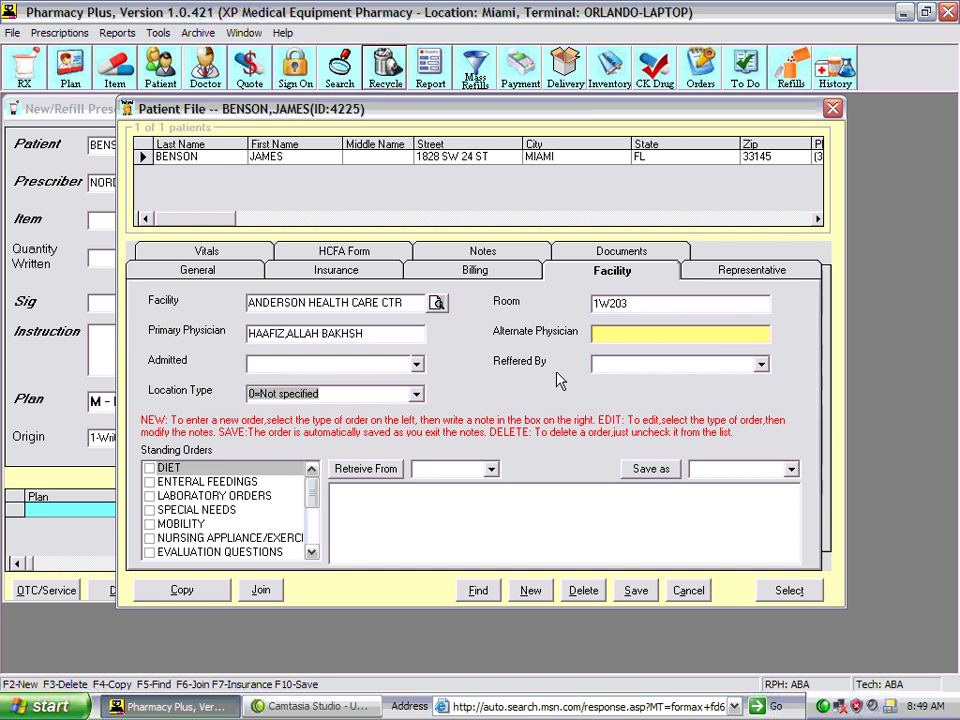
type("J")
key("Return")
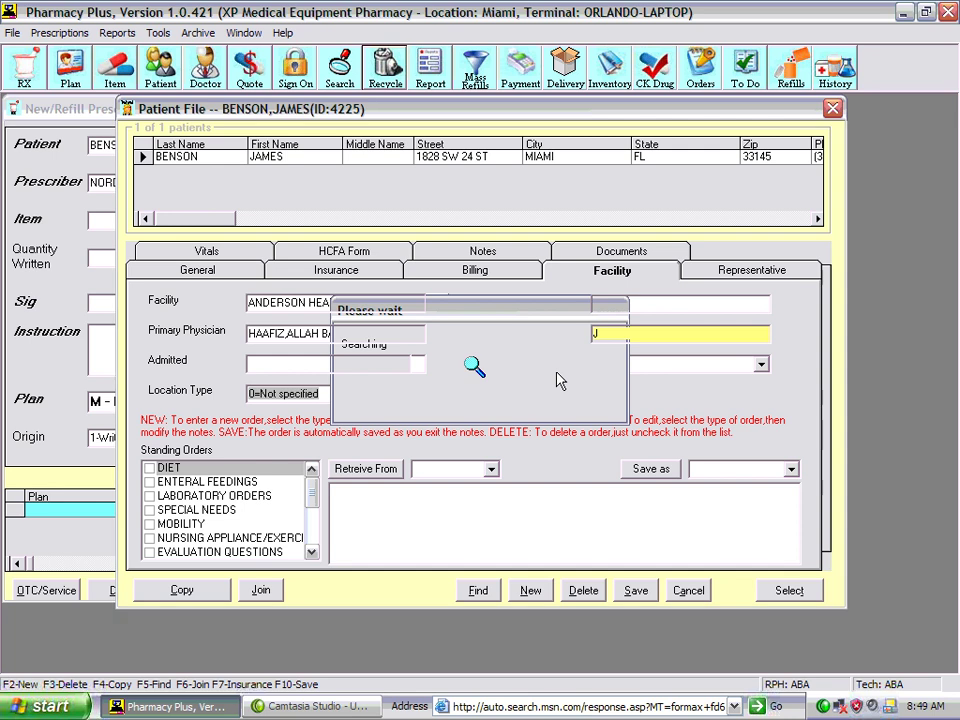
key("Return")
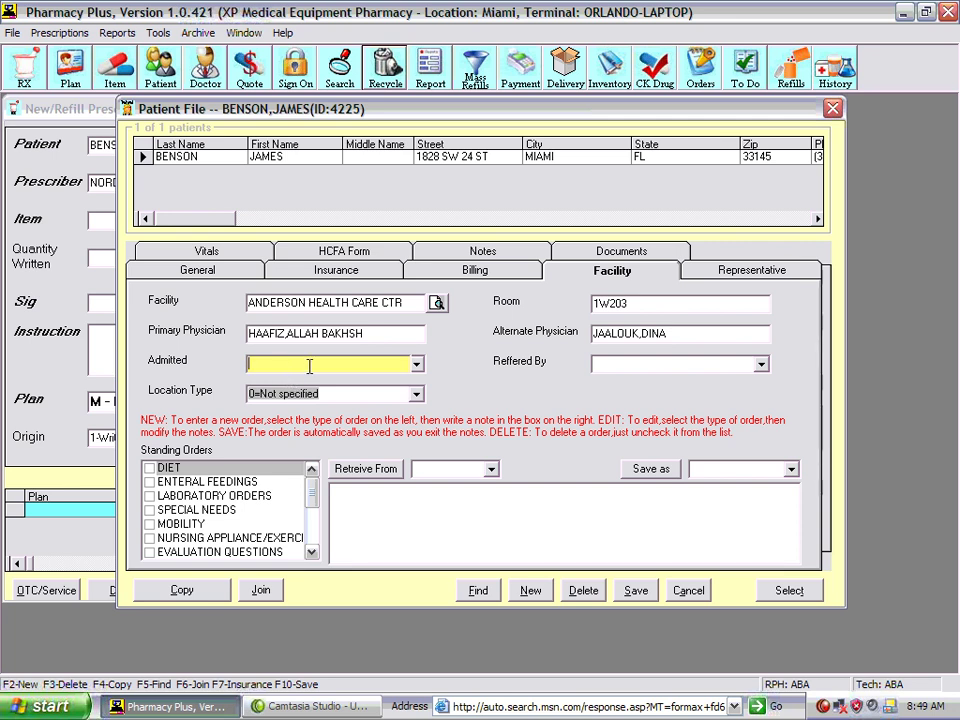
left_click(416, 365)
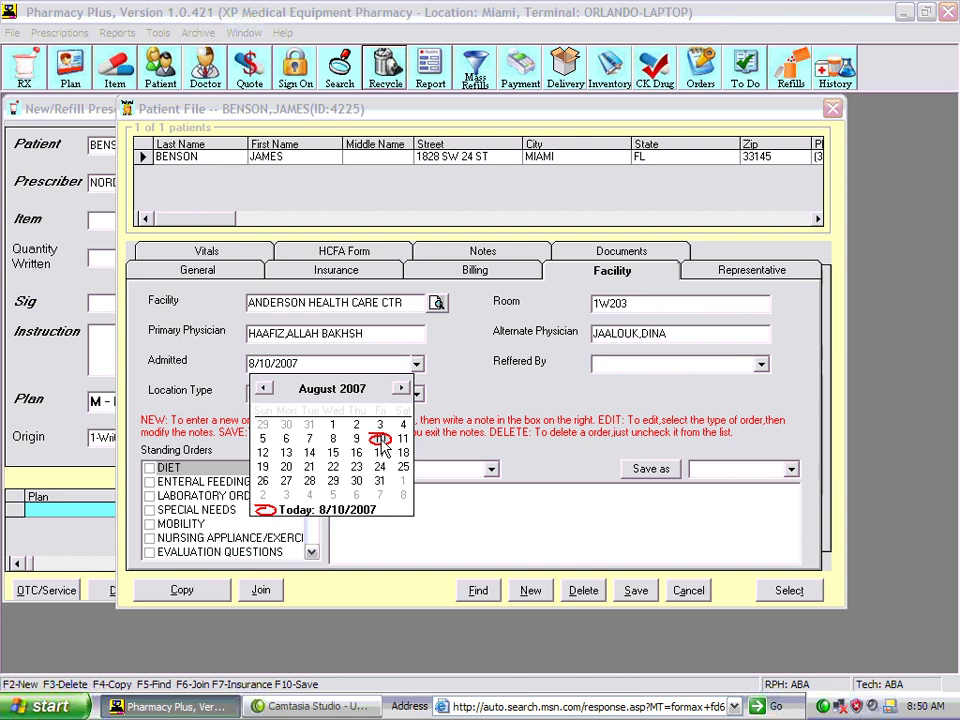
left_click(380, 440)
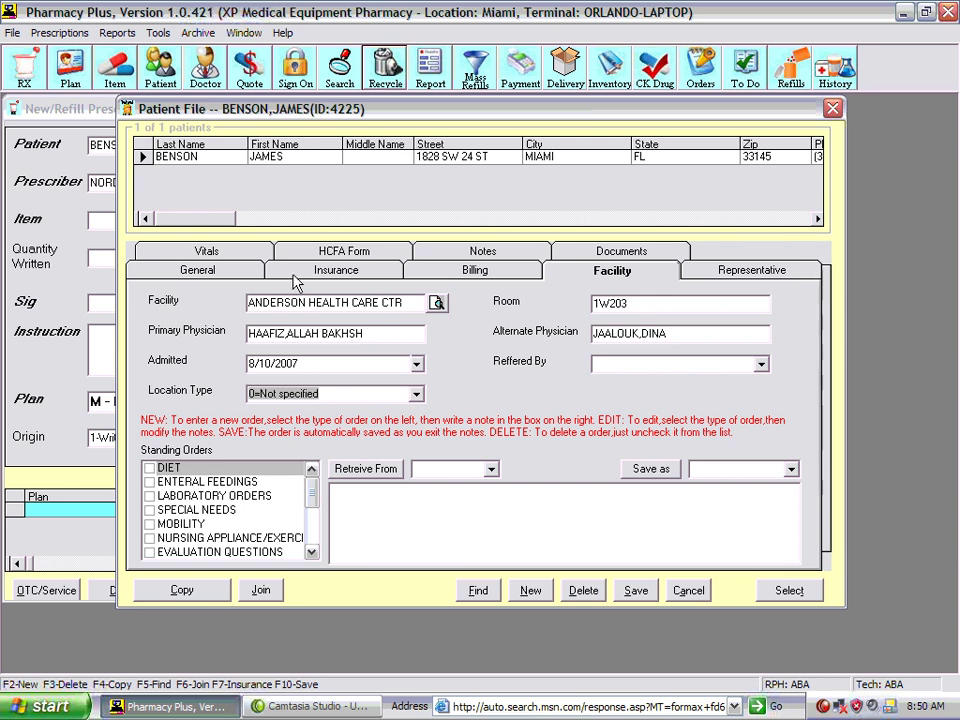
Move through the Vitals and HCFA Form tabs to reach the empty Notes tab
left_click(206, 252)
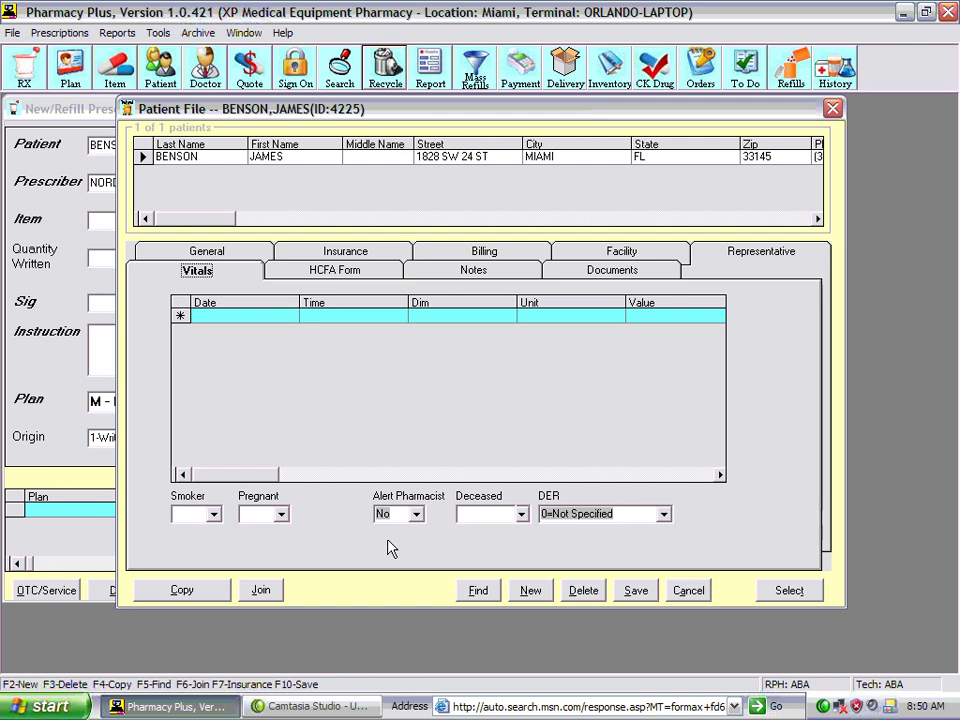
left_click(347, 274)
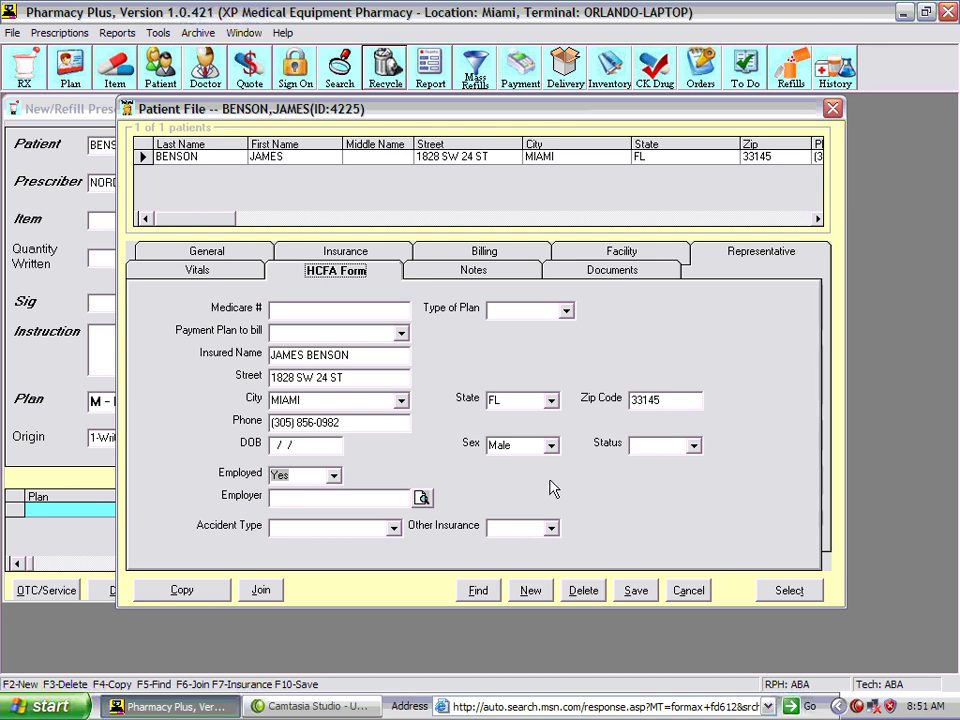
left_click(489, 276)
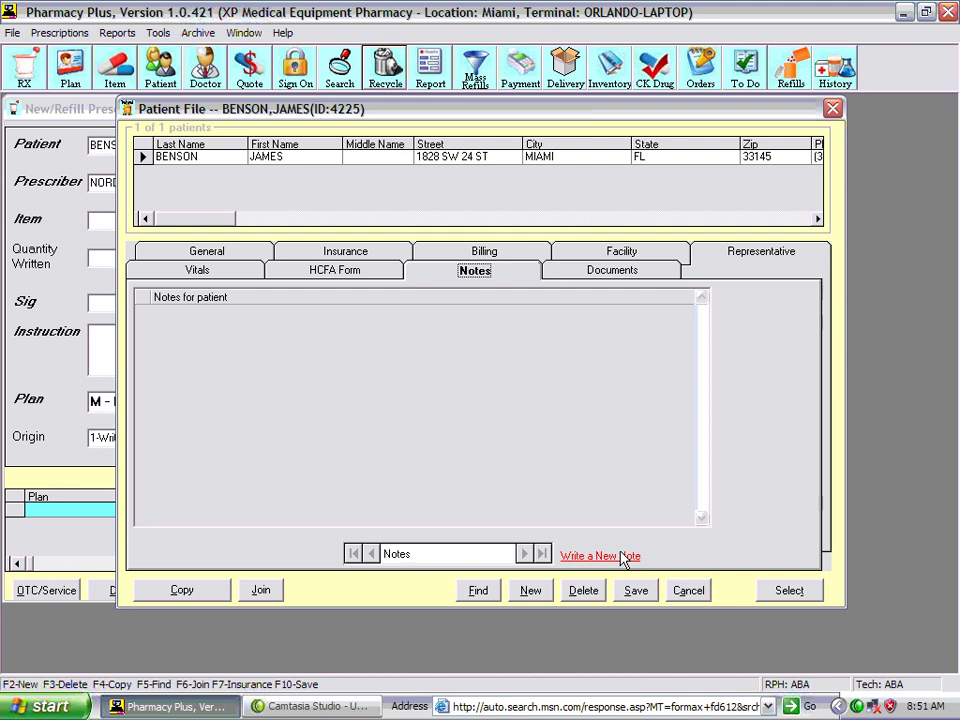
Write the note 'PATIENT WILL RECEIVE A REFUND FOR PAXIL UPON' with reminder date 8/15/2007
left_click(624, 558)
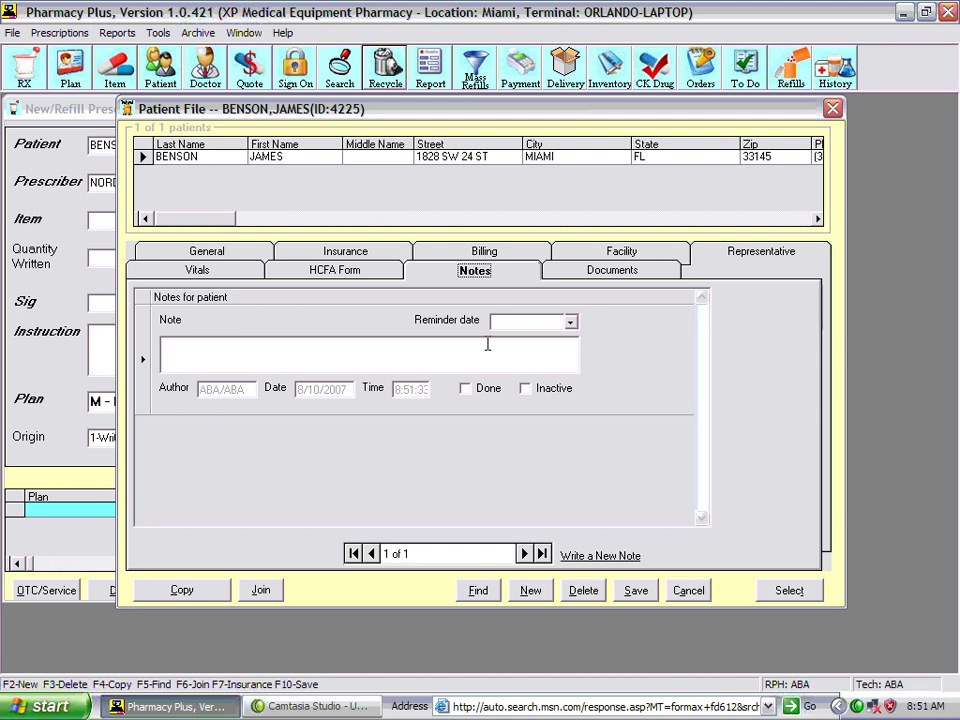
key("Tab")
left_click(482, 346)
type("PATIENT WILL ")
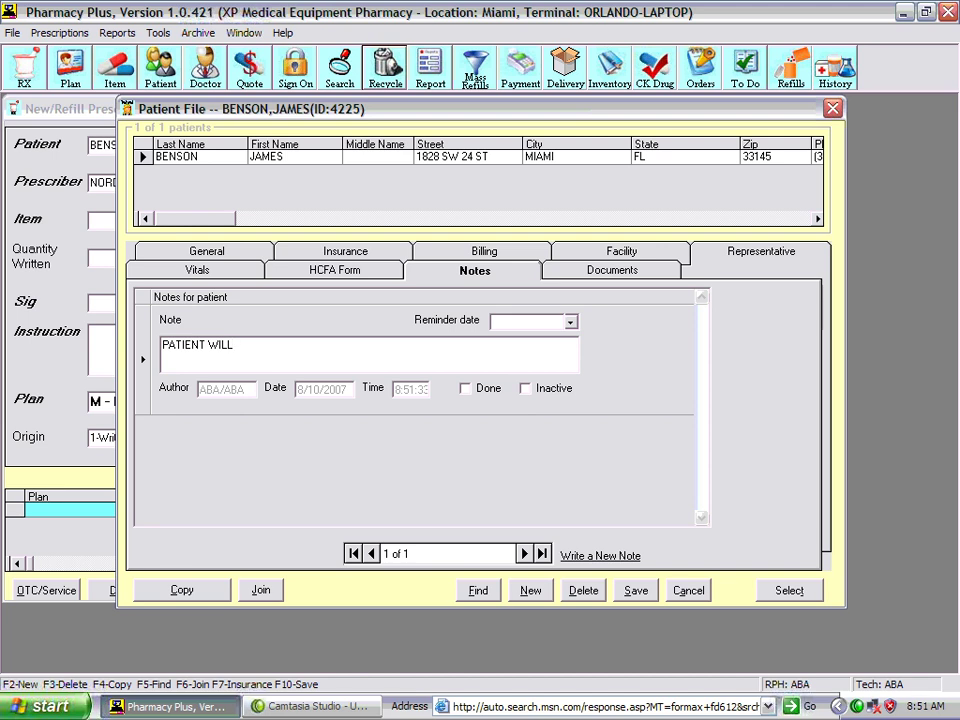
type("RECEIVE A REFUND FOR")
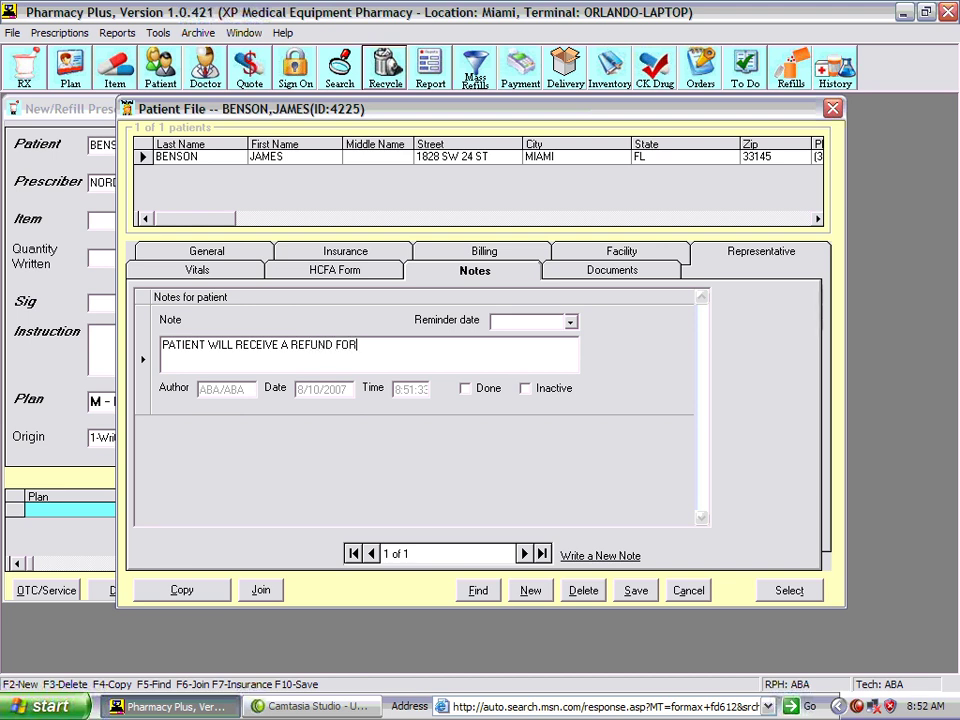
type(" PAXIL")
type(" ON")
type(" T")
key("BackSpace")
key("BackSpace")
key("BackSpace")
key("BackSpace")
key("BackSpace")
type("UPON")
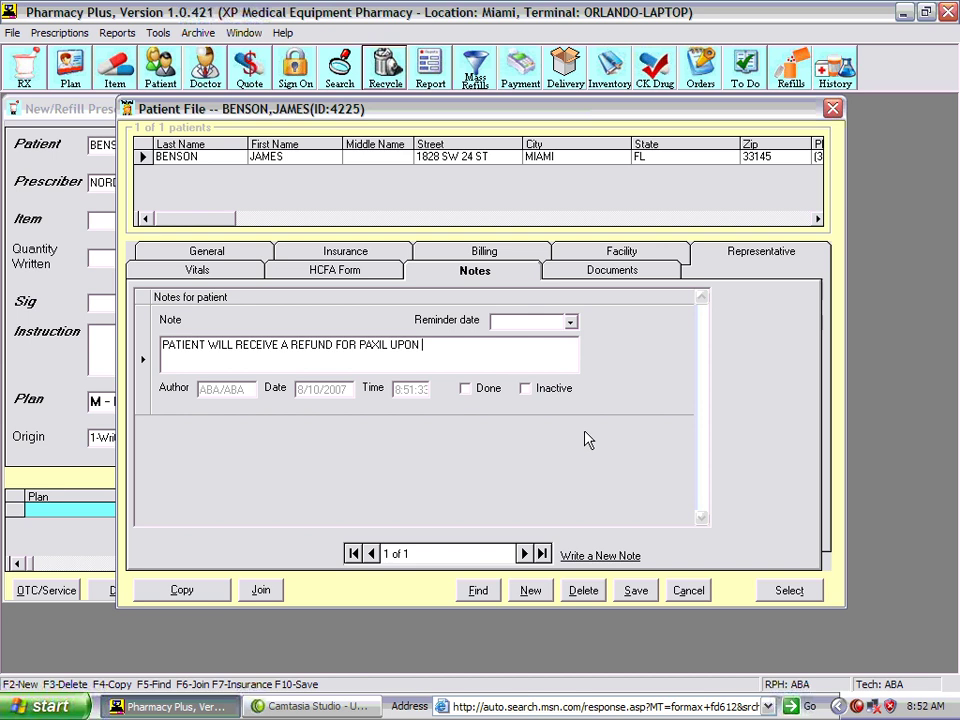
left_click(570, 321)
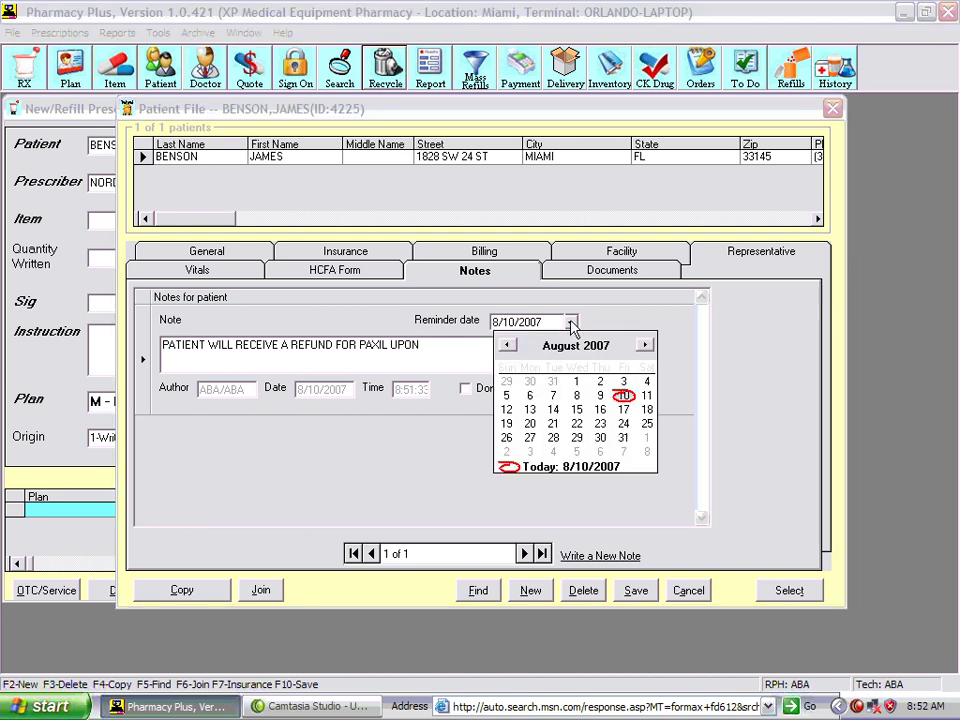
left_click(577, 411)
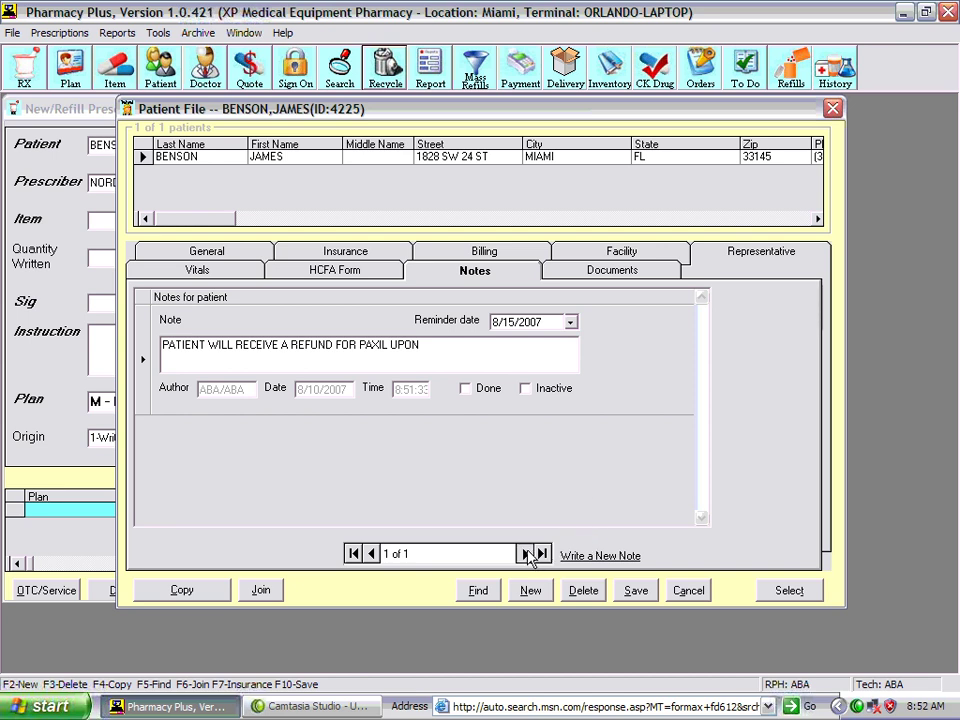
key("Tab")
Save the patient file, look up the doctor's record, and select that doctor as prescriber
left_click(640, 591)
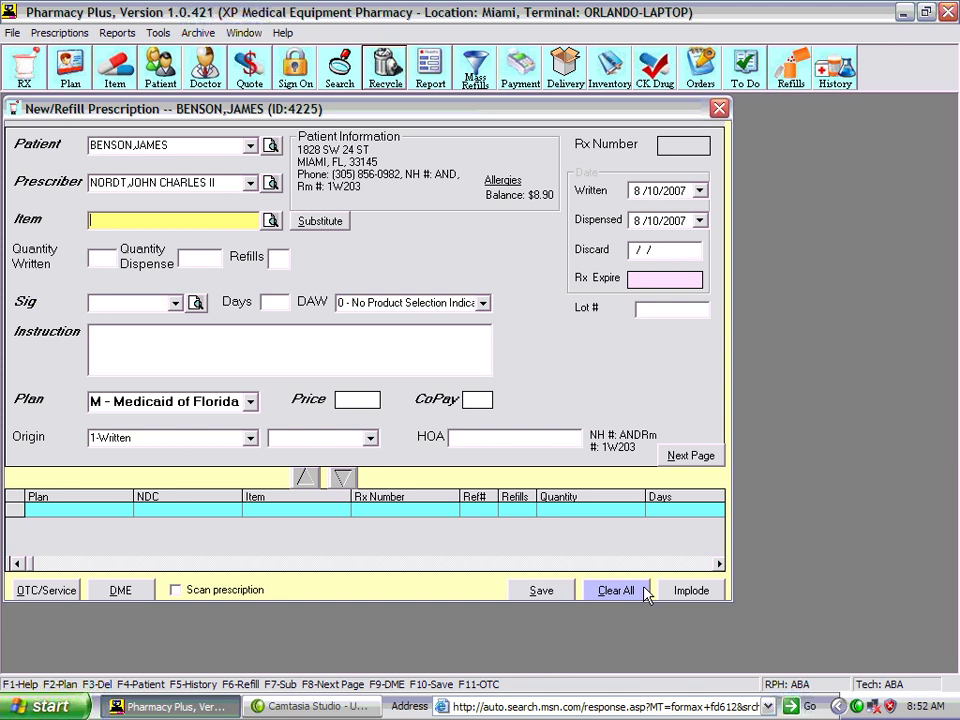
left_click(40, 182)
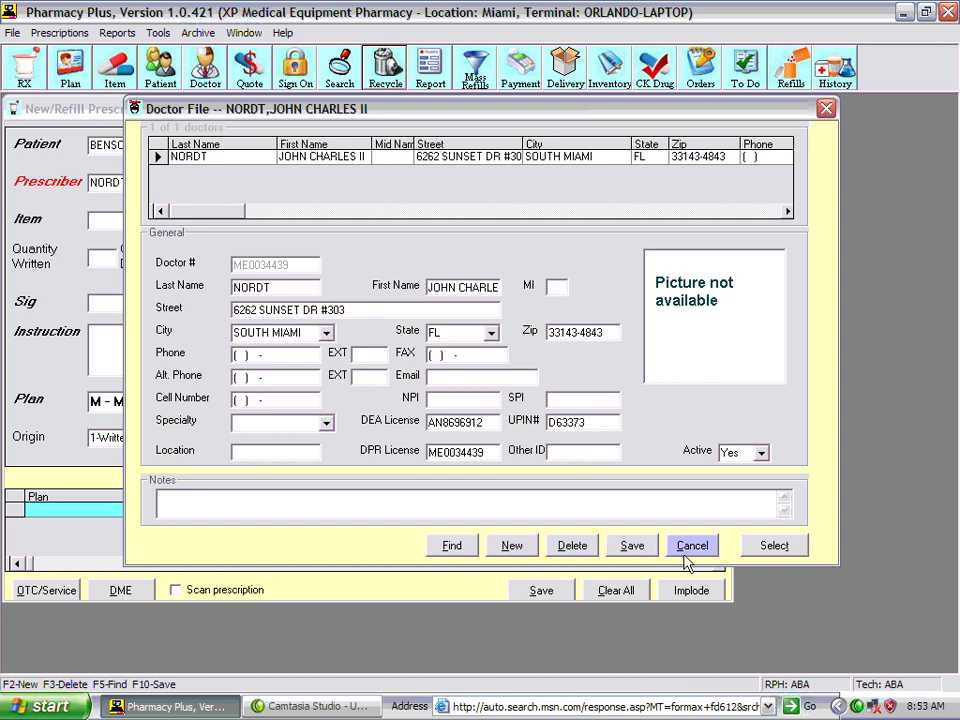
left_click(774, 546)
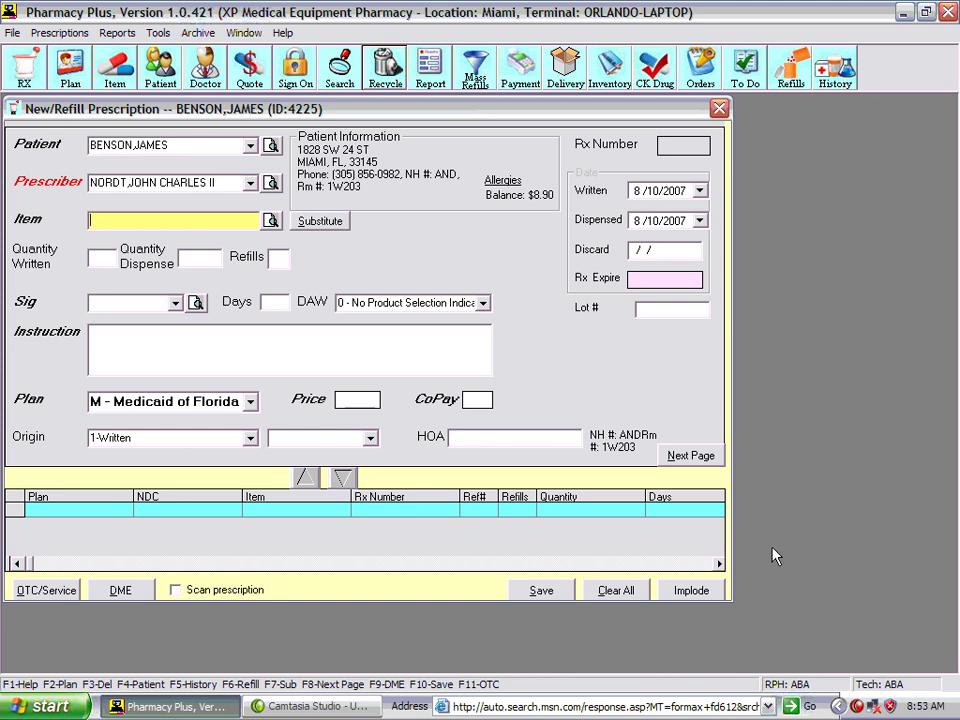
Search PAXIL and choose PAXIL 10MG TABLET as the prescribed item
type("PAXIL")
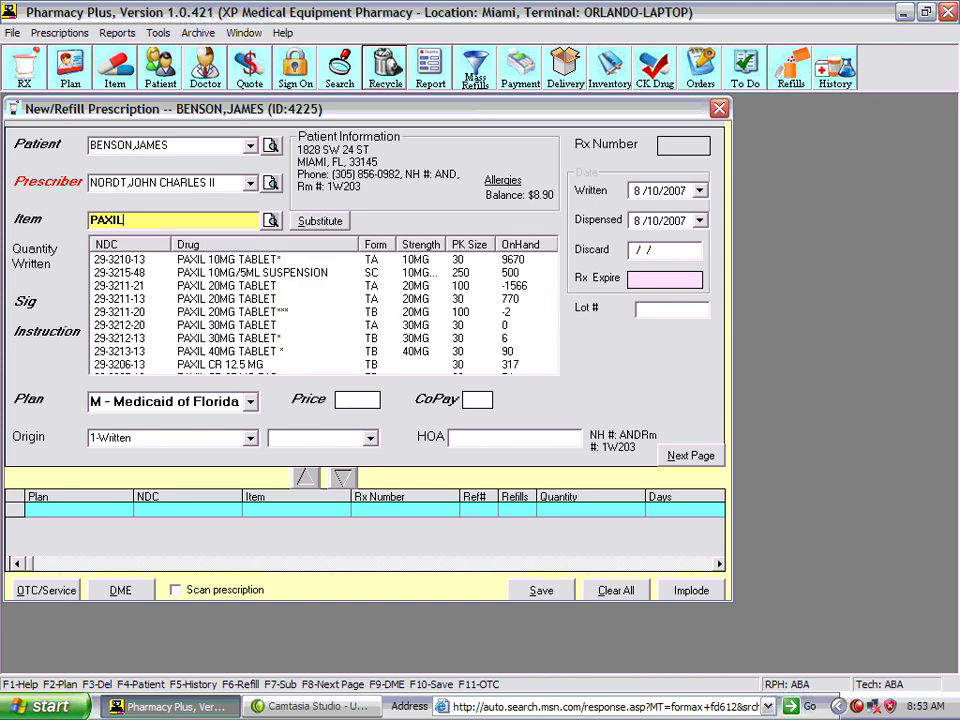
key("Return")
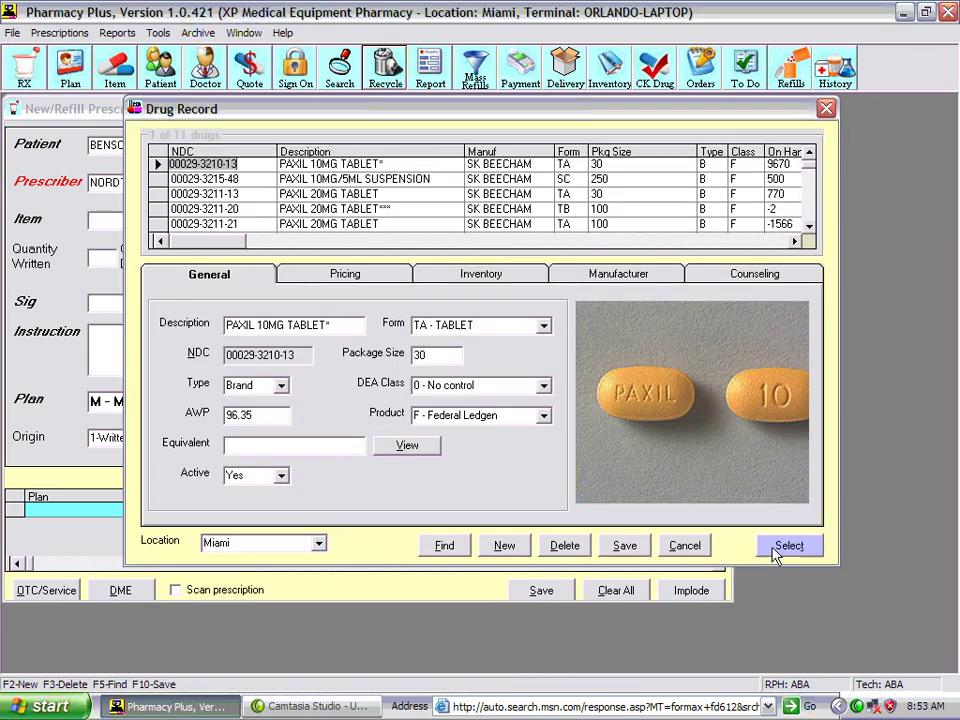
left_click(775, 556)
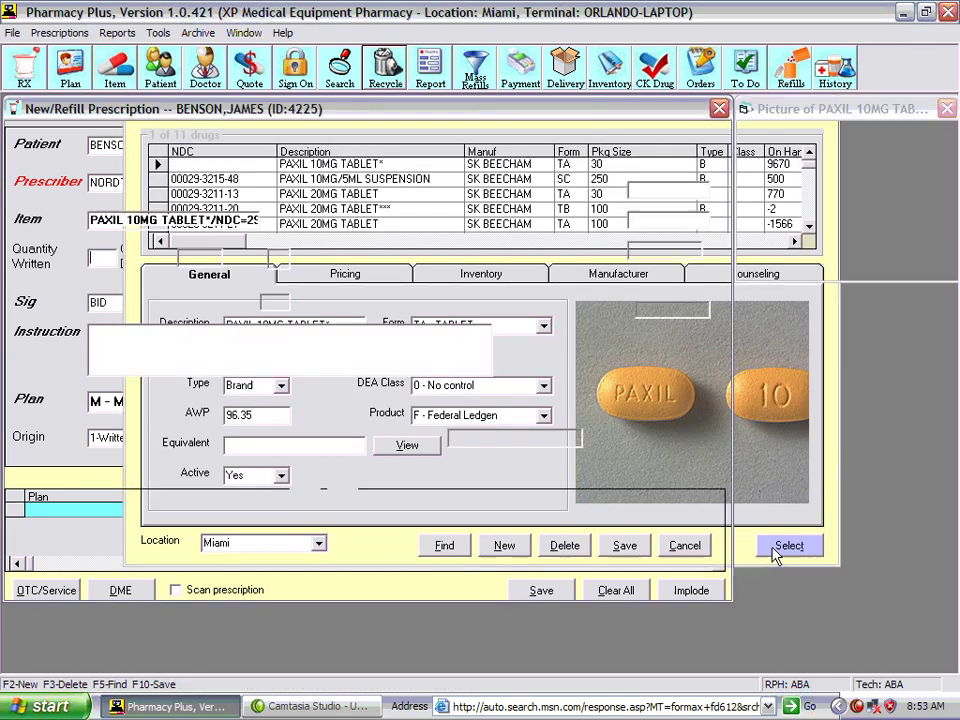
left_click(27, 228)
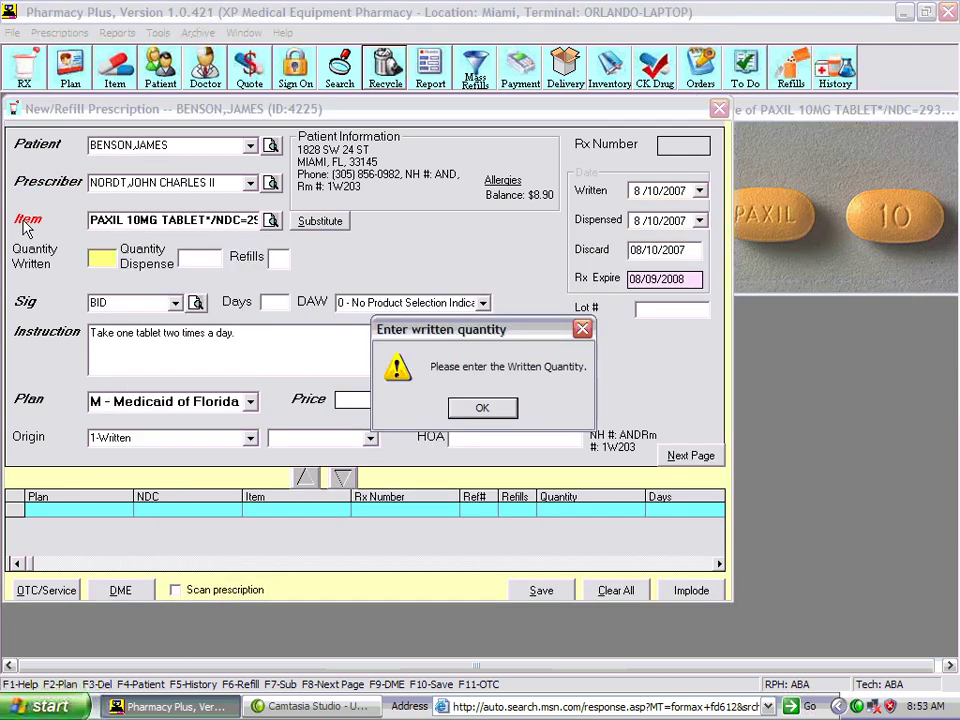
left_click(480, 410)
Enter written quantity 30 and 2 refills, then open the Paxil drug record
type("30")
key("Tab")
key("Tab")
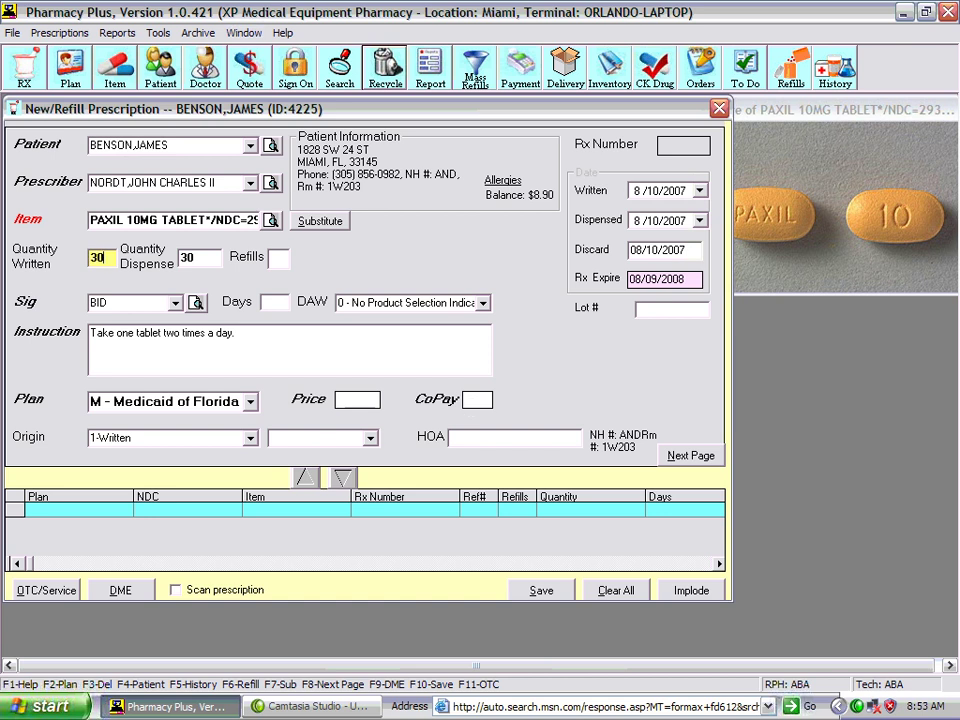
type("2")
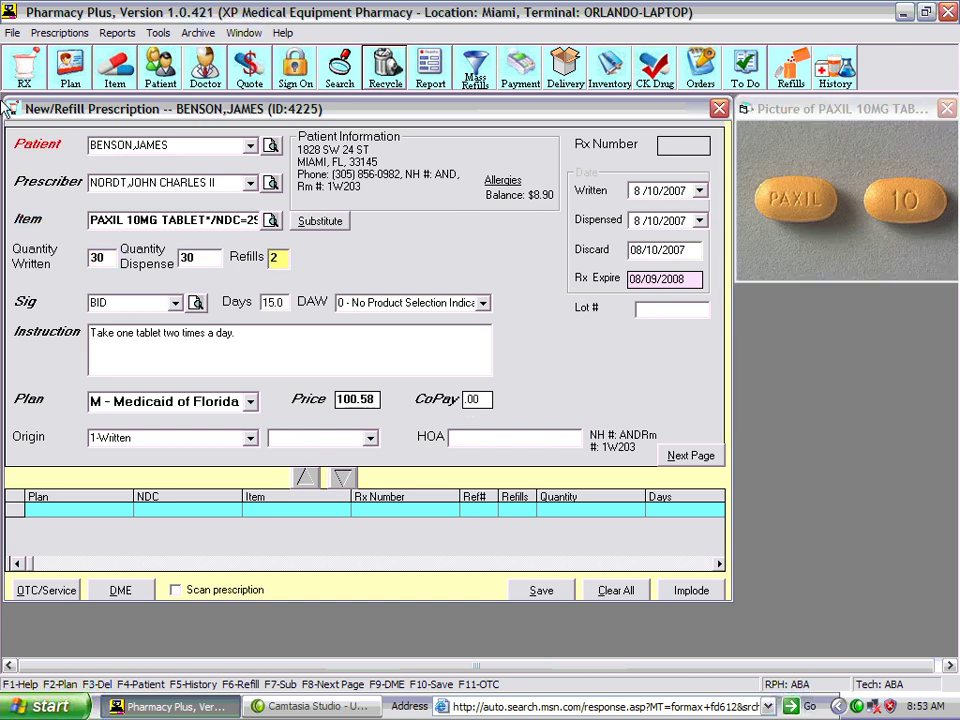
key("Tab")
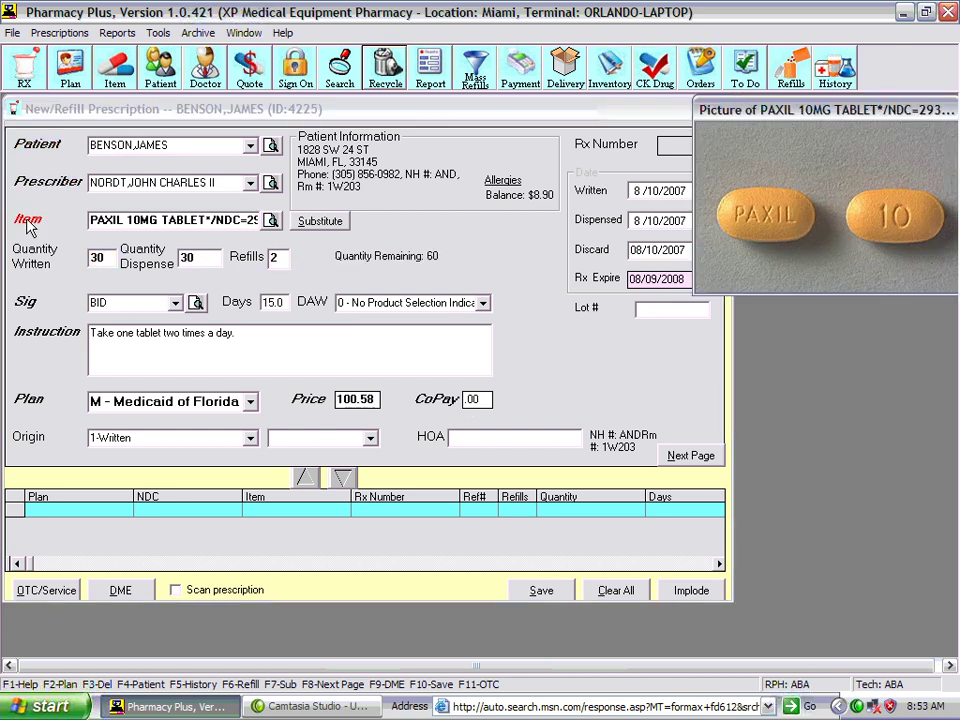
left_click(30, 226)
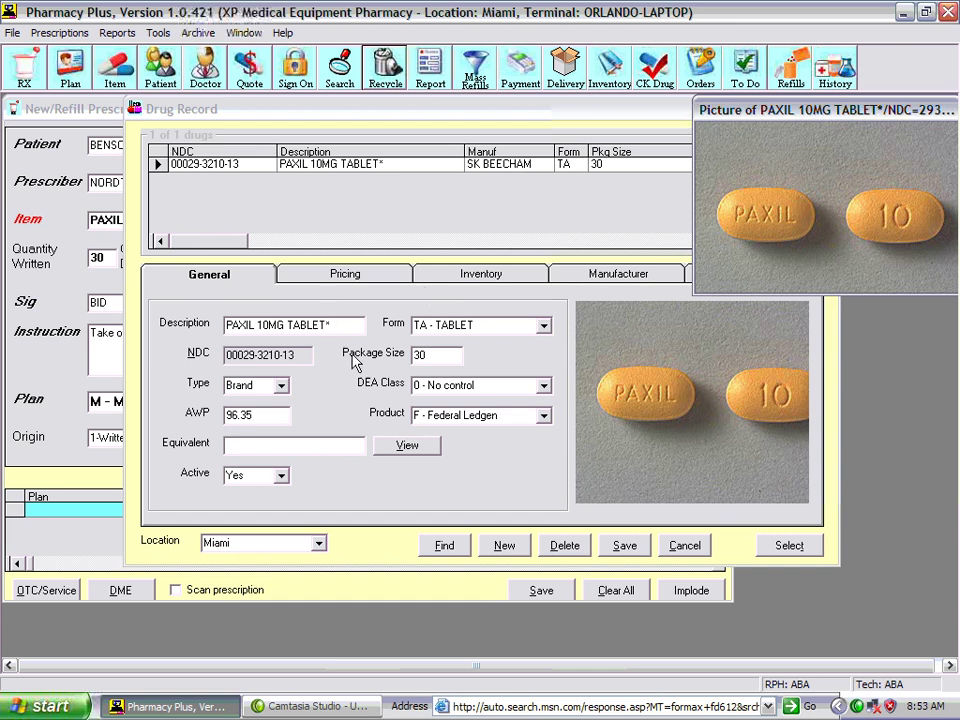
Bring the Drug Record window forward and show its Pricing tab with AWP history
left_click(562, 118)
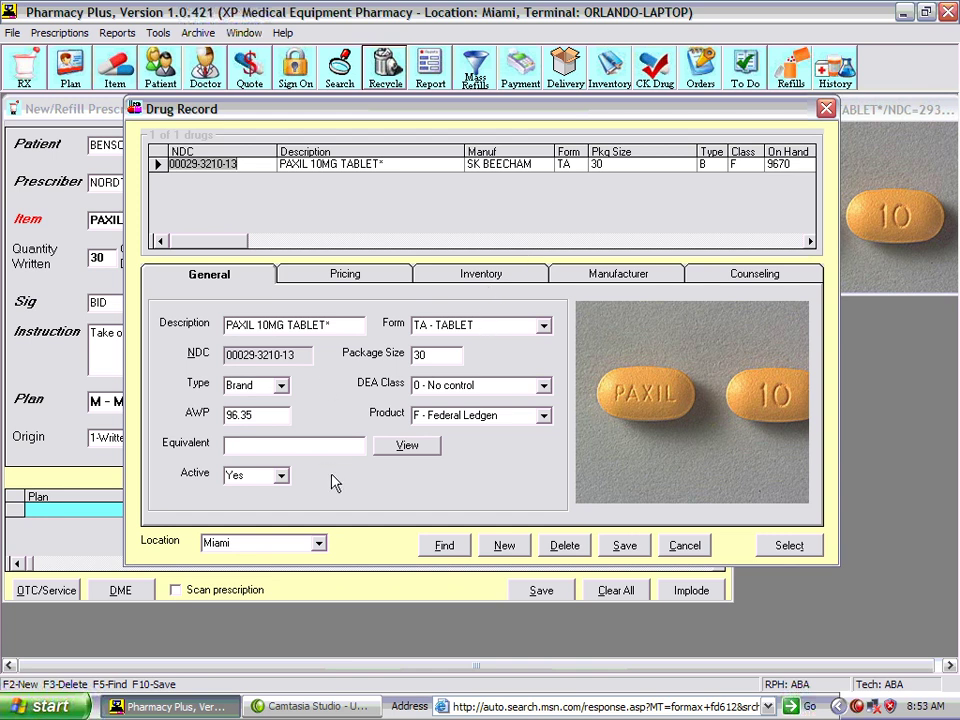
left_click(344, 274)
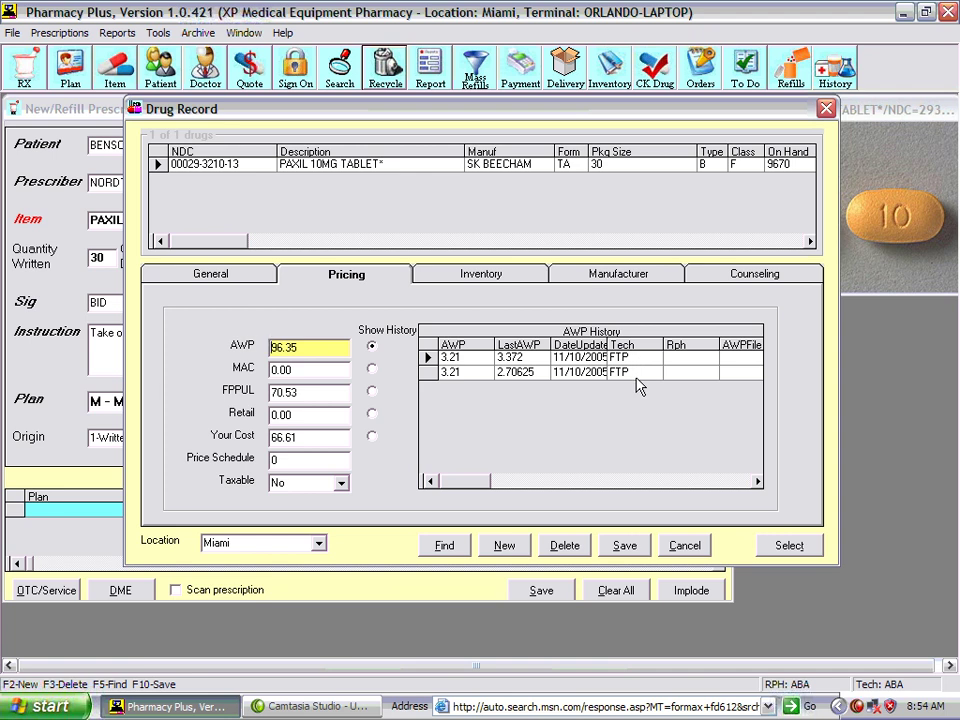
Switch the Paxil drug record to its Inventory tab
left_click(480, 276)
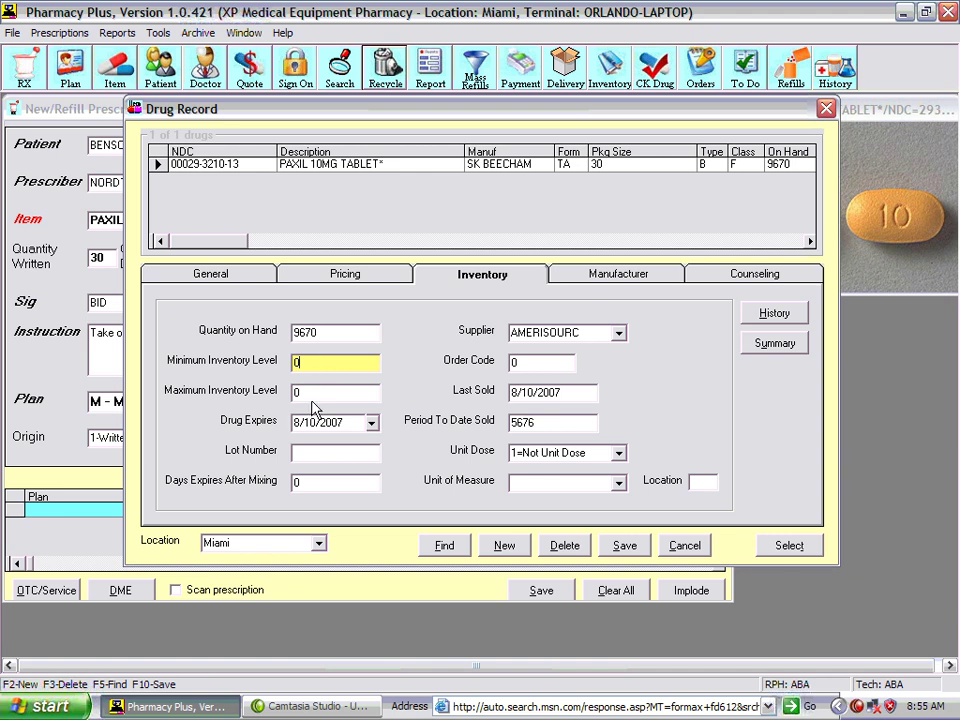
Replace the 0 inventory levels with minimum 200 and maximum 1000, then reach Lot Number
left_click(310, 394)
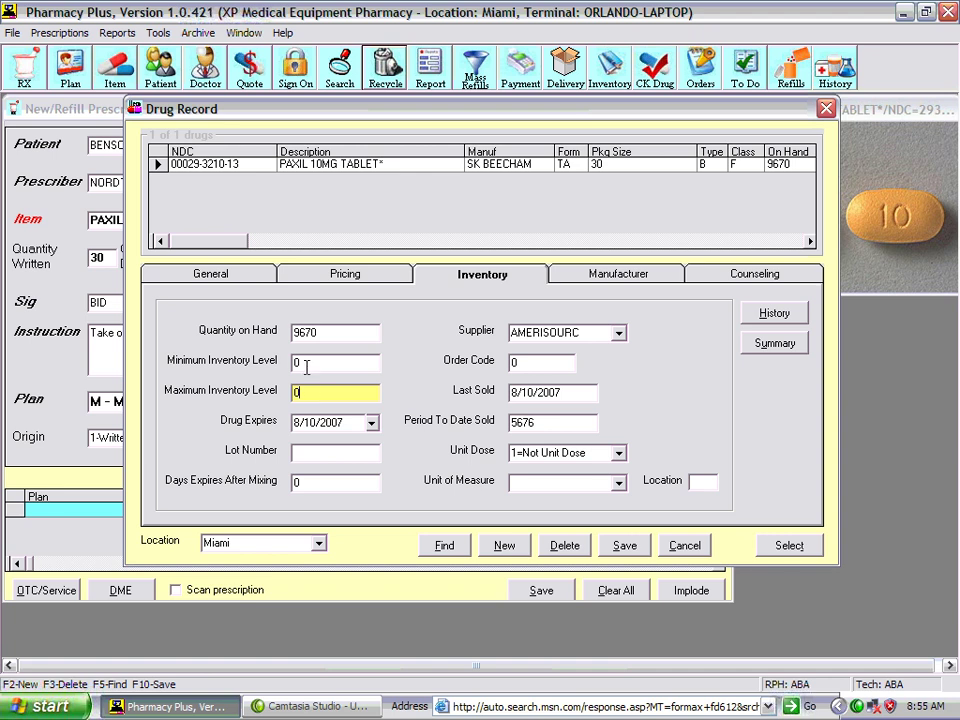
left_click(306, 362)
key("BackSpace")
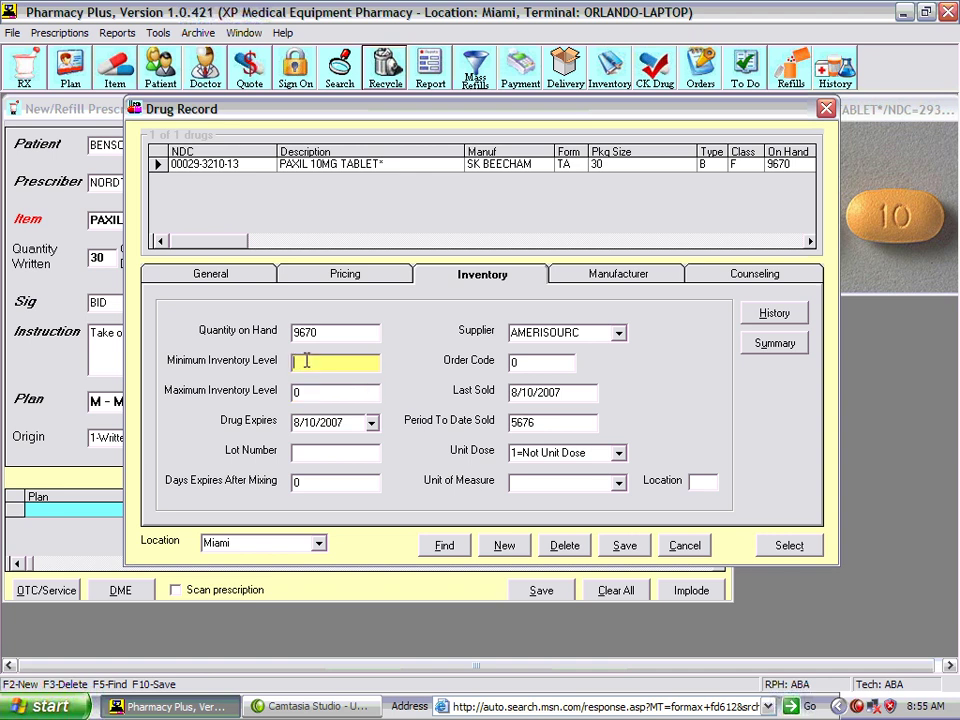
type("200")
left_click(311, 397)
key("BackSpace")
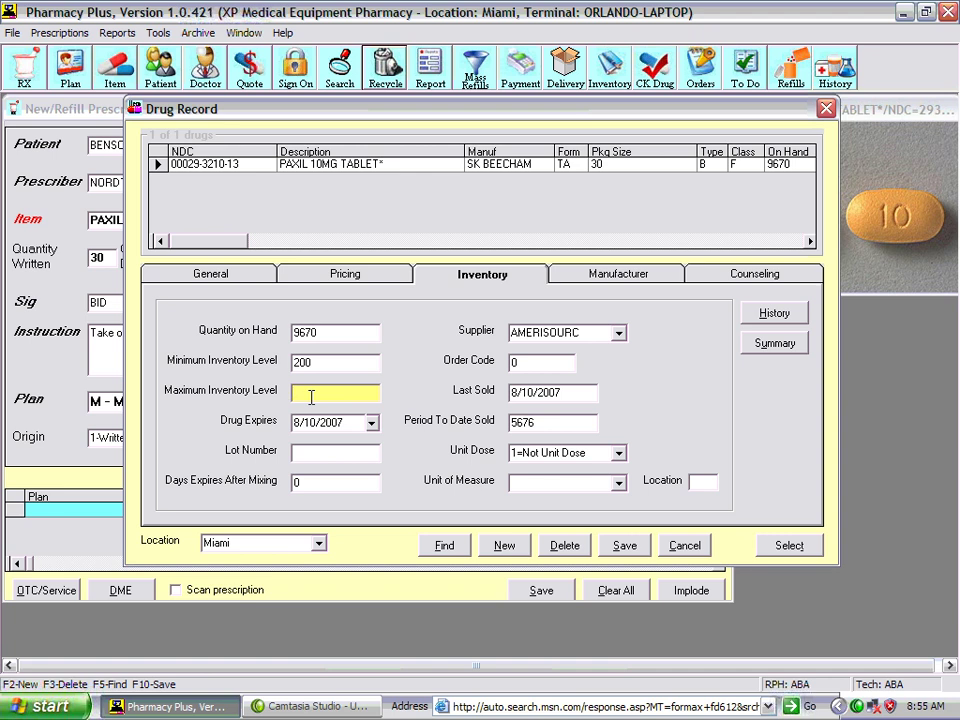
type("1000")
left_click(347, 424)
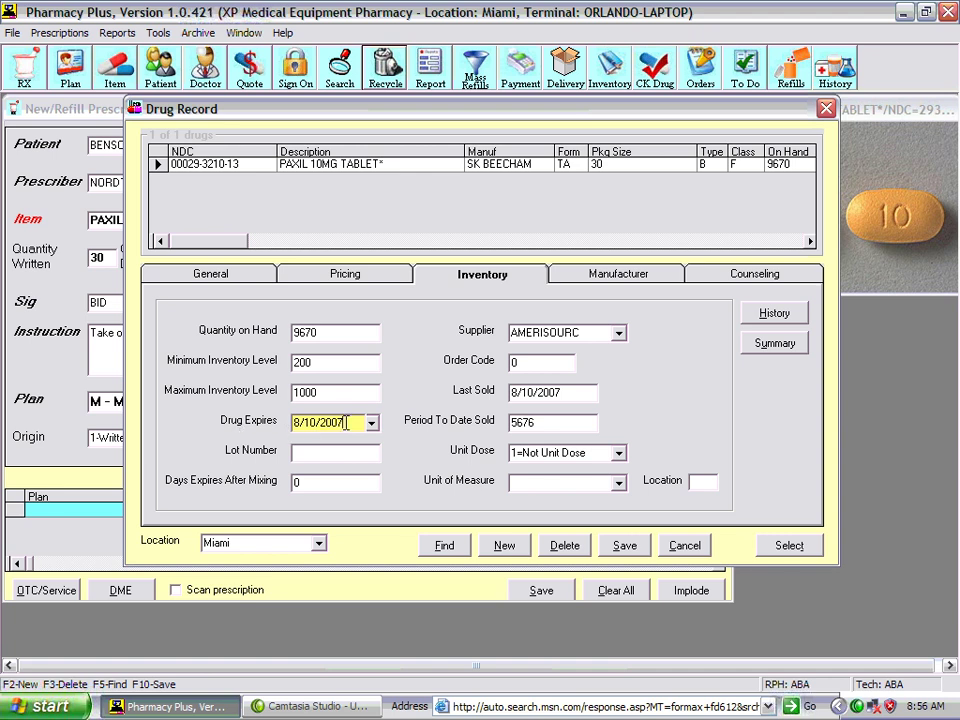
left_click(333, 455)
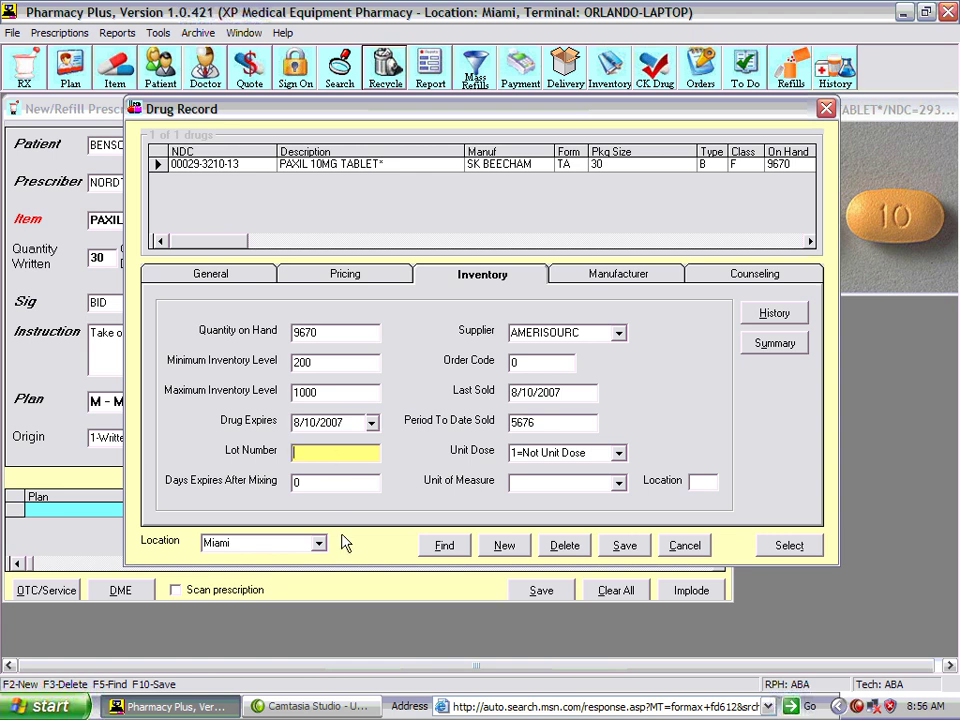
left_click(313, 481)
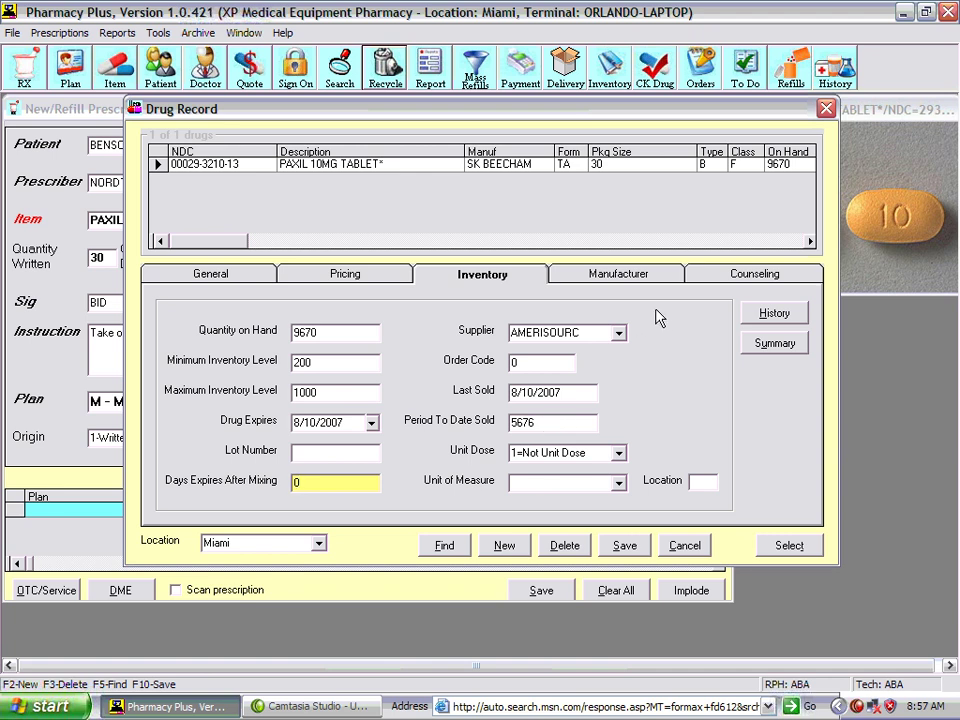
Check Paxil's inventory history and monthly summary (both empty), then show its manufacturer details
left_click(776, 315)
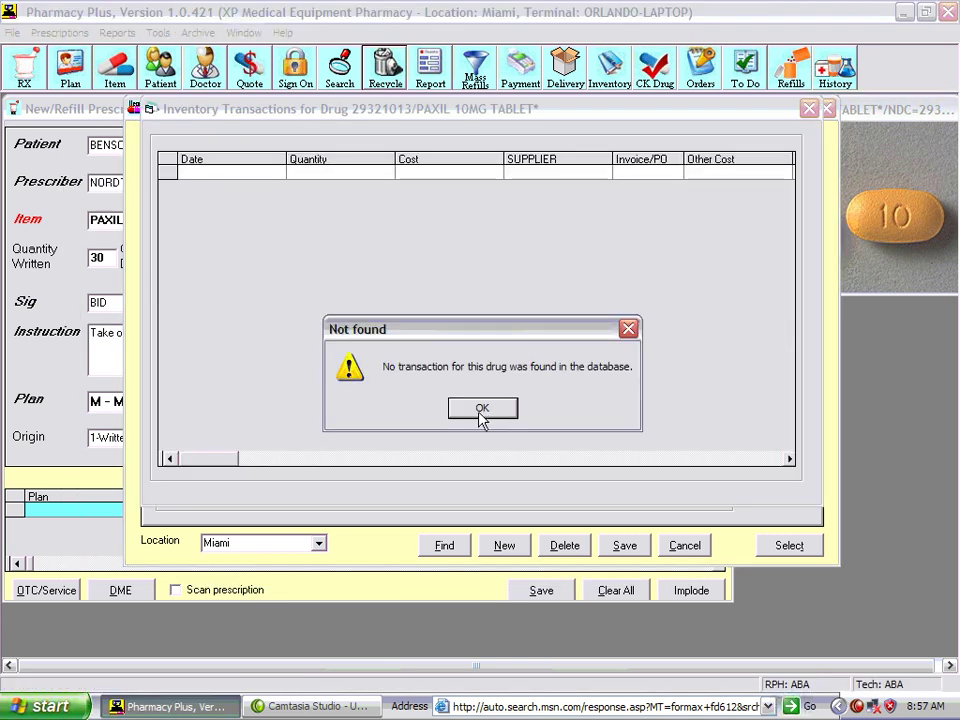
left_click(481, 410)
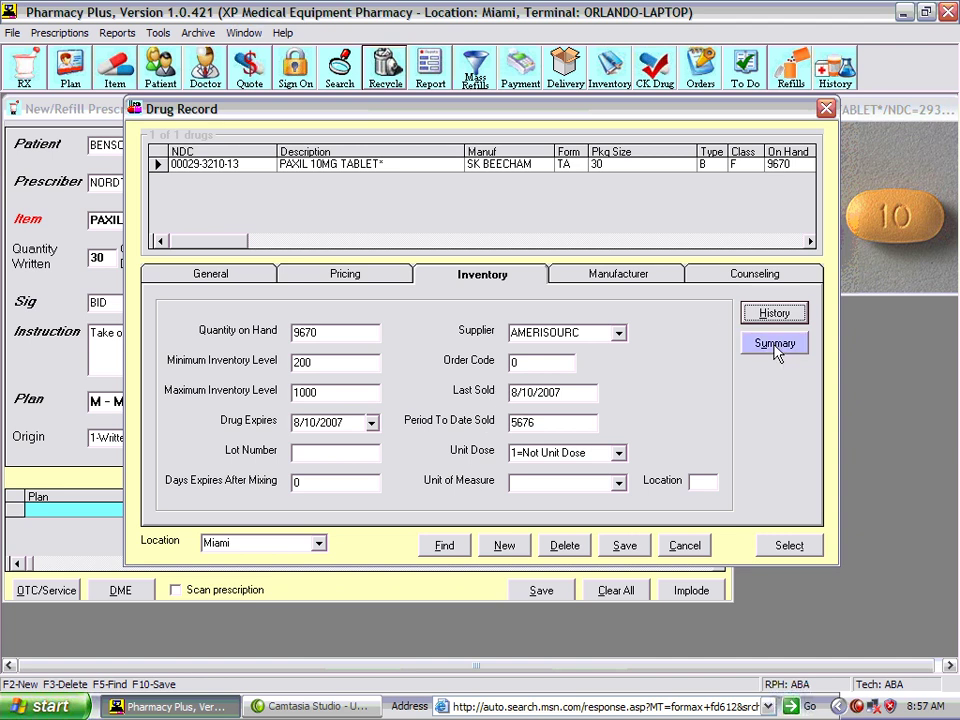
left_click(775, 344)
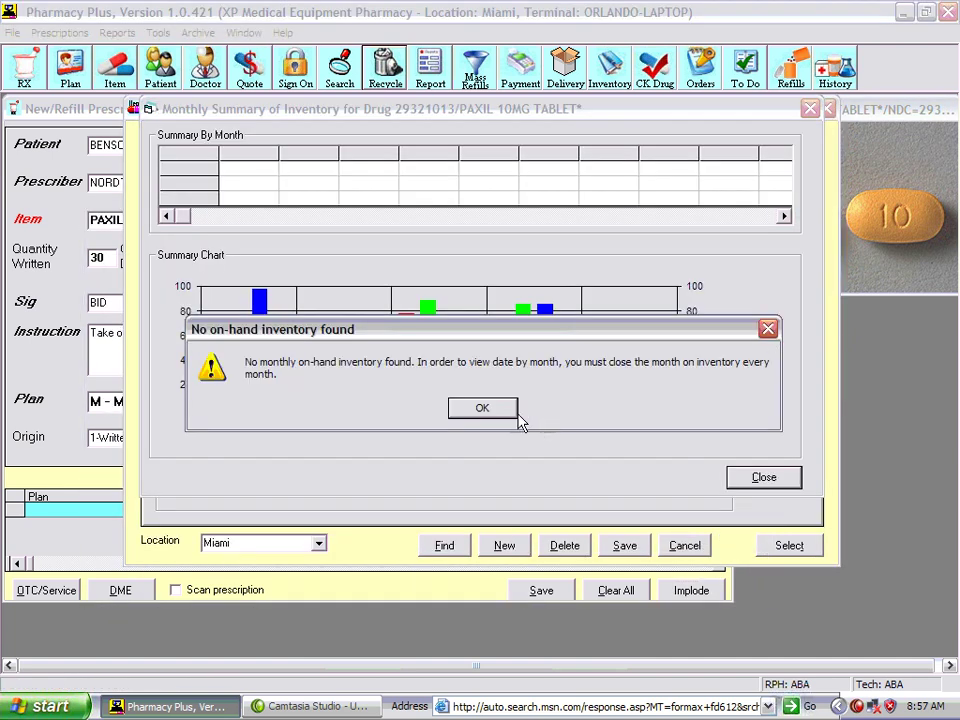
left_click(497, 413)
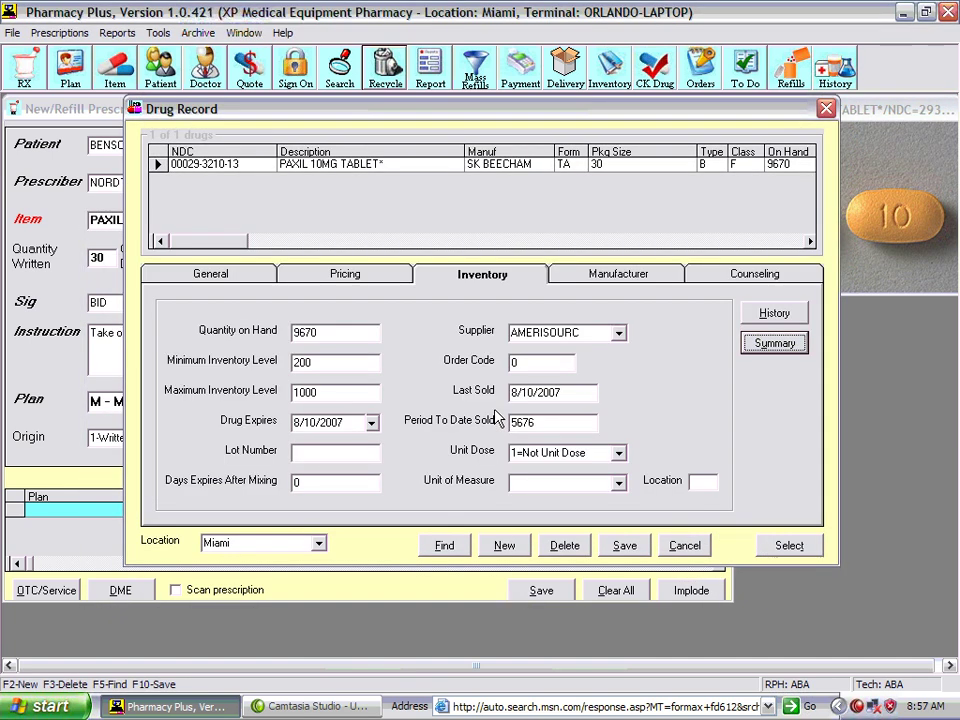
left_click(617, 276)
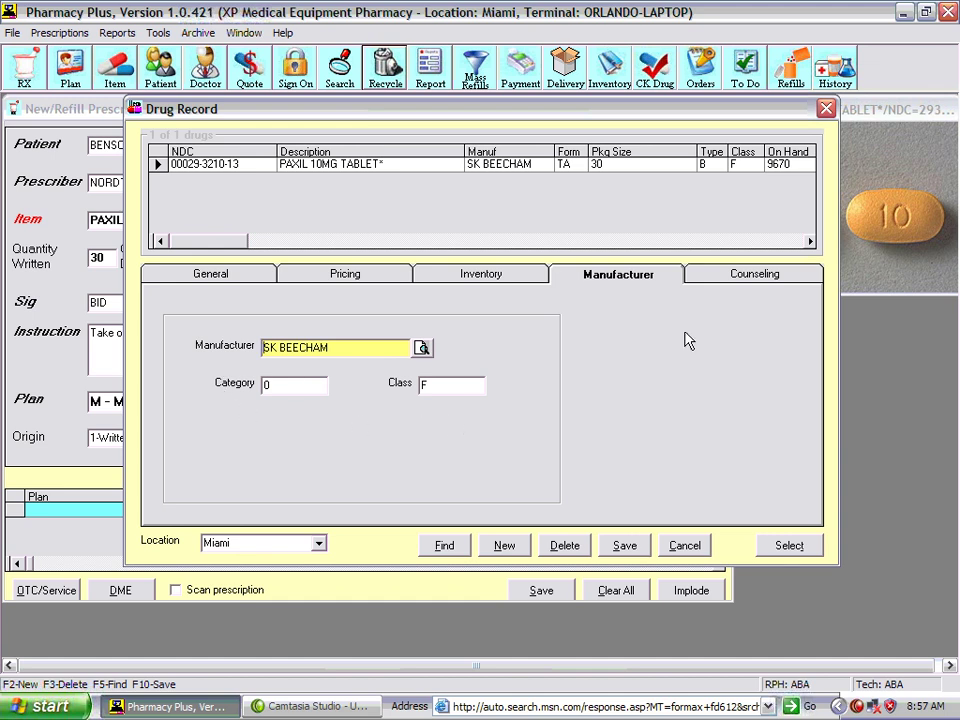
Show Paxil's counseling details and try the English monograph 046222, which isn't on file
left_click(760, 280)
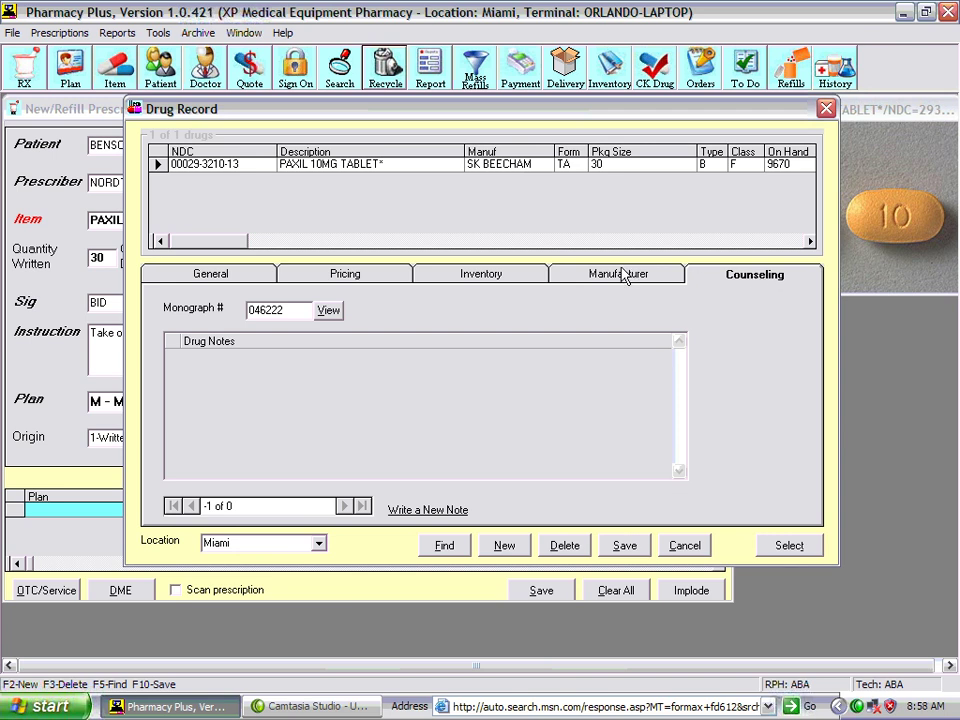
left_click(330, 313)
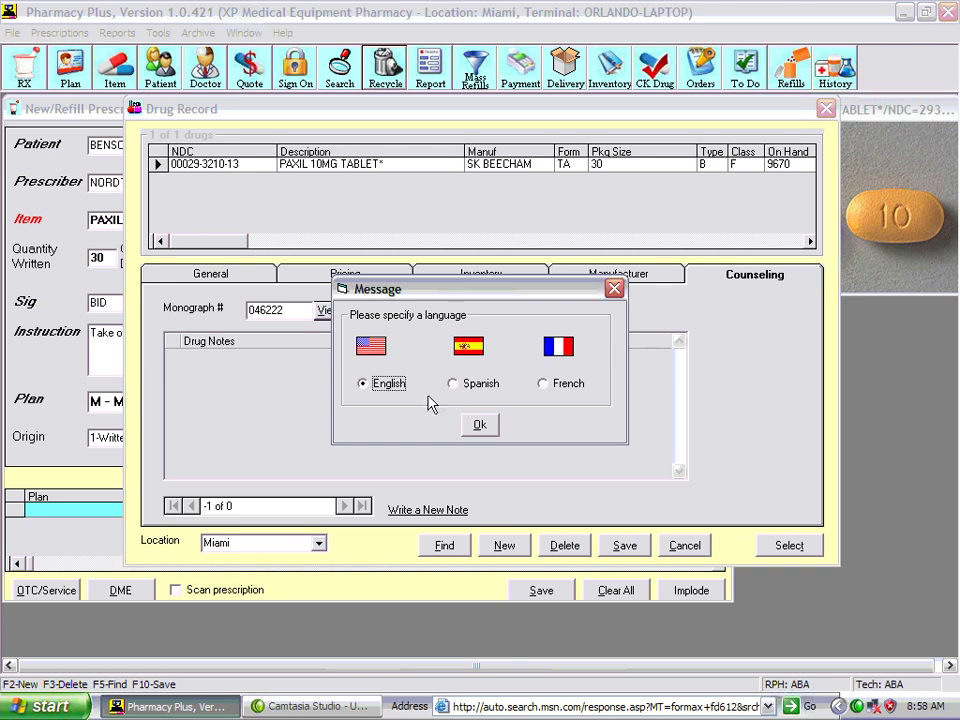
left_click(480, 426)
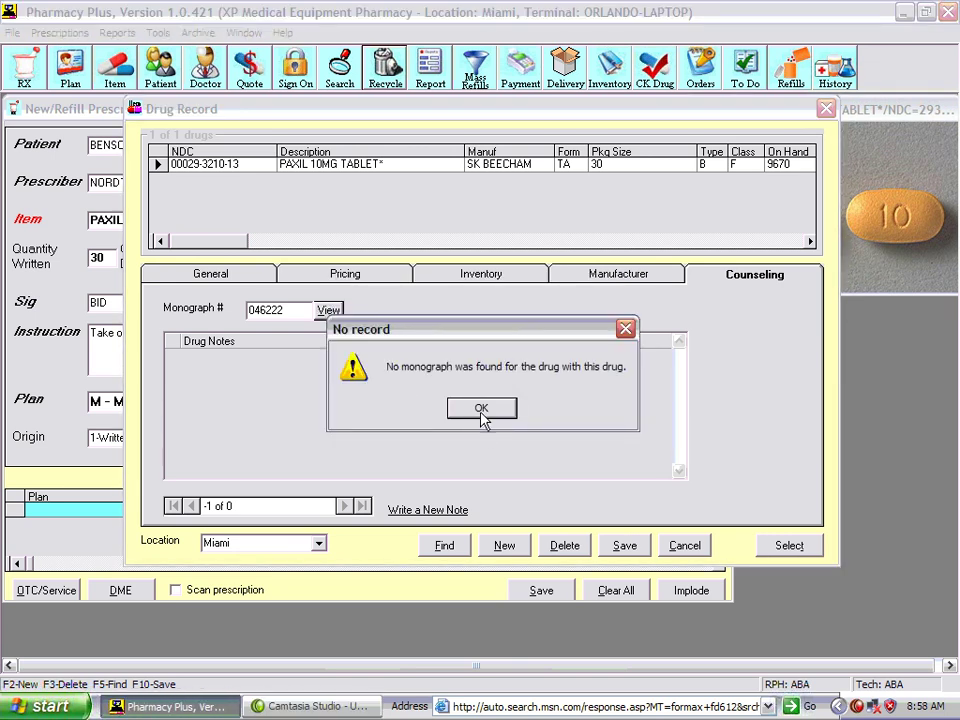
left_click(481, 411)
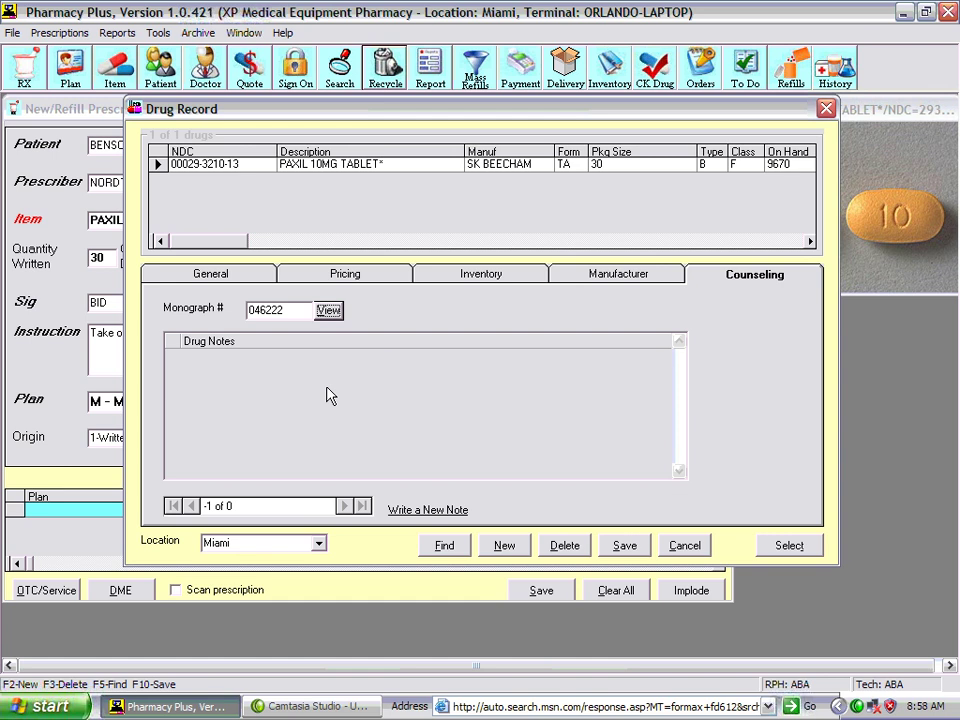
Save the Paxil drug record, then review and save the BID sig (1 per dose, 2 doses/day)
left_click(622, 546)
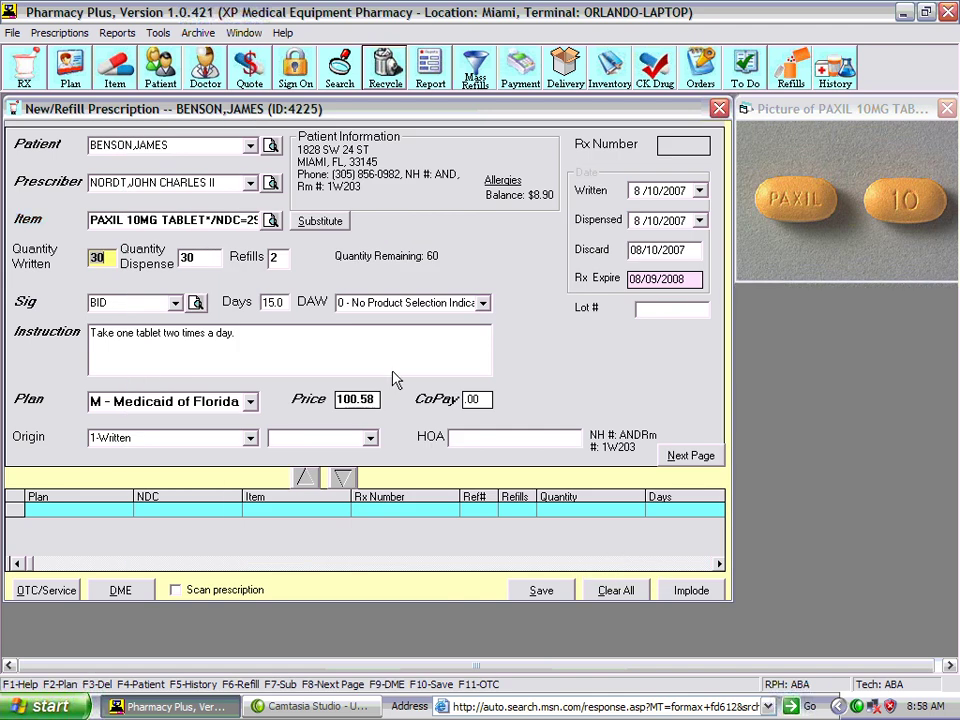
left_click(27, 306)
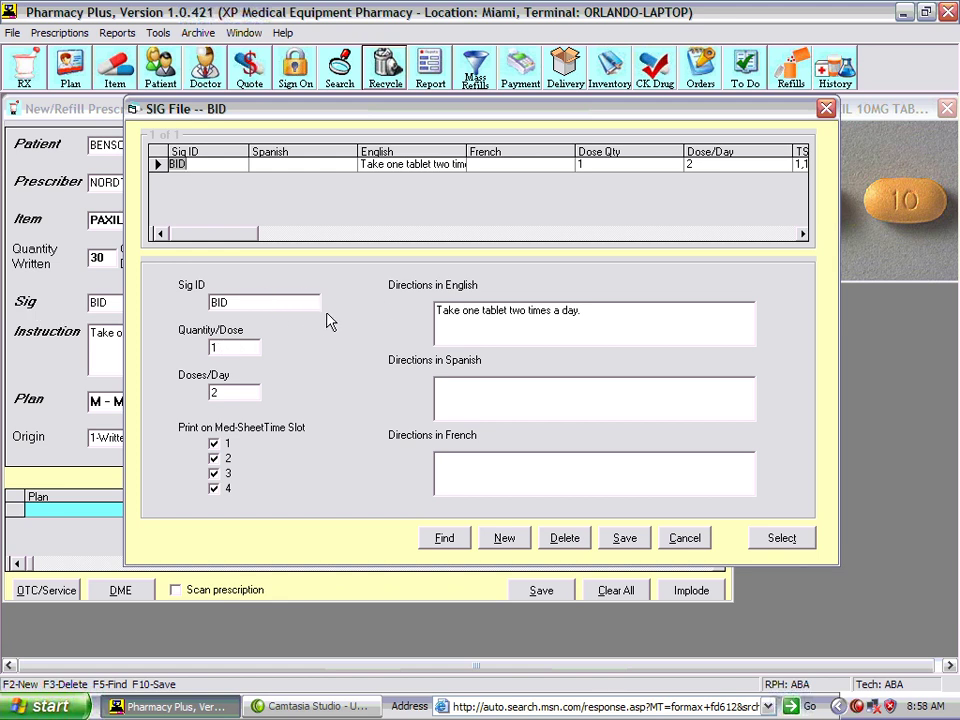
double_click(455, 316)
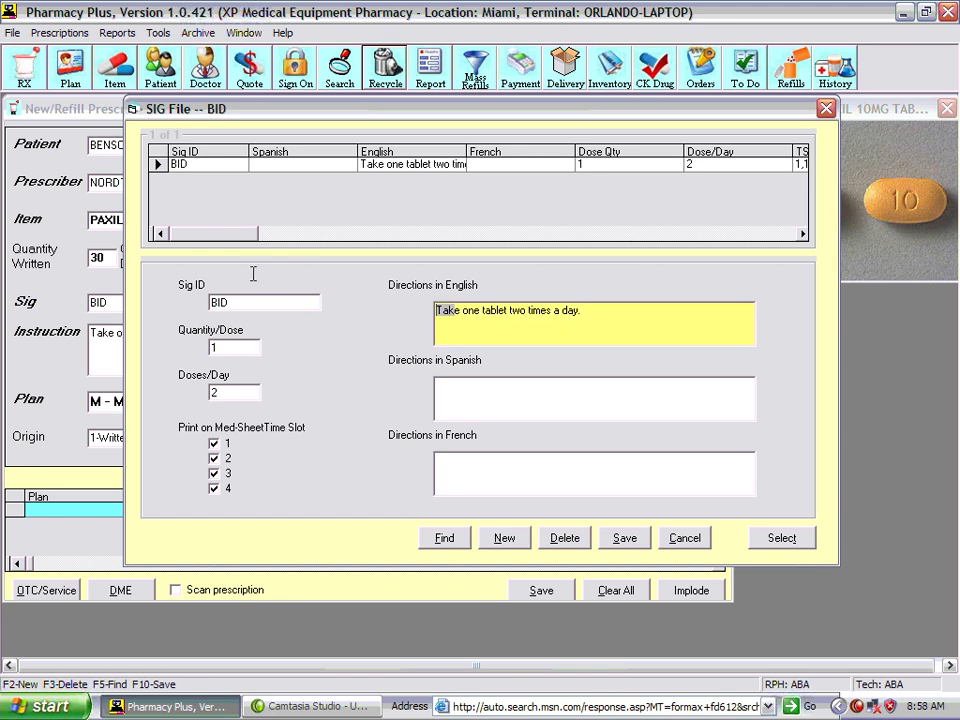
left_click(507, 311, "shift")
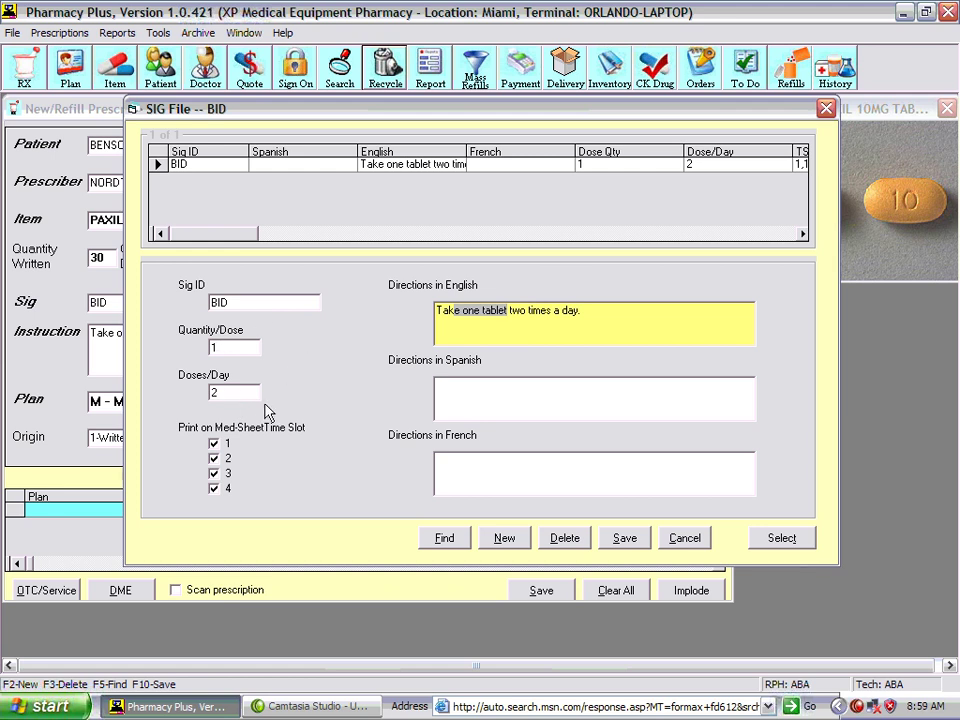
left_click(224, 347)
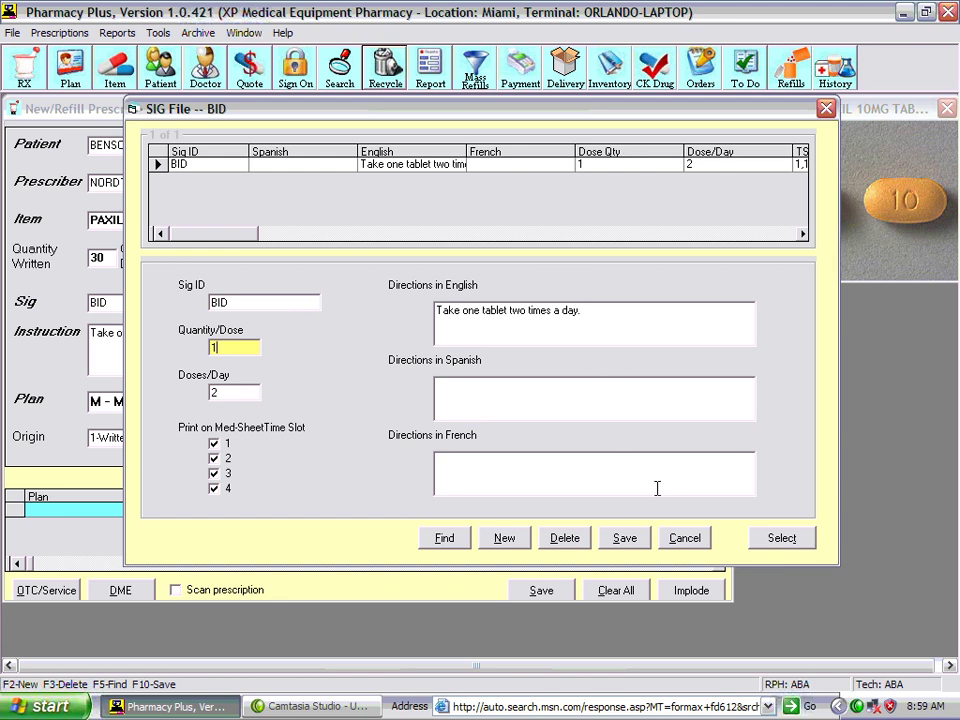
left_click(632, 538)
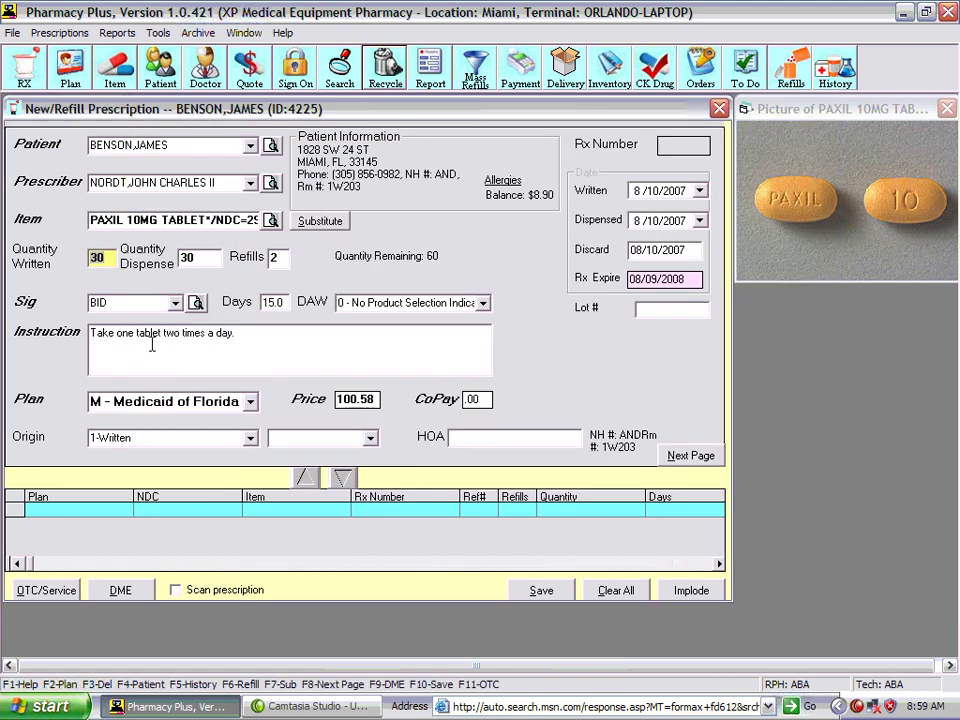
Review the Medicaid of Florida plan's description, comments, pricing, communication and cards, then cancel without saving
left_click(33, 400)
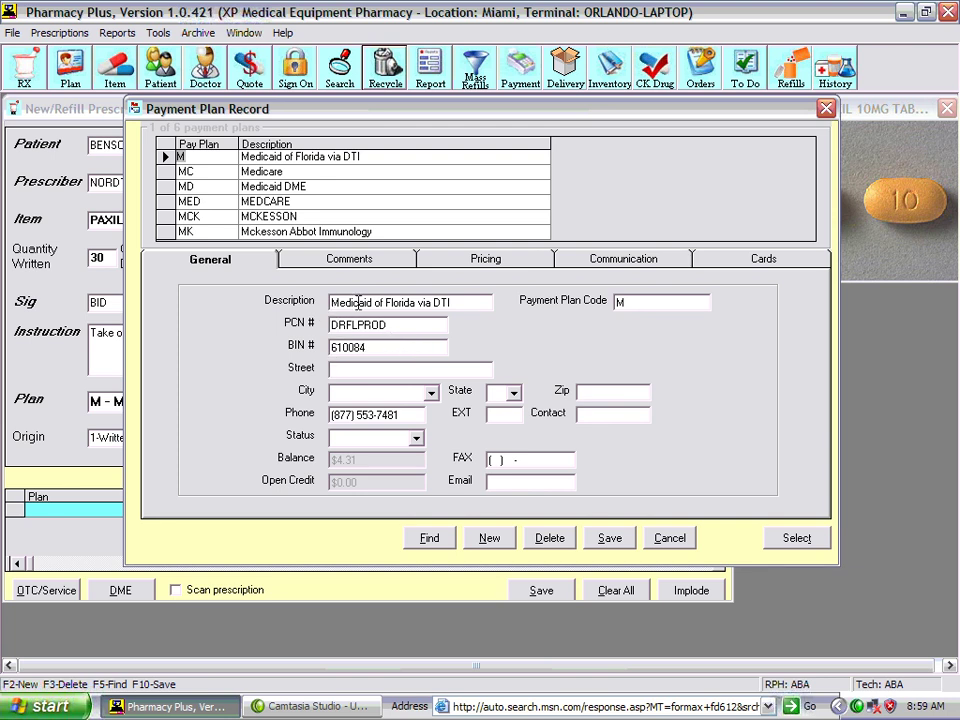
left_click(358, 302)
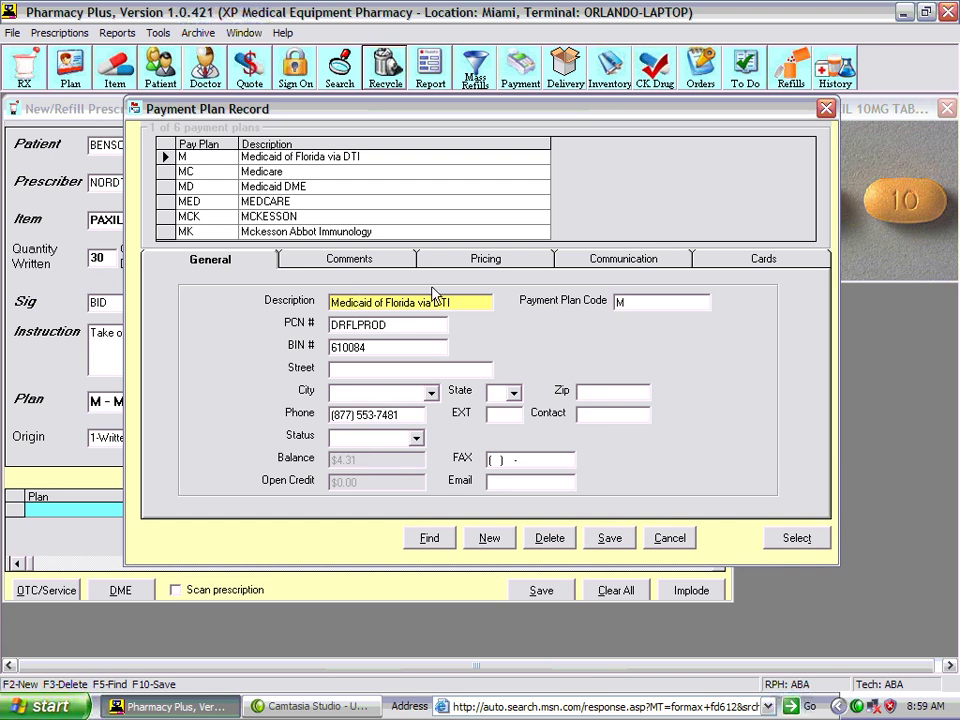
left_click(368, 260)
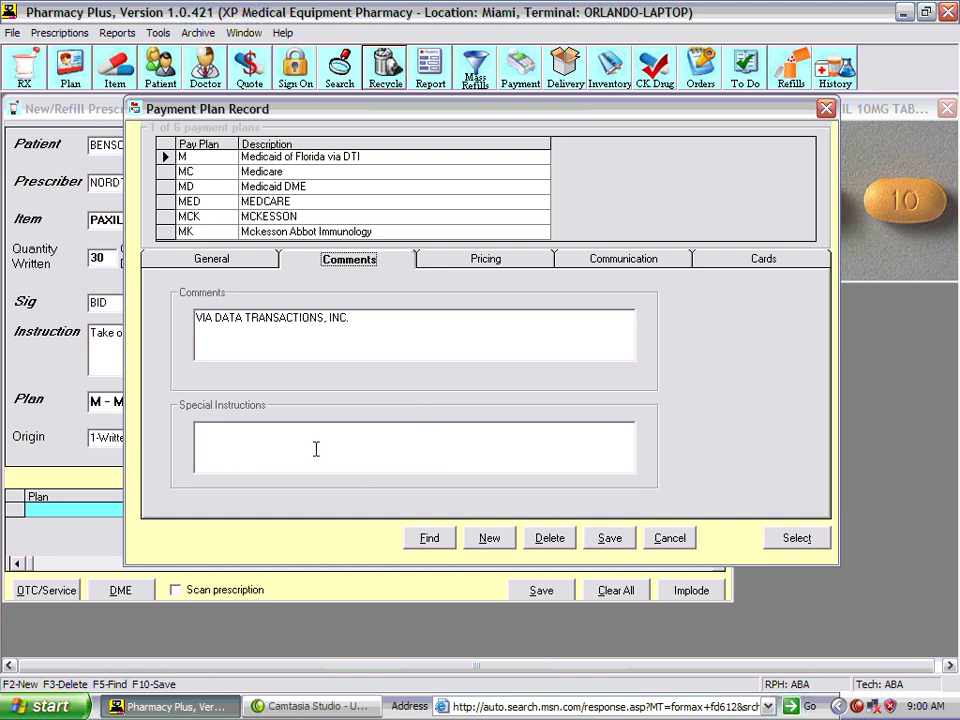
left_click(480, 260)
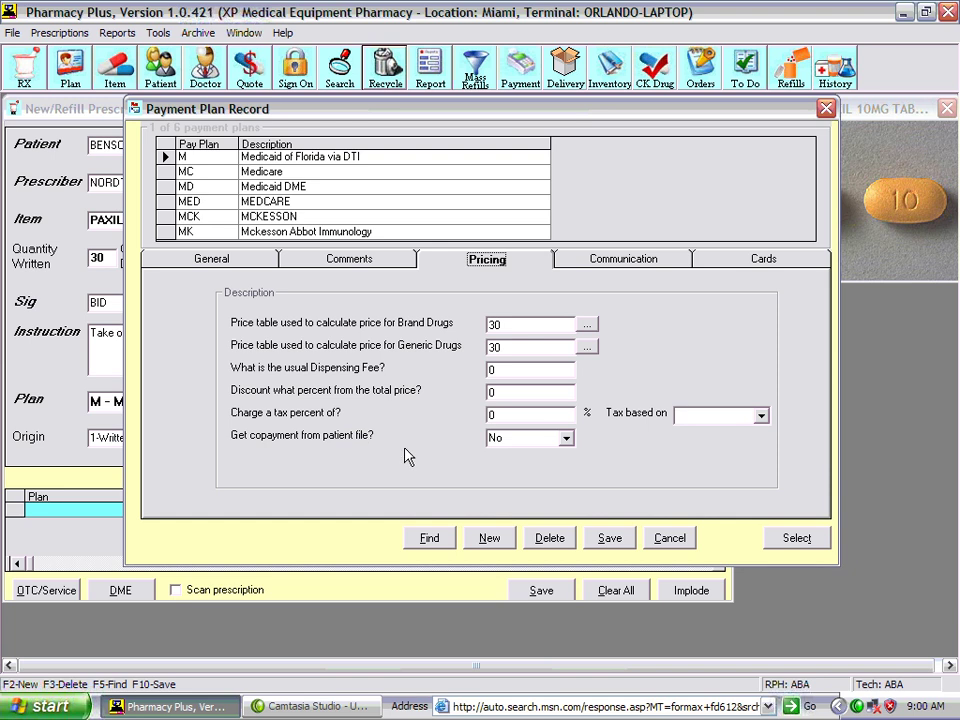
left_click(642, 265)
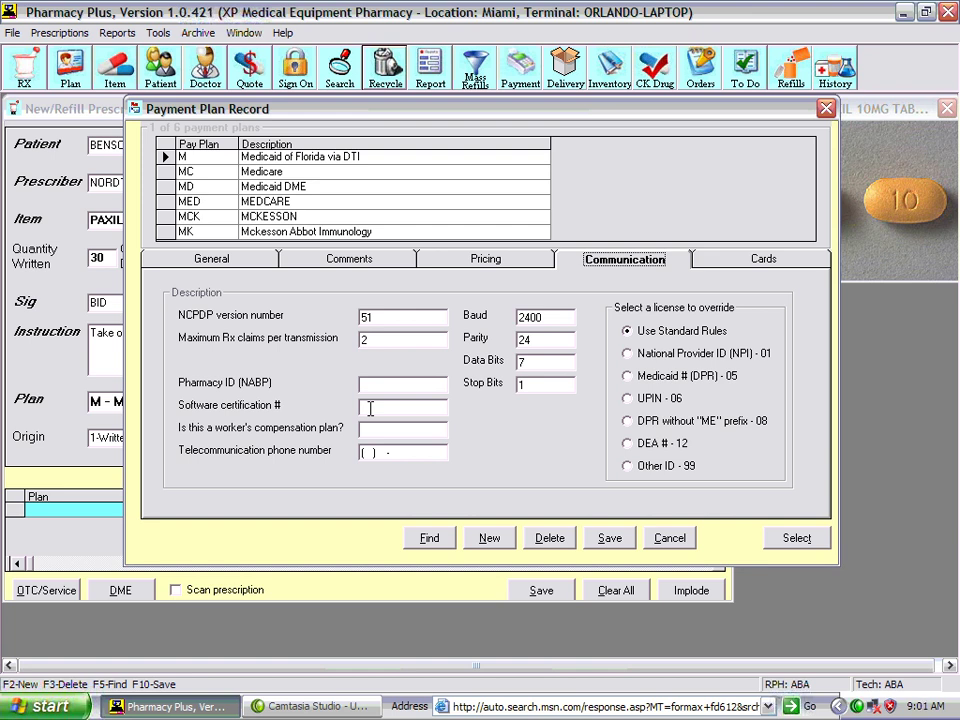
left_click(743, 262)
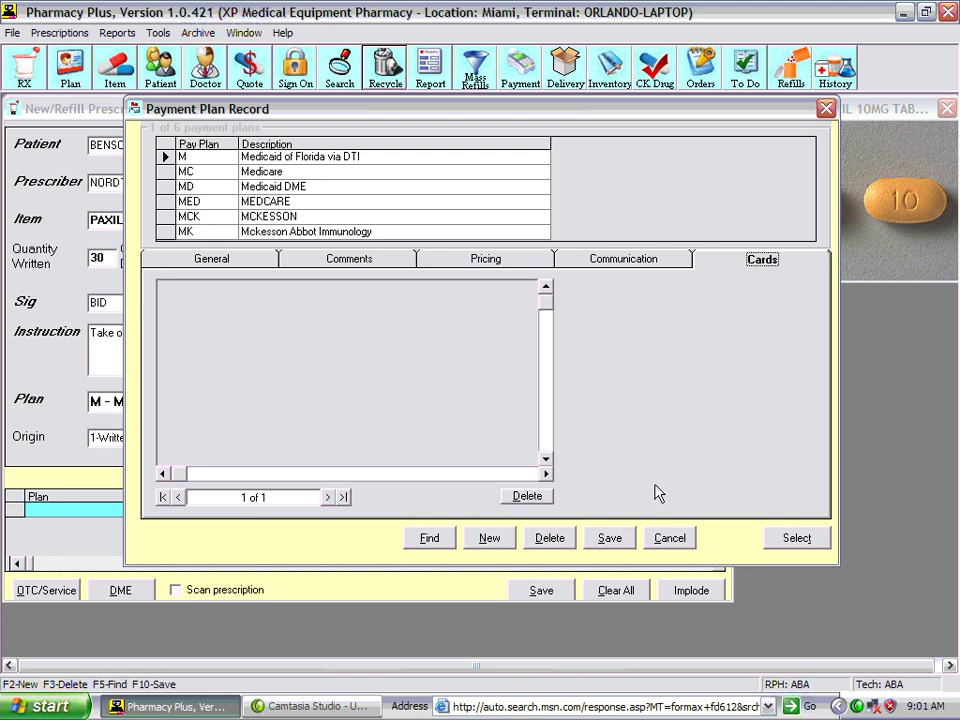
left_click(667, 540)
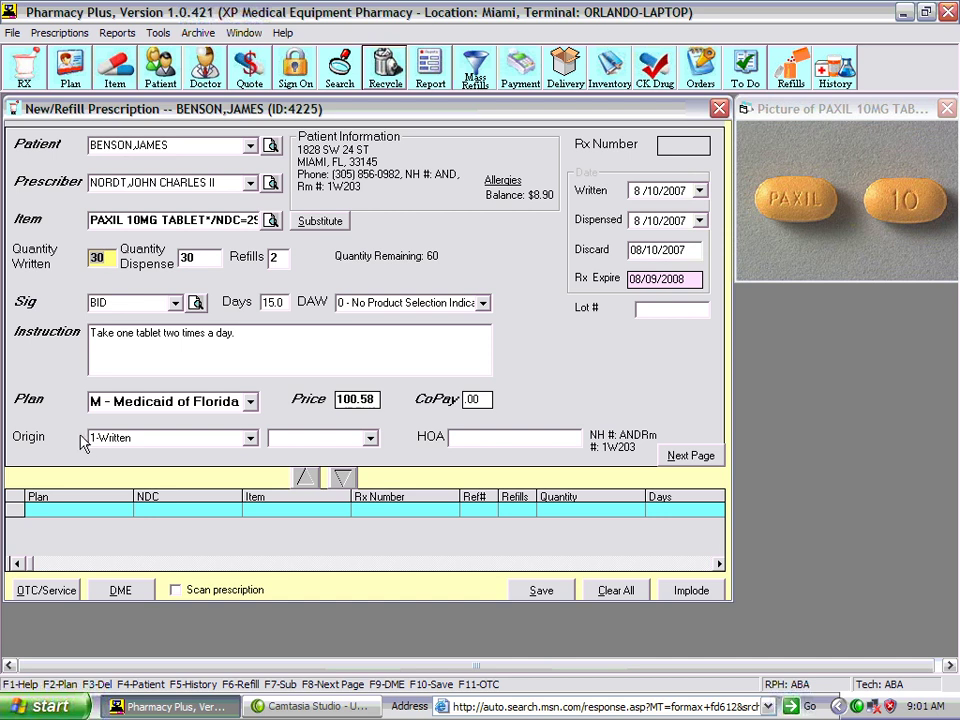
left_click(251, 441)
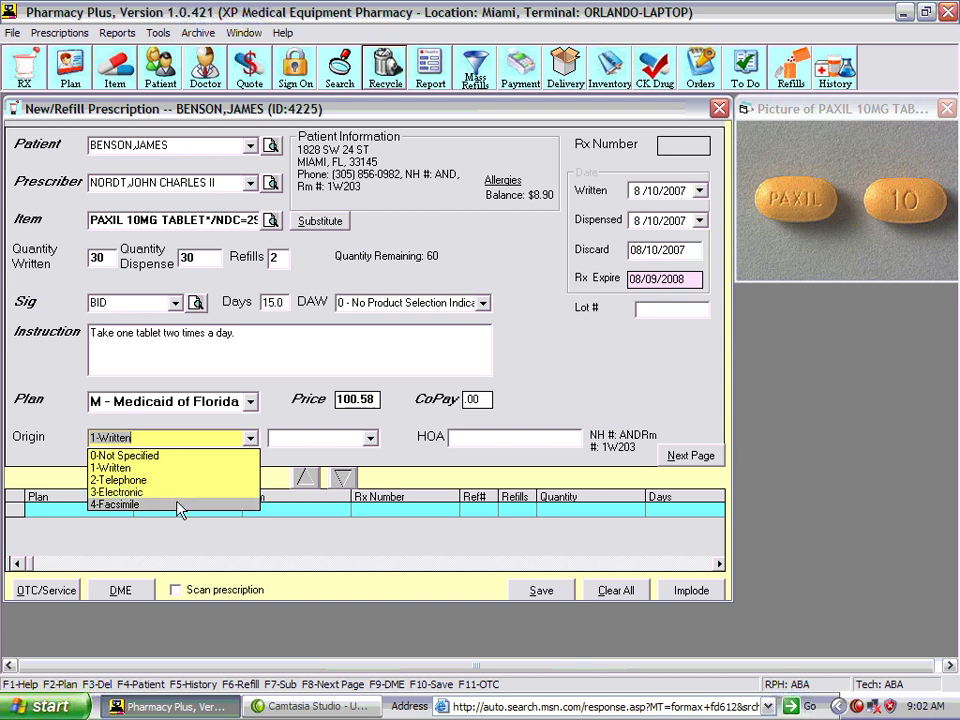
left_click(410, 430)
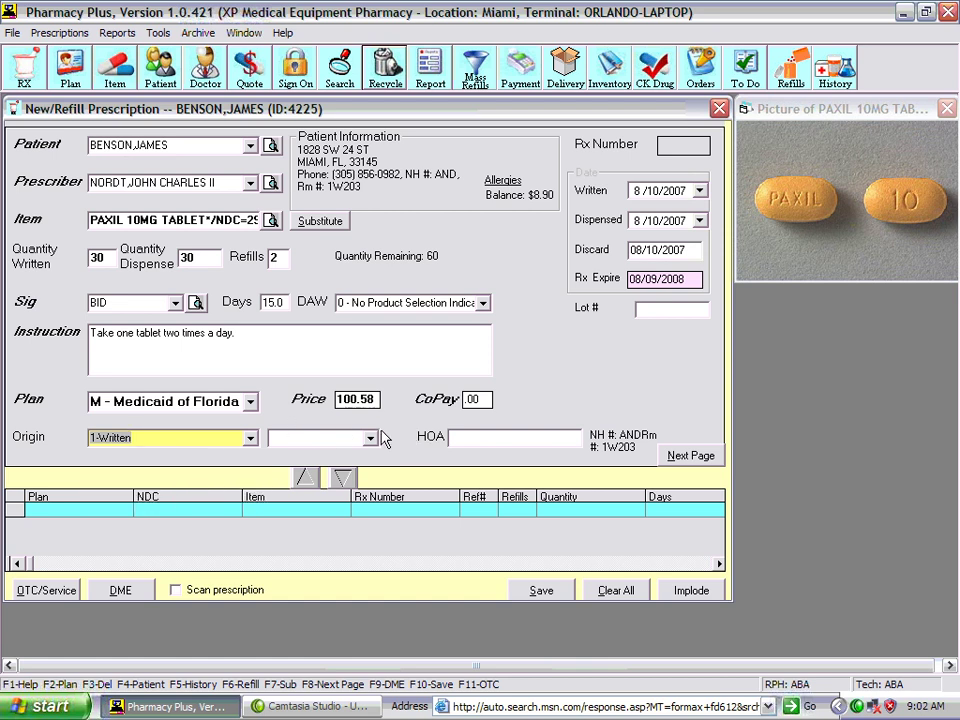
left_click(370, 438)
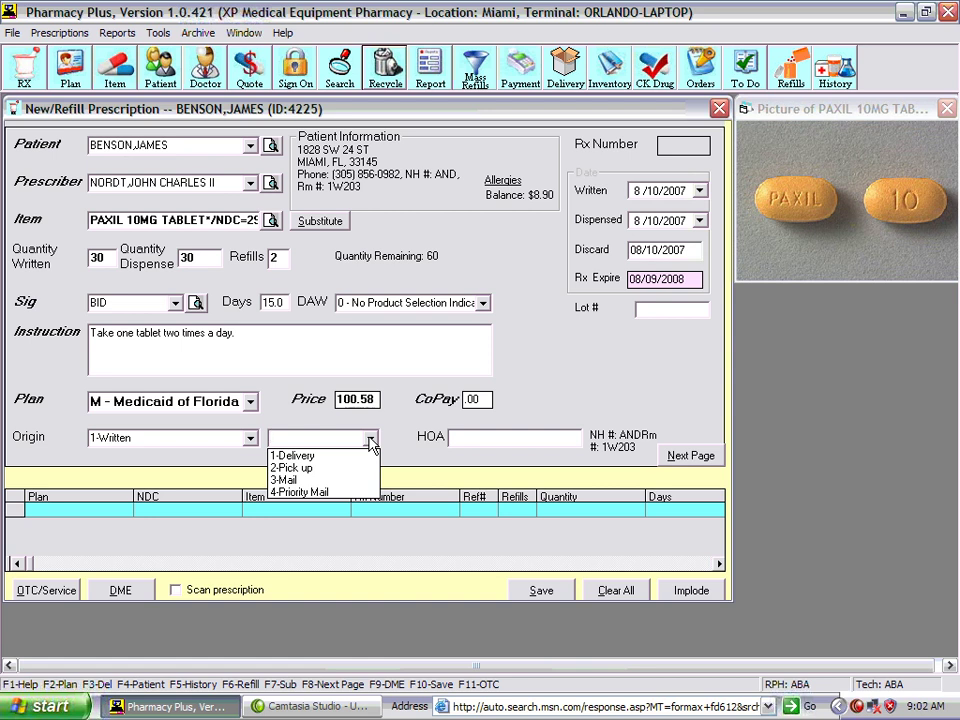
left_click(464, 439)
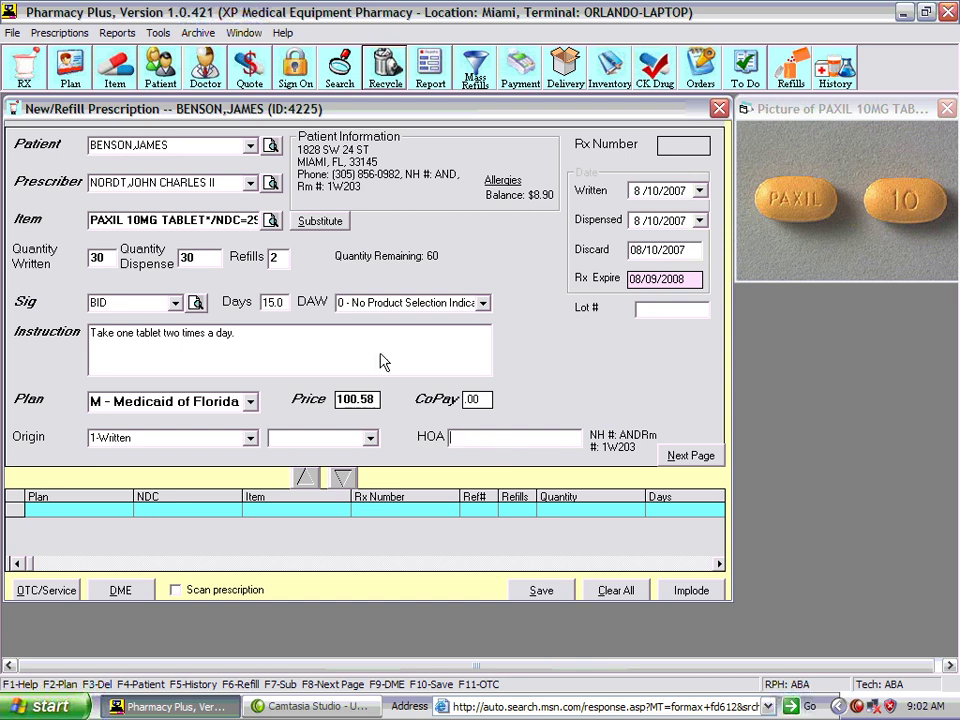
Give ANDERSON HEALTH CARE CTR default dose times 9:00AM,12:00PM,3:00PM,6:00PM, save, and close the facility record
left_click(38, 146)
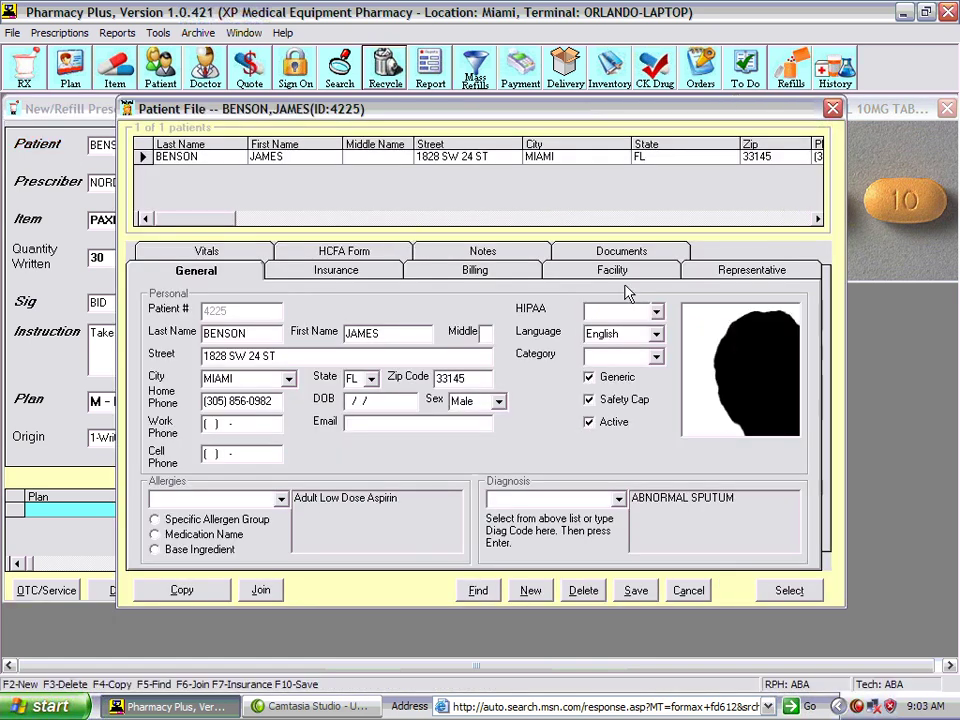
left_click(612, 272)
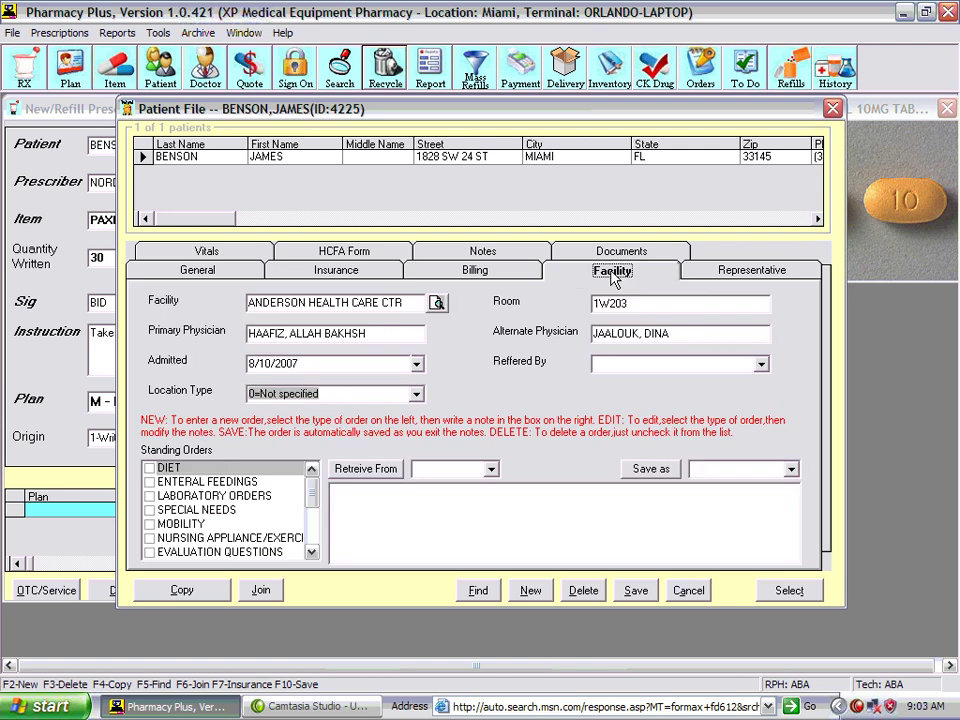
left_click(437, 305)
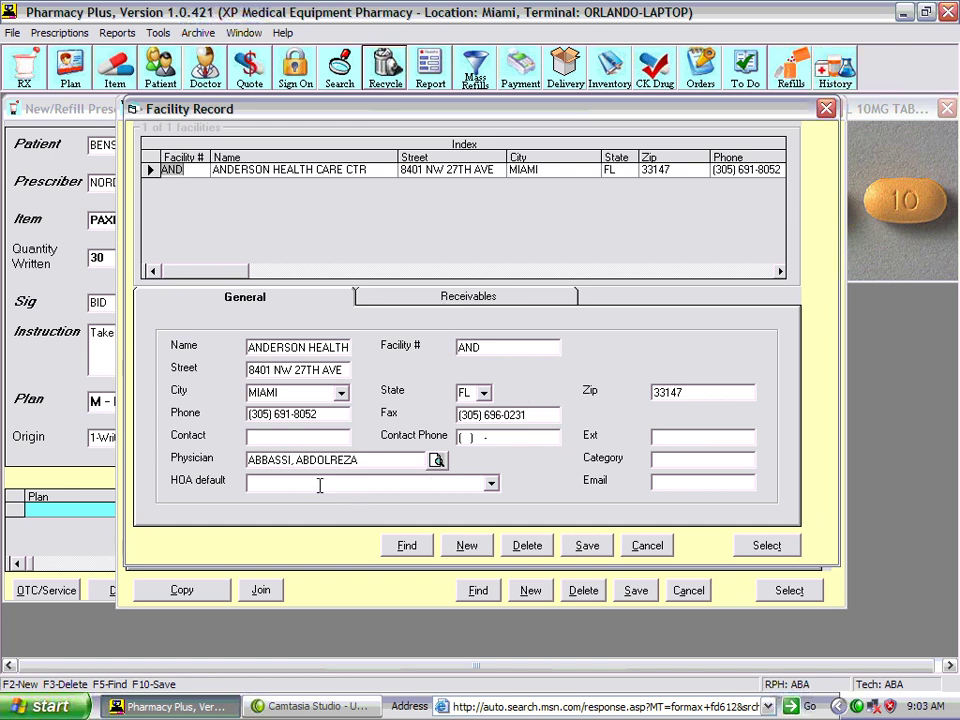
left_click(492, 485)
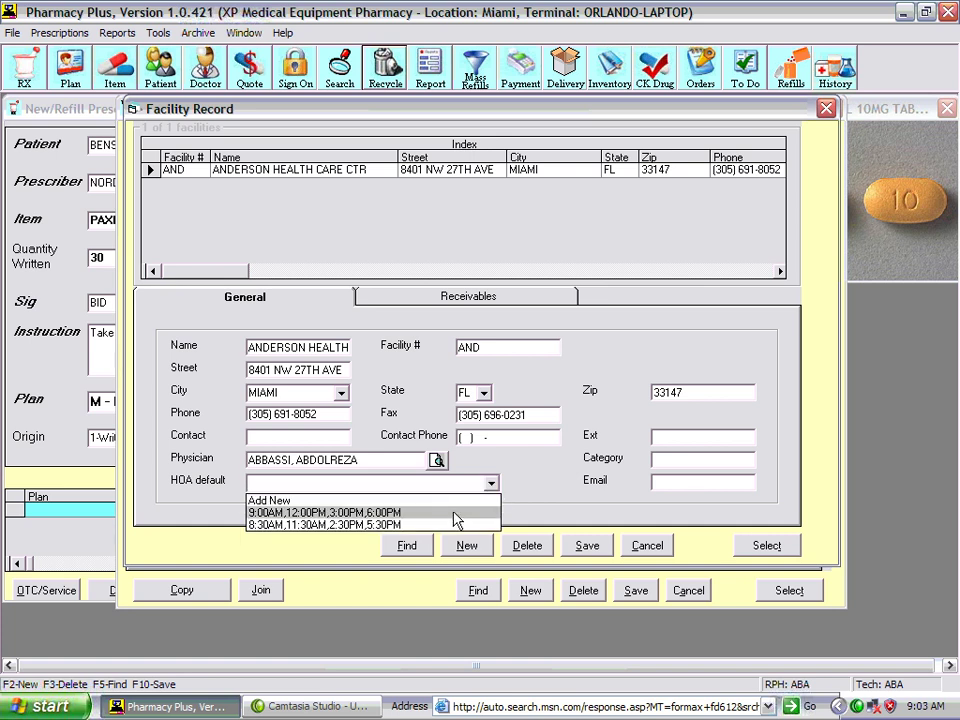
left_click(455, 513)
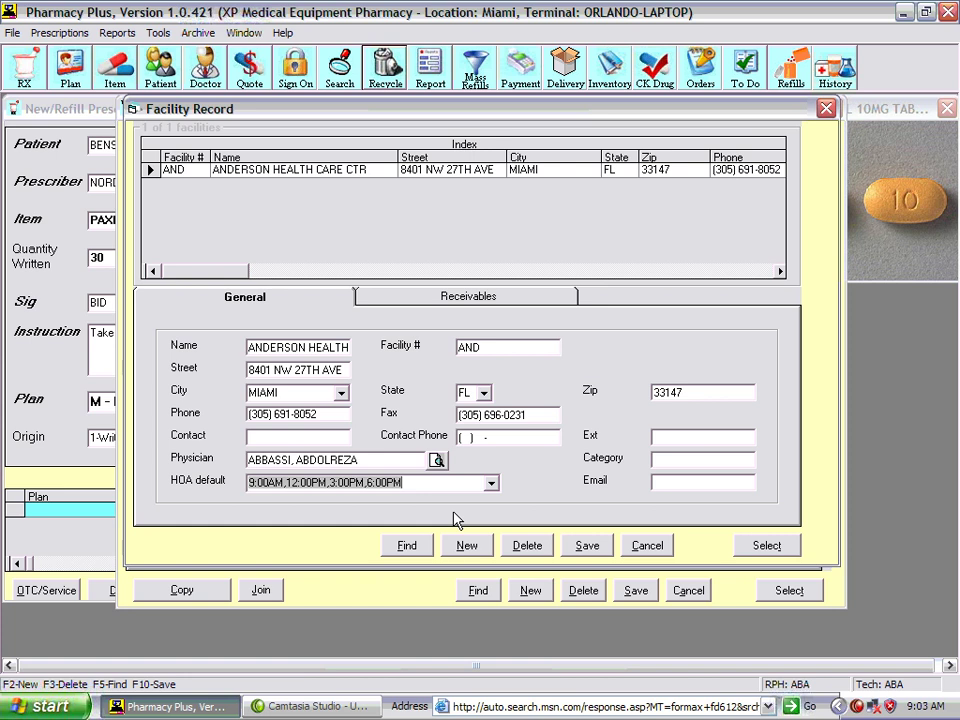
left_click(594, 550)
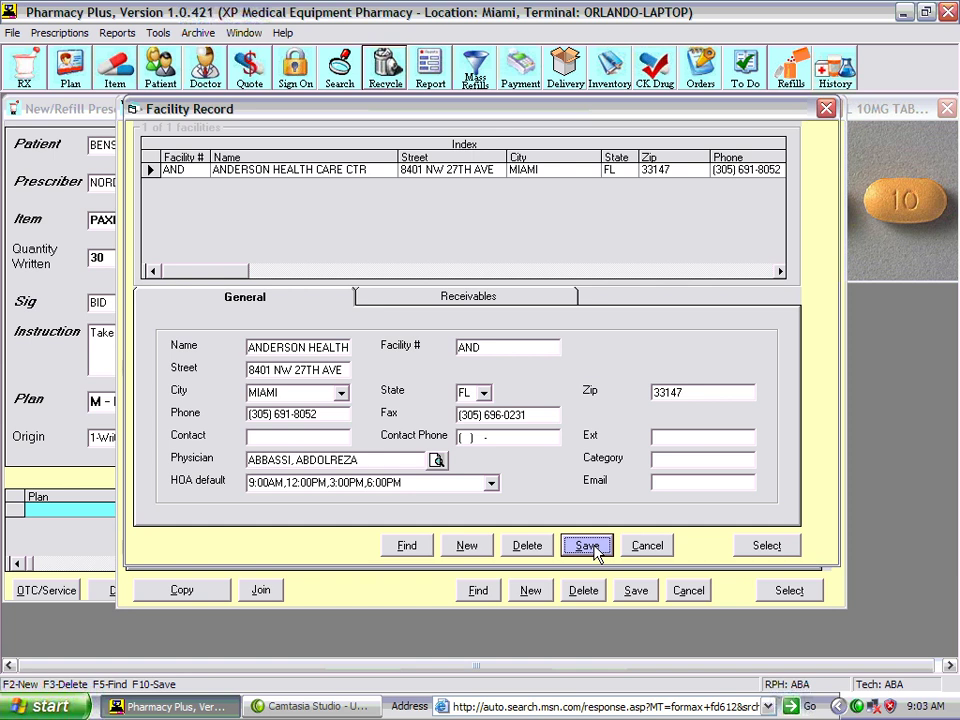
left_click(647, 545)
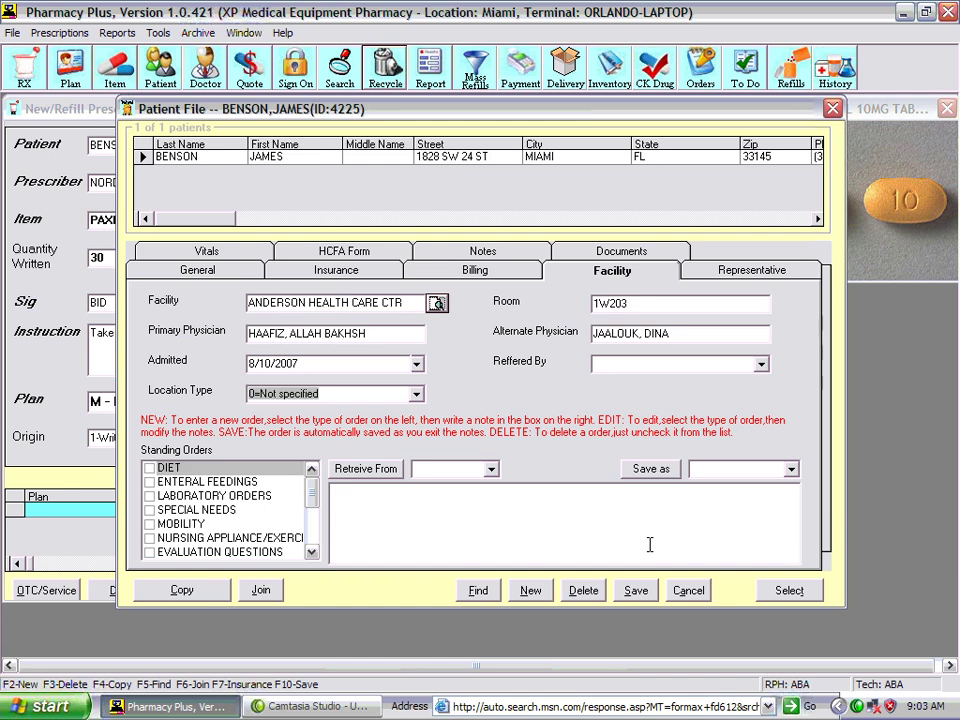
Save the patient file to return to the Paxil prescription with the facility's HOA times
left_click(636, 590)
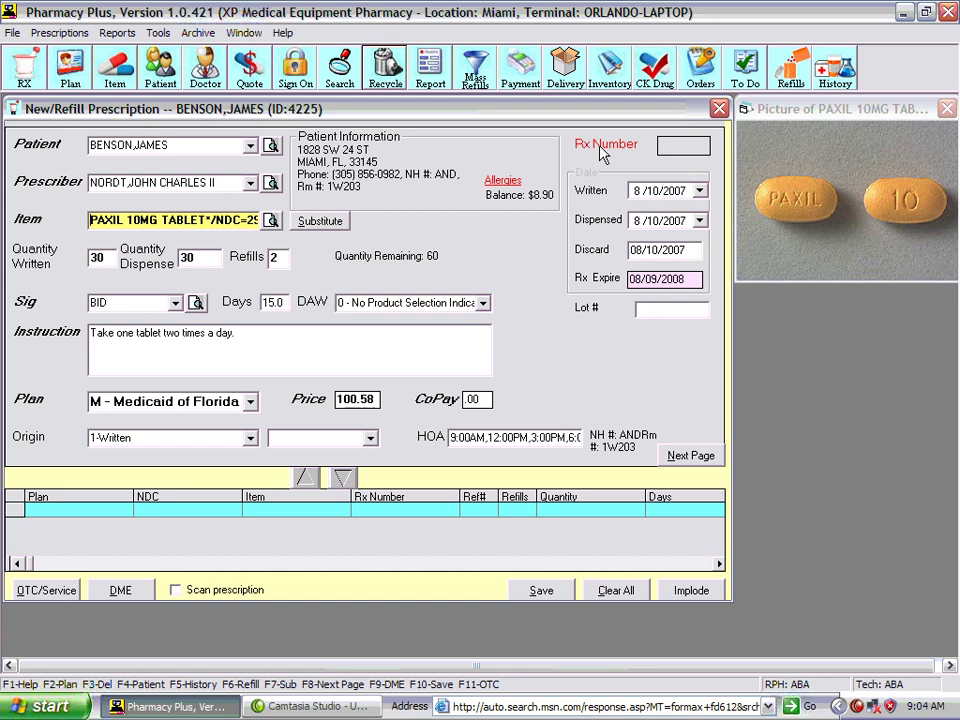
Enter the prescription's Rx number in the Rx Number field
left_click(601, 146)
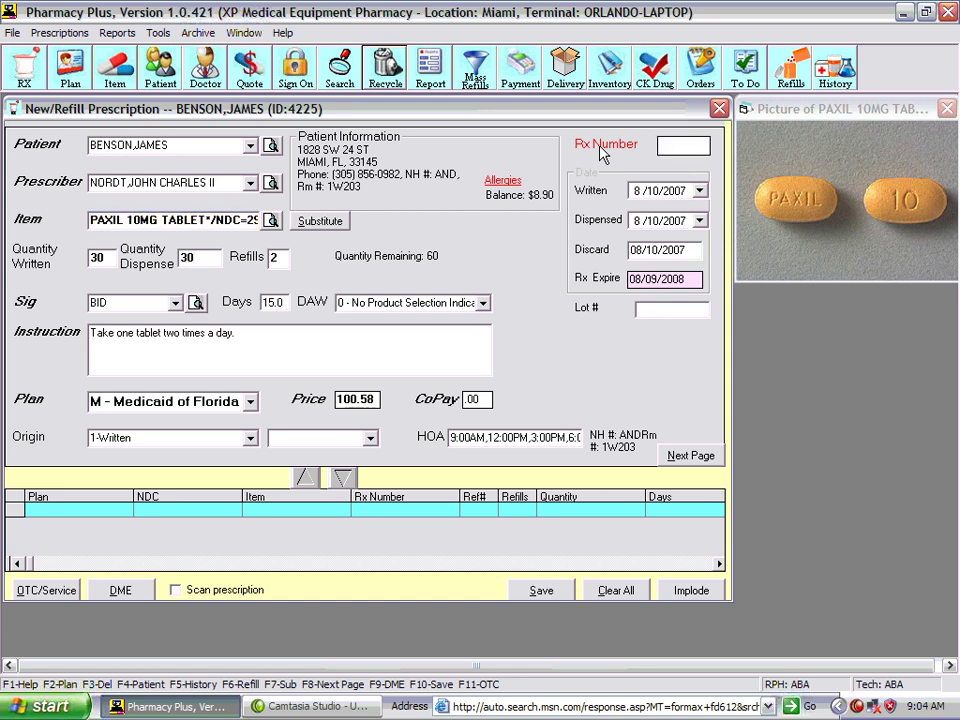
Save the prescription with transmitting and printing both turned off
left_click(541, 591)
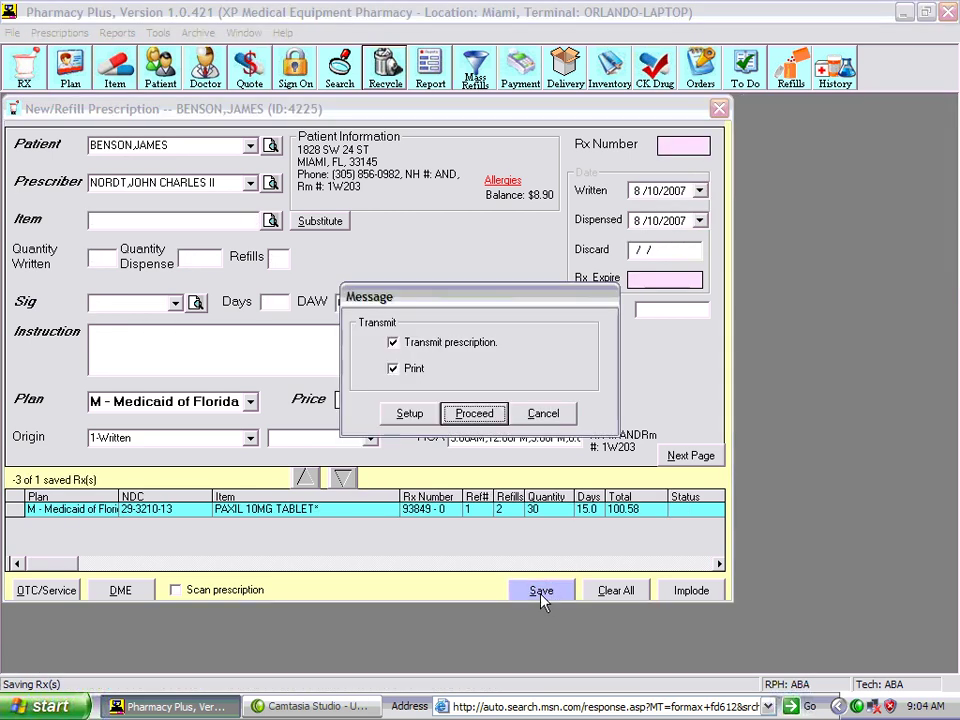
left_click(392, 343)
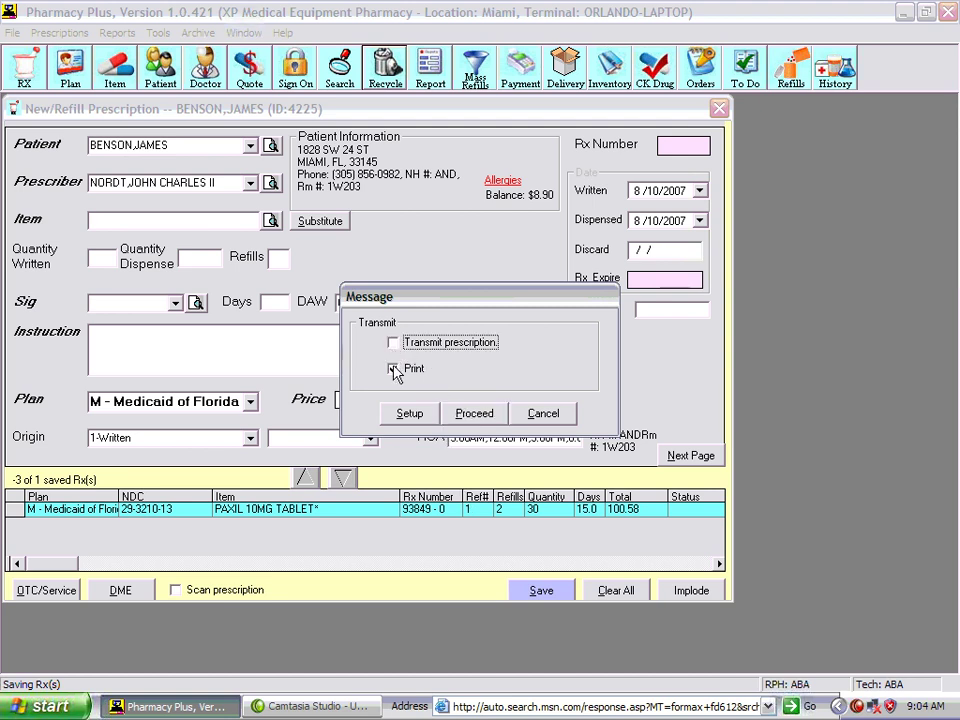
left_click(394, 370)
left_click(485, 418)
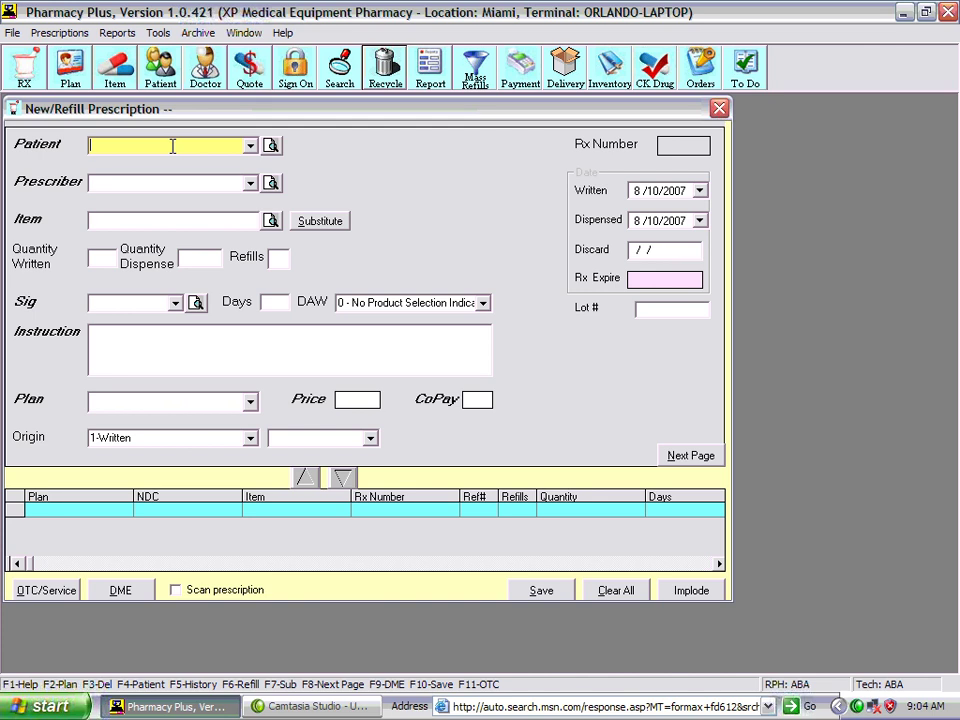
Look up patients by the typed first name and pick the wanted patient from the Patient File list
left_click(172, 146)
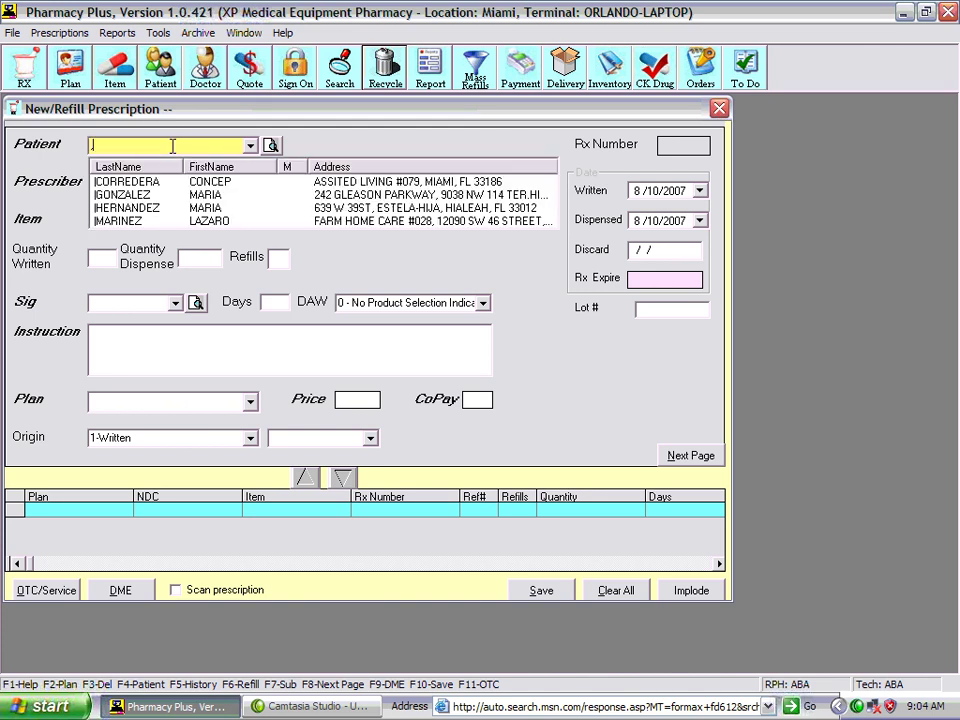
type("JAMES")
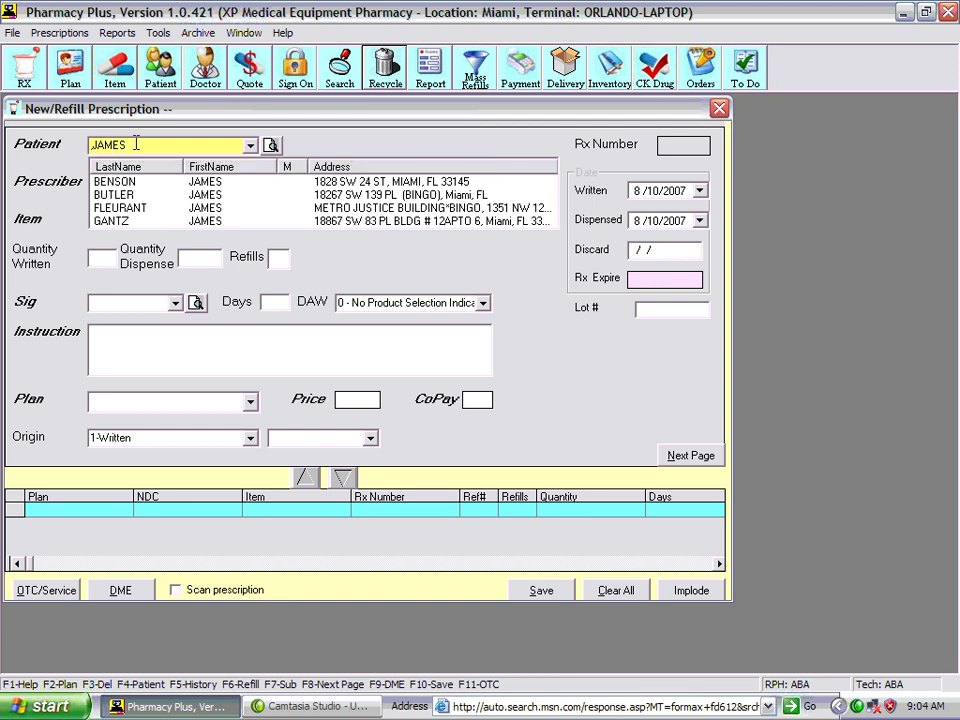
key("Return")
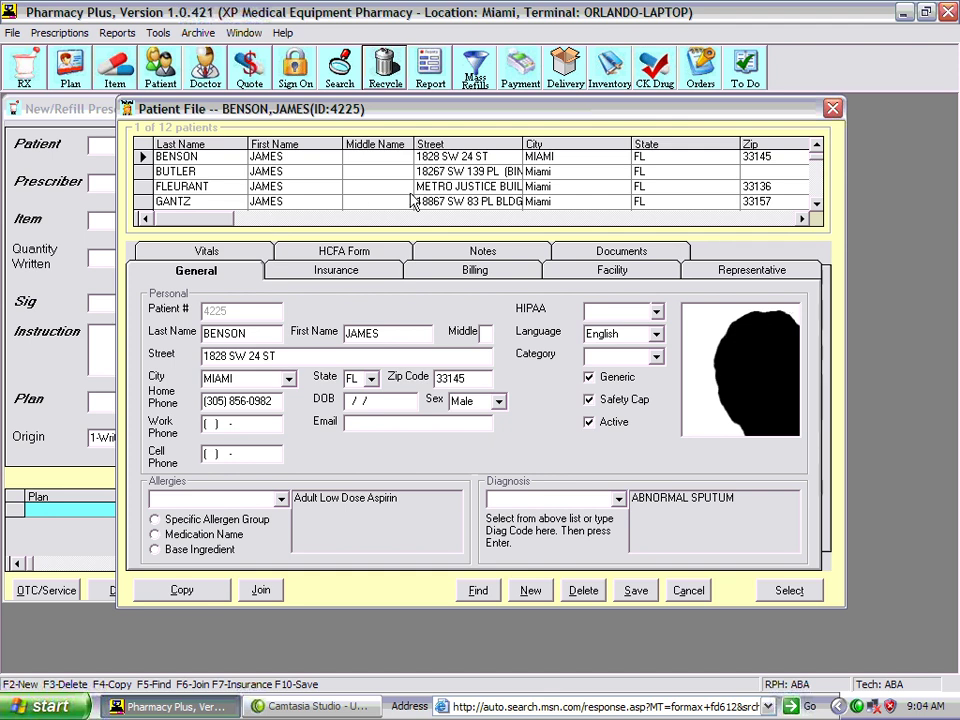
left_click(817, 208)
left_click(817, 208)
left_click(817, 208)
left_click(817, 208)
left_click(817, 208)
left_click(817, 208)
left_click(817, 208)
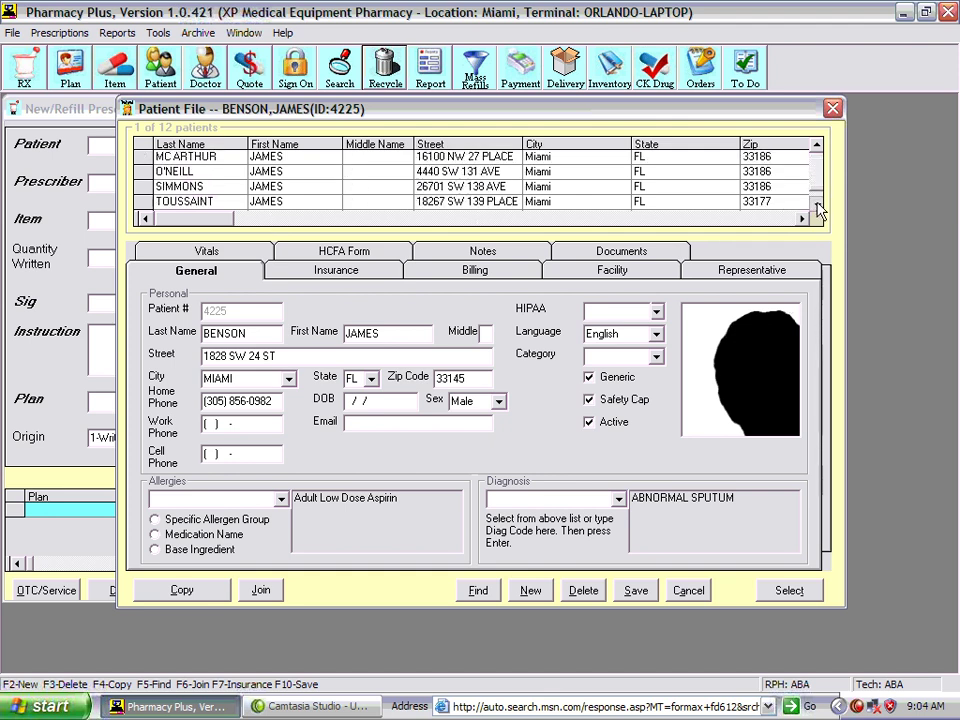
left_click(817, 208)
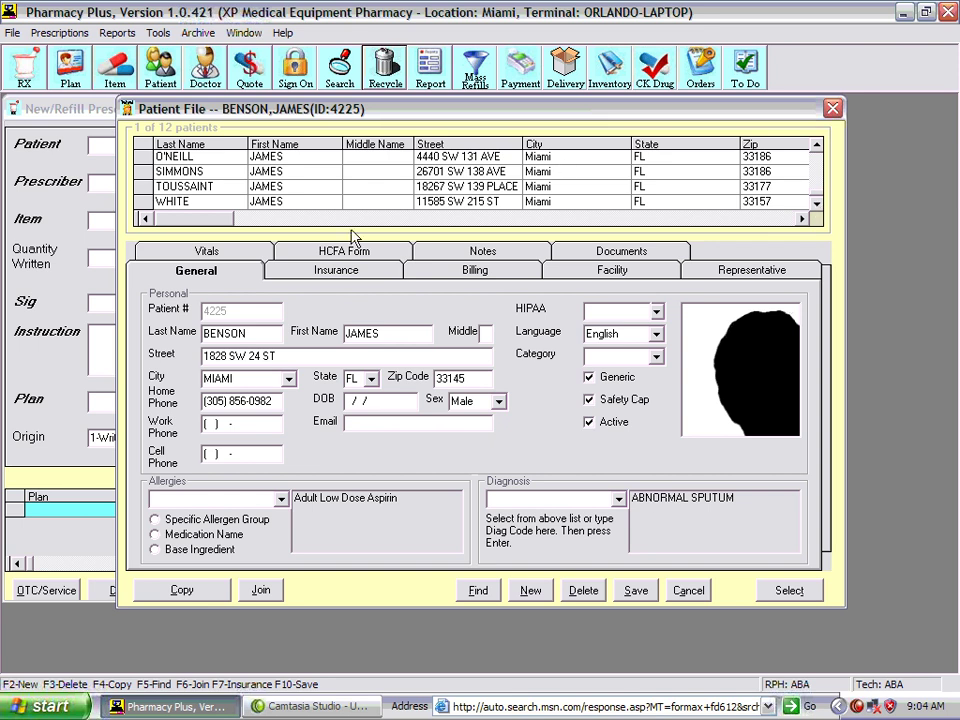
double_click(144, 187)
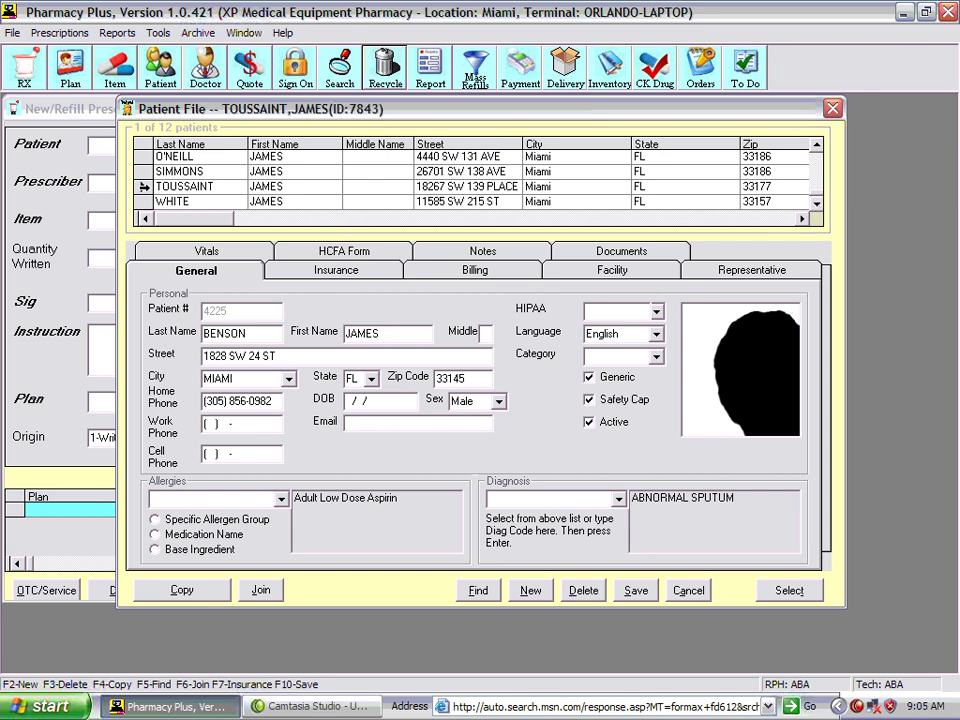
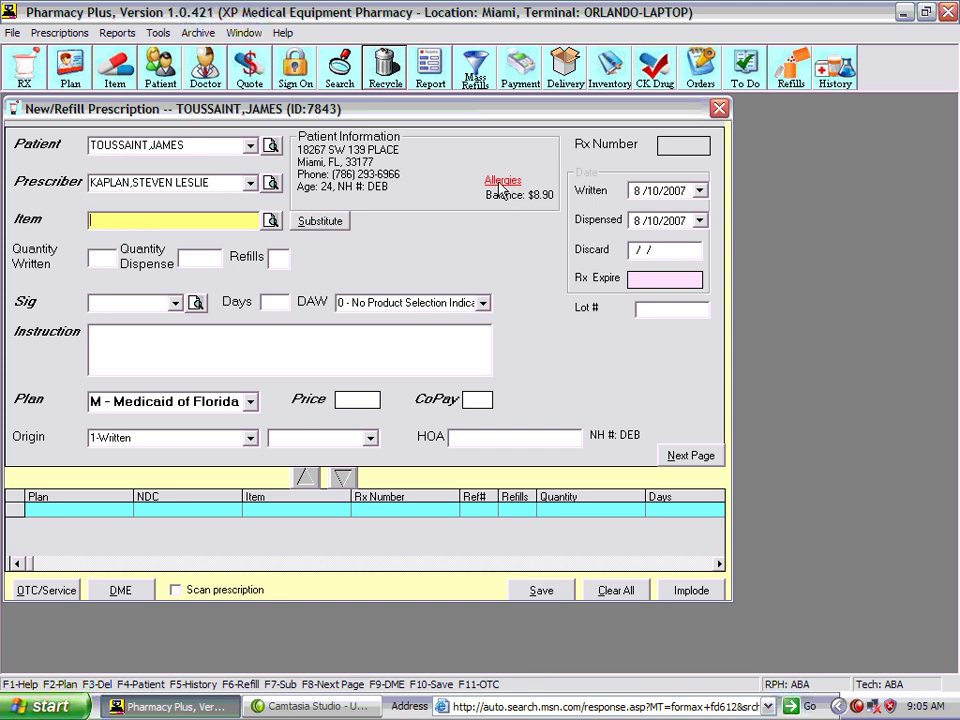
Review the patient's file for allergies, close it unchanged, and toggle the scan prescription option
left_click(500, 186)
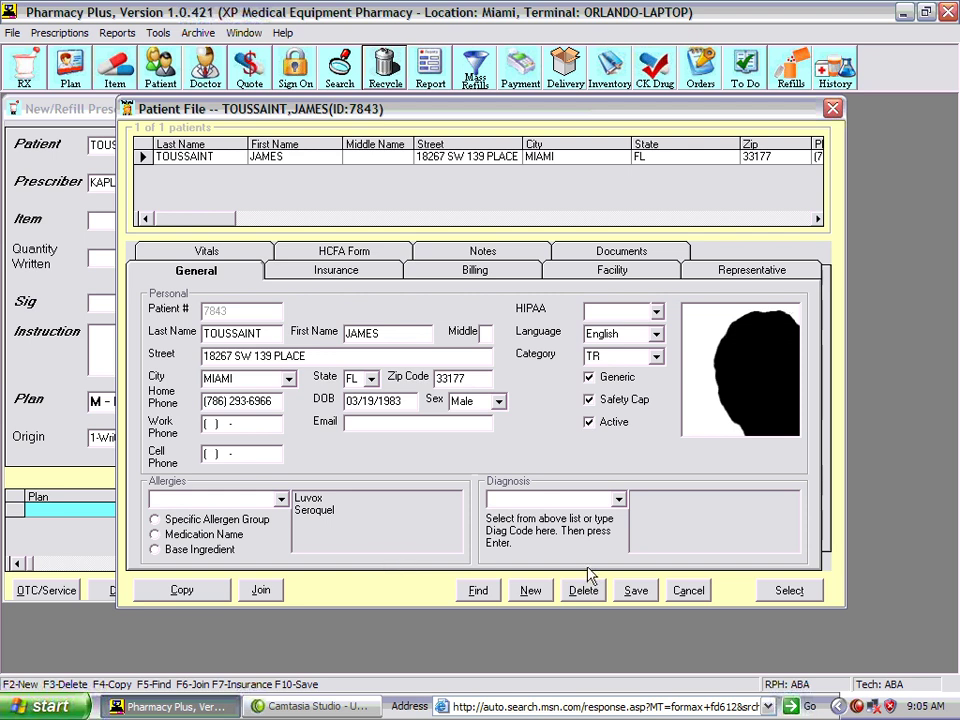
left_click(692, 591)
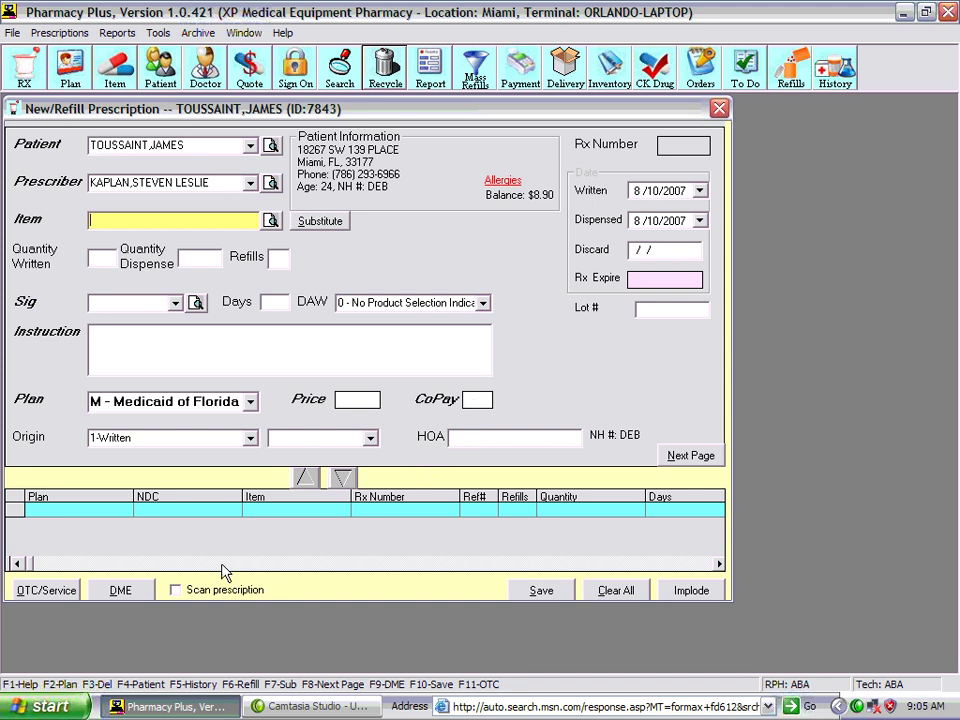
left_click(176, 591)
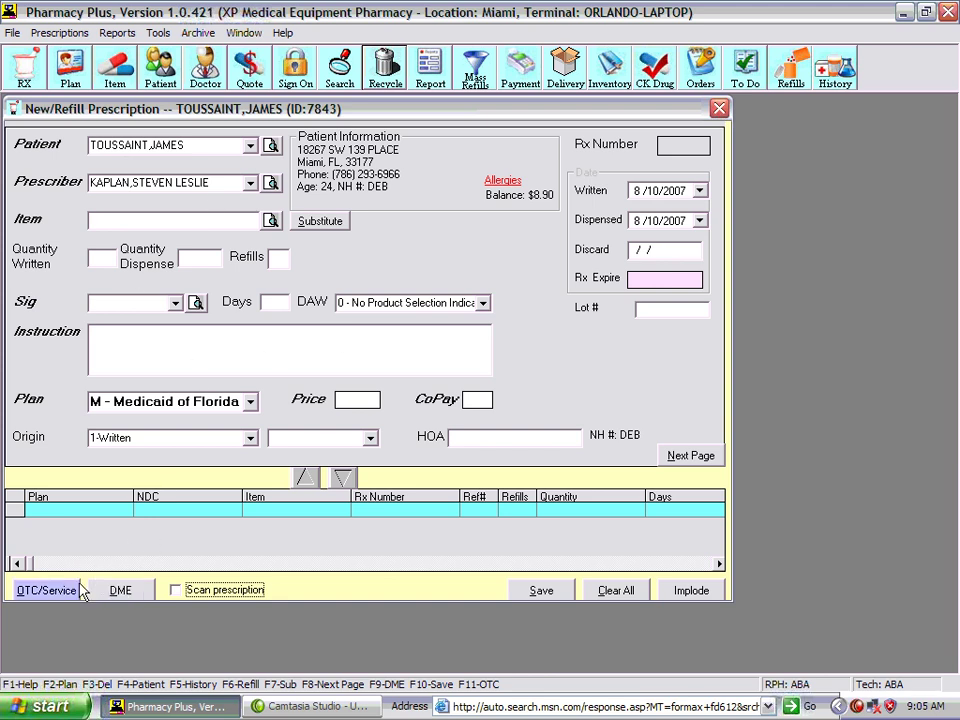
Start an OTC sale and try ALLERGEN EAR, which is rejected as not an OTC item
left_click(40, 590)
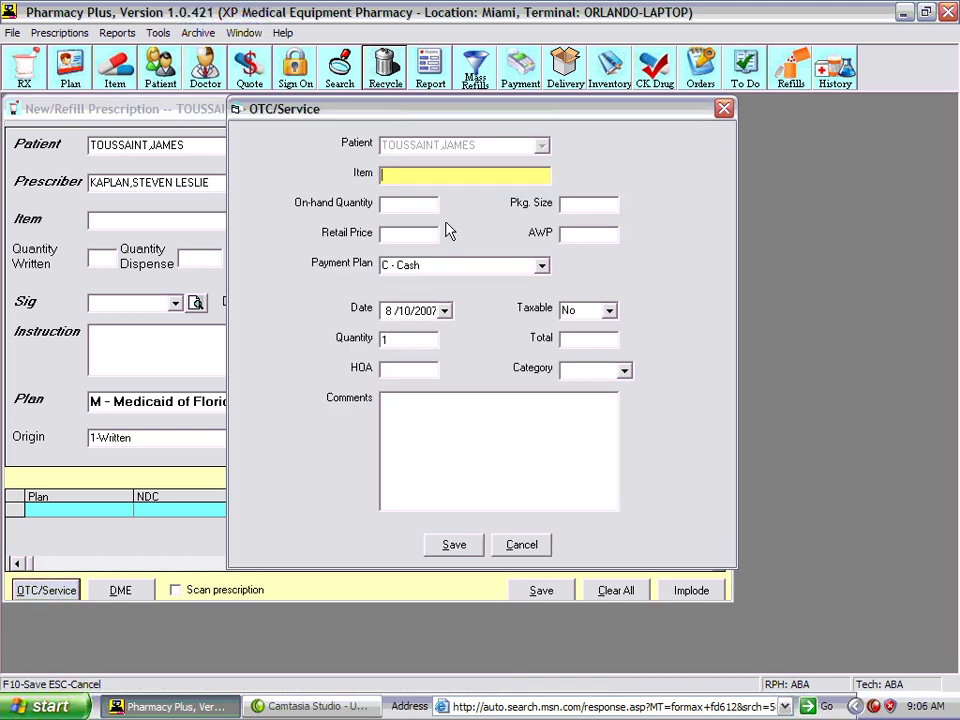
type("A")
key("Return")
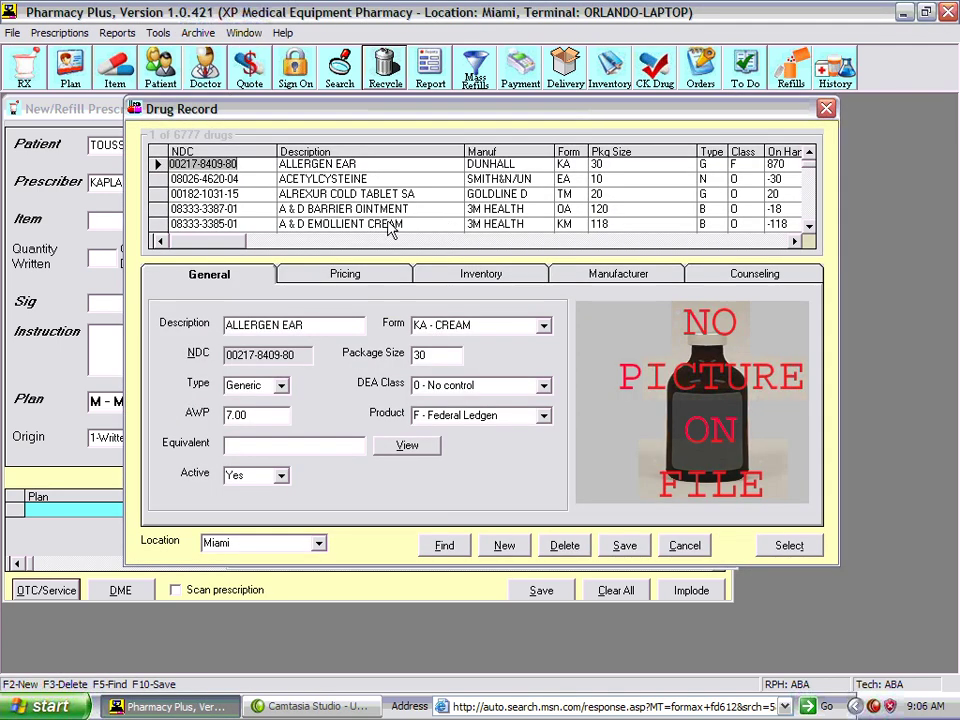
double_click(157, 165)
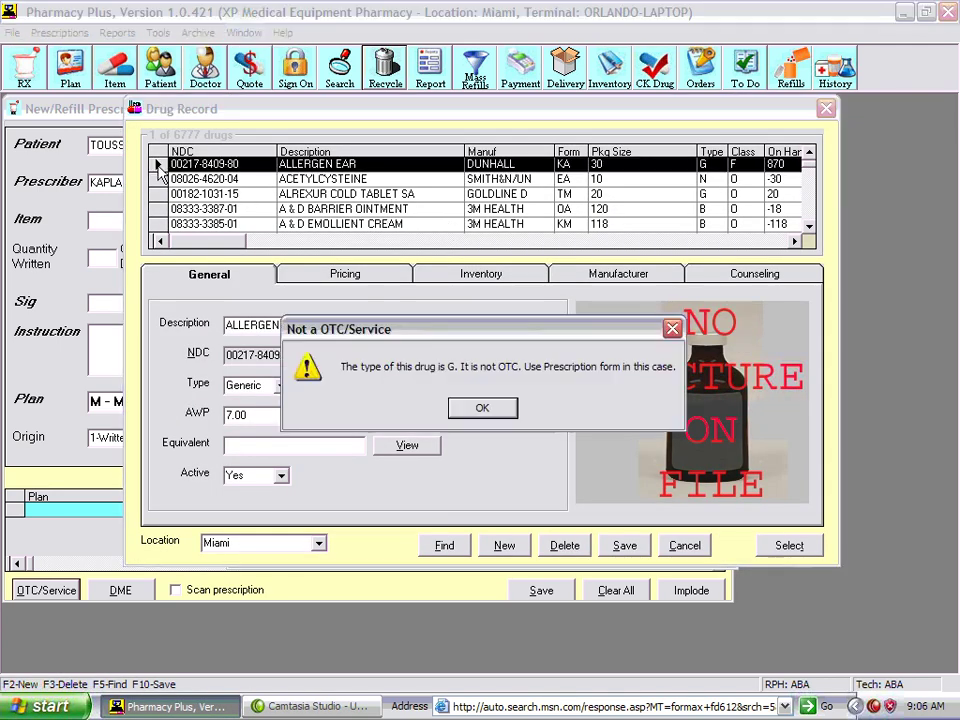
left_click(483, 409)
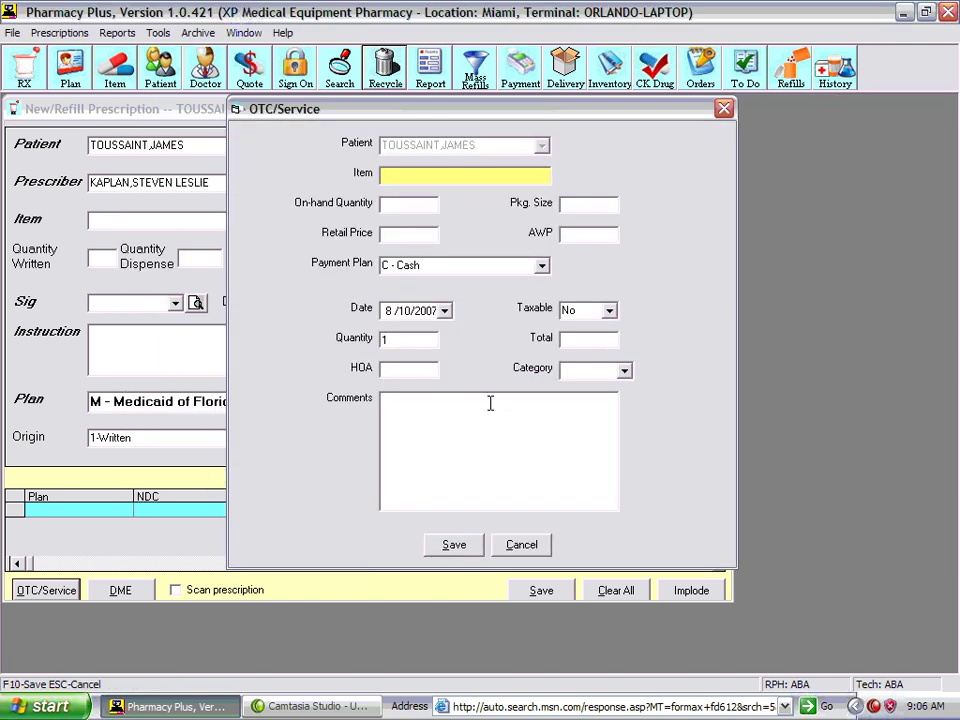
Sell one A & D BARRIER OINTMENT for 1.05 cash without printing a label
type("A")
key("Return")
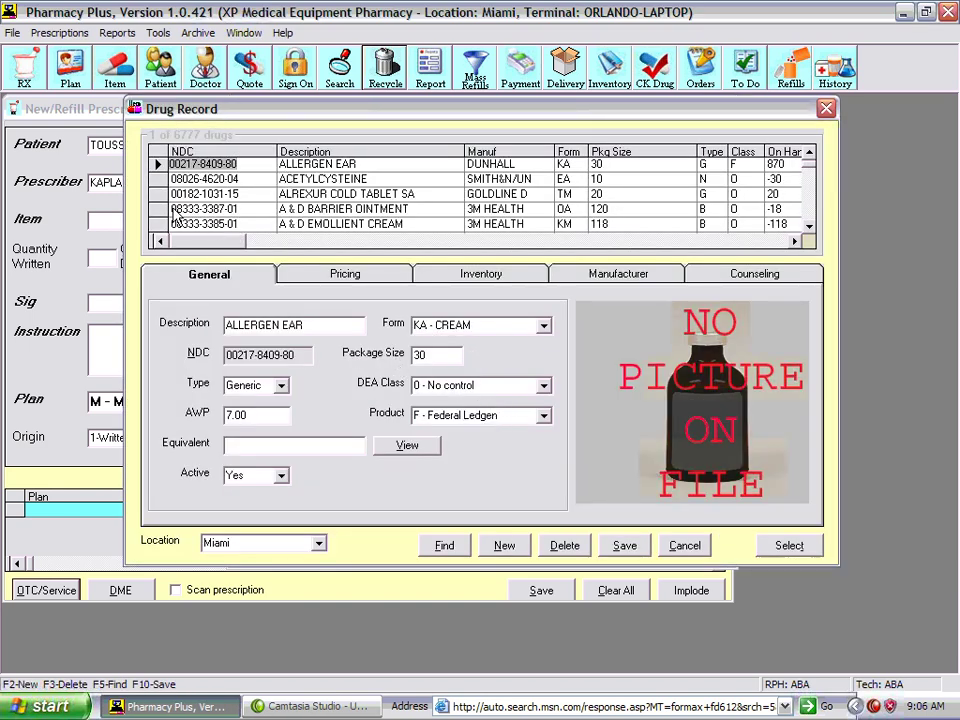
double_click(175, 208)
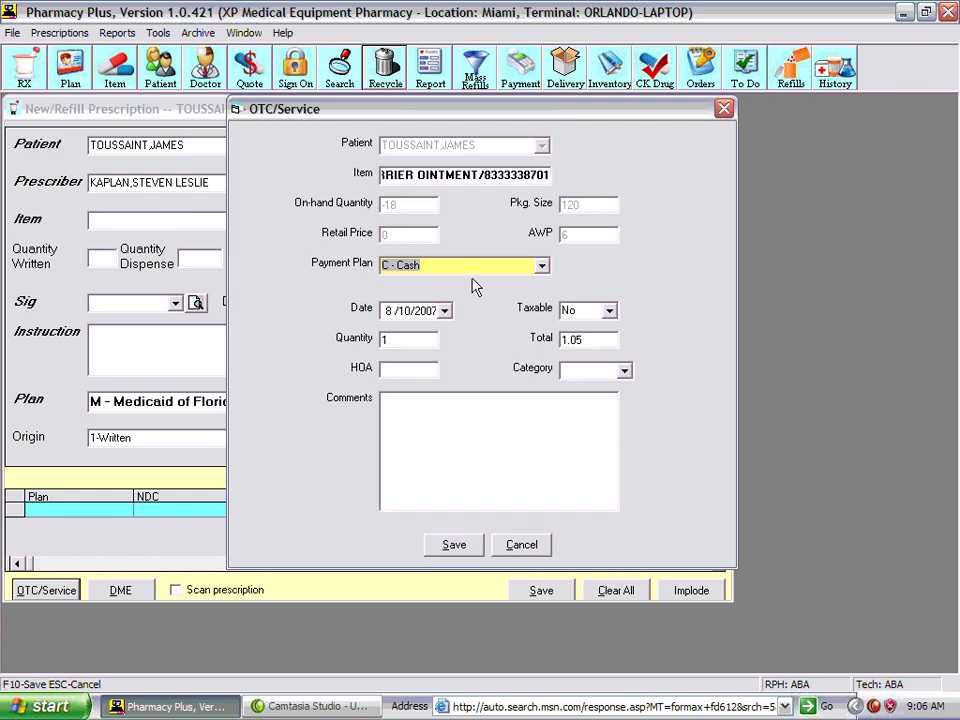
left_click(455, 546)
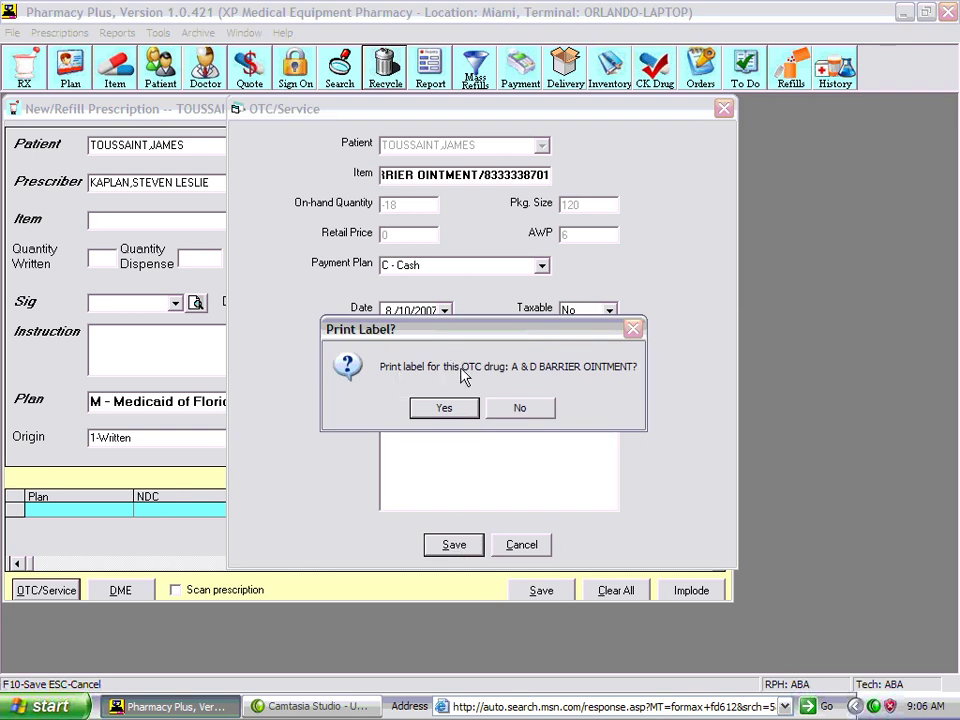
left_click(524, 409)
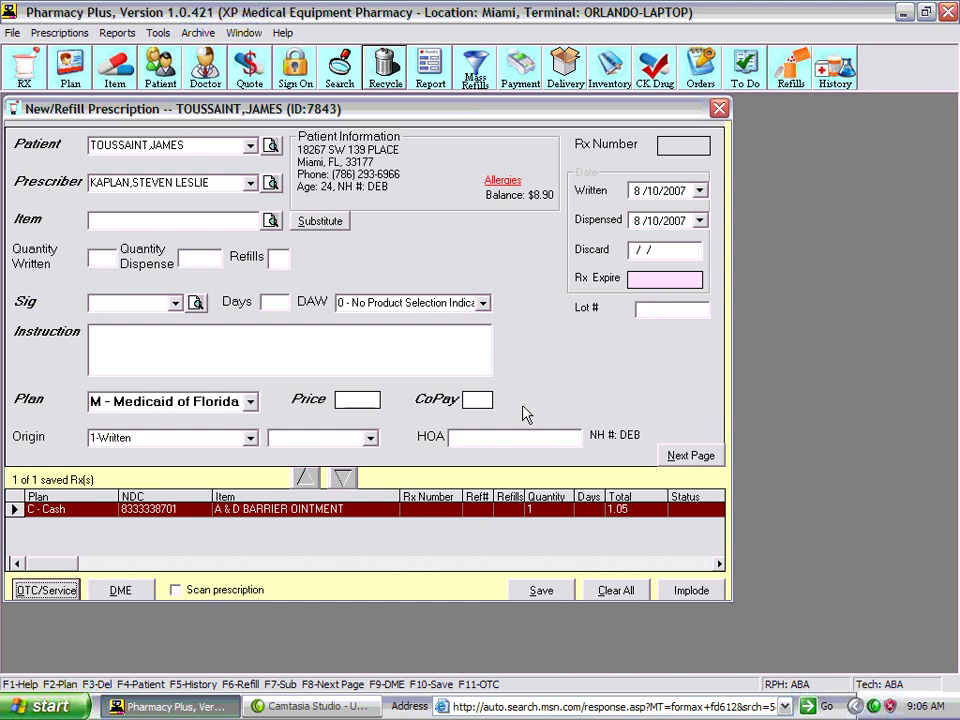
Enter CANE 1"X36" BLACK as the DME item, confirming a doctor's prescription exists
left_click(137, 598)
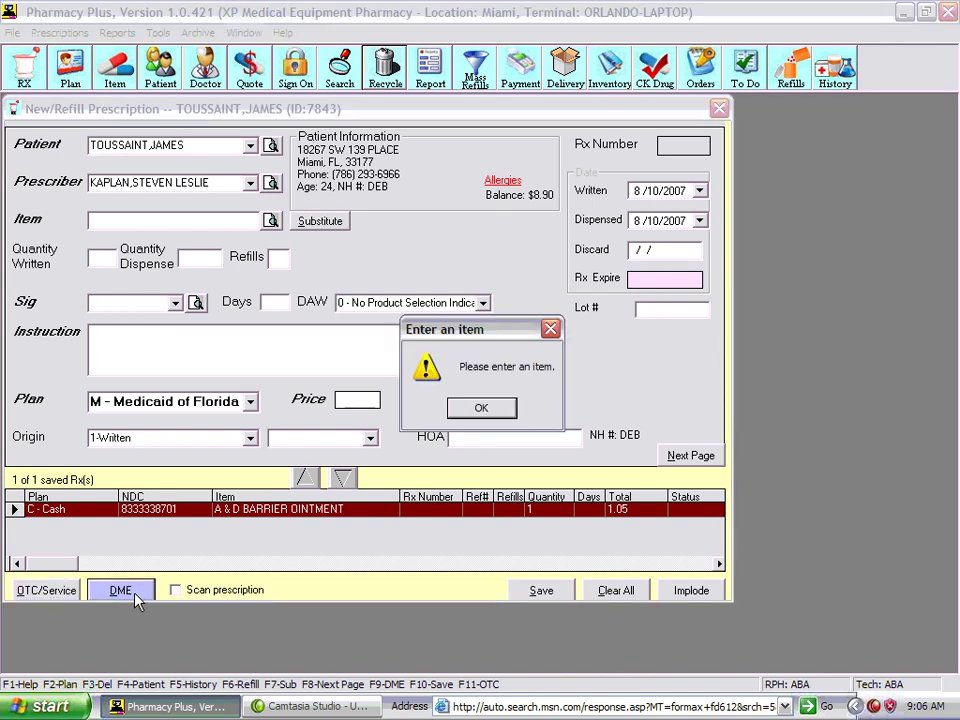
left_click(482, 410)
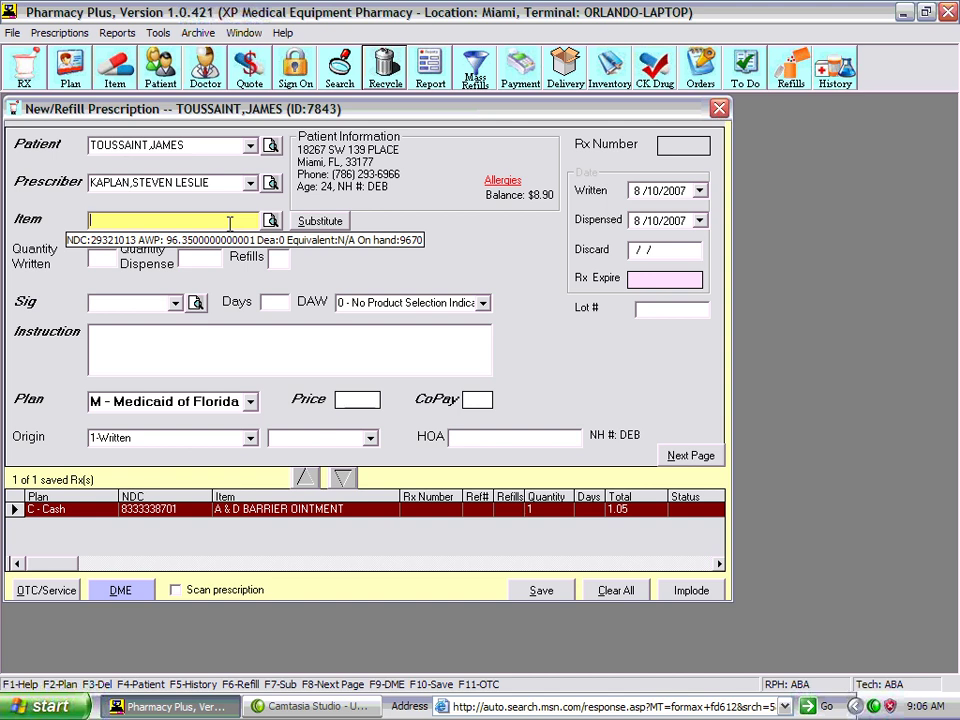
type("CAN")
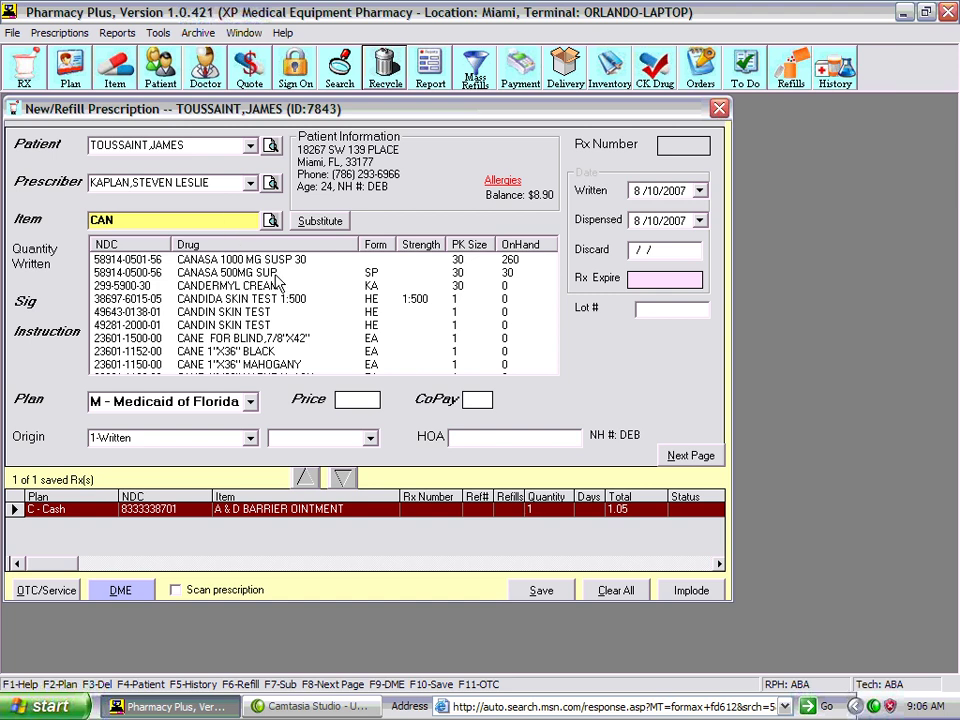
double_click(212, 354)
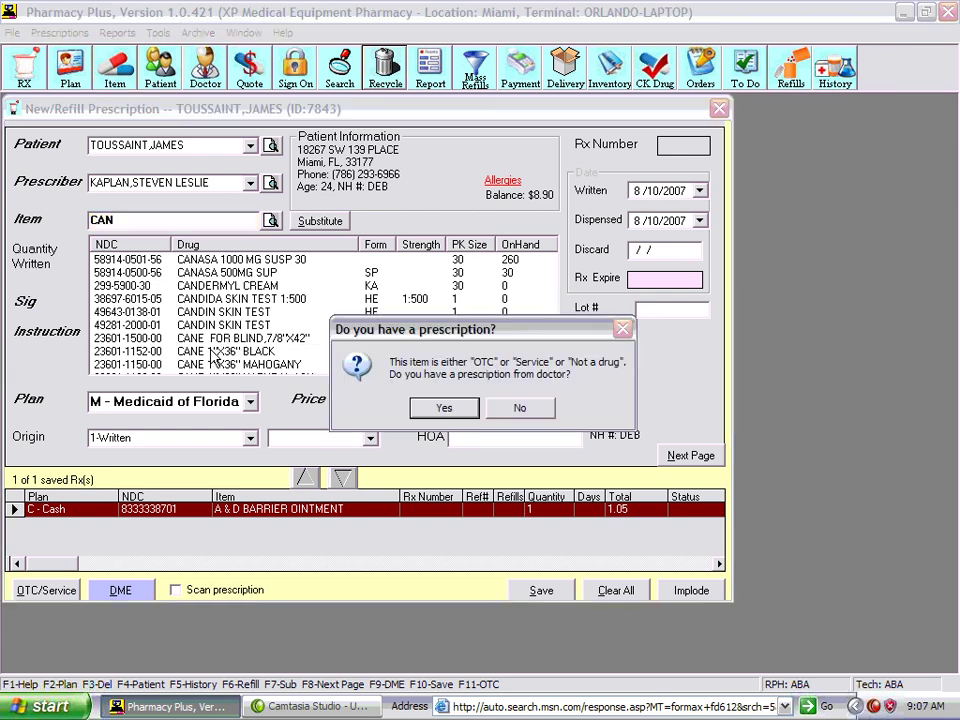
left_click(444, 410)
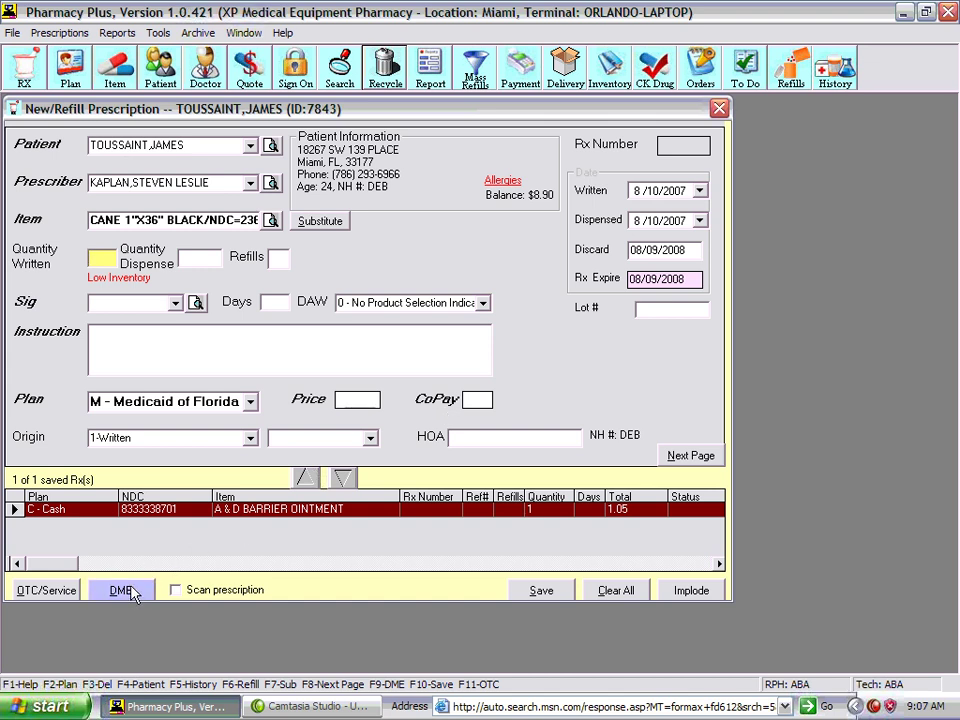
left_click(124, 592)
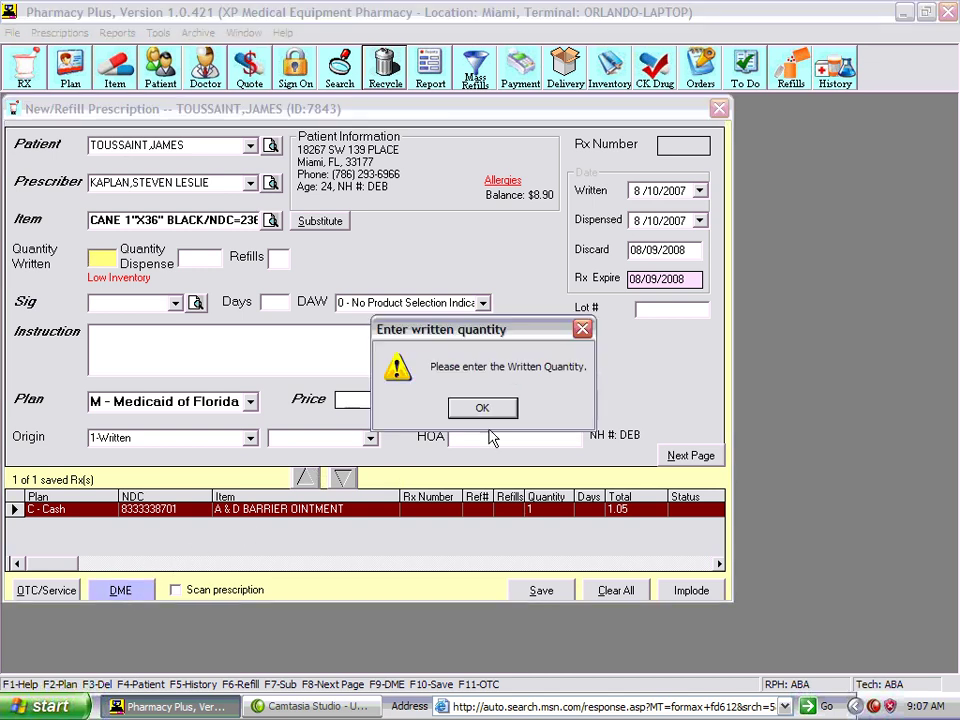
left_click(488, 410)
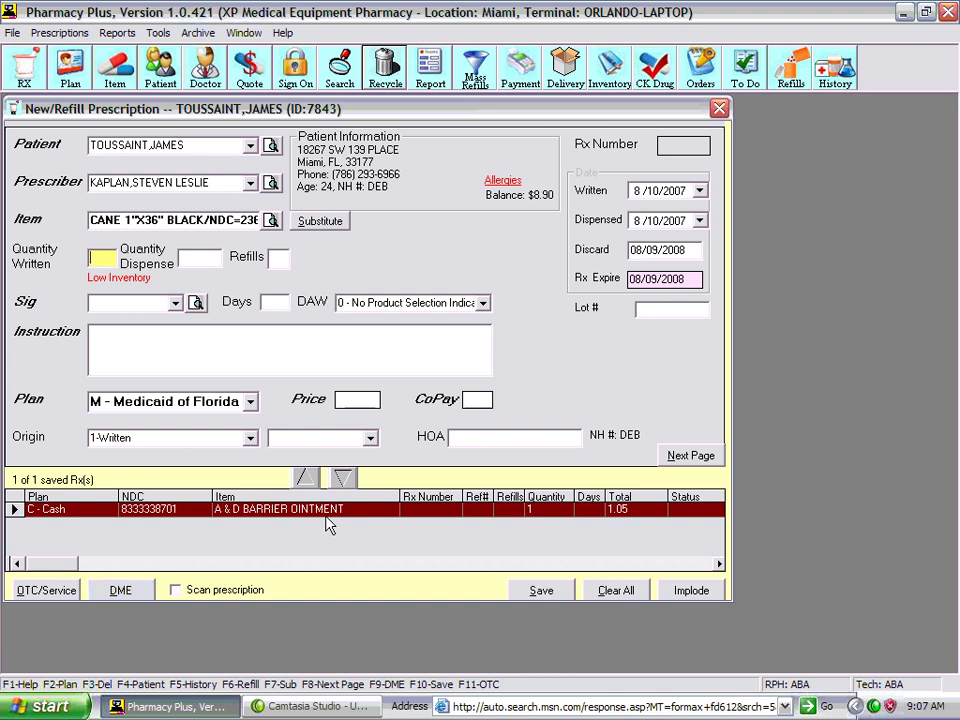
Attempt to save the cane prescription and enter a written quantity of 1
left_click(541, 592)
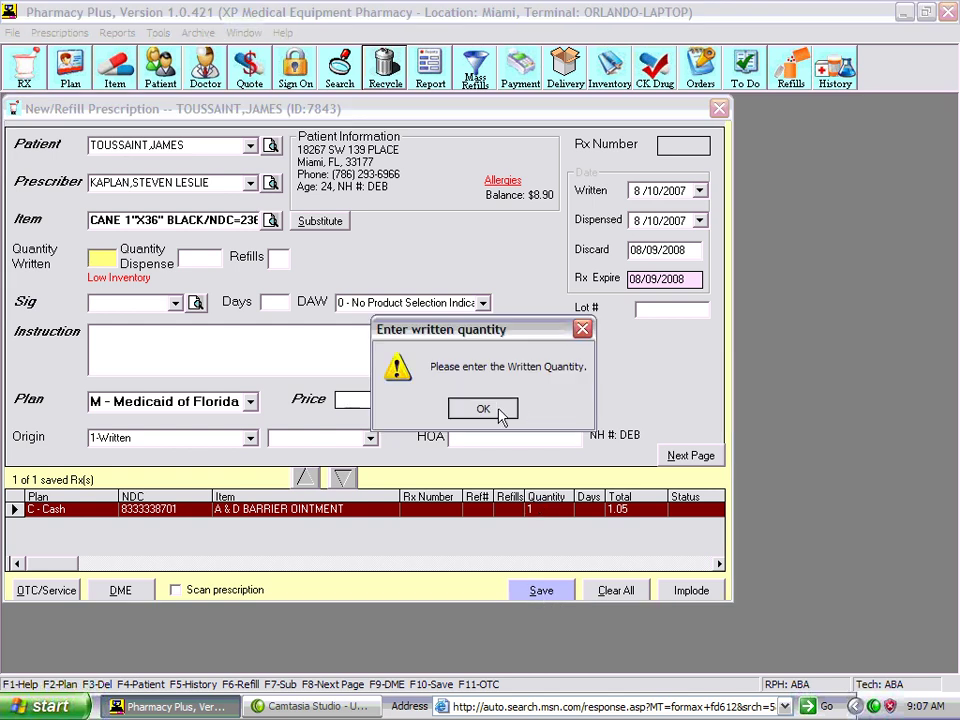
left_click(483, 410)
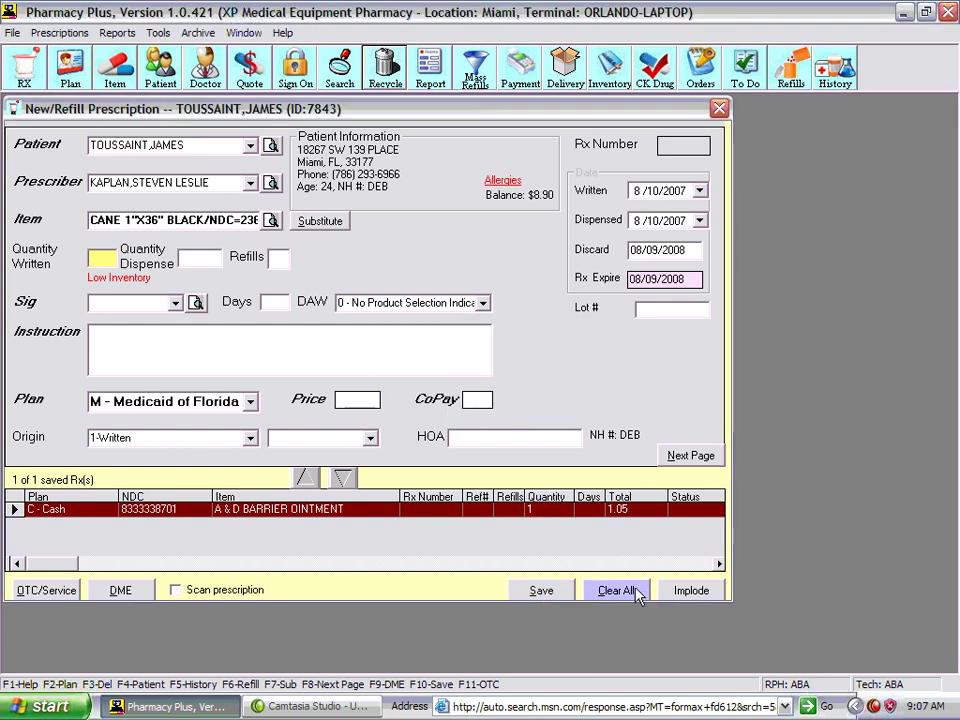
left_click(637, 593)
left_click(492, 410)
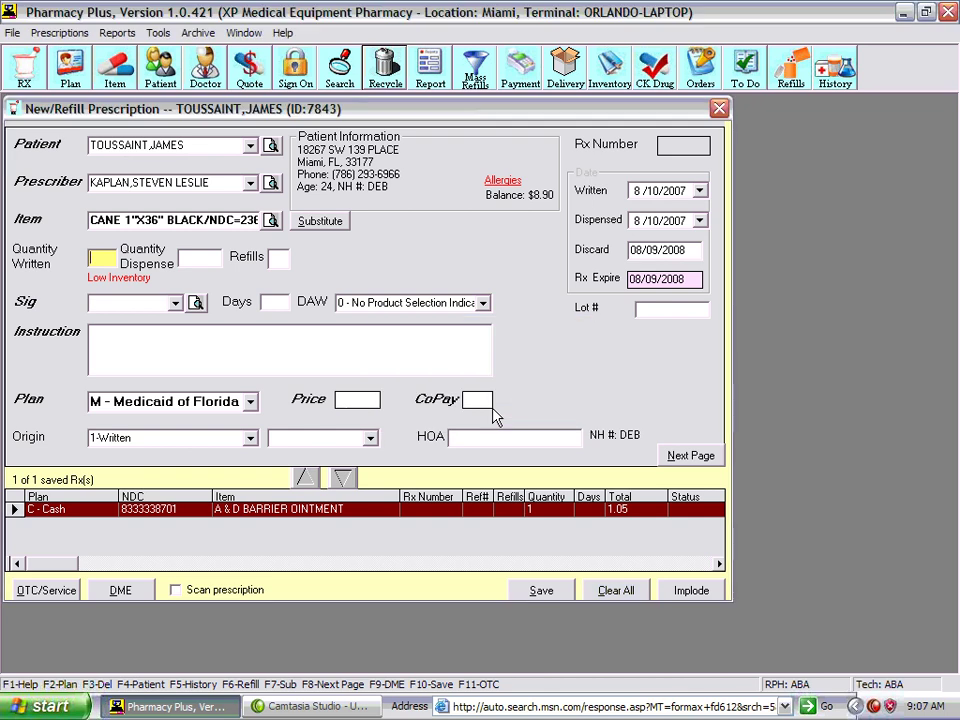
type("1")
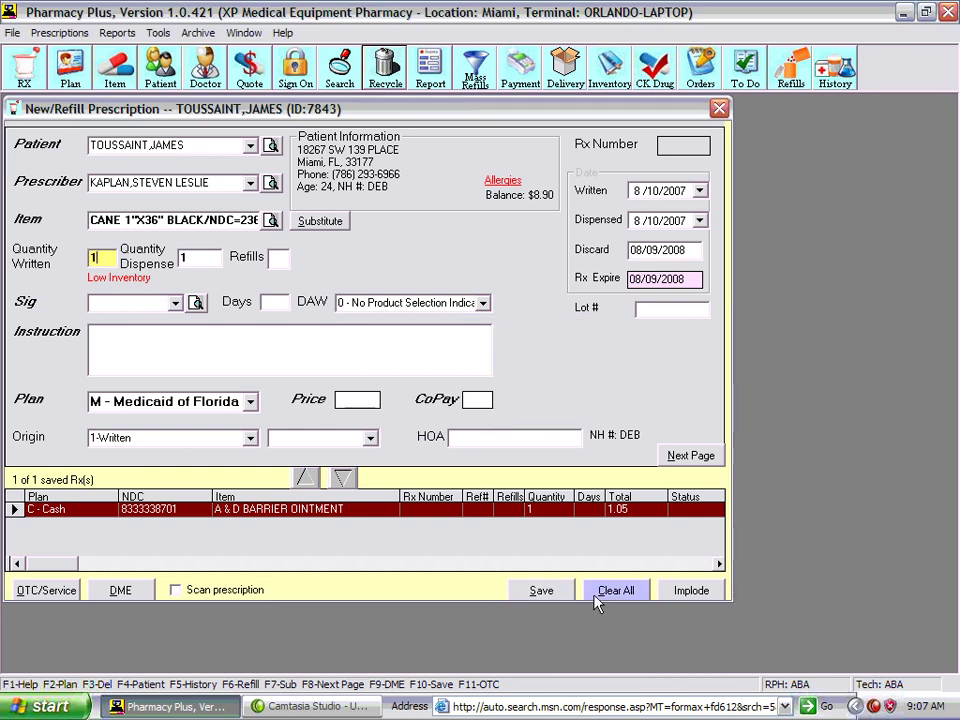
Clear the form, abandon the cane prescription, and proceed with printing turned off
left_click(600, 592)
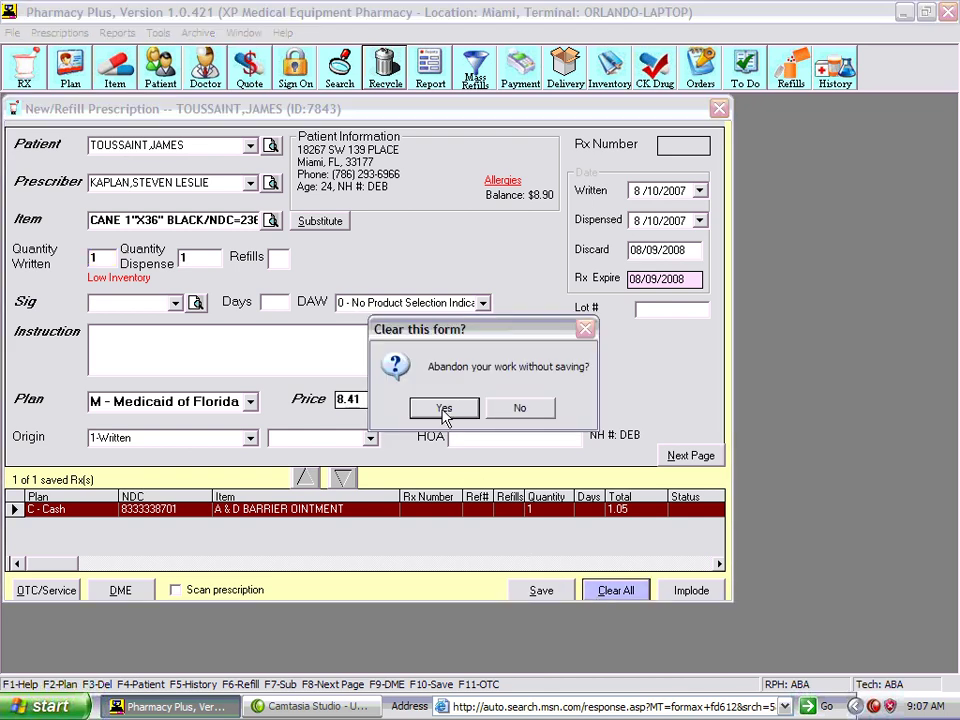
left_click(444, 409)
left_click(443, 408)
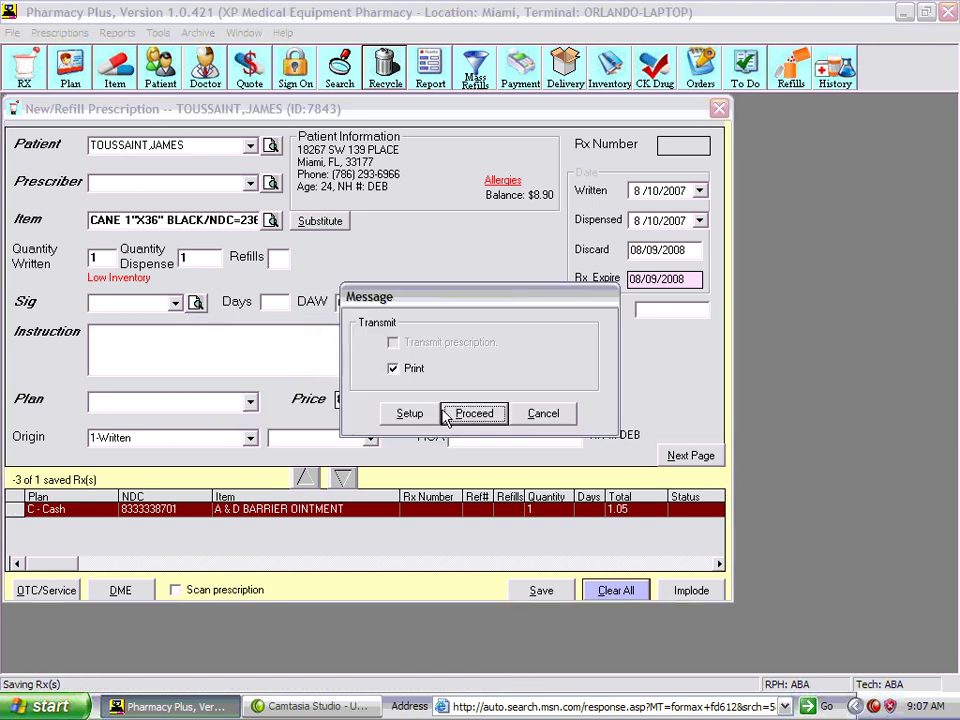
left_click(392, 369)
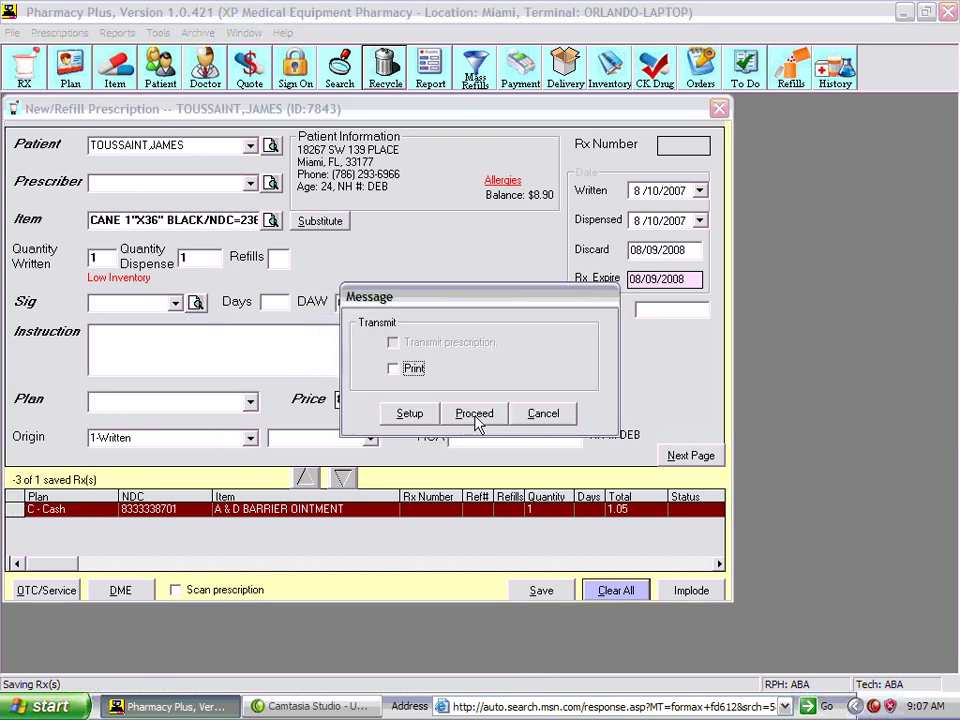
left_click(476, 421)
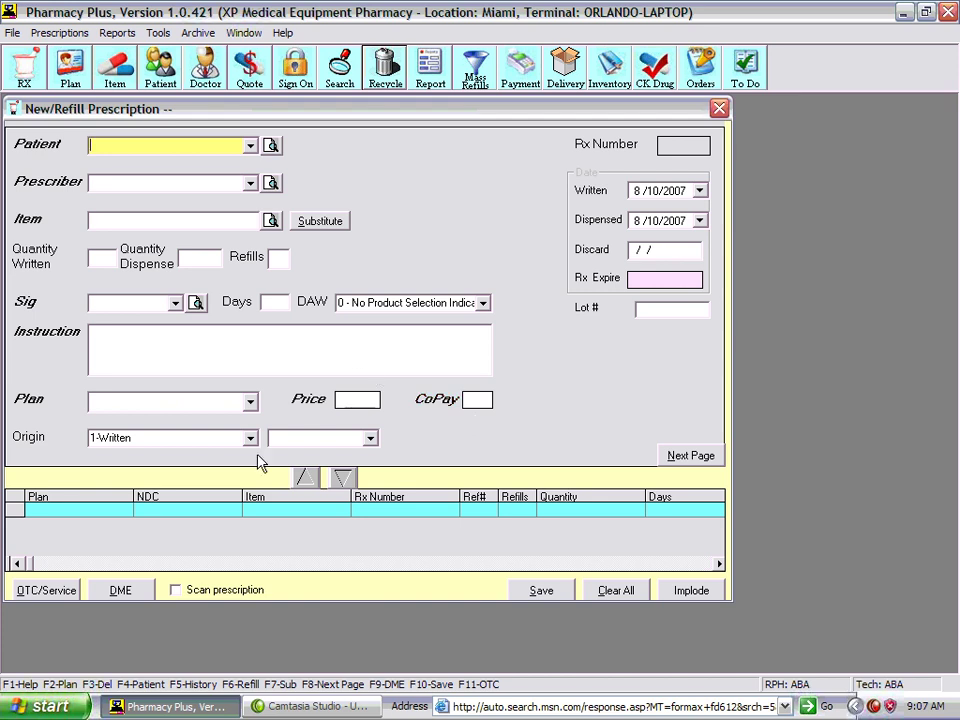
Choose the patient for the new prescription from the patient list
left_click(122, 591)
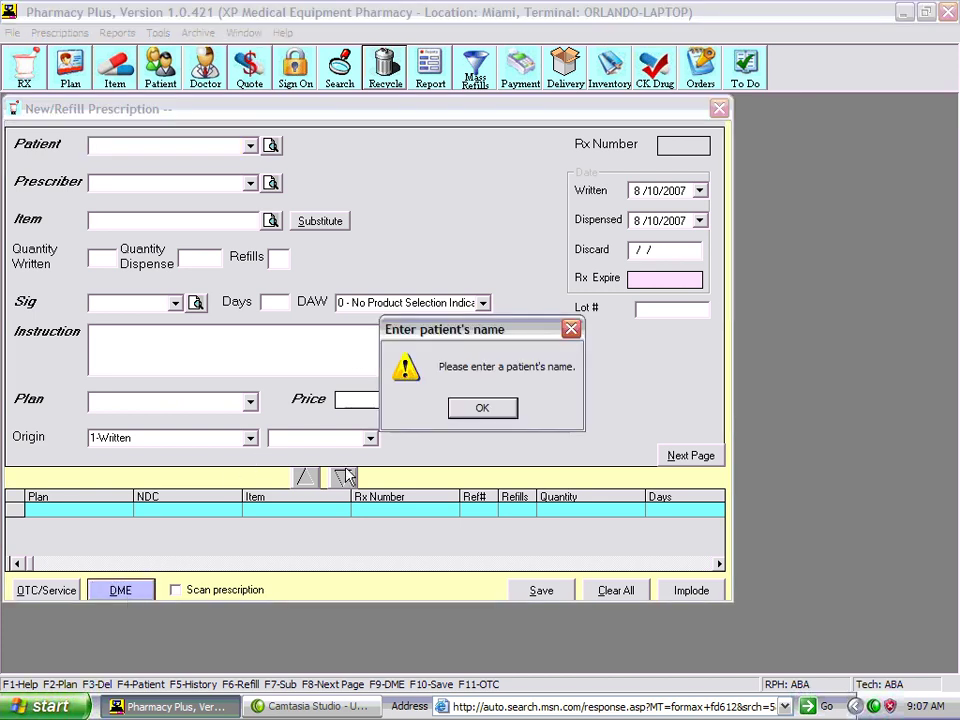
left_click(494, 416)
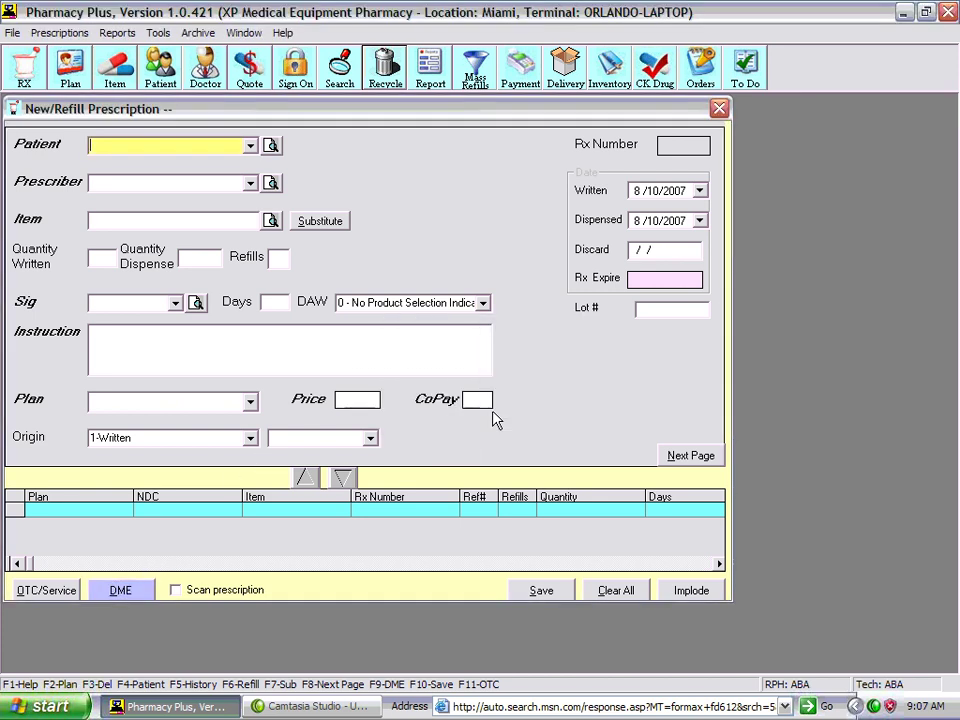
type("A")
key("Return")
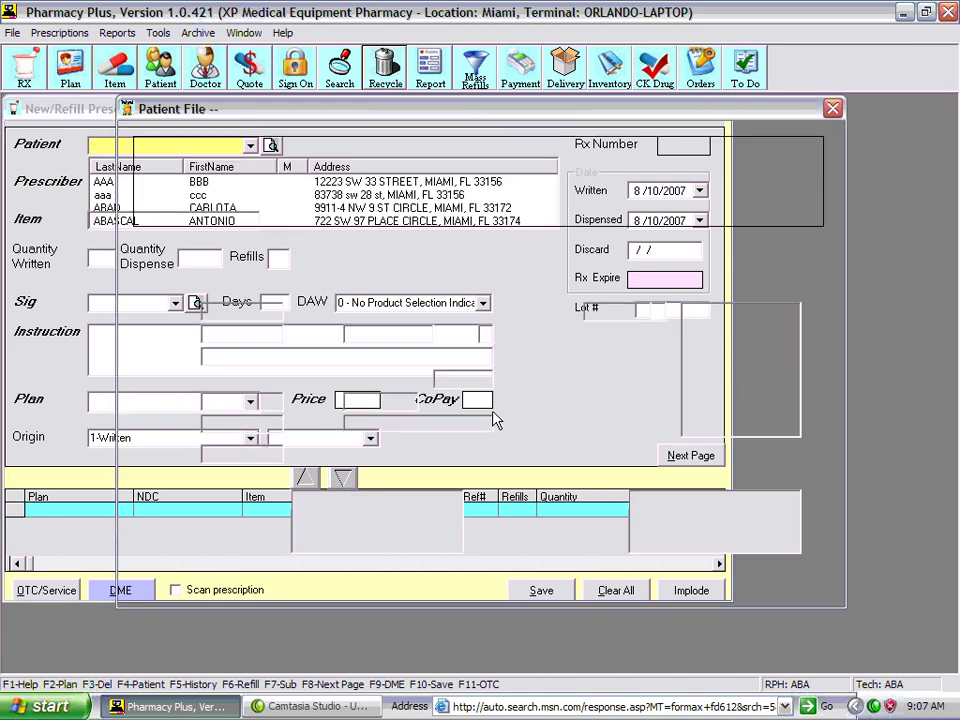
key("Return")
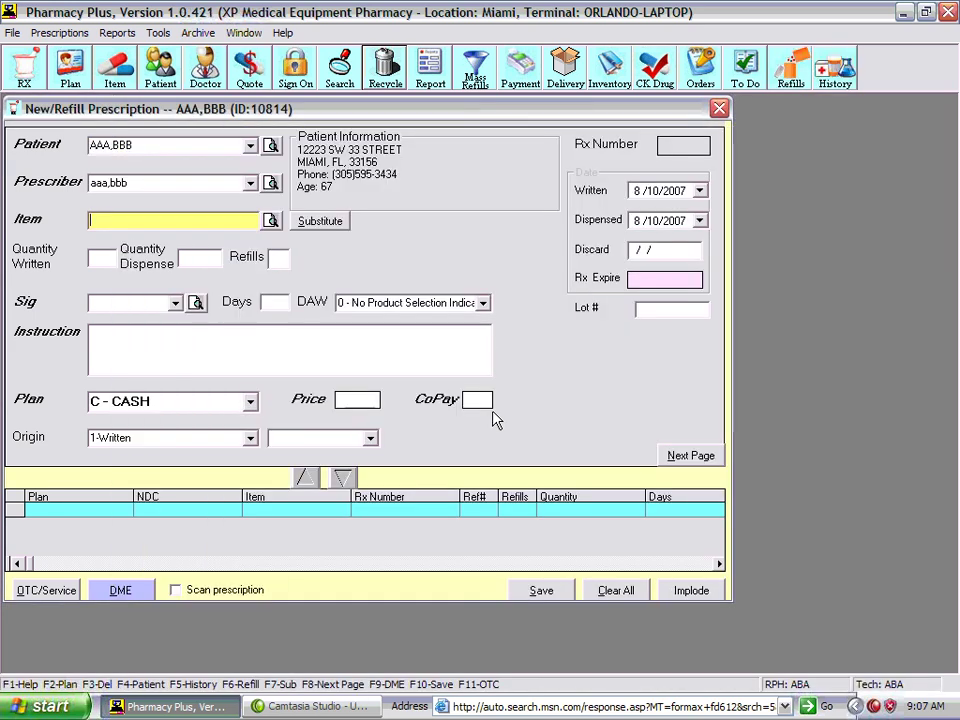
left_click(251, 146)
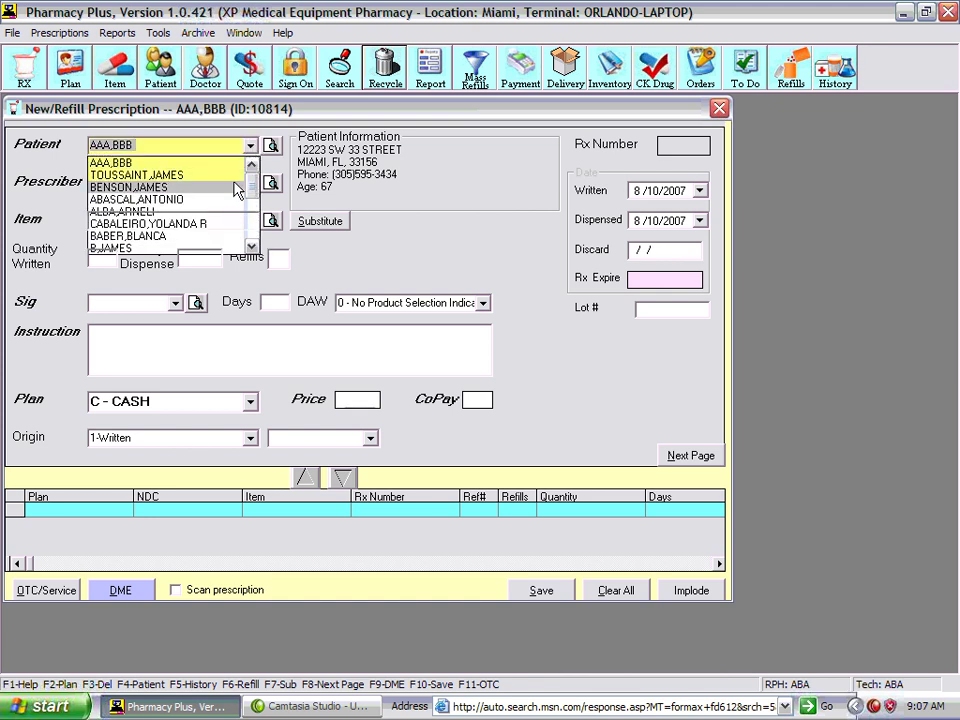
left_click(237, 185)
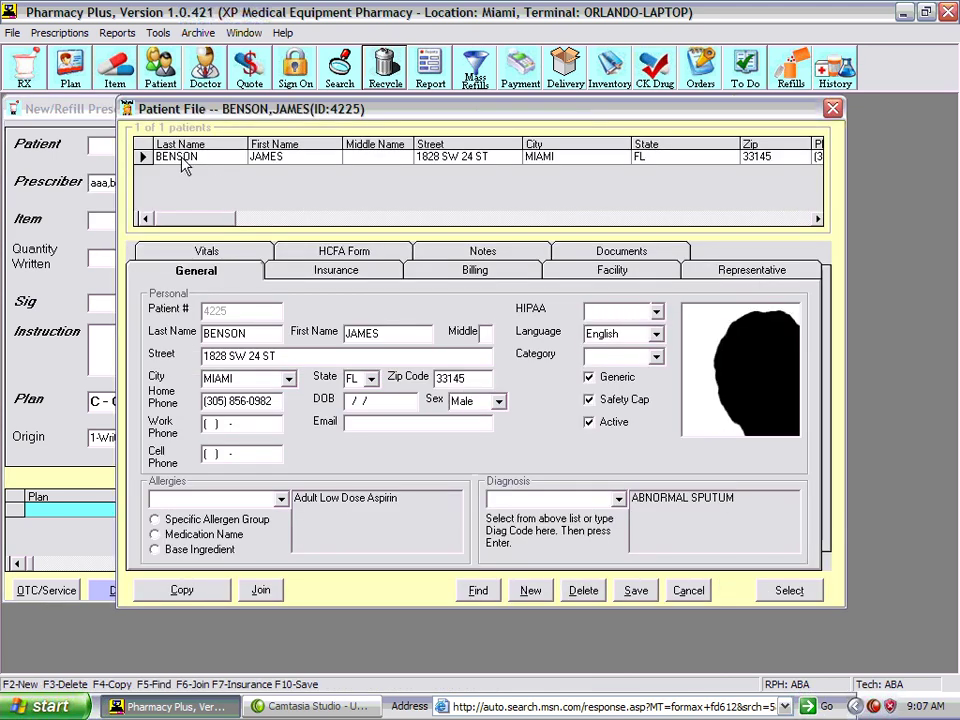
key("Return")
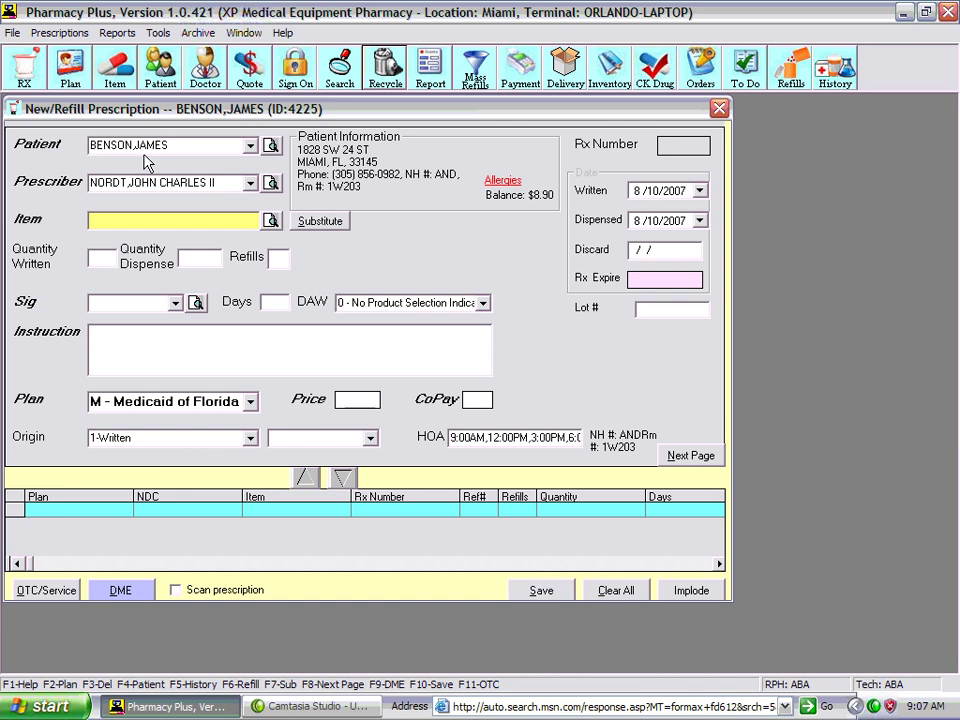
Prescribe ALLERGEN EAR with quantity 20 written and dispensed and 2 refills
left_click(121, 591)
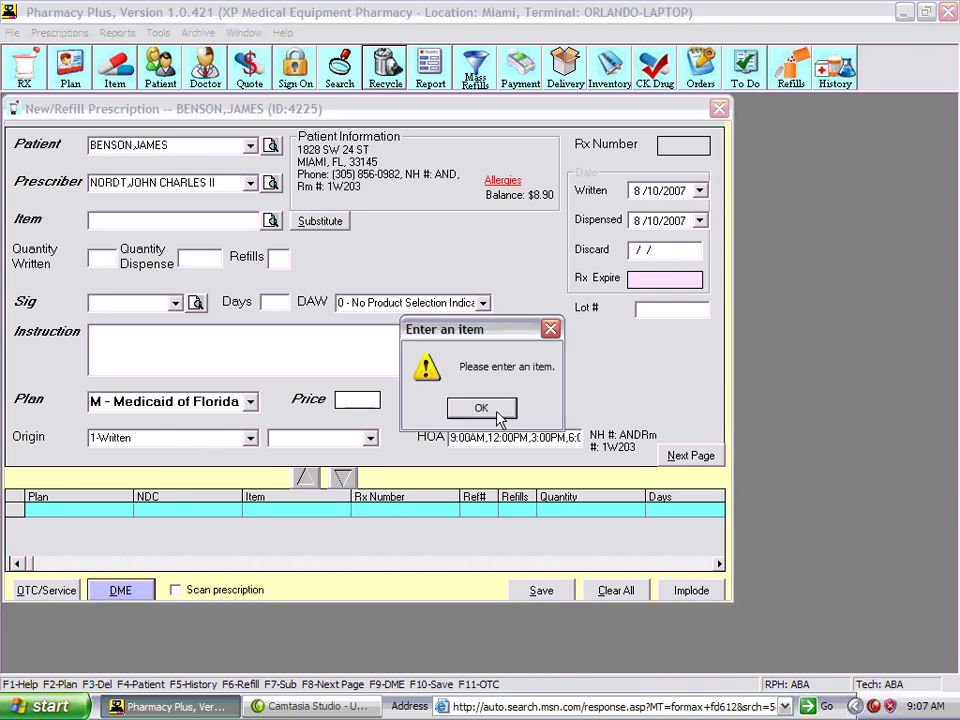
left_click(496, 413)
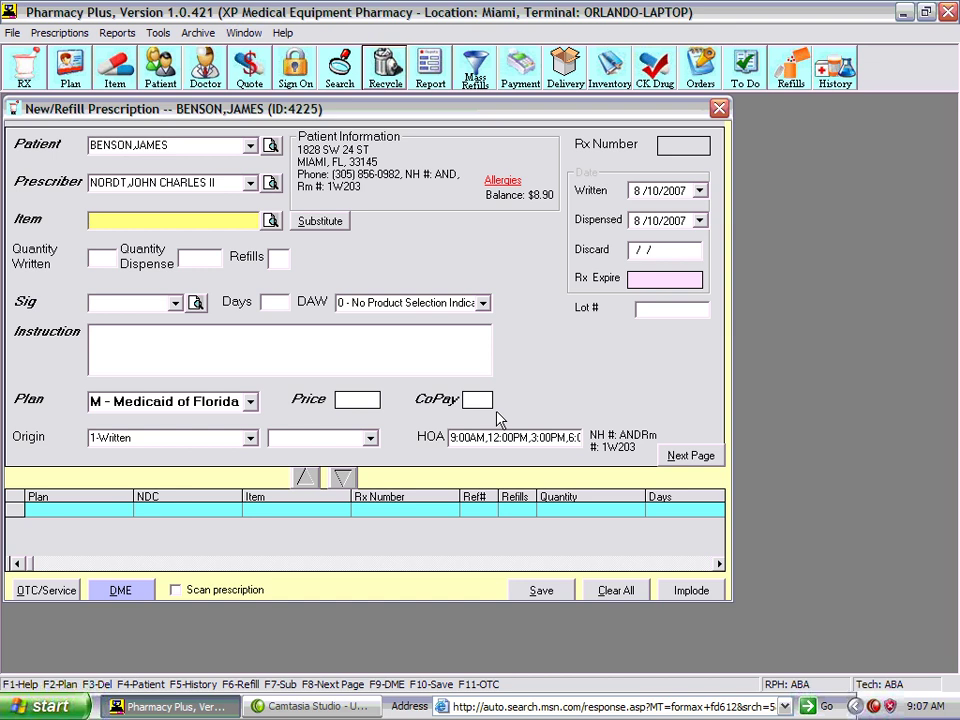
type("A")
key("Return")
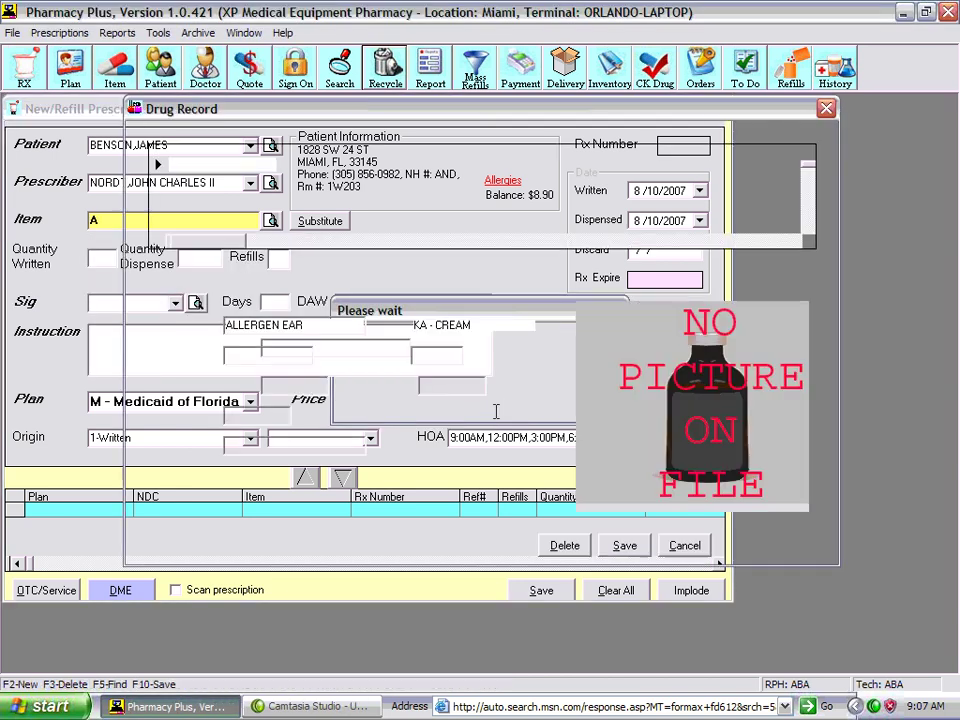
key("Return")
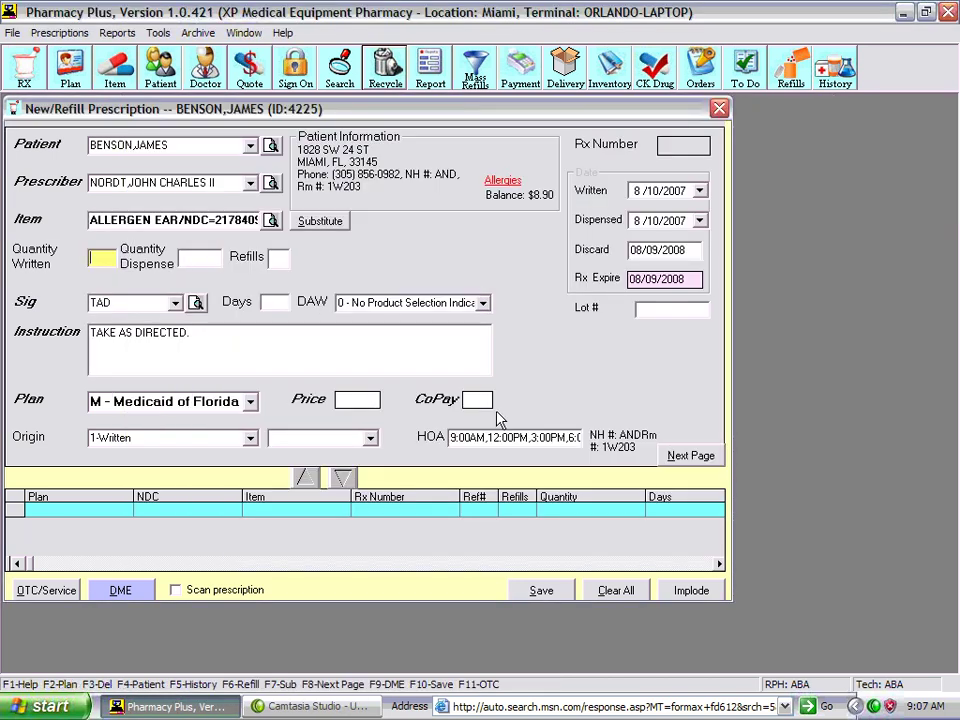
type("20")
key("Return")
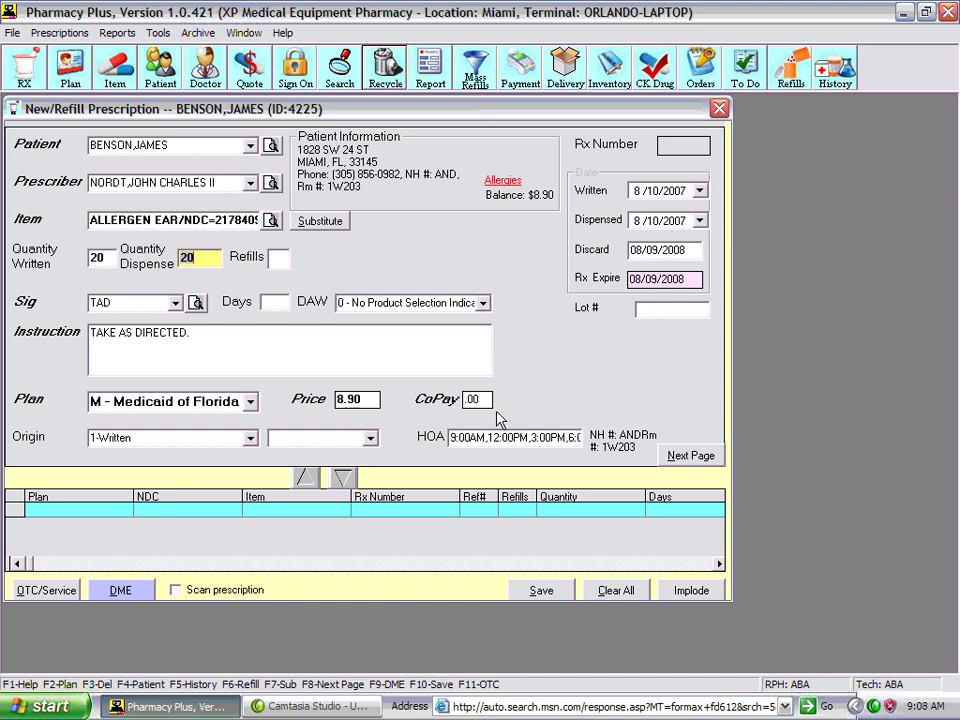
key("Return")
type("2")
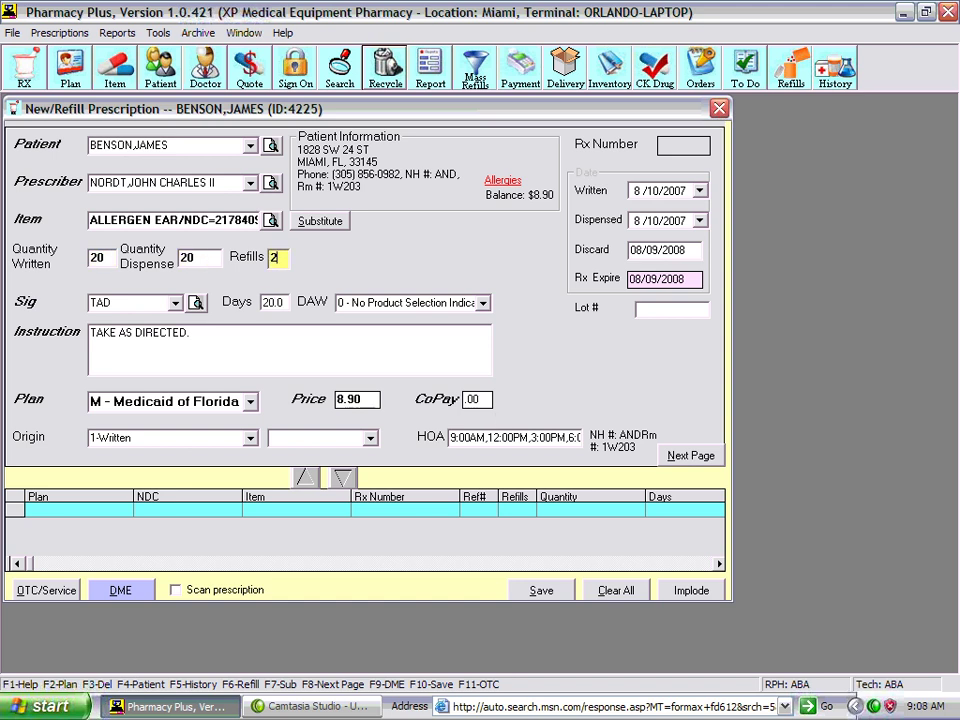
key("Return")
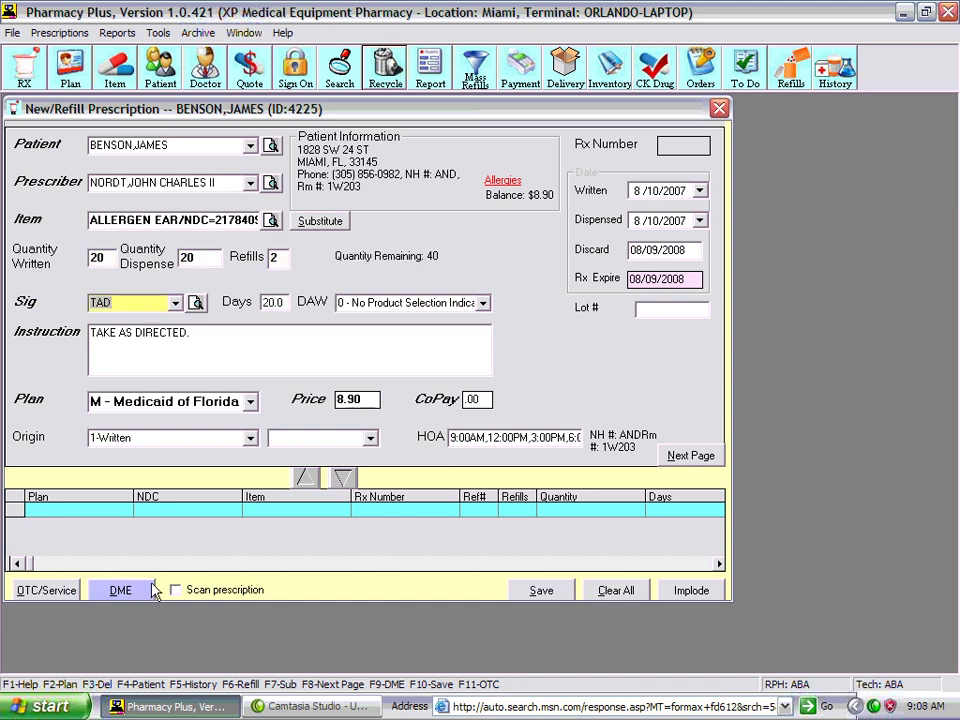
Pick A0080 from the HCPCS list in the Medicare billing dialog and save it
left_click(135, 592)
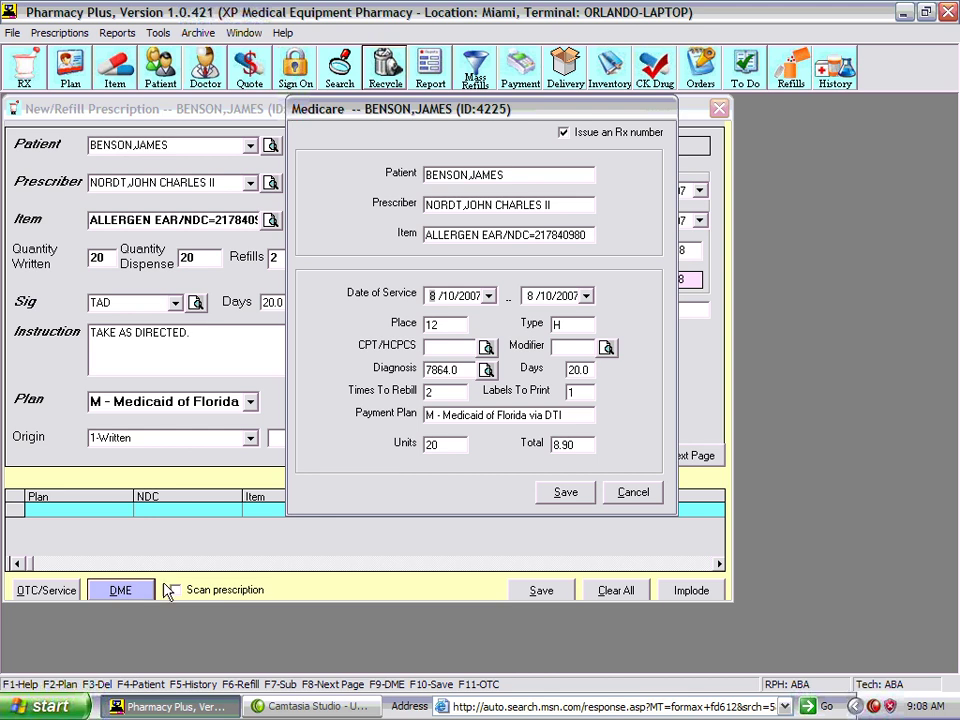
left_click(638, 494)
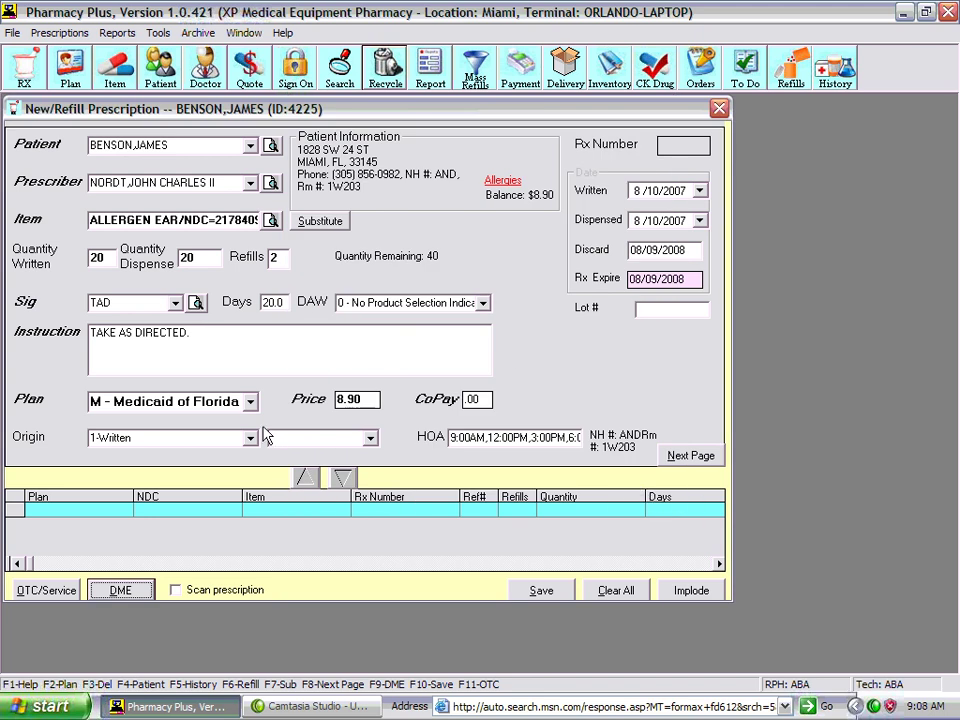
left_click(117, 582)
left_click(117, 590)
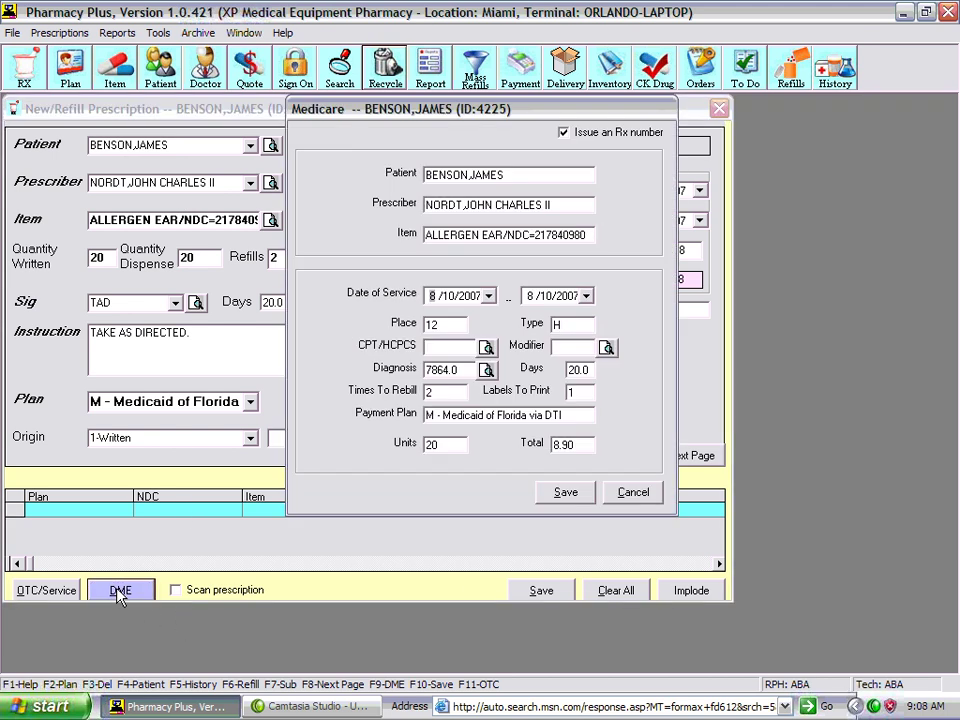
left_click(436, 347)
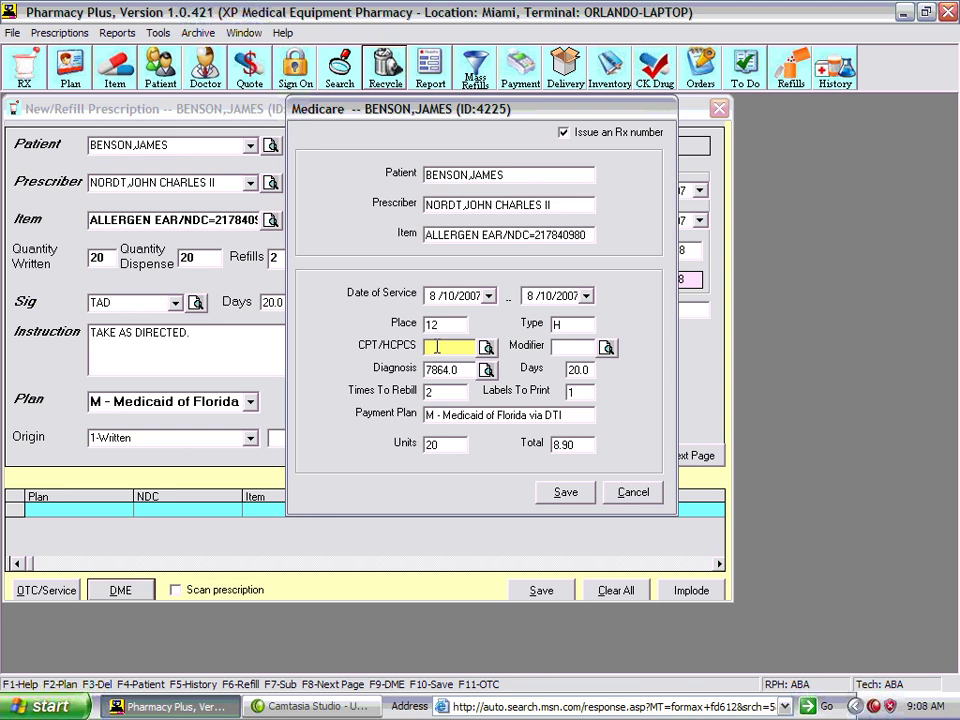
left_click(487, 348)
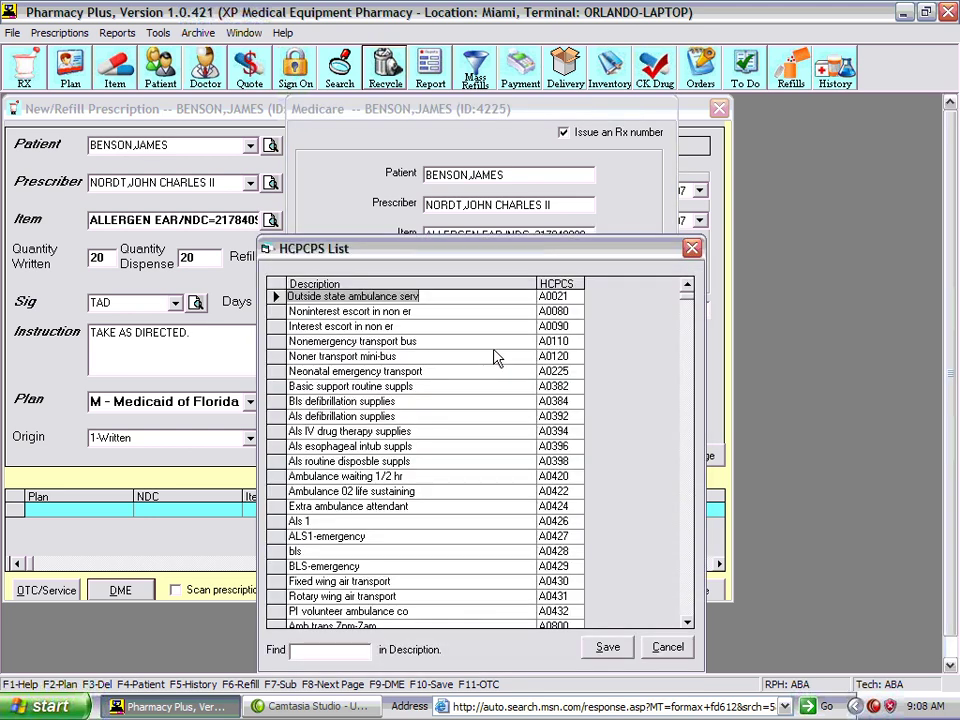
left_click(560, 311)
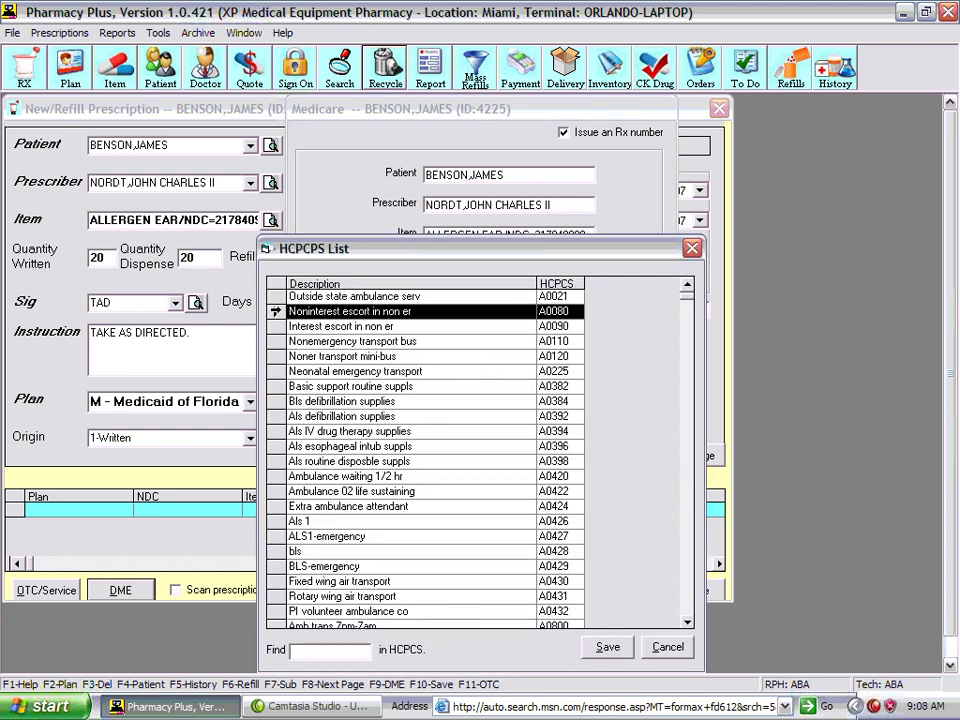
key("Return")
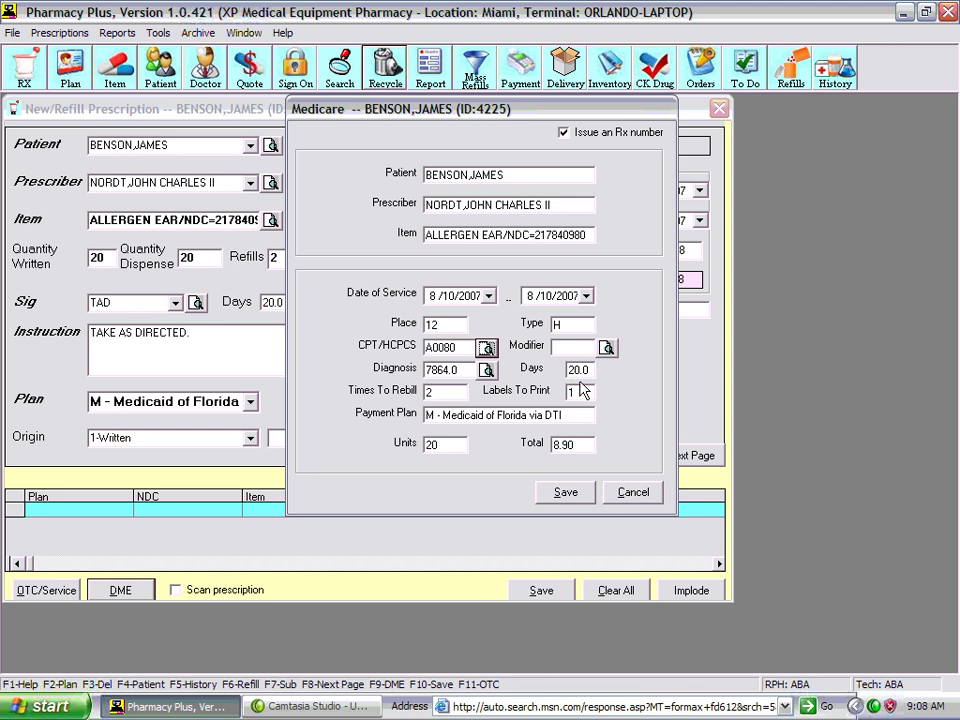
left_click(565, 494)
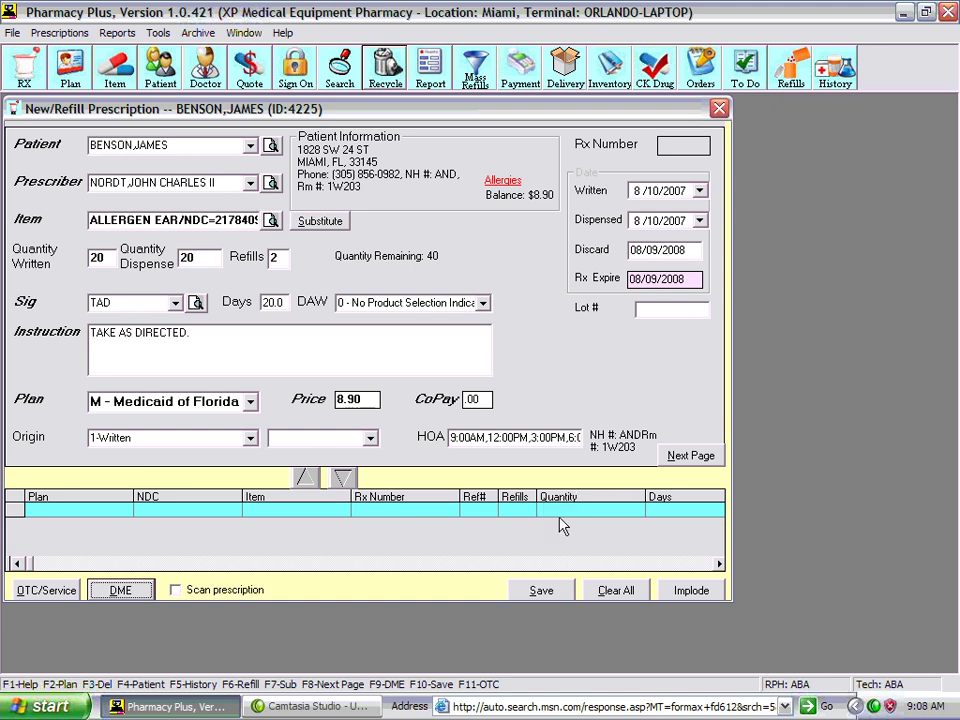
Clear the ALLERGEN EAR prescription from the form and bring the prescription grid back into view
left_click(615, 592)
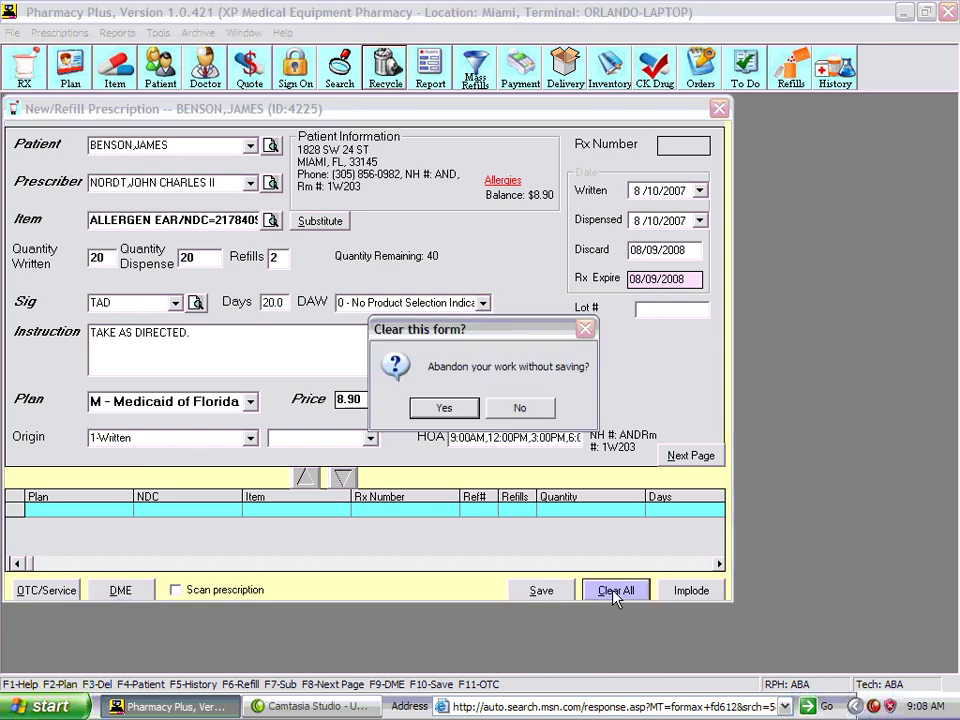
left_click(466, 412)
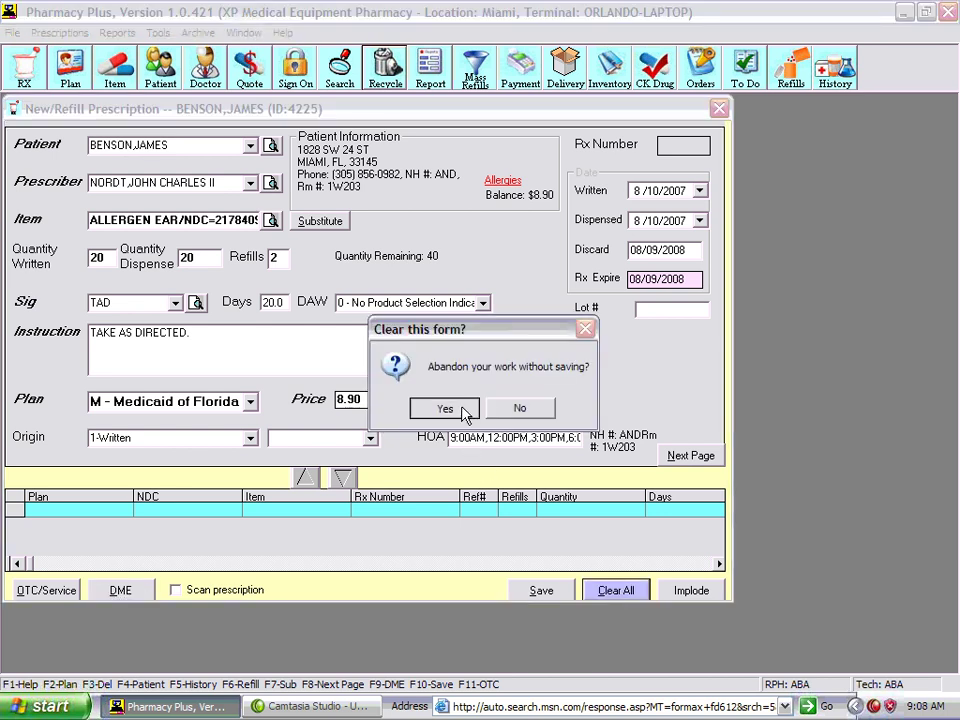
left_click(700, 598)
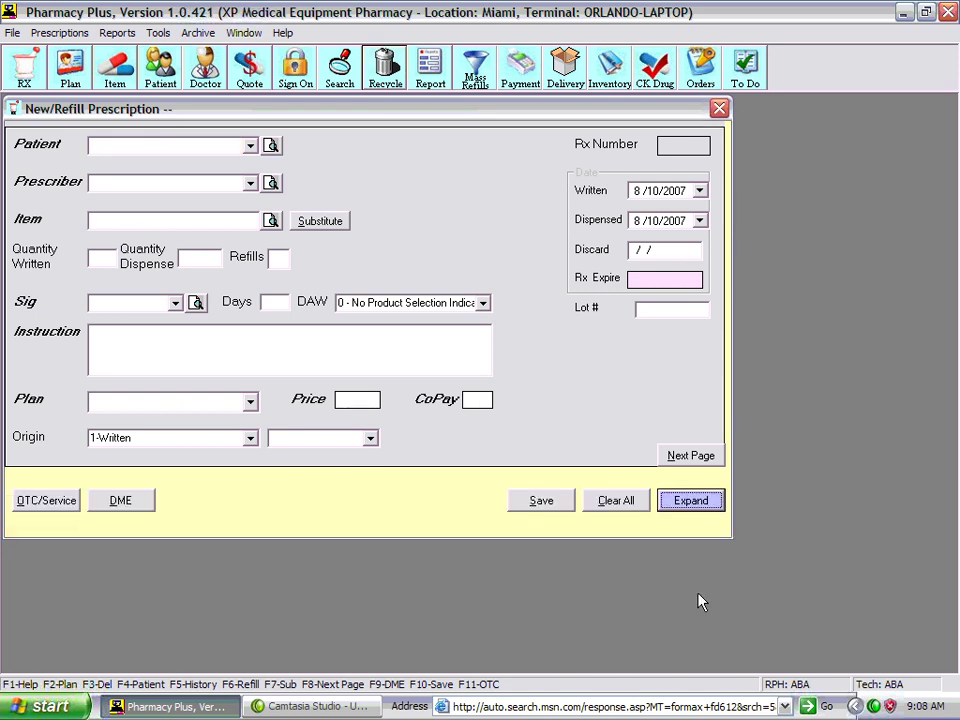
left_click(692, 502)
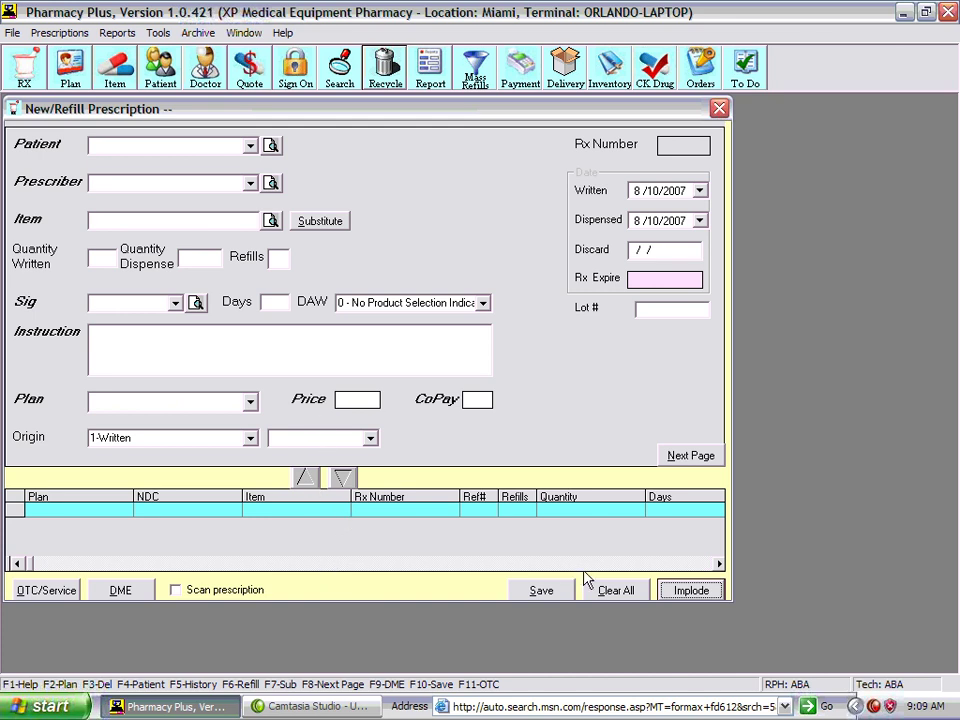
left_click(686, 591)
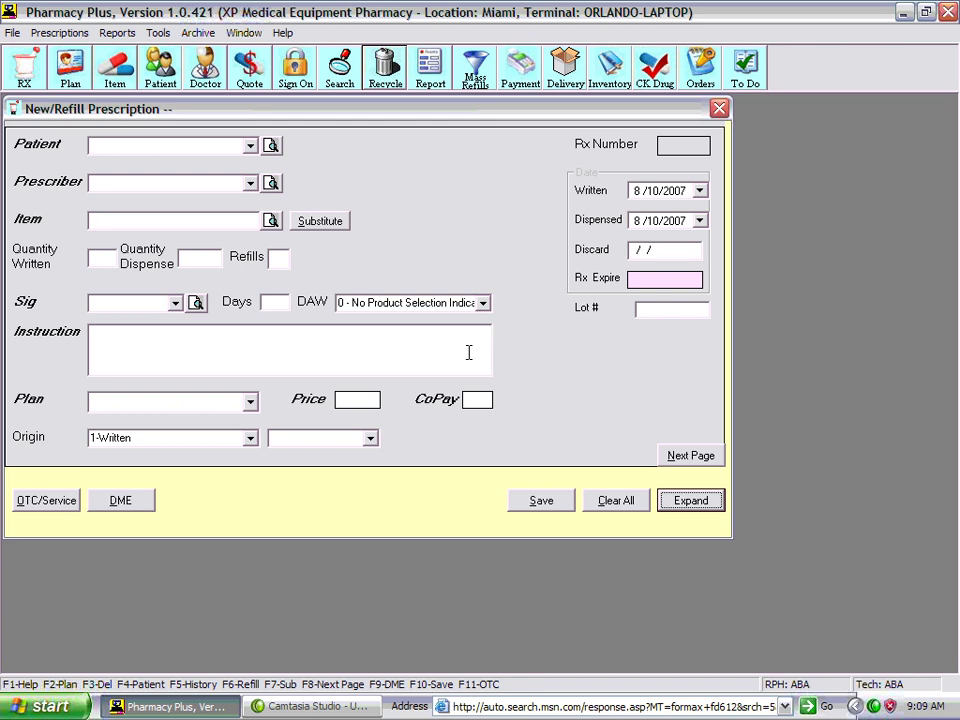
left_click(690, 501)
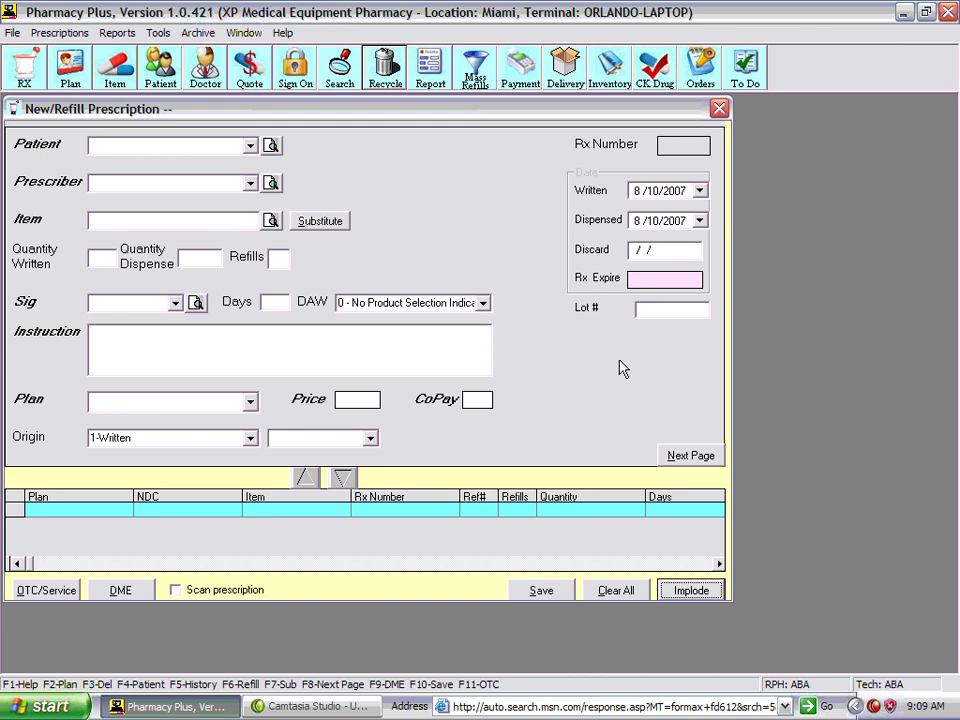
Close the prescription form, open Order entry, and pick the patient for the order
left_click(718, 108)
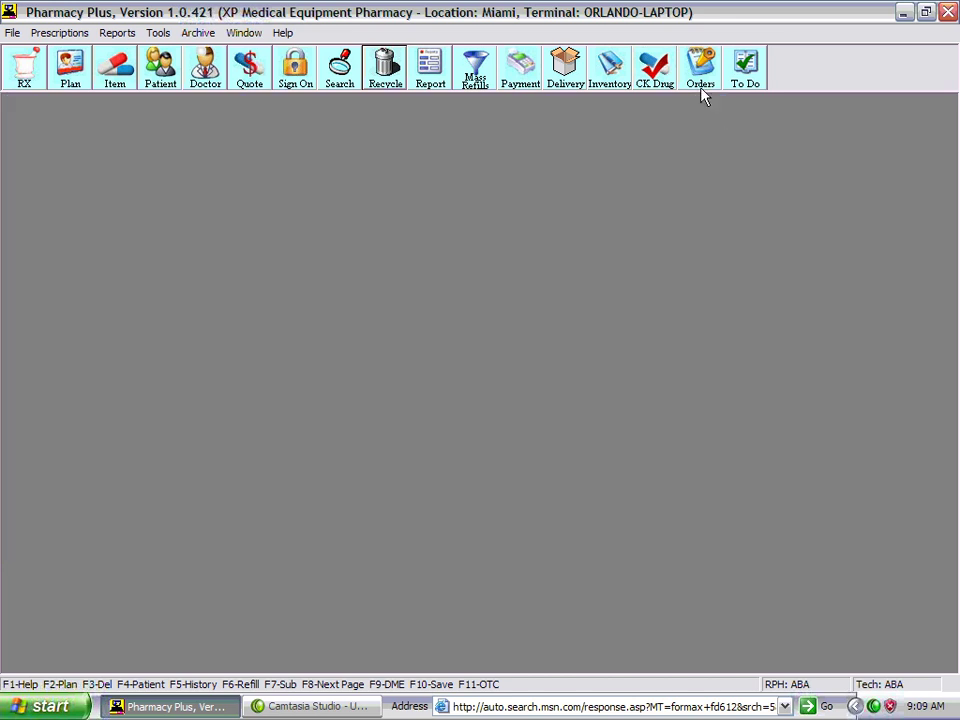
left_click(701, 80)
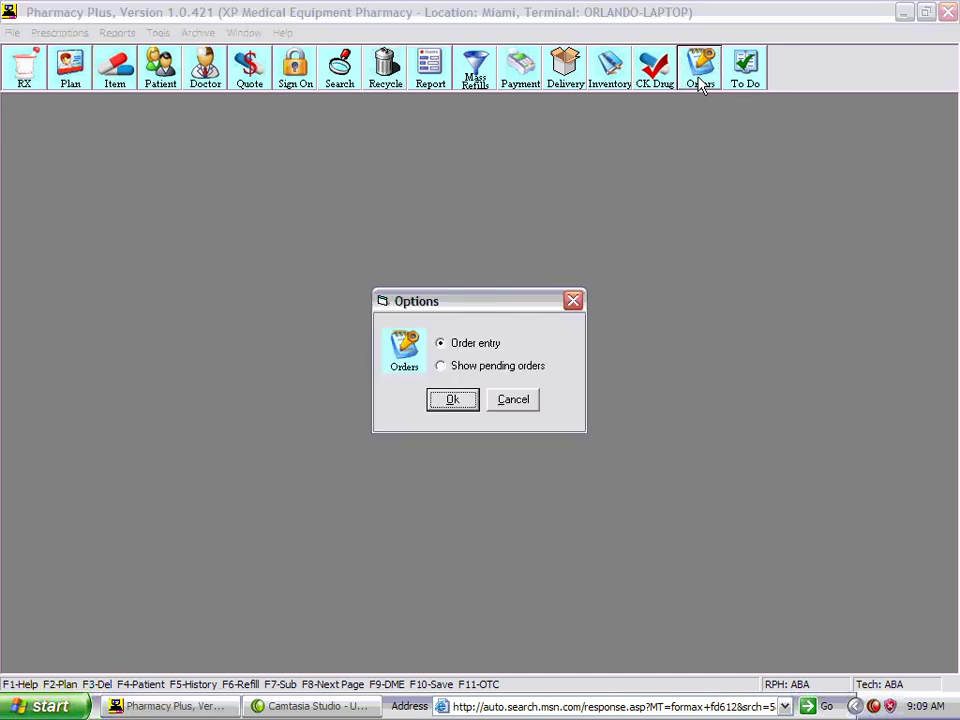
left_click(453, 400)
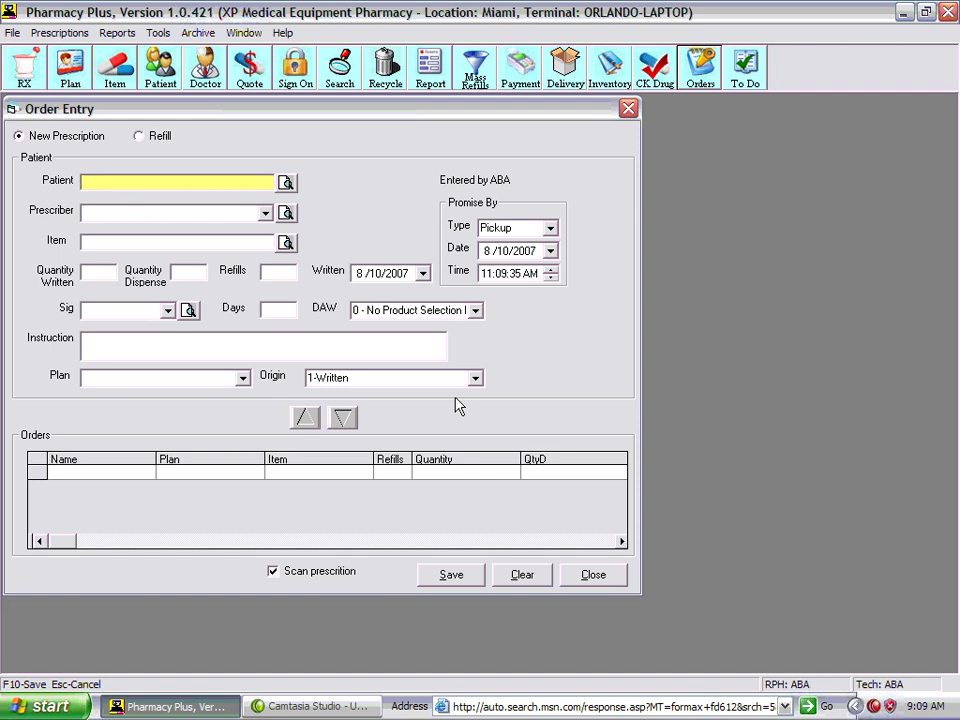
type("A")
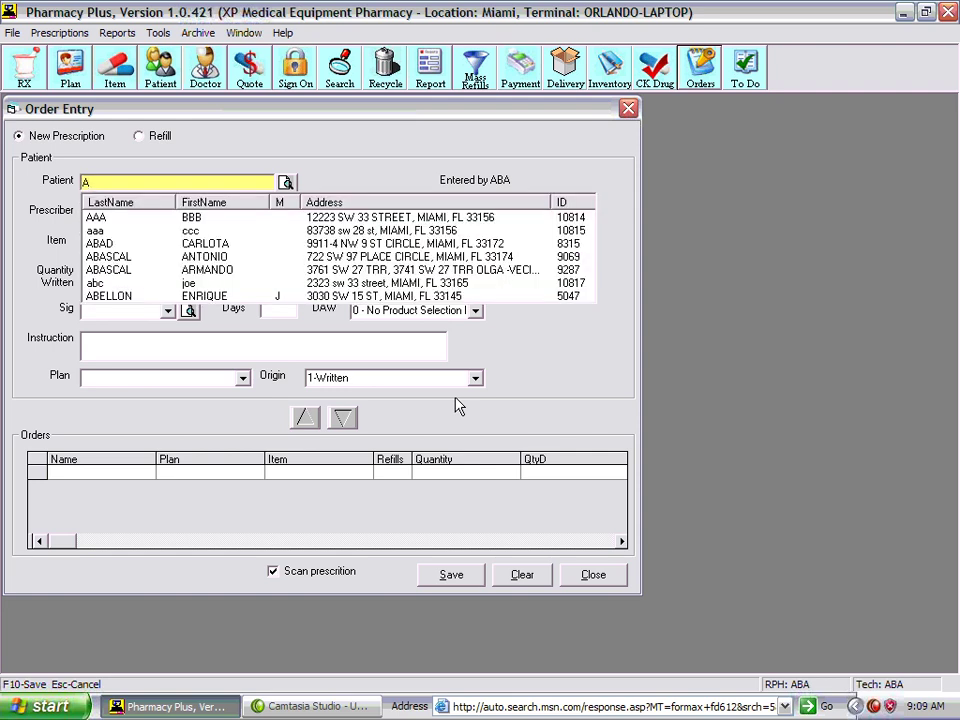
left_click(118, 259)
left_click(118, 259)
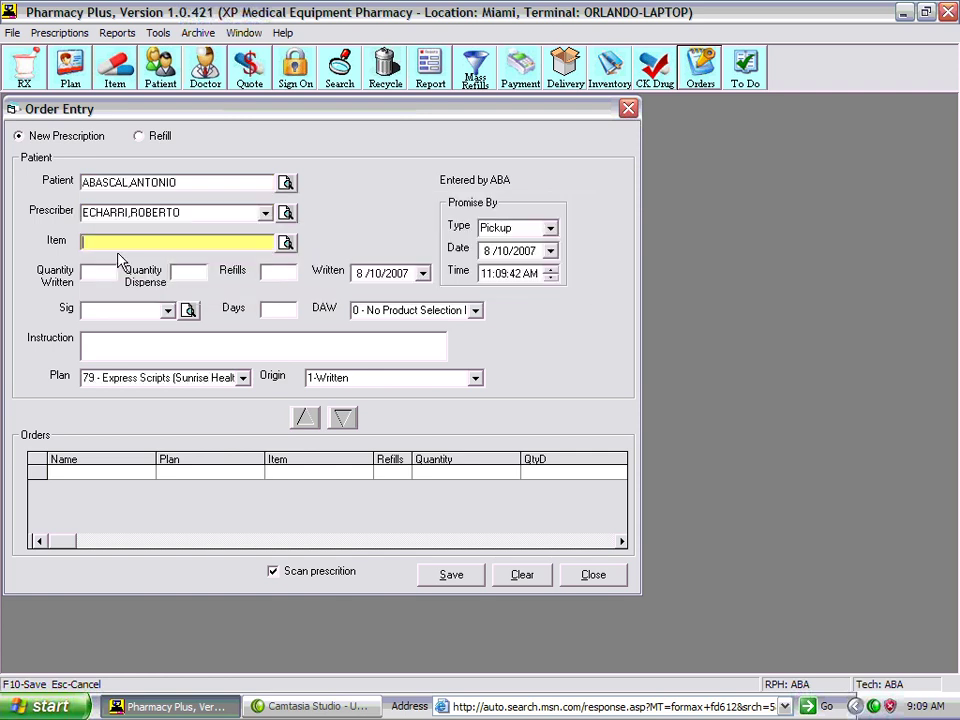
Order PAXIL 10MG tablet, quantity 30, 2 refills, sig BID, with scanning turned off
type("PAXI")
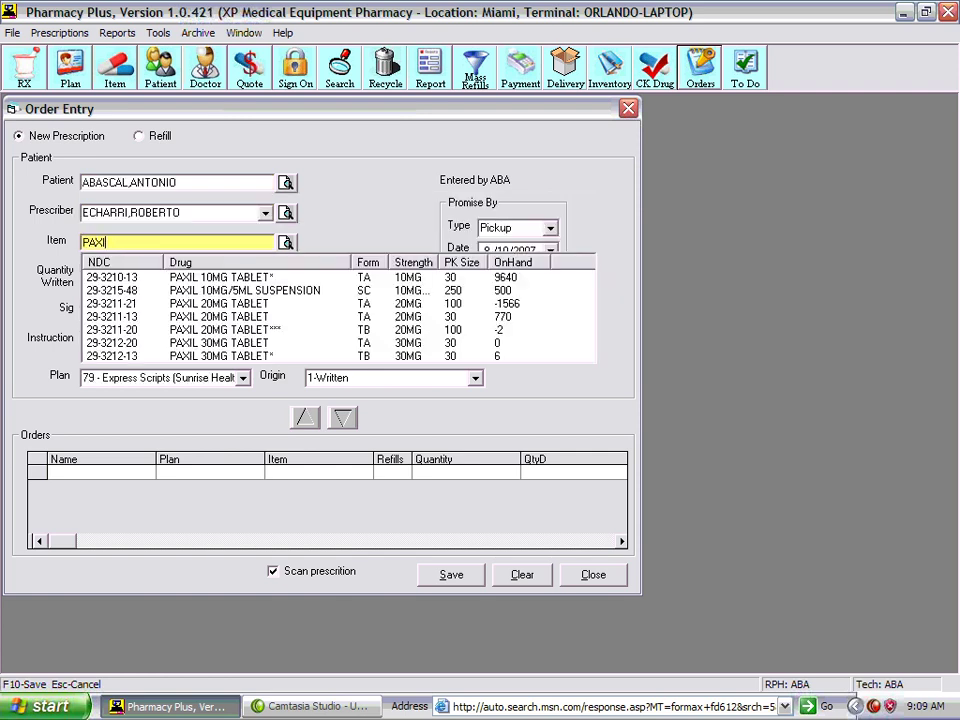
type("L")
key("Return")
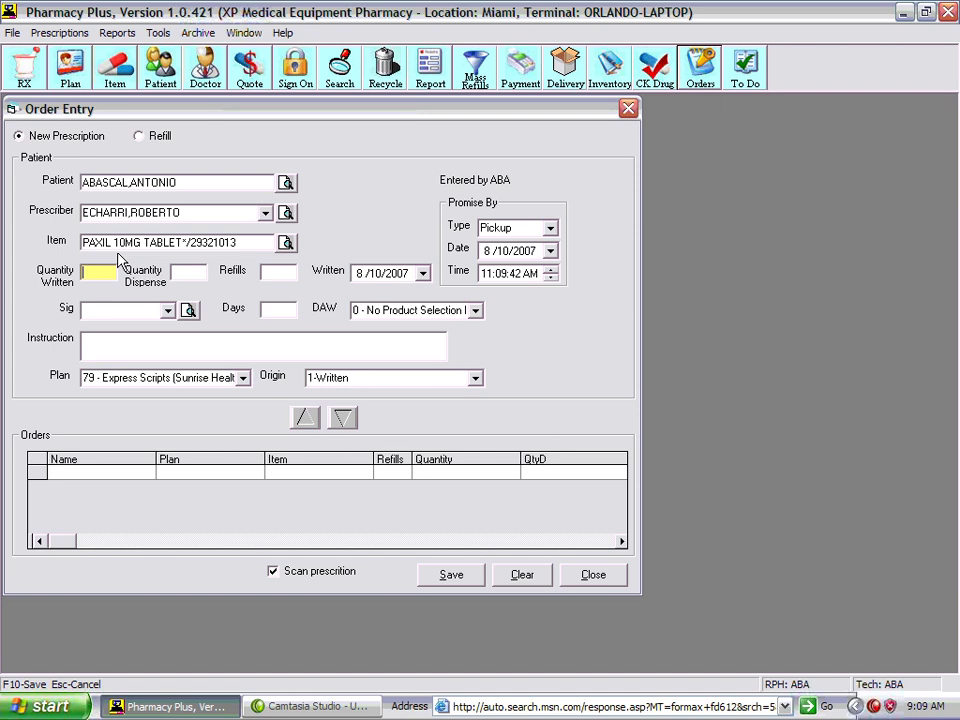
type("30")
key("Return")
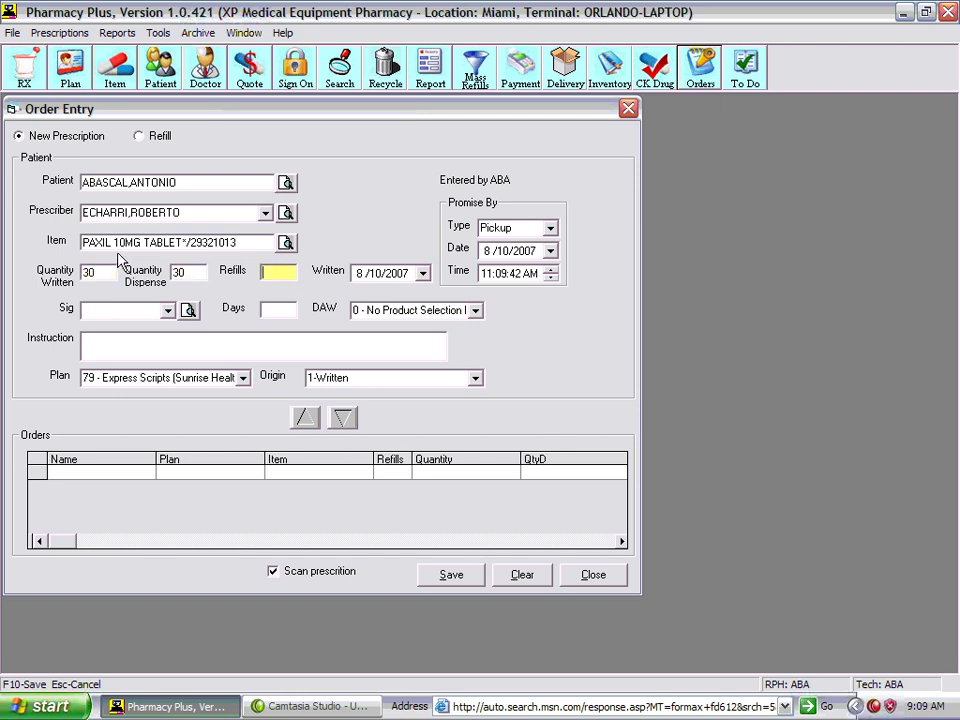
key("Return")
key("Return")
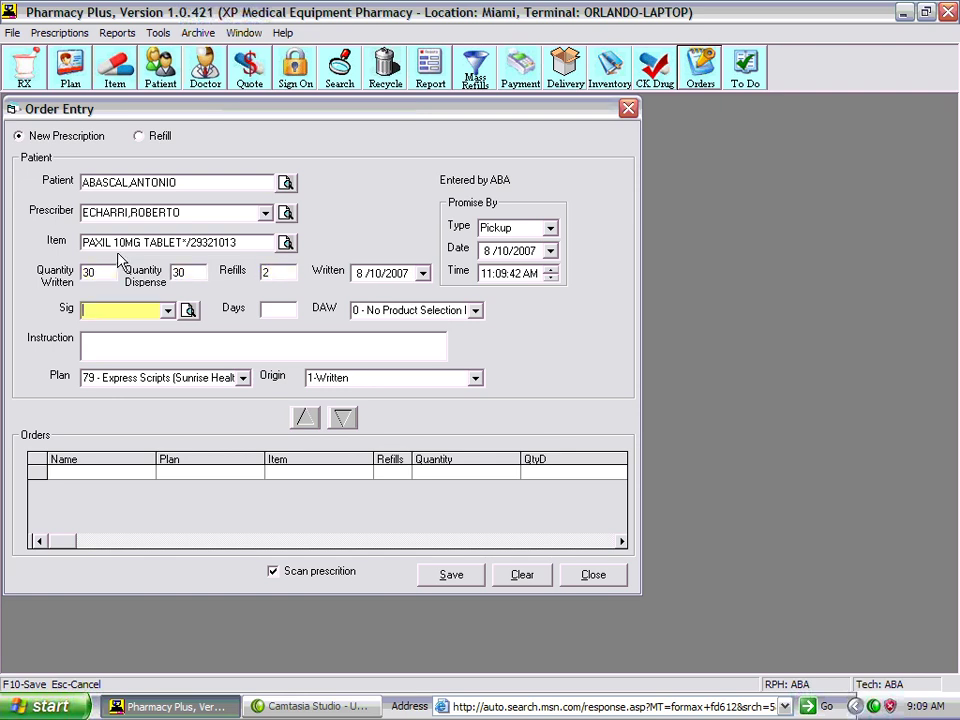
type("BID")
key("Return")
key("Return")
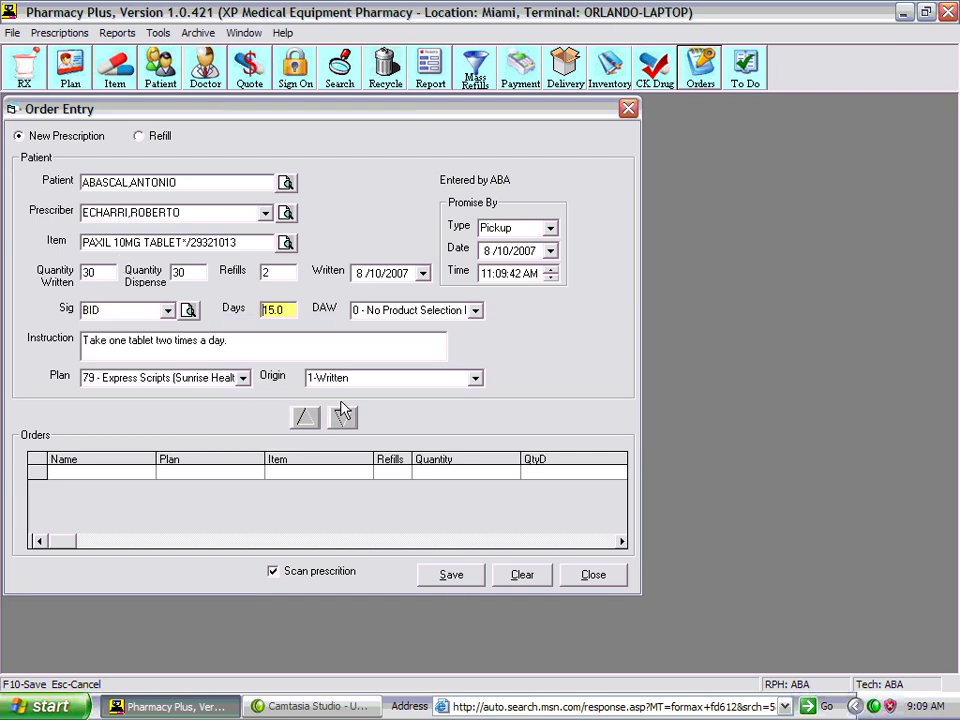
left_click(273, 574)
Save the Paxil order as pending, close both order windows, and start a blank prescription
left_click(451, 575)
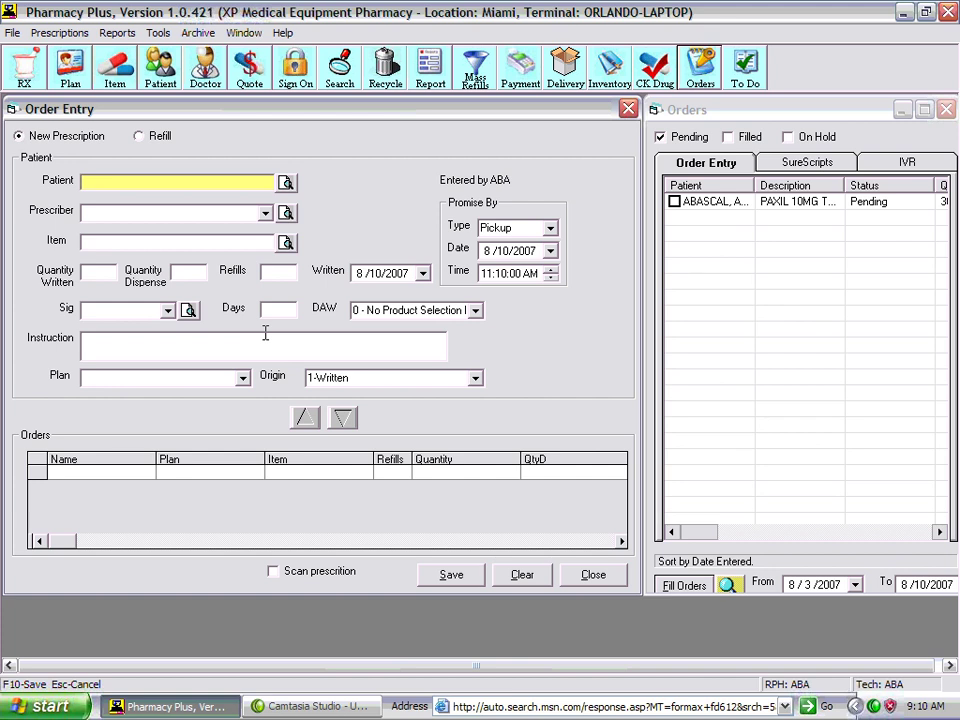
left_click(268, 247)
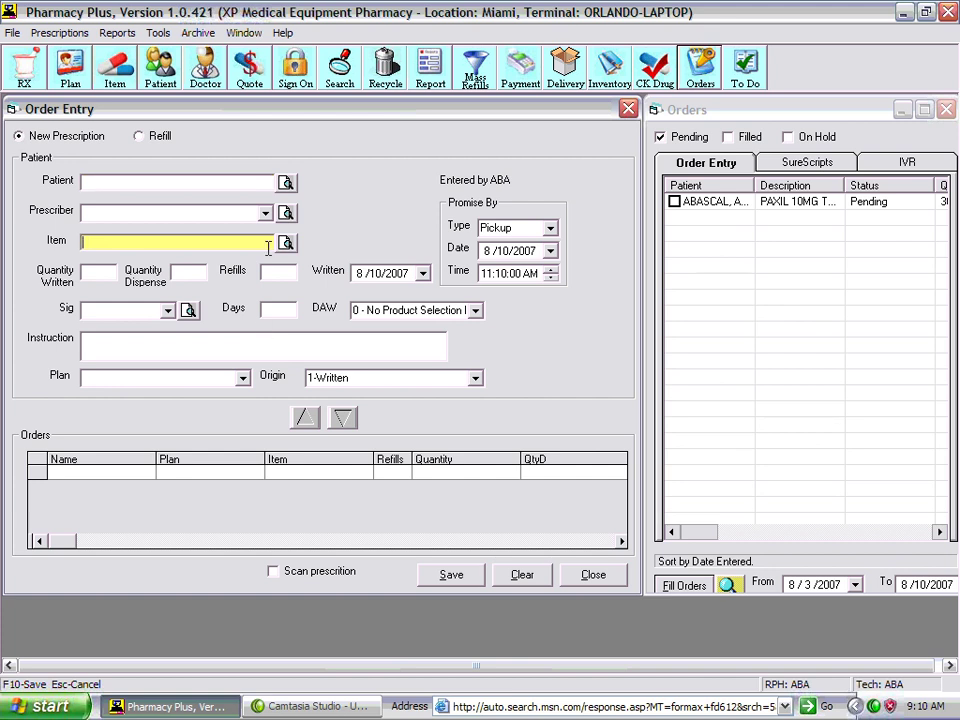
left_click(628, 108)
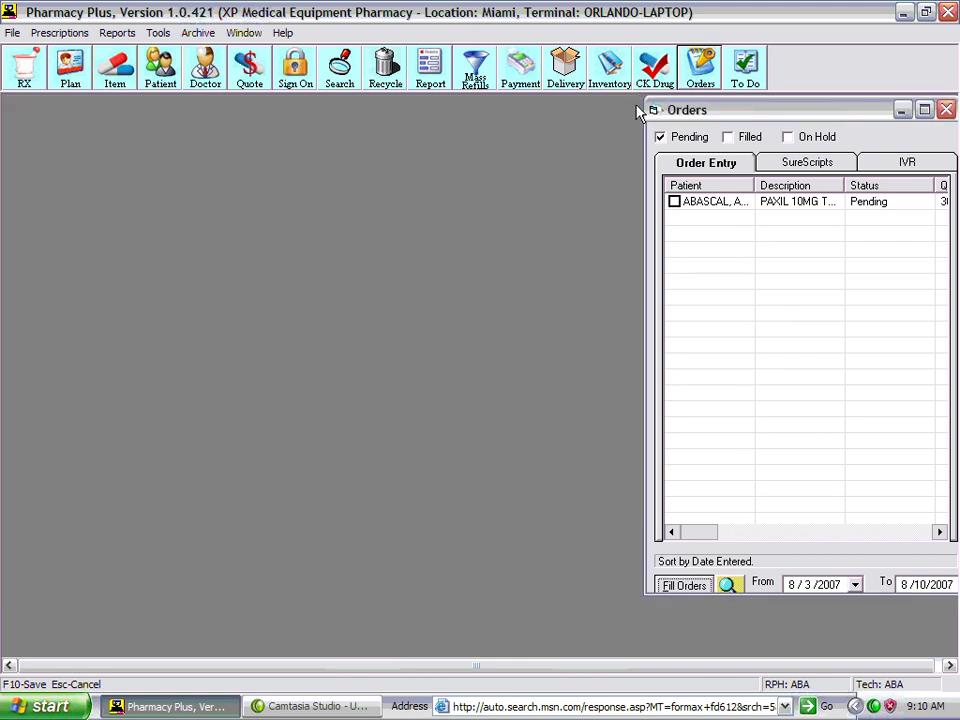
left_click(946, 110)
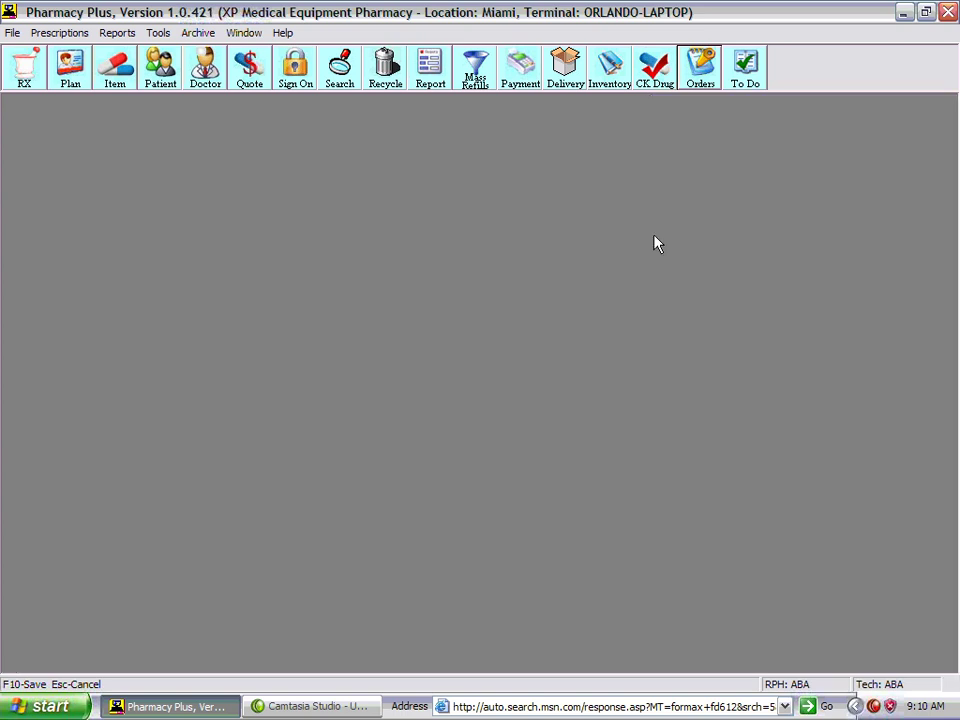
left_click(22, 80)
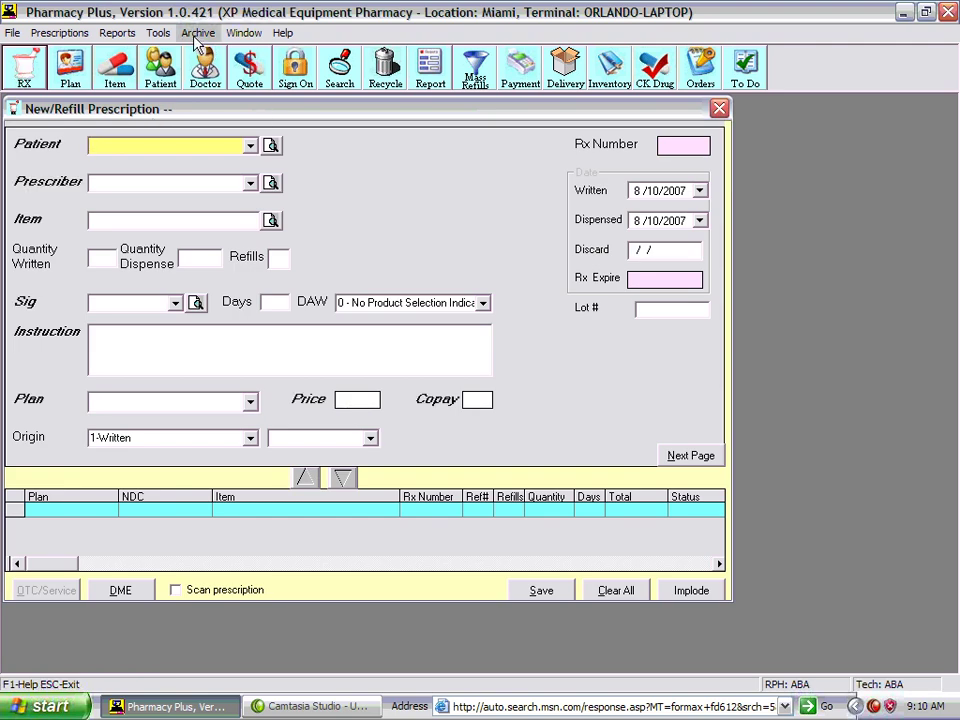
Check 'Display orders pending on the Rx entry' under Configuration Preference Options and save
left_click(160, 33)
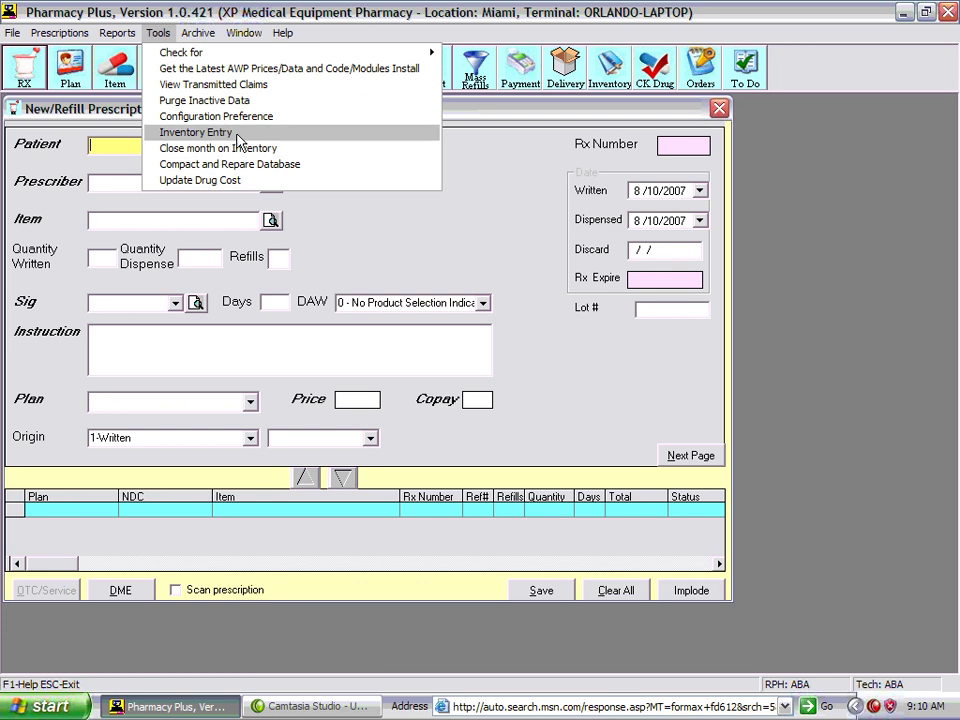
left_click(240, 118)
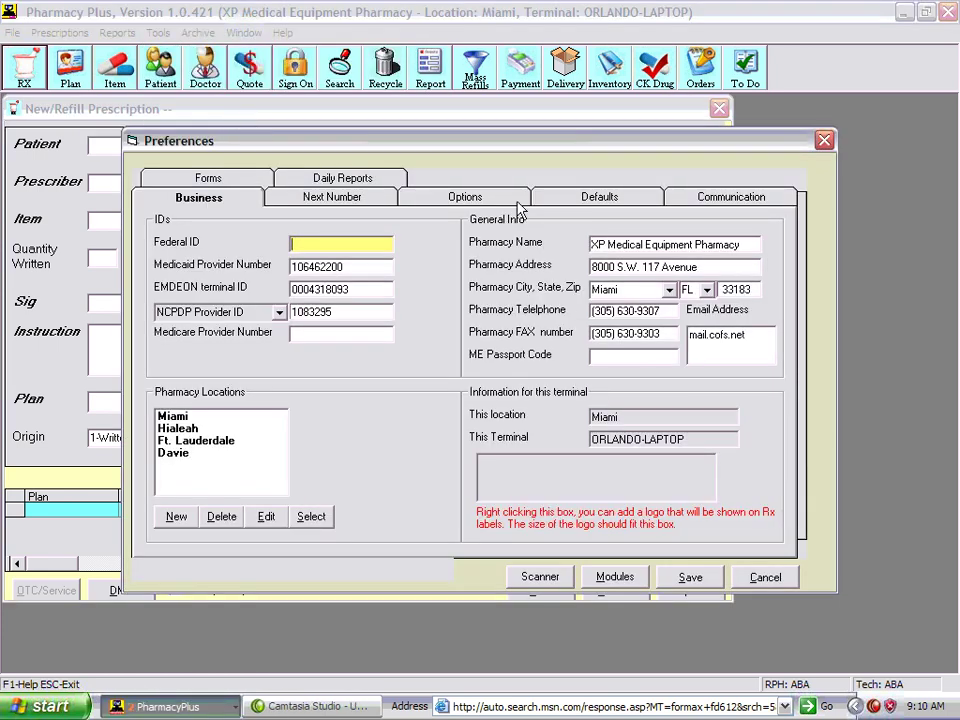
left_click(482, 207)
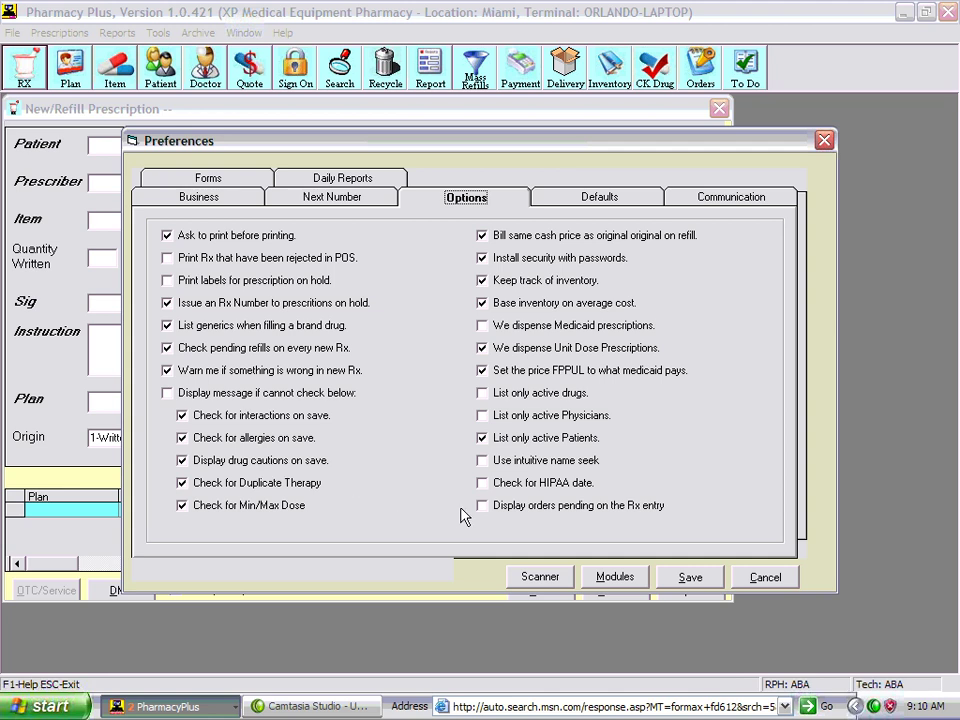
left_click(562, 199)
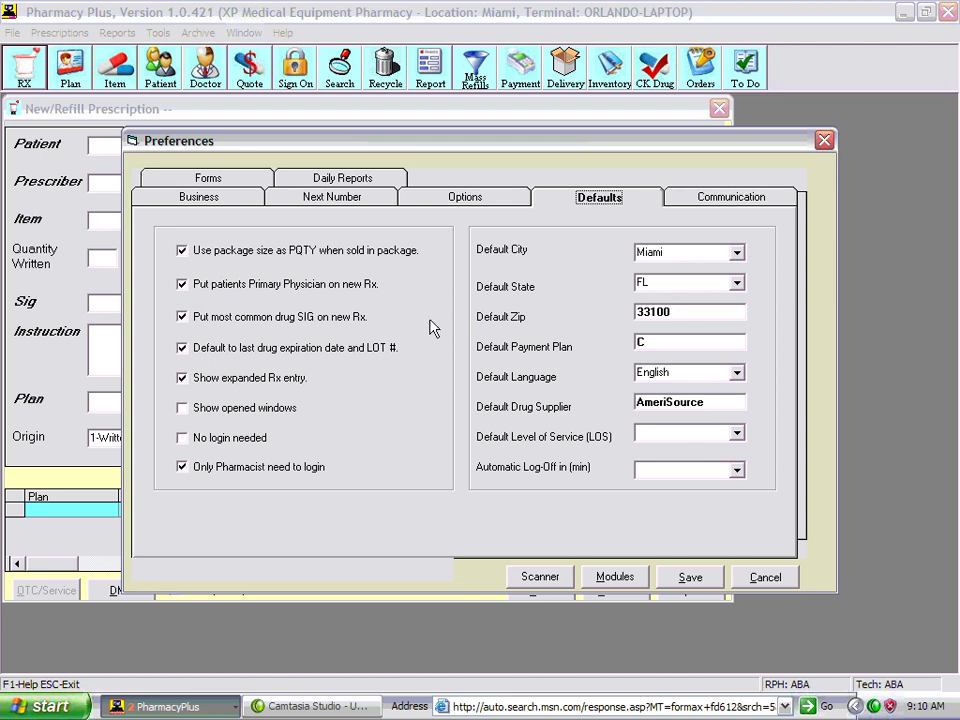
left_click(489, 201)
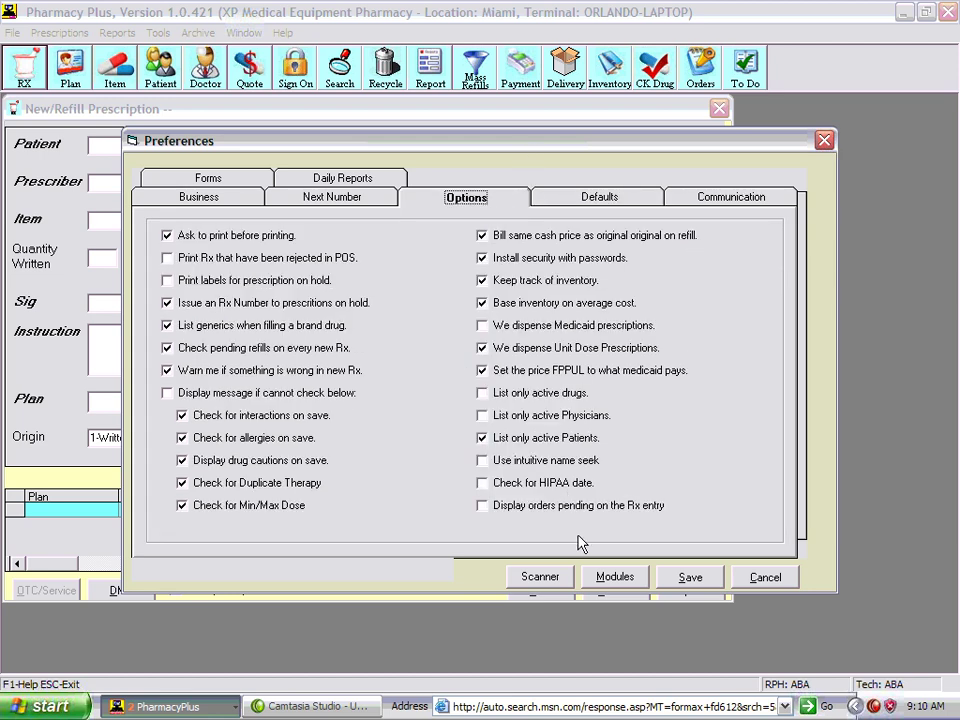
left_click(483, 506)
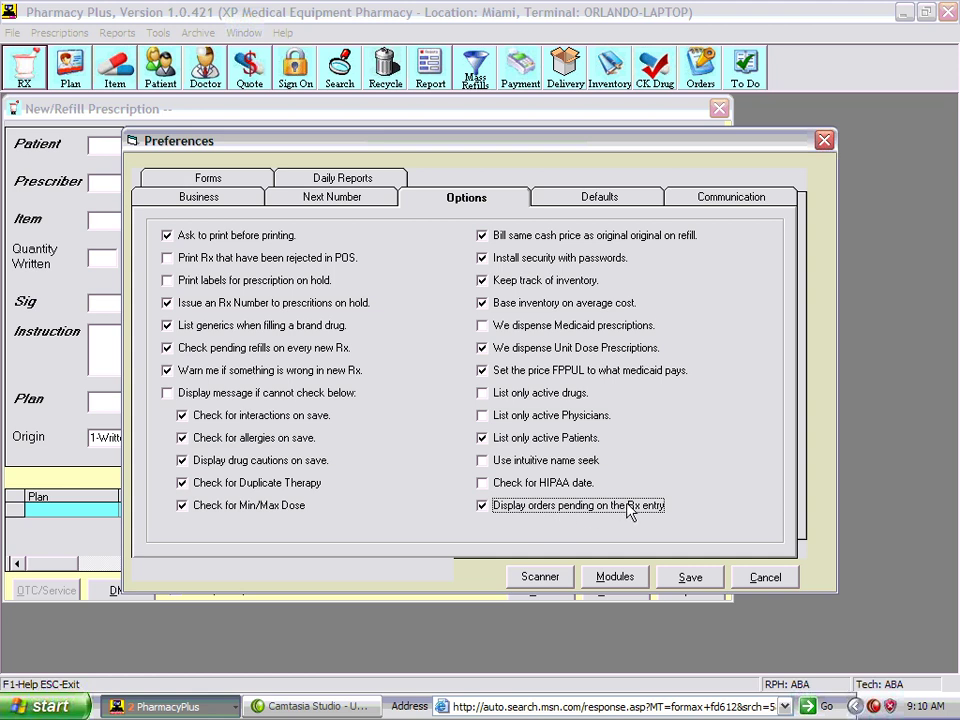
left_click(690, 577)
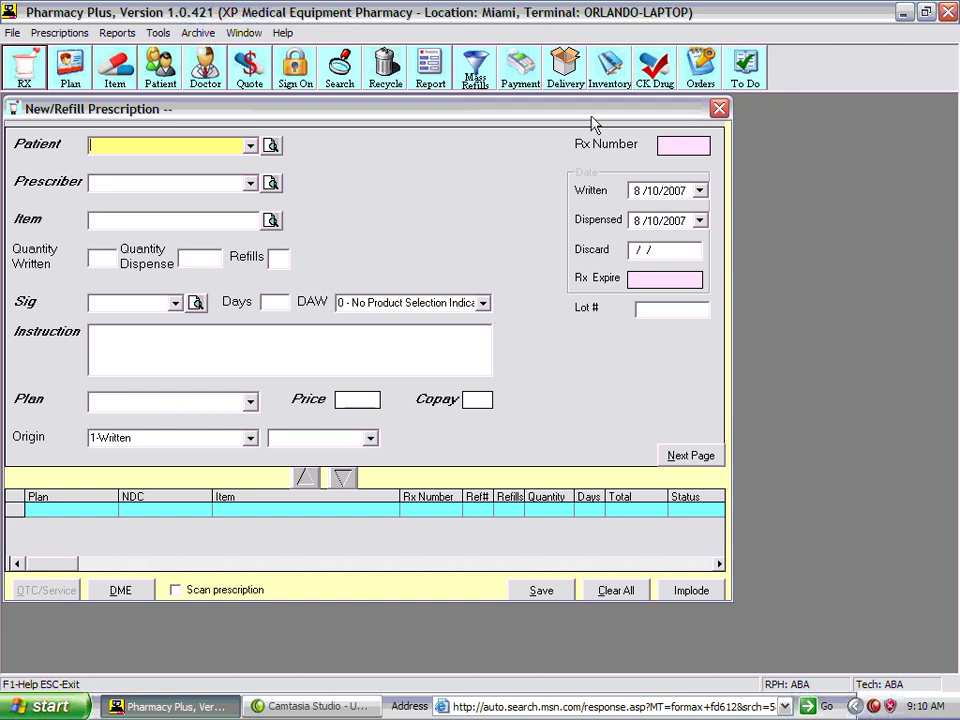
Show pending orders, mark the PAXIL 10MG order, and fill it into a new prescription
left_click(700, 72)
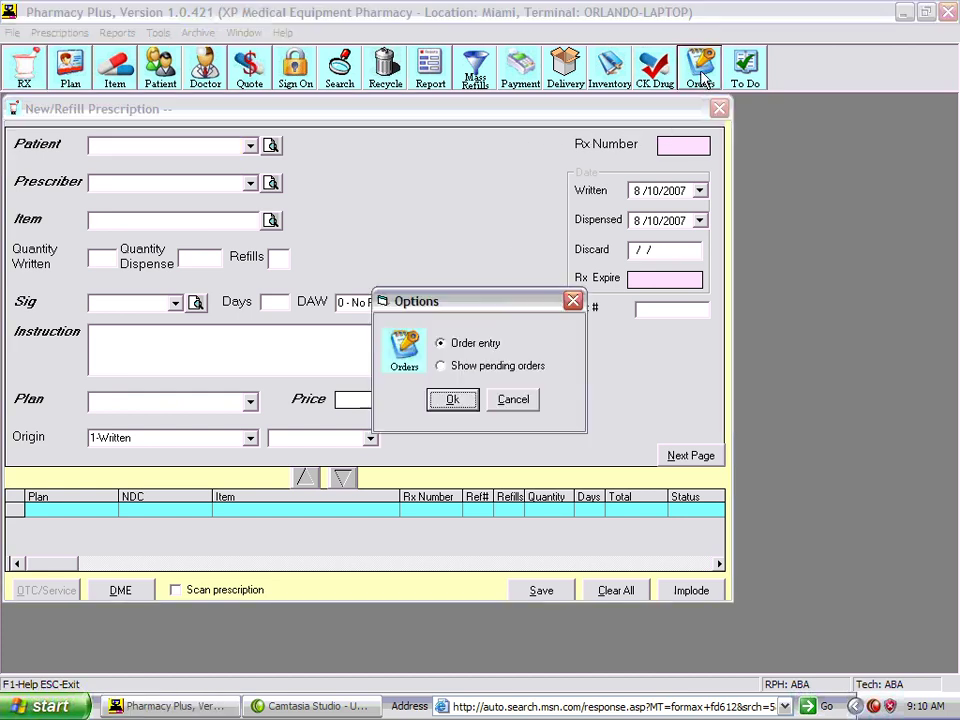
left_click(446, 368)
left_click(457, 402)
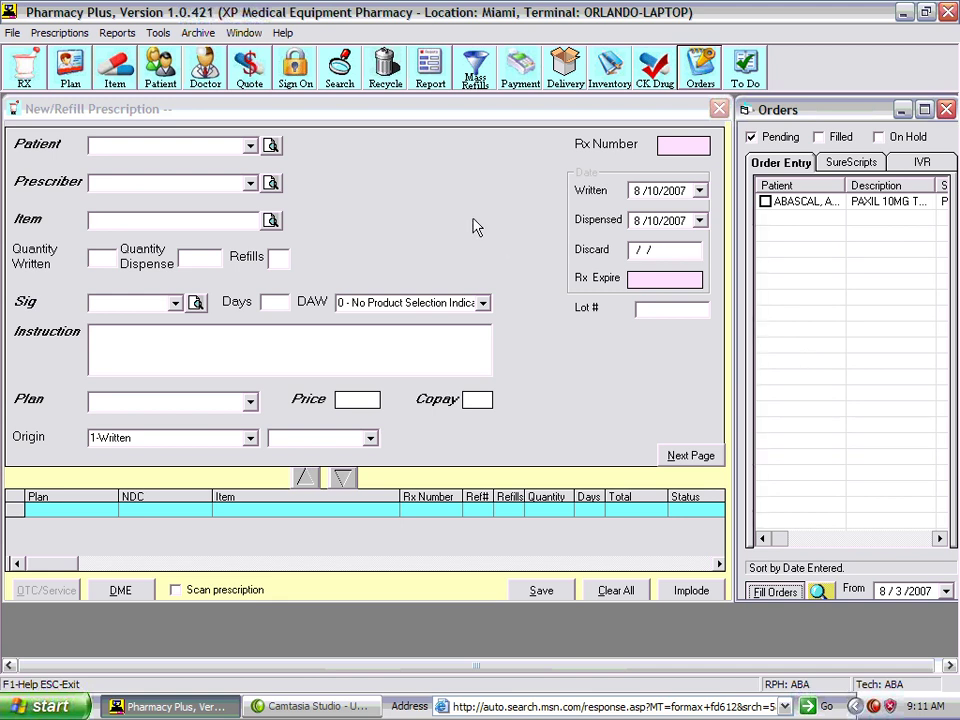
left_click(766, 202)
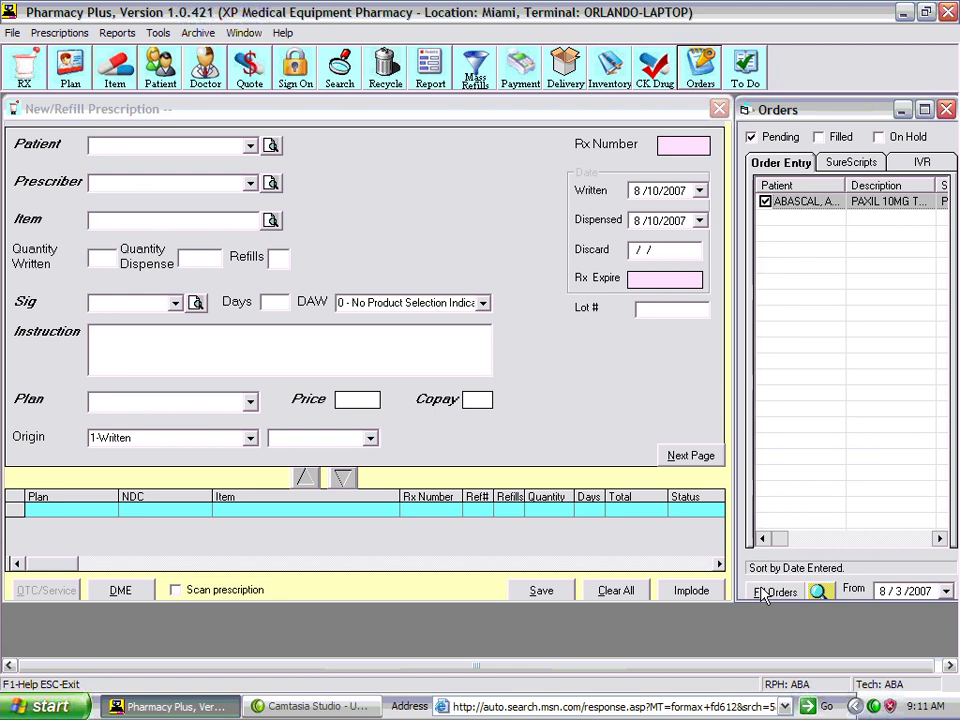
left_click(925, 110)
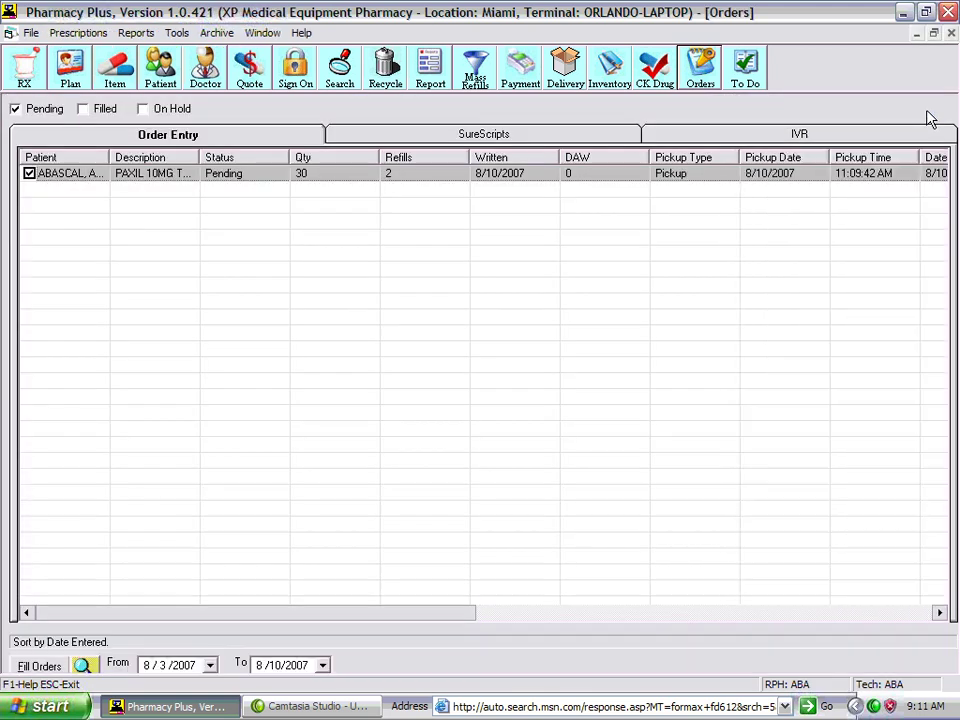
left_click(933, 34)
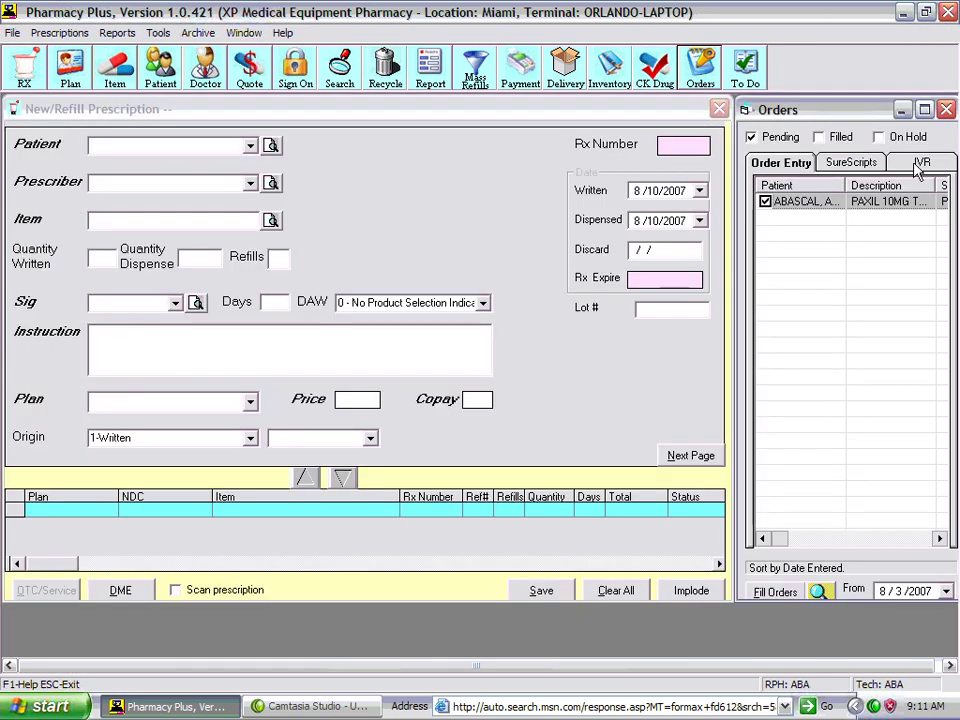
left_click(774, 592)
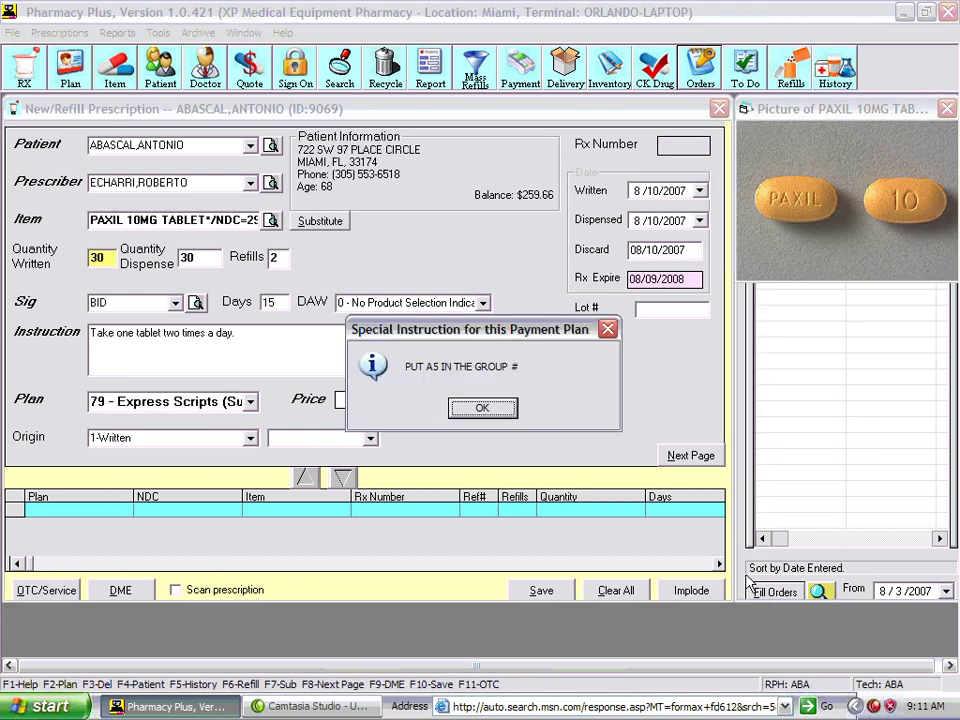
Dismiss the payment plan note and save the PAXIL 10MG prescription with Transmit and Print turned off
left_click(482, 410)
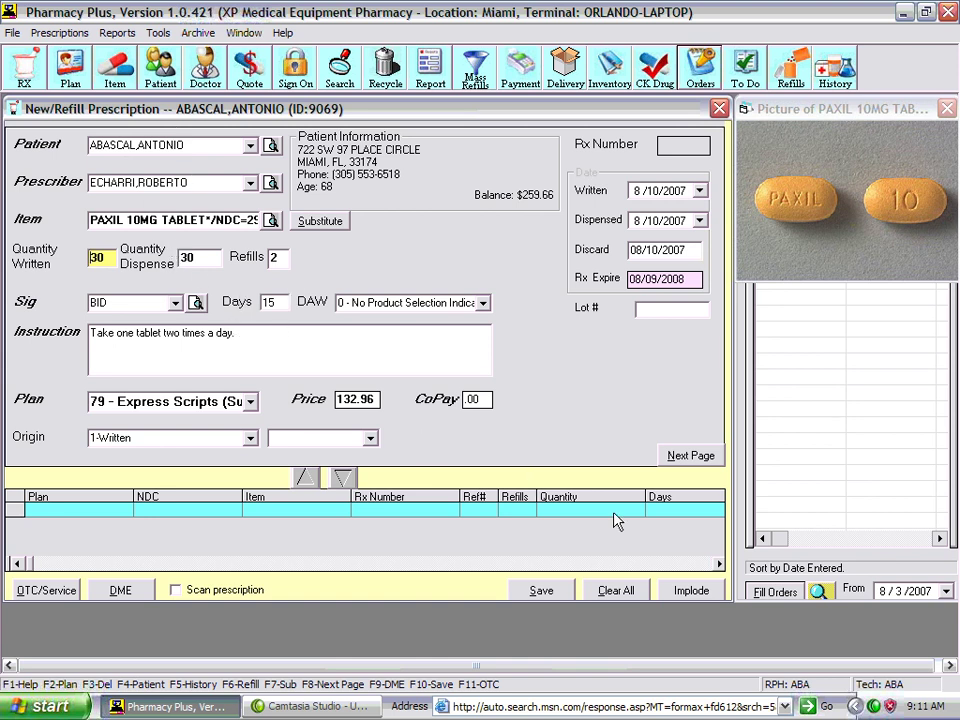
left_click(541, 591)
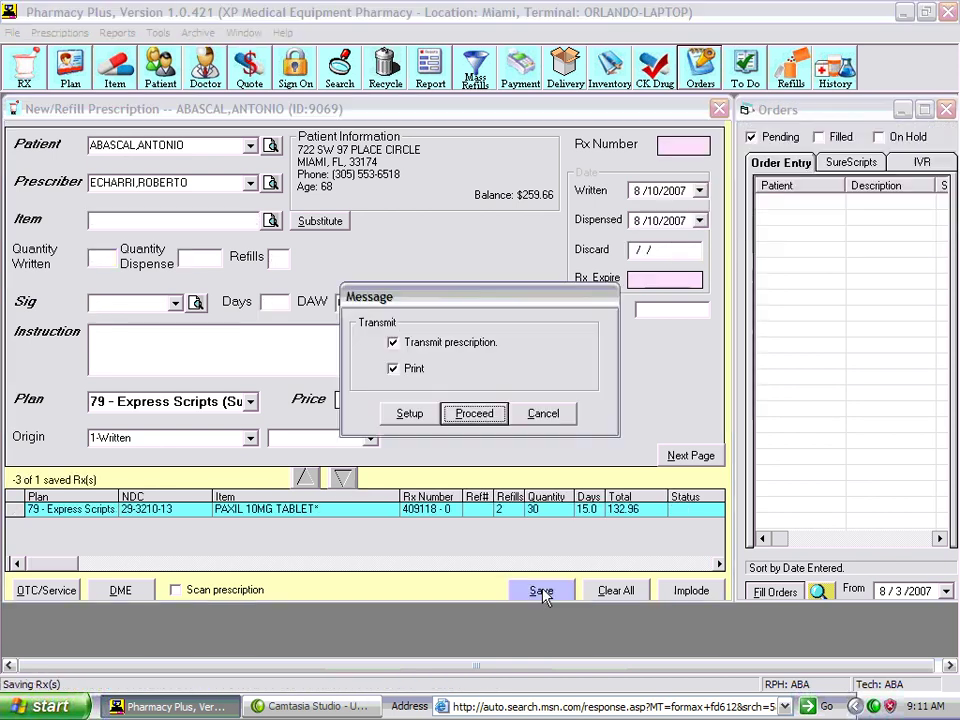
left_click(392, 343)
left_click(392, 368)
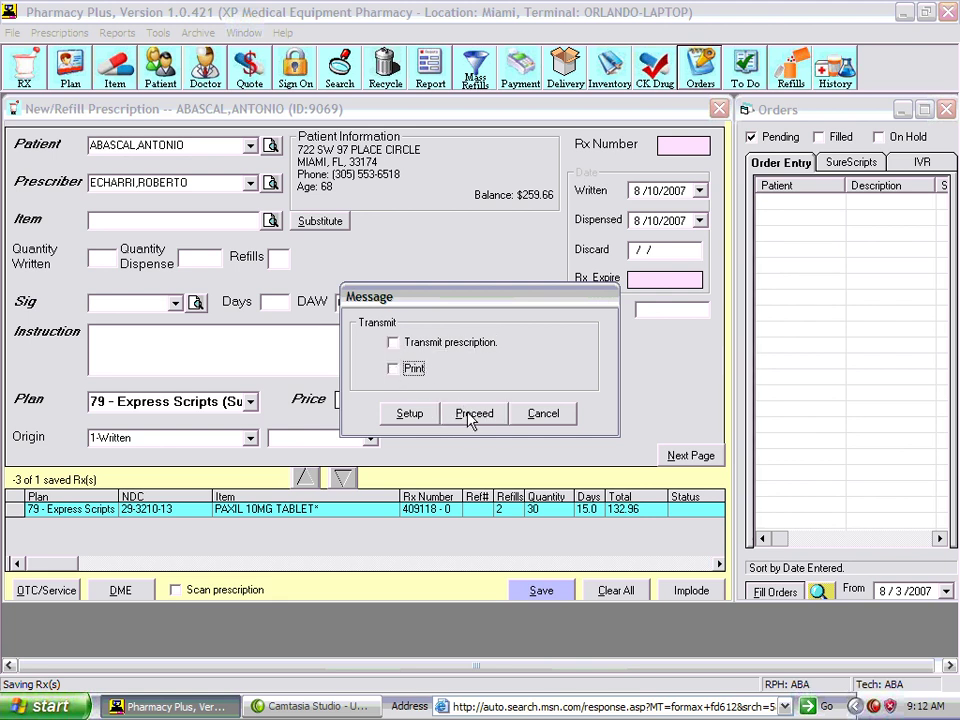
left_click(472, 414)
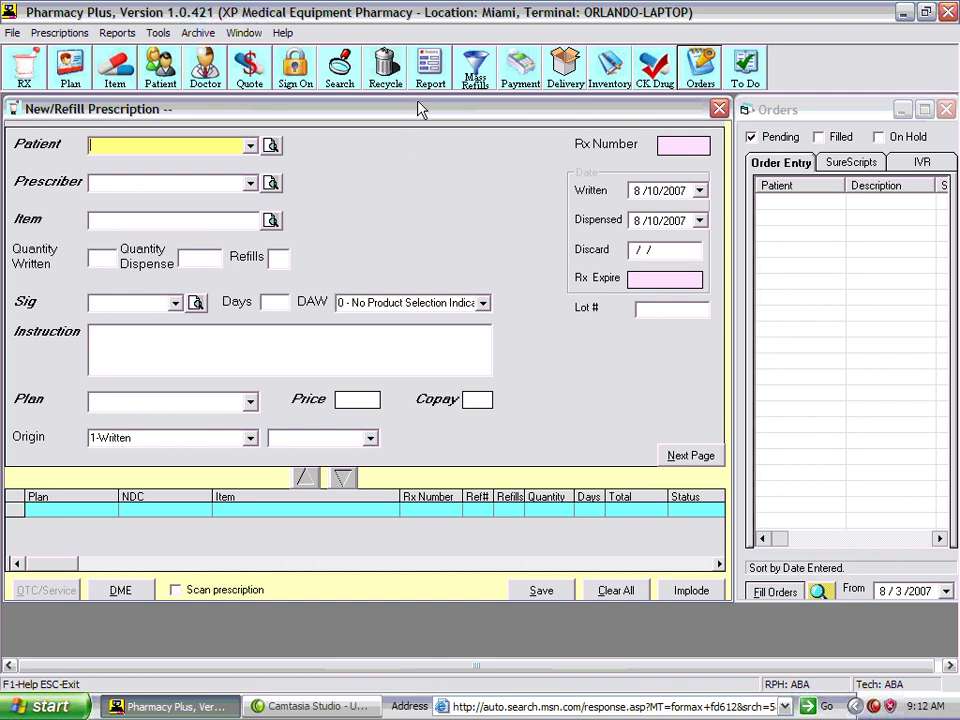
Open the Report module and browse the Nursing Home/Company report types
left_click(428, 68)
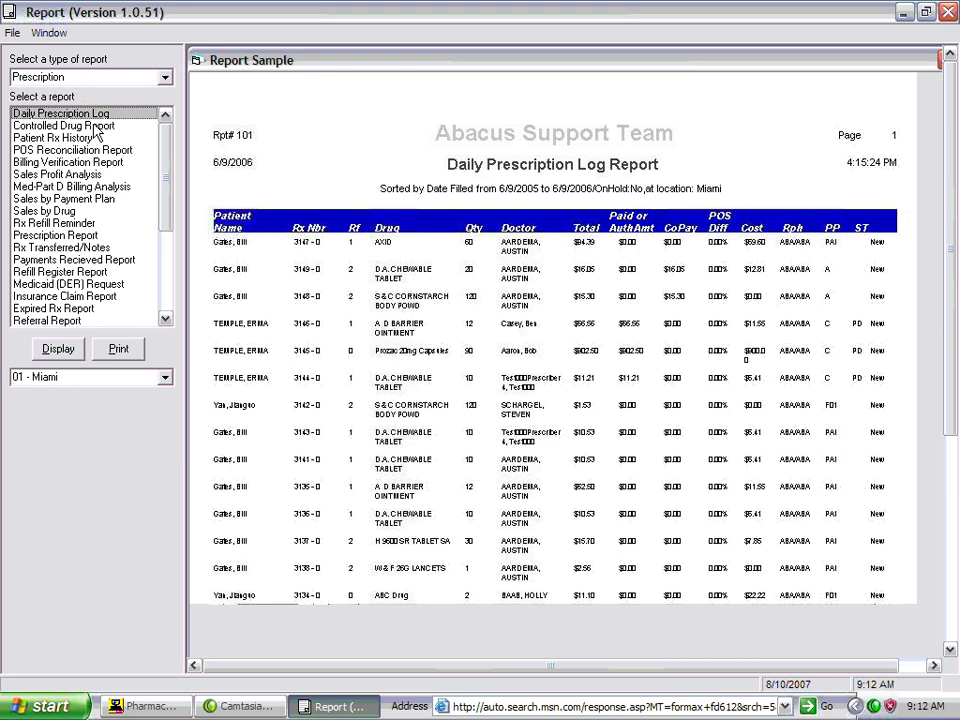
left_click(166, 78)
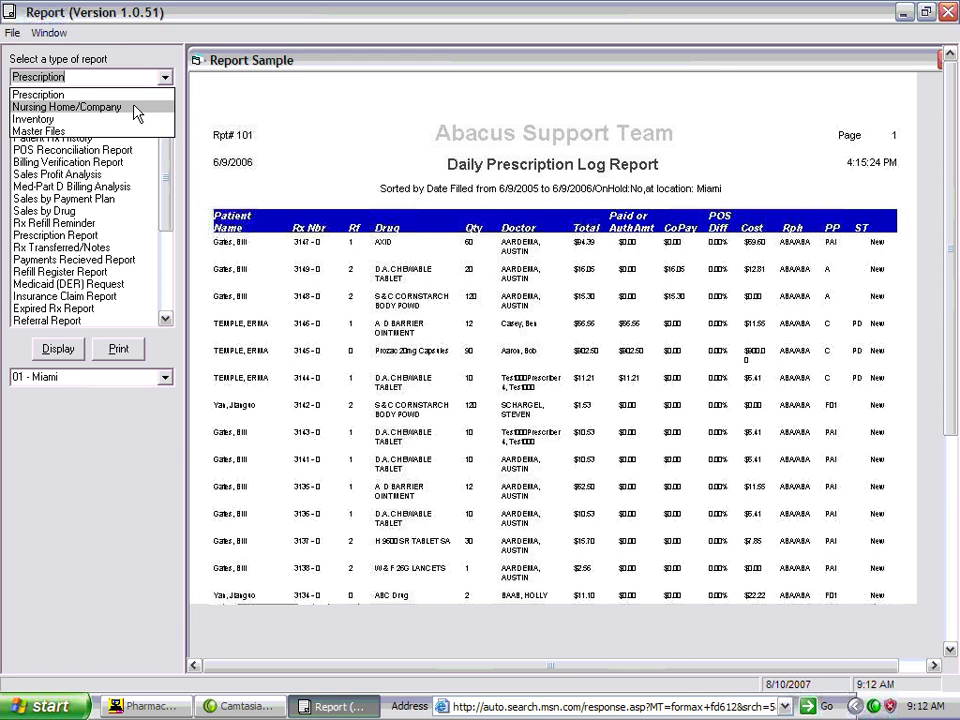
left_click(134, 106)
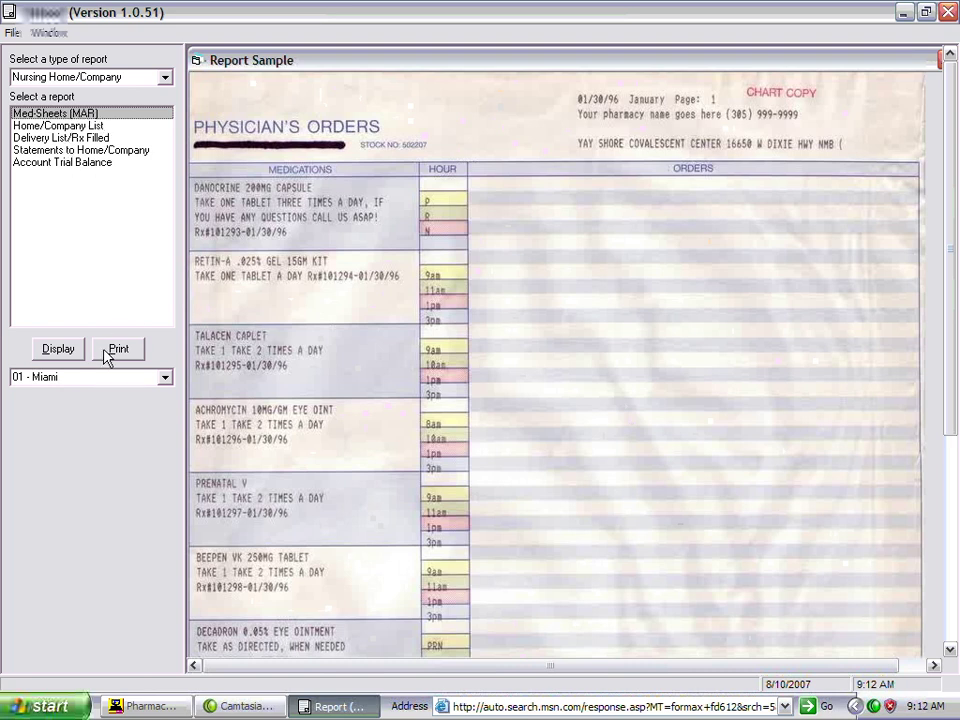
left_click(69, 353)
left_click(125, 352)
Switch back to Prescription reports and pick the Daily Prescription Log
left_click(165, 77)
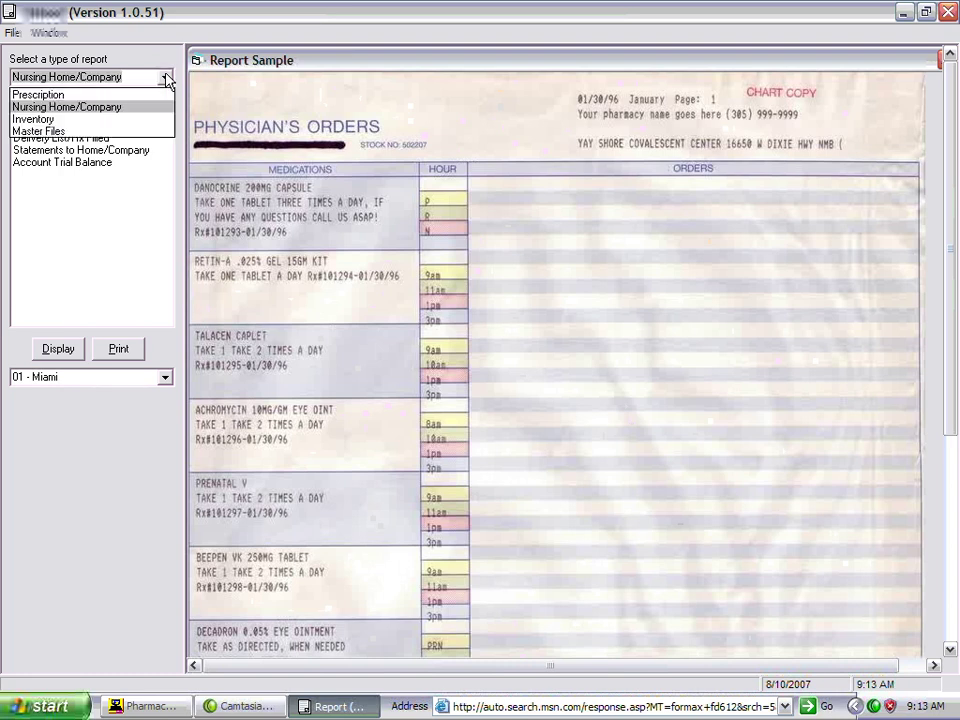
left_click(146, 96)
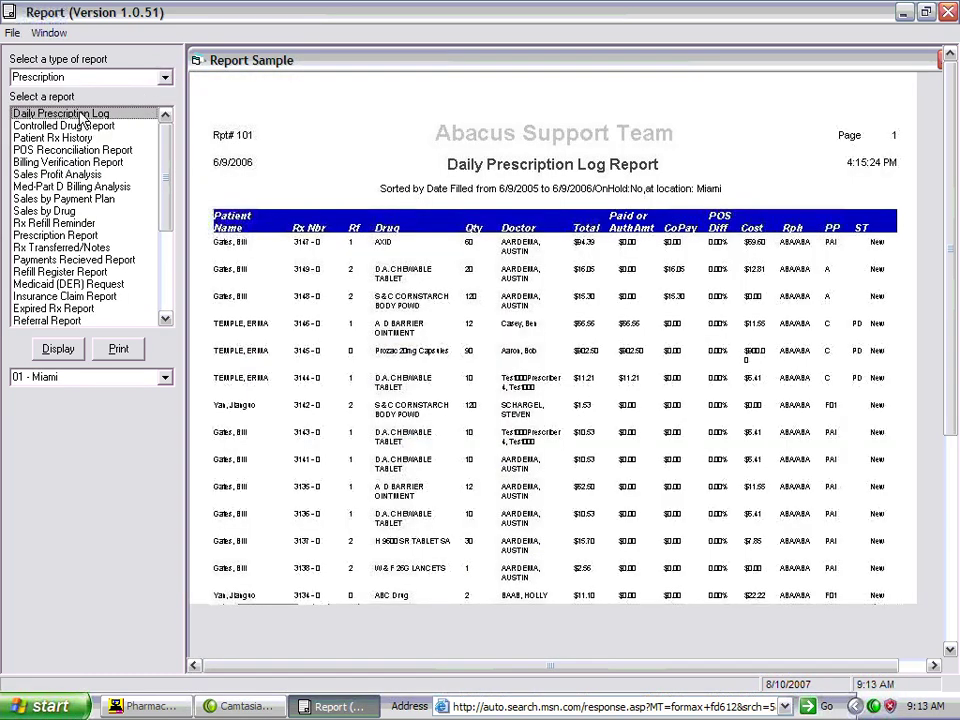
left_click(68, 352)
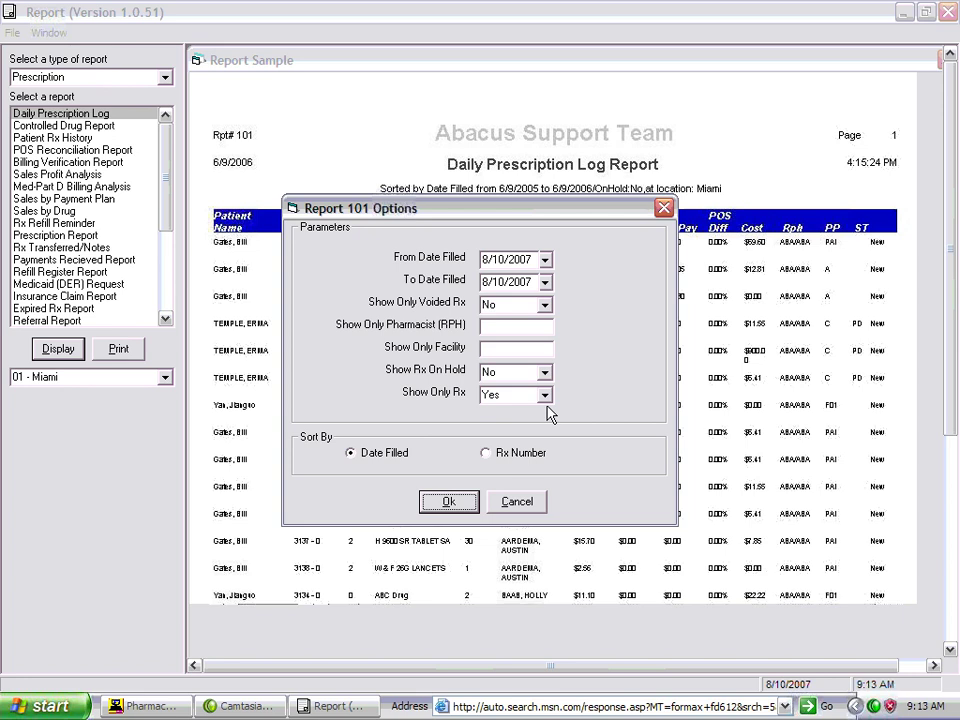
Generate the 8/10/2007 Daily Prescription Log, review its pay-plan summary and Miami location, then close it
left_click(460, 504)
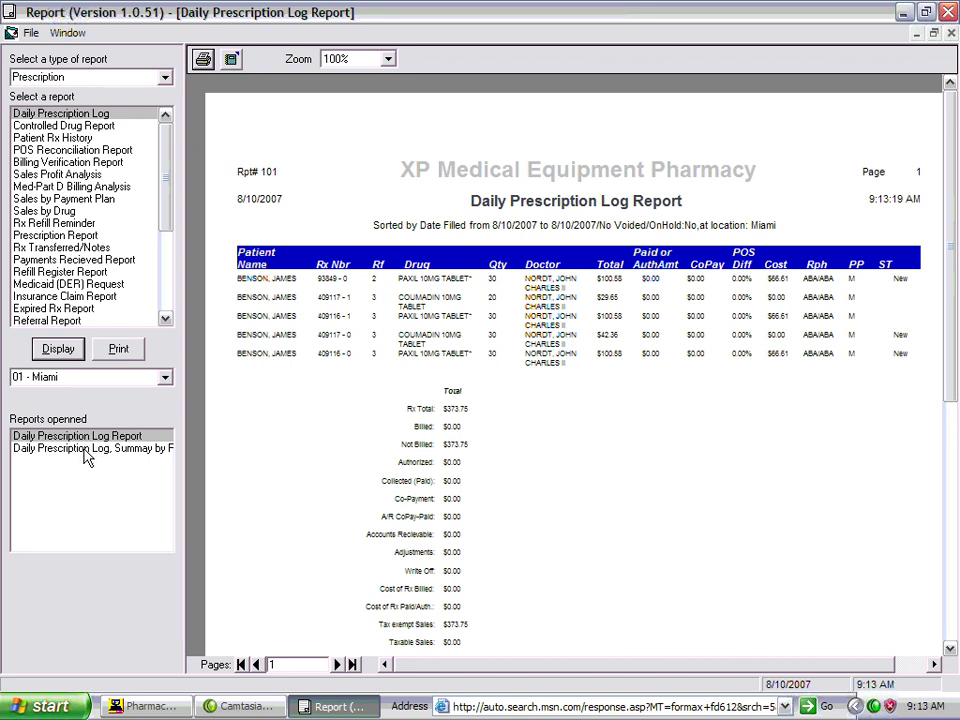
left_click(87, 452)
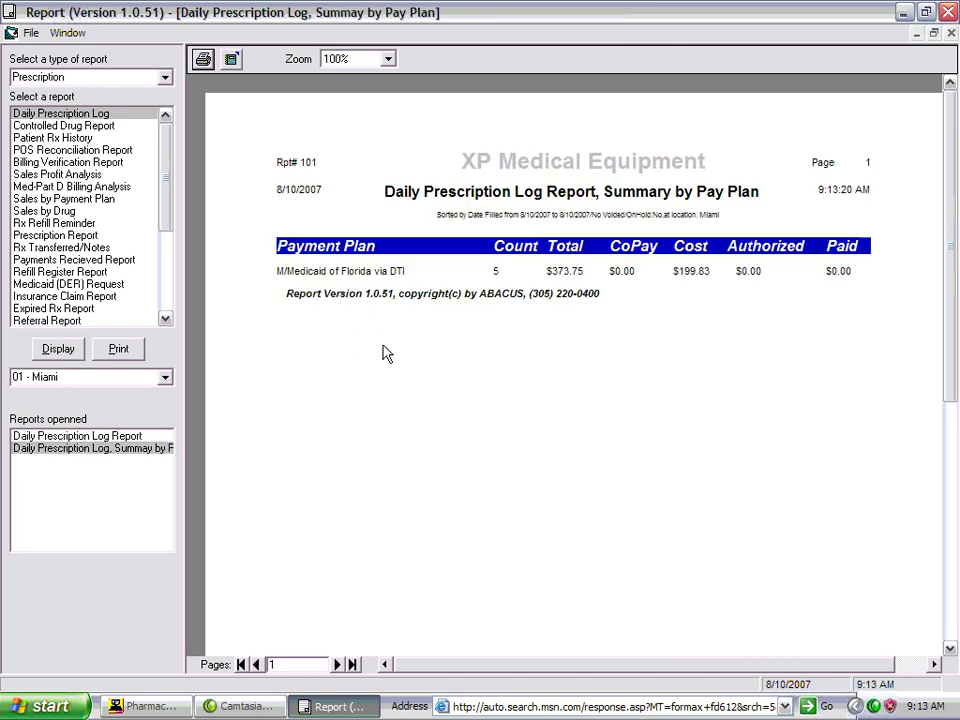
left_click(96, 438)
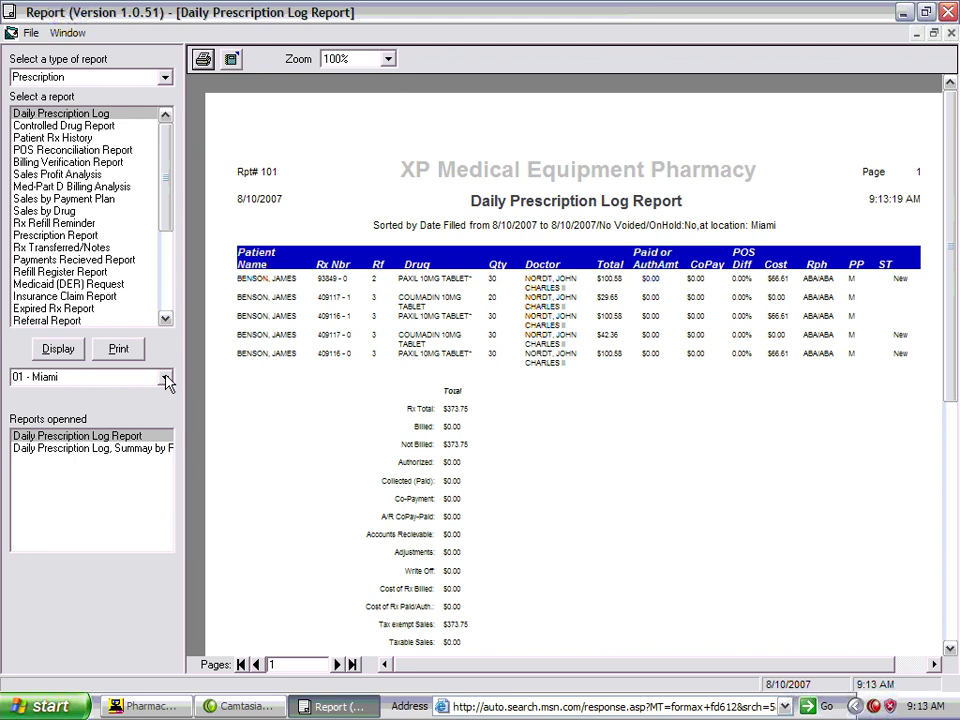
left_click(165, 378)
left_click(166, 379)
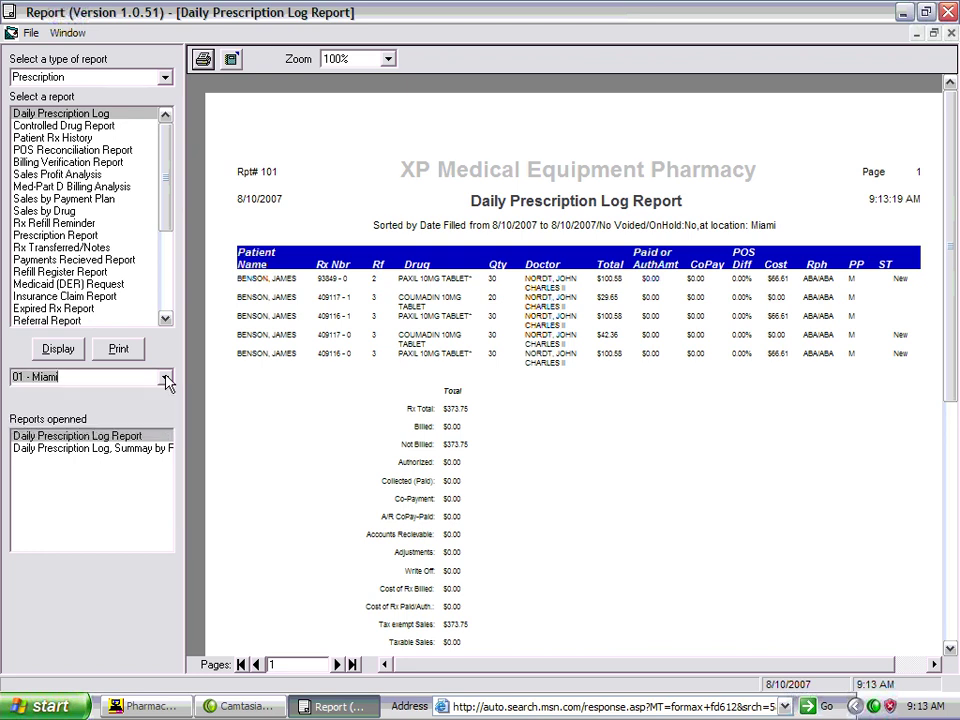
left_click(948, 13)
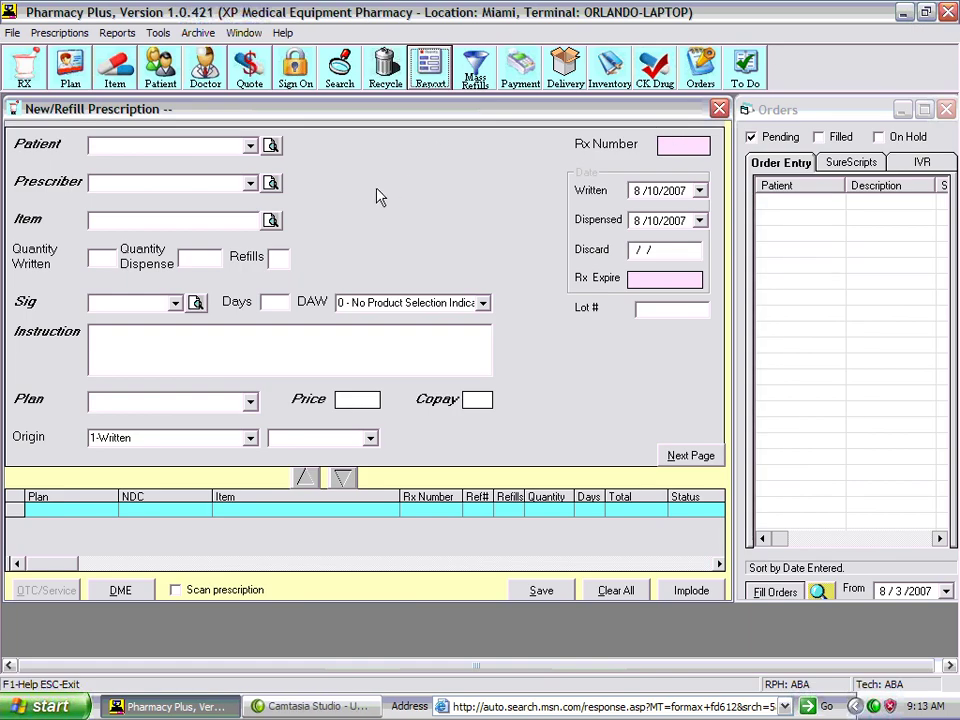
Log off the current pharmacist, then sign back in with the pharmacist's user name from the list
left_click(296, 80)
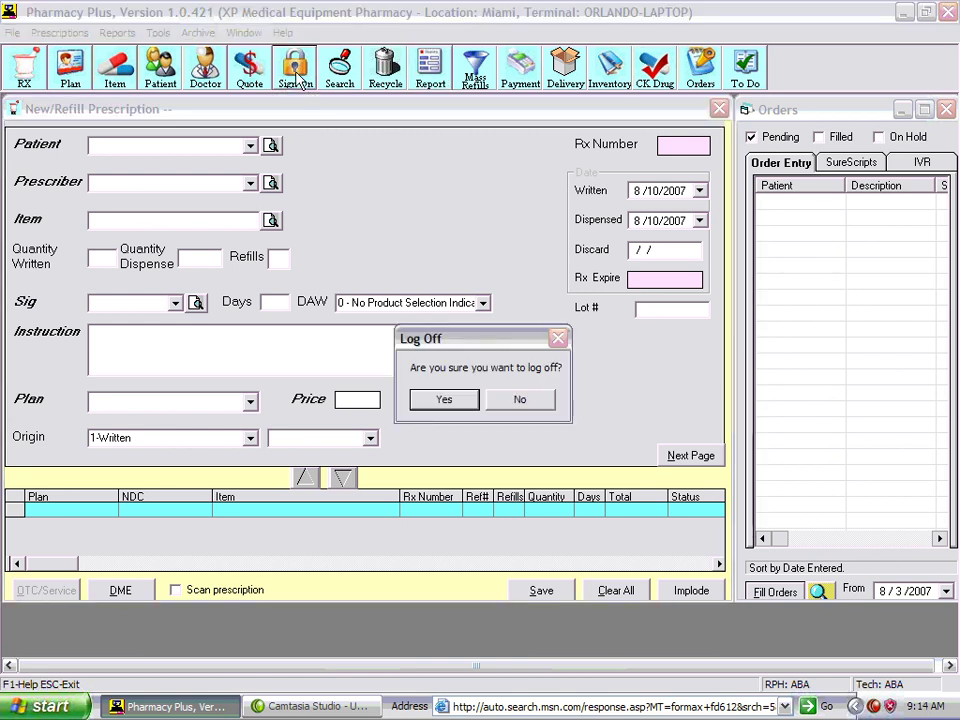
left_click(443, 401)
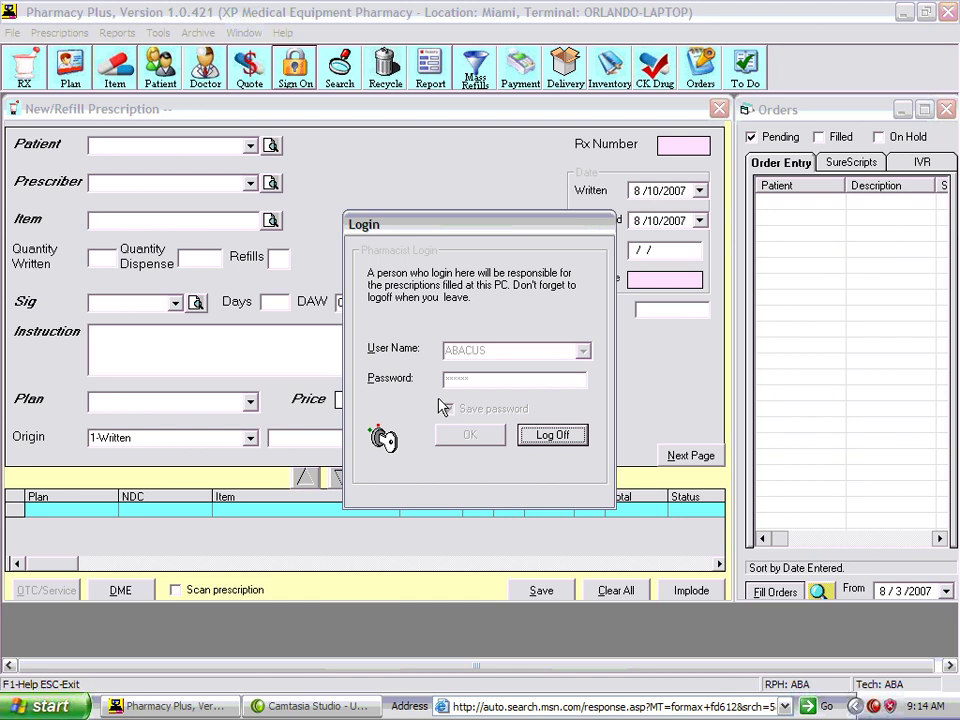
left_click(555, 435)
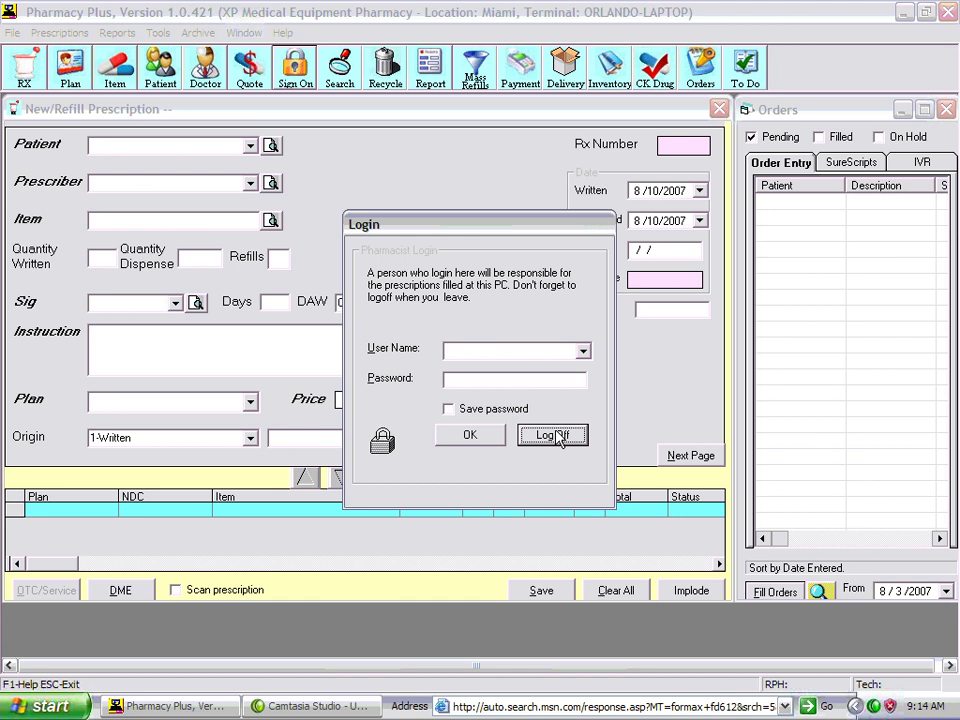
left_click(583, 352)
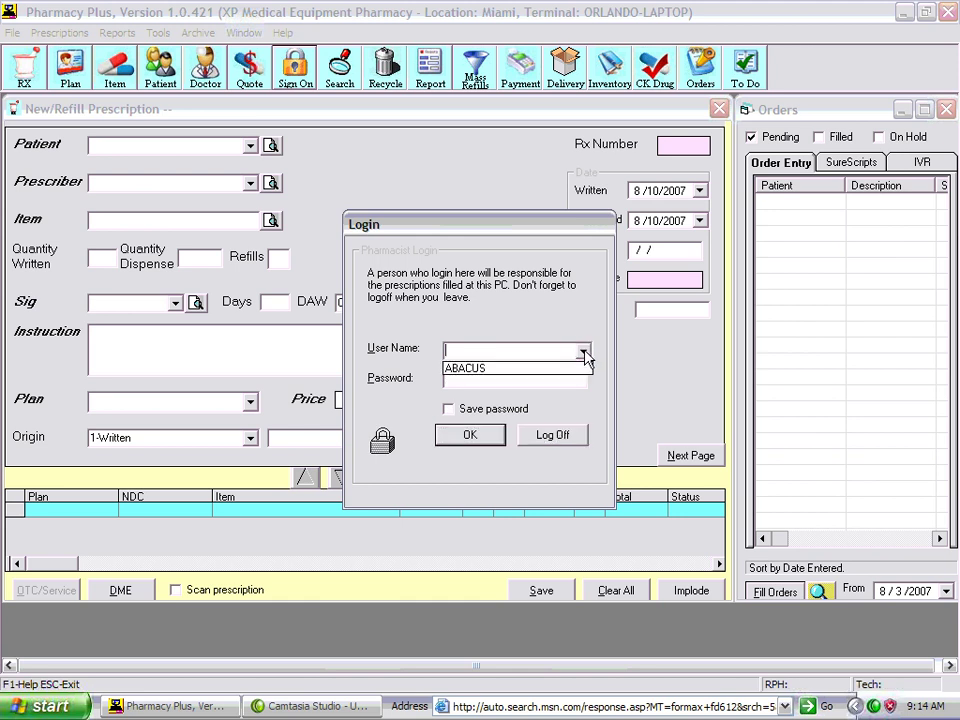
left_click(562, 369)
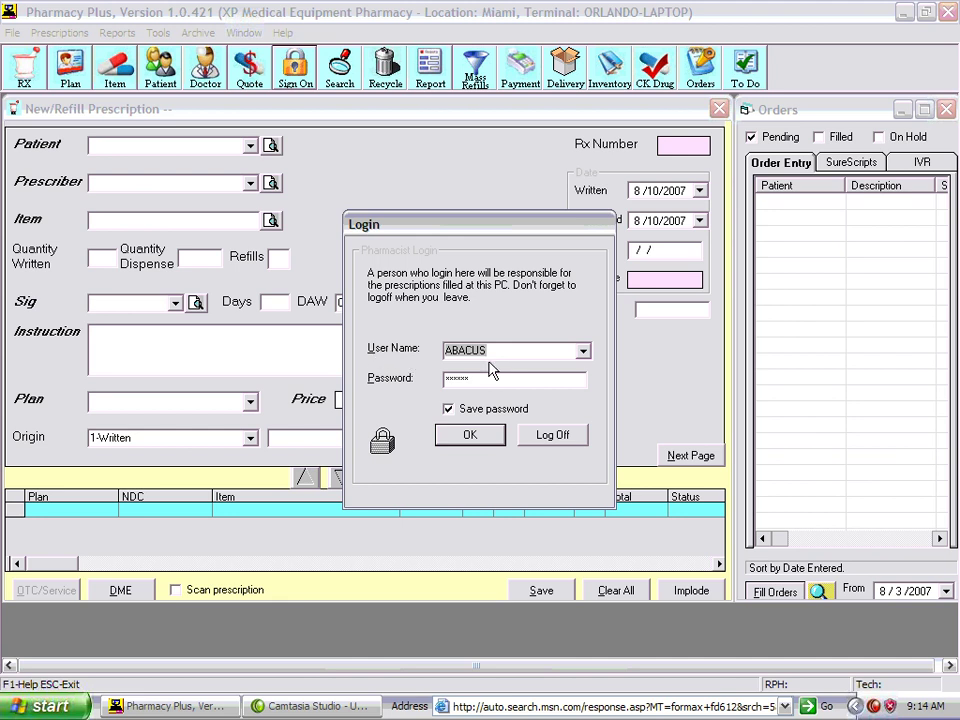
left_click(470, 438)
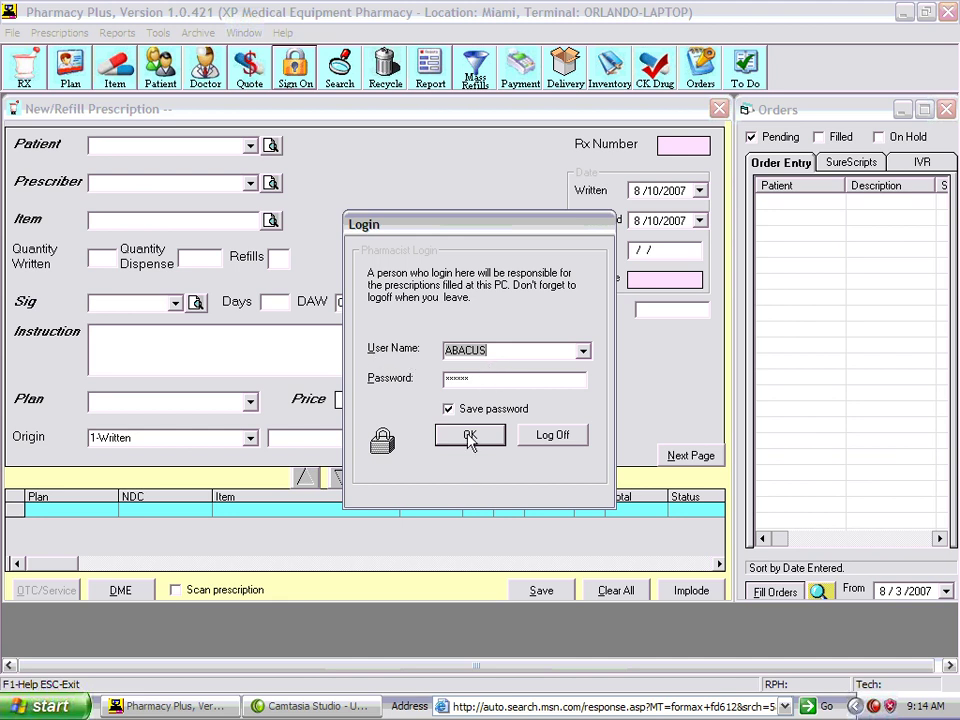